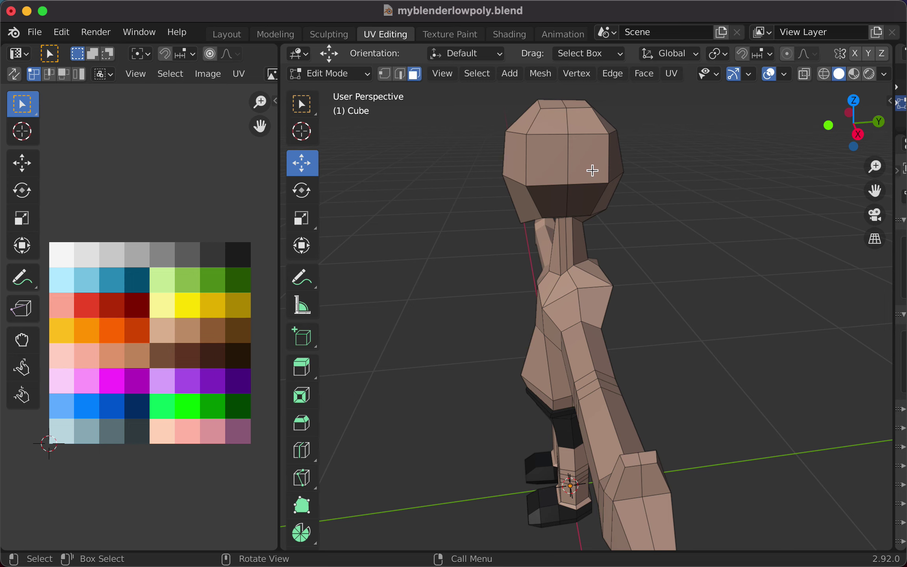
- Inset a face on the side of the head by about 0.03 m and extrude it outward about 0.06 m as an ear
left_click(592, 167)
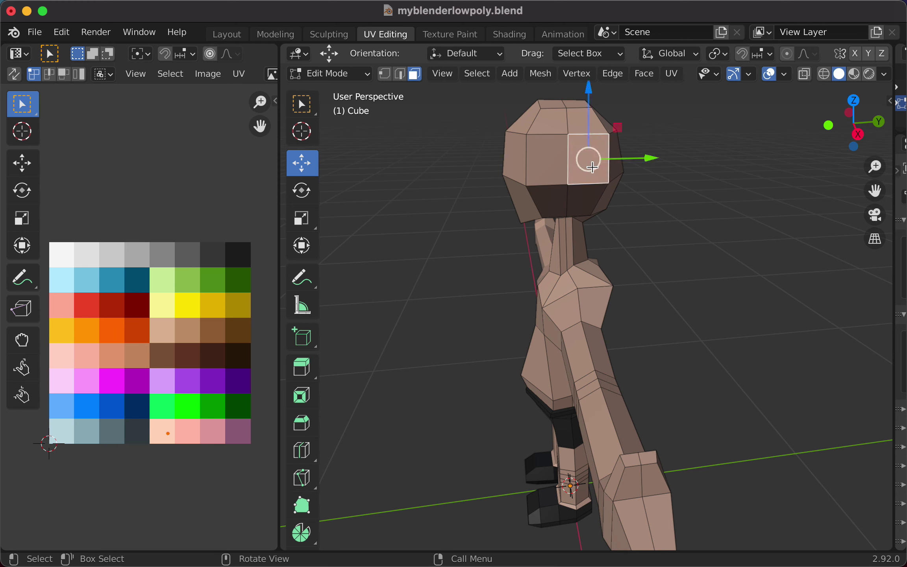
key("i")
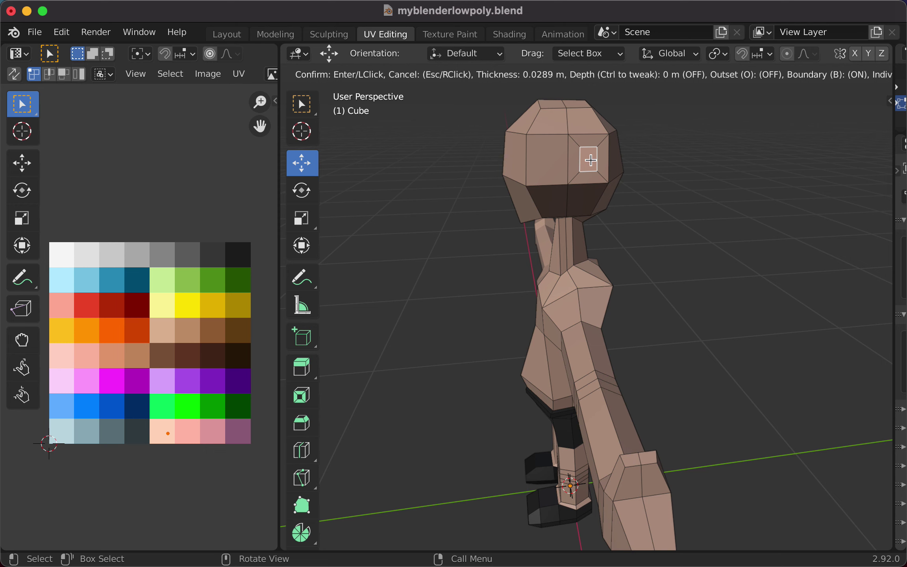
left_click(591, 160)
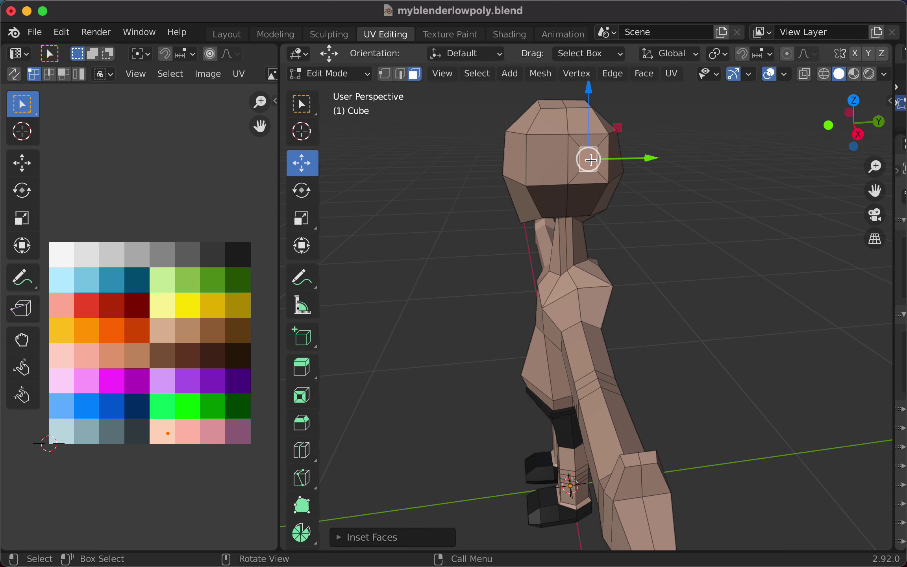
left_click(591, 160)
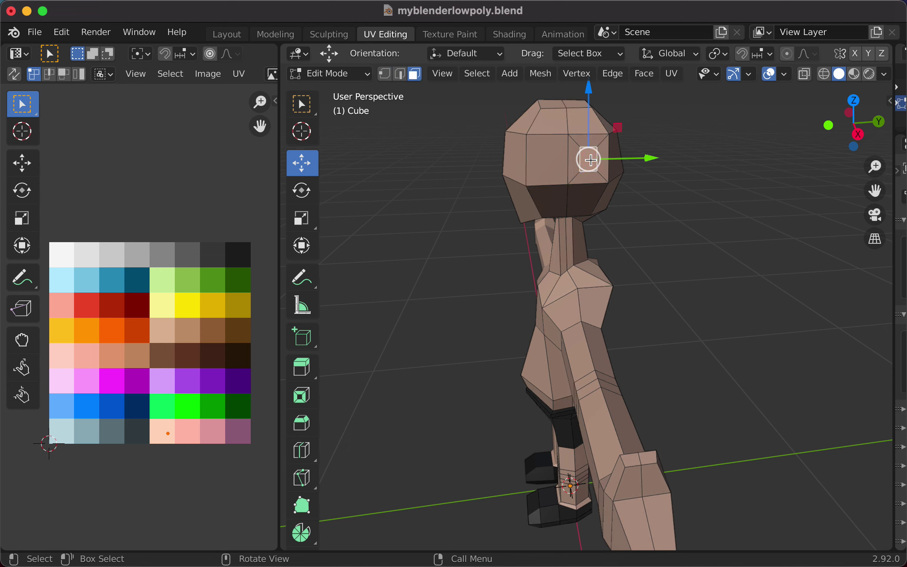
key("e")
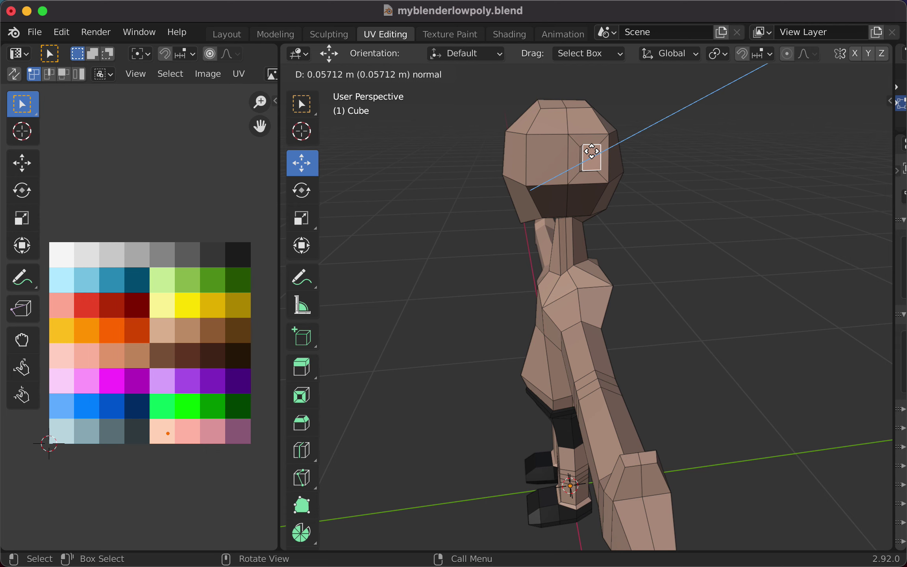
left_click(591, 152)
- Move the ear block's front vertical edge inward along X and lower its top front edge along Z
middle_click_drag(566, 231, 603, 245)
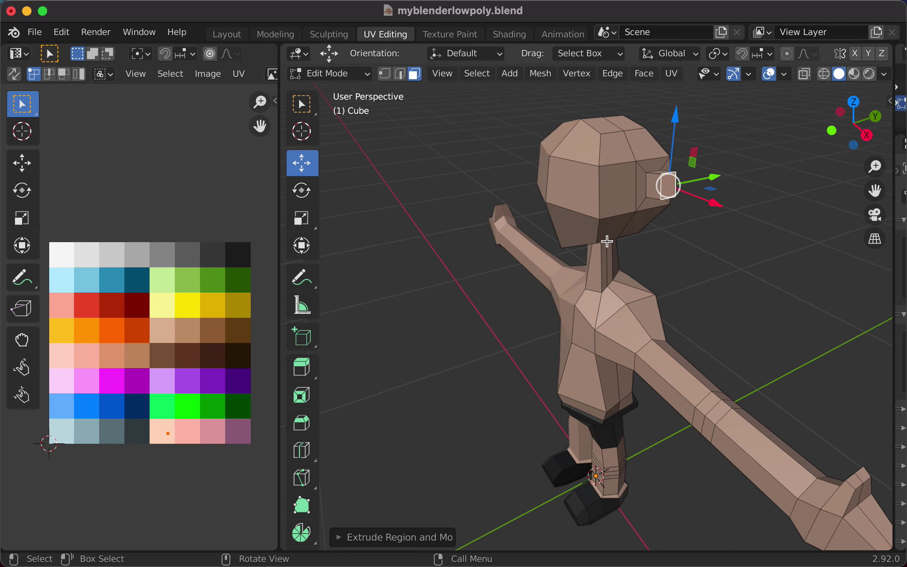
key("2")
left_click(660, 186)
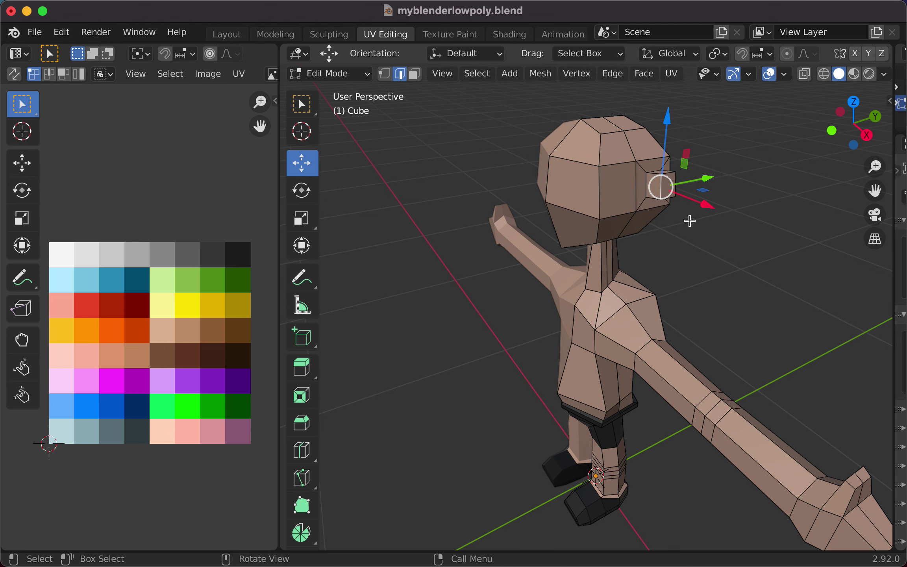
left_click_drag(701, 206, 692, 209)
middle_click_drag(691, 224, 651, 255)
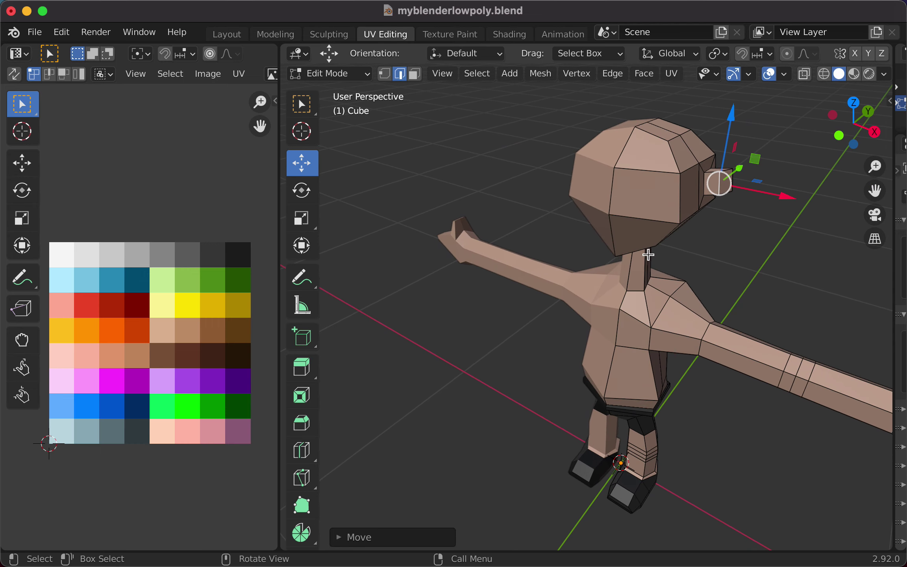
left_click_drag(716, 177, 712, 173)
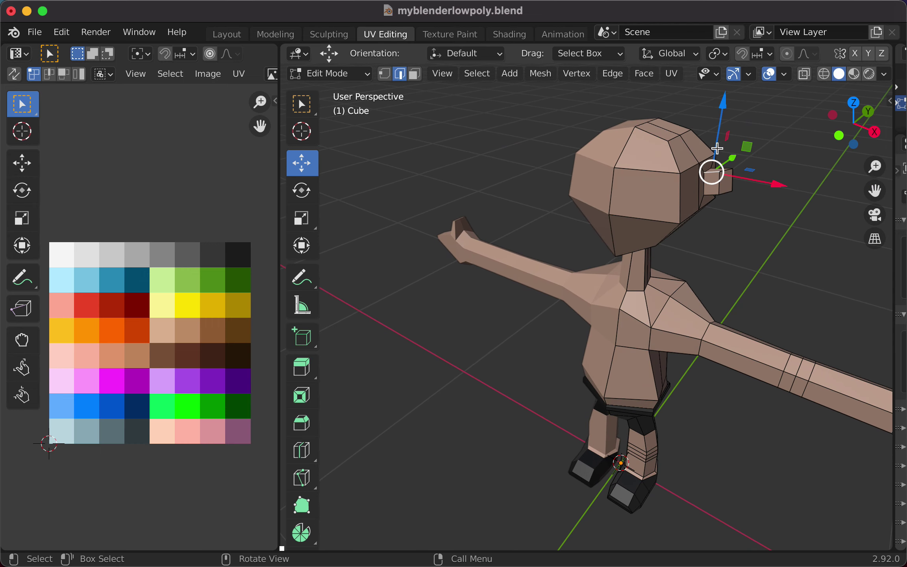
left_click_drag(722, 103, 720, 120)
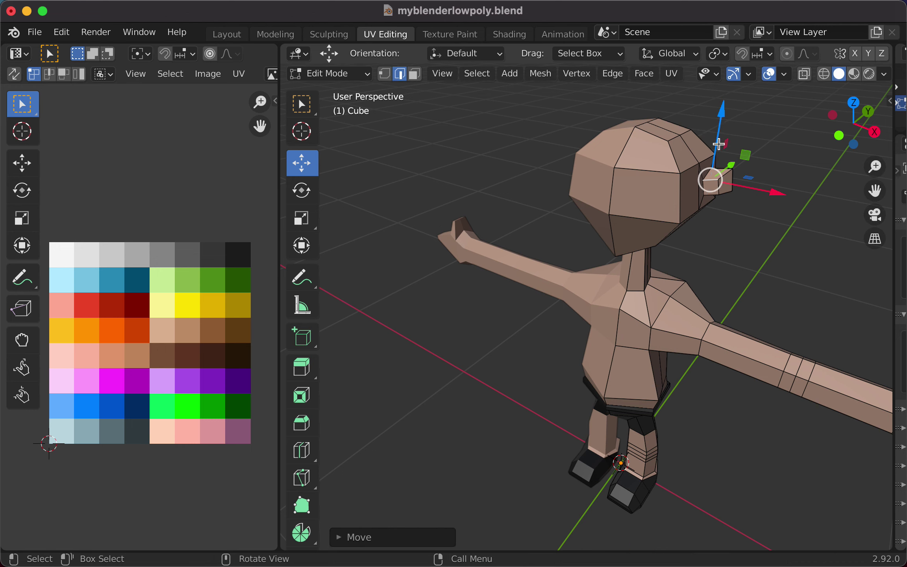
- Try moving a front edge of the ear block along X, and undo the change
left_click(717, 184)
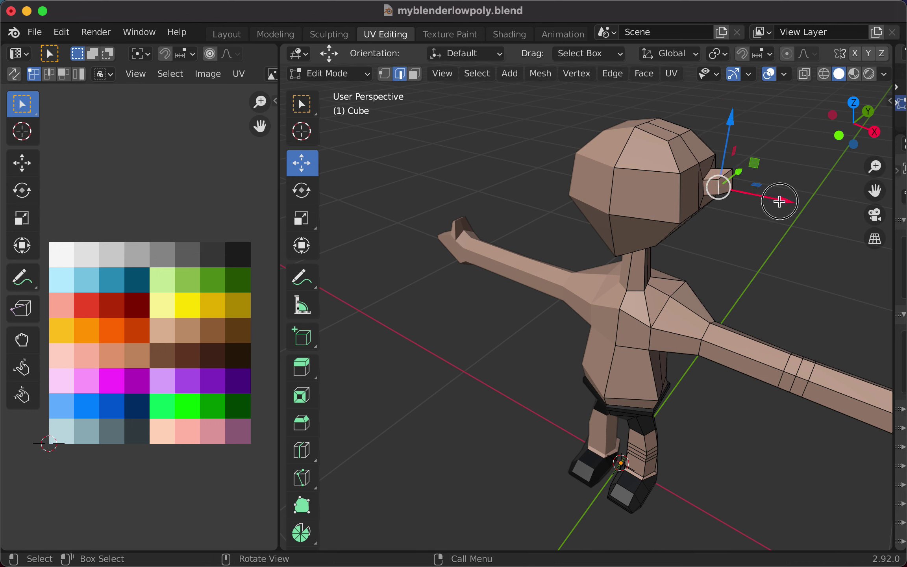
left_click_drag(780, 199, 764, 200)
key("super+z")
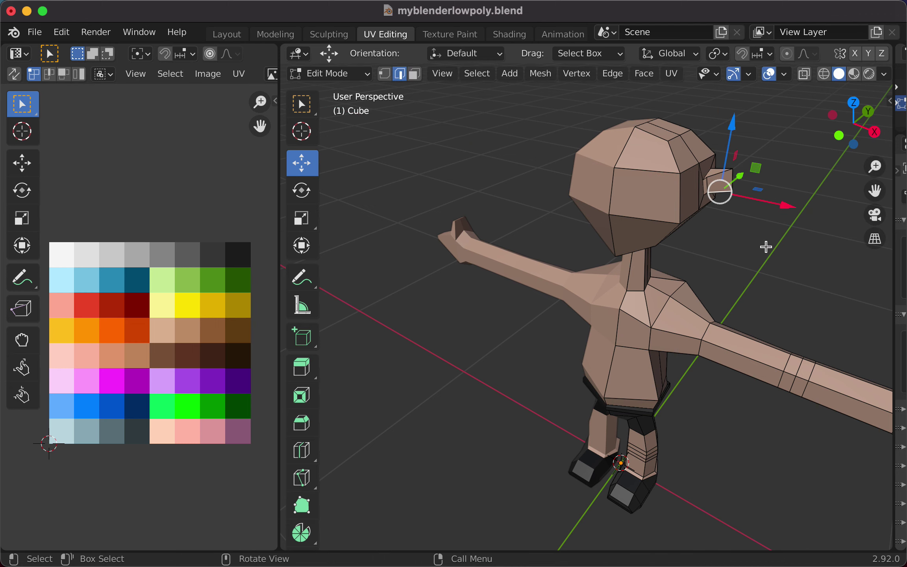
middle_click_drag(752, 246, 636, 217)
key("super+z")
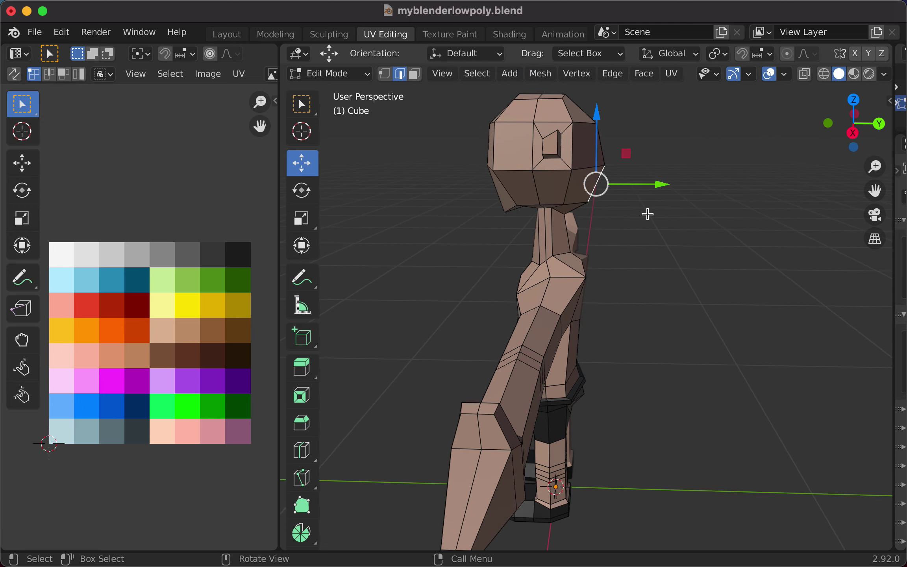
- Raise the ear block's top front edge along Z and nudge its lower front edge slightly along X
middle_click_drag(649, 270, 772, 266)
left_click(730, 156)
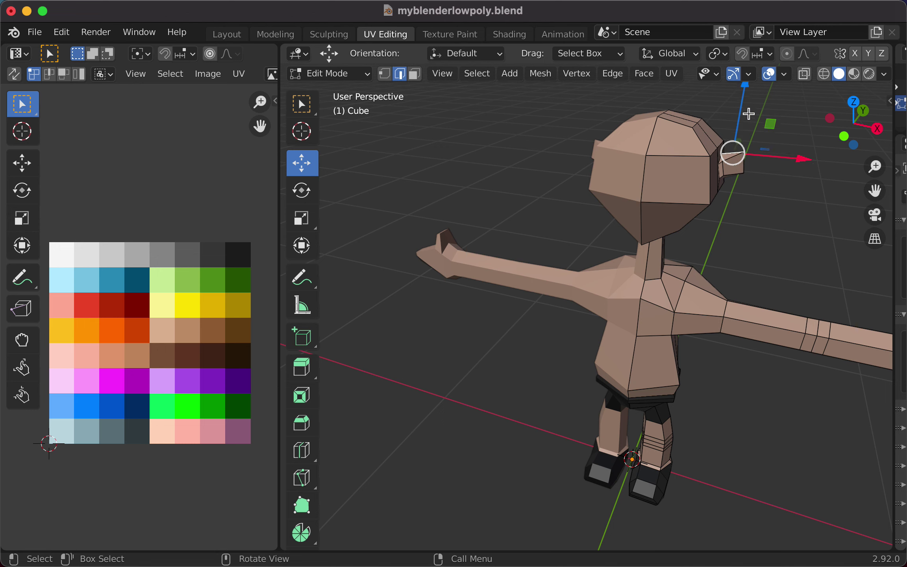
left_click_drag(741, 105, 743, 95)
middle_click_drag(761, 200, 634, 229)
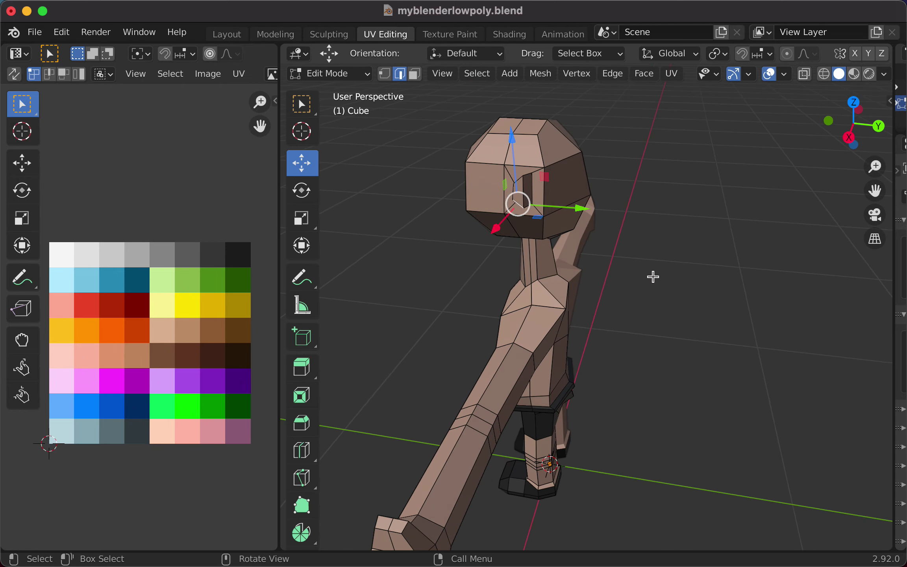
middle_click_drag(654, 277, 706, 302)
scroll(670, 244, "up", 3)
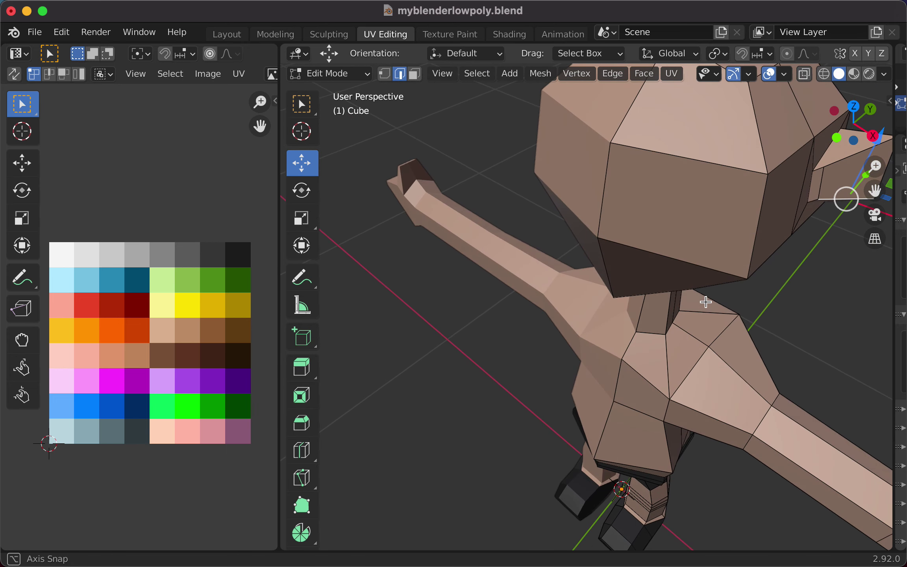
left_click(823, 182)
left_click_drag(861, 197, 855, 196)
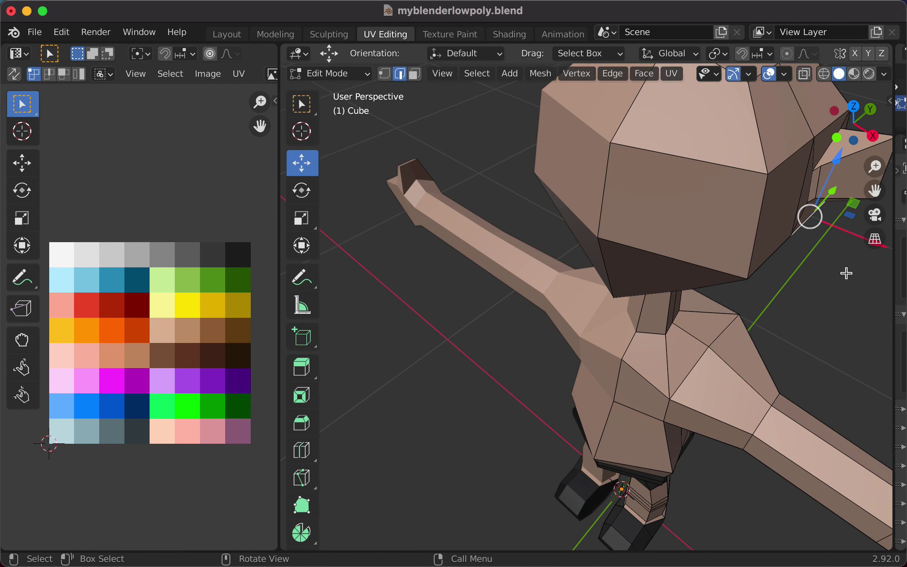
scroll(847, 273, "down", 4)
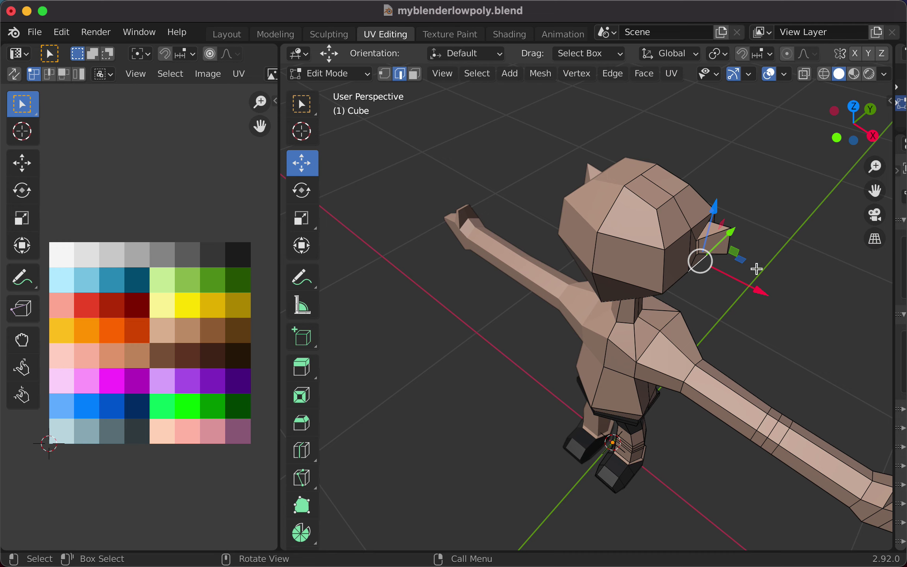
left_click_drag(699, 267, 727, 252)
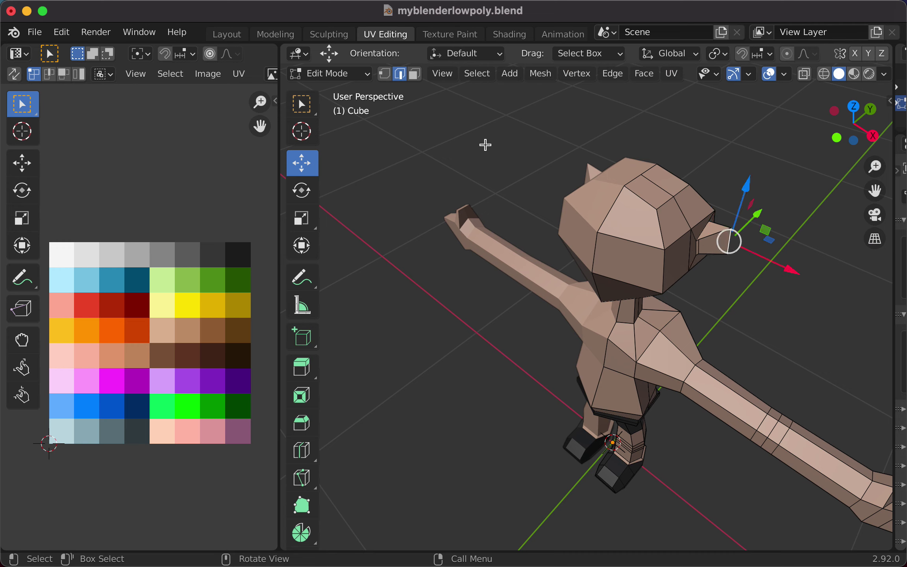
- Inset the ear's front face slightly and extrude it about 0.03 m inward to hollow out the ear
left_click(416, 74)
left_click(710, 250)
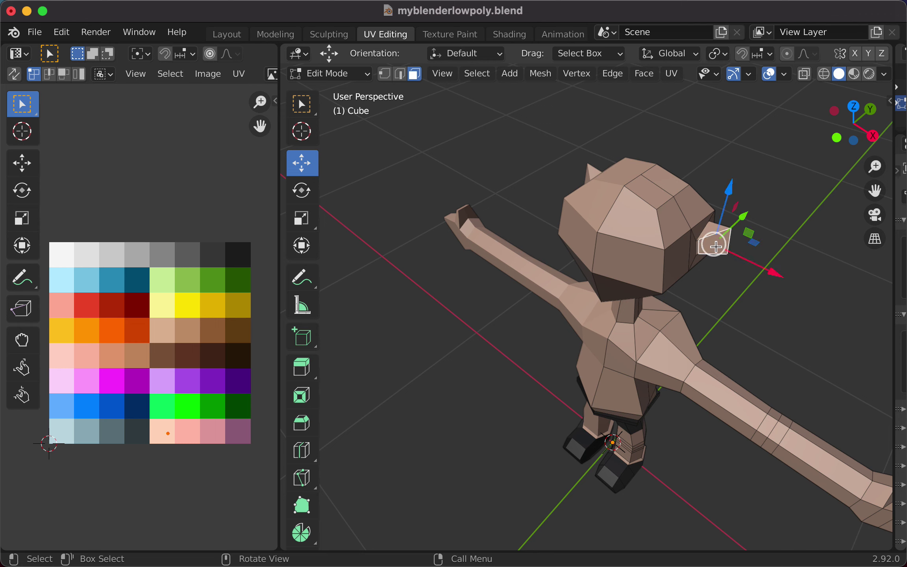
key("i")
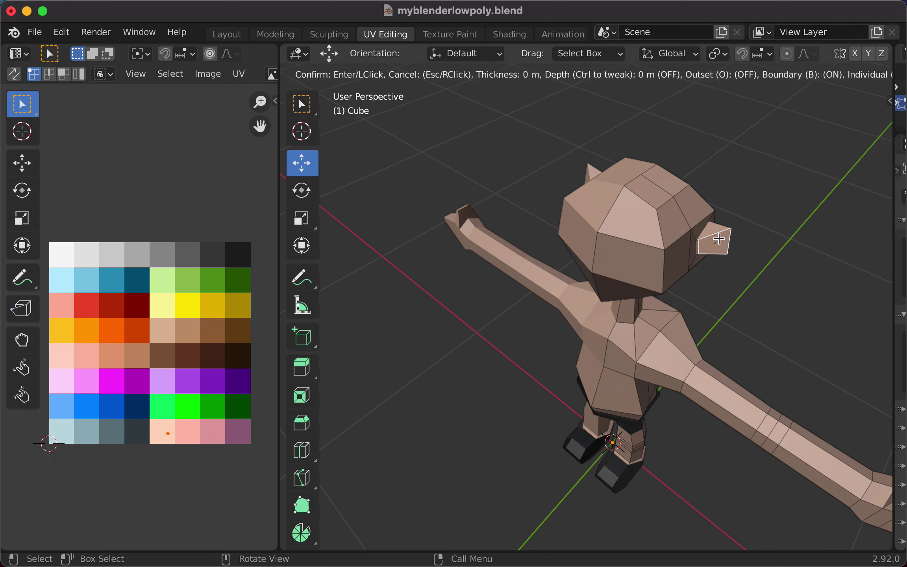
left_click(716, 243)
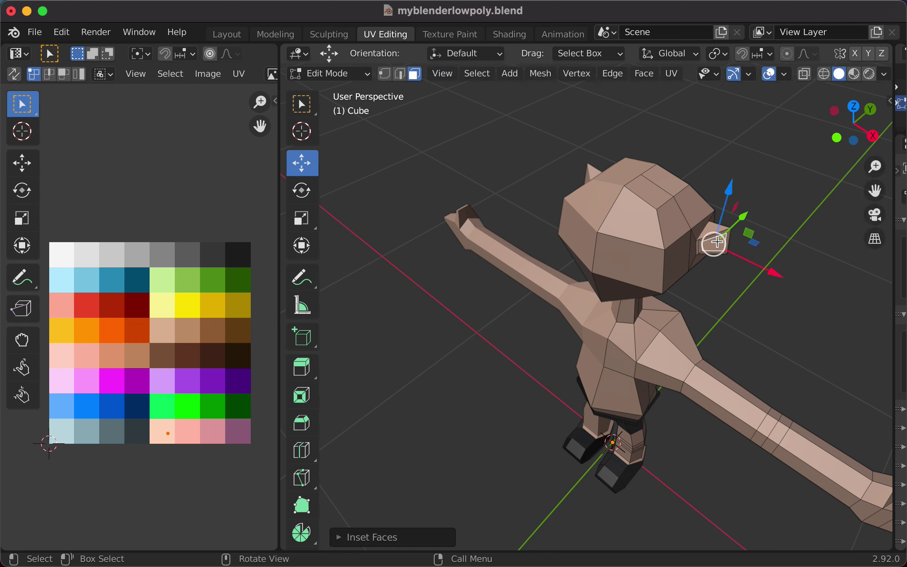
key("e")
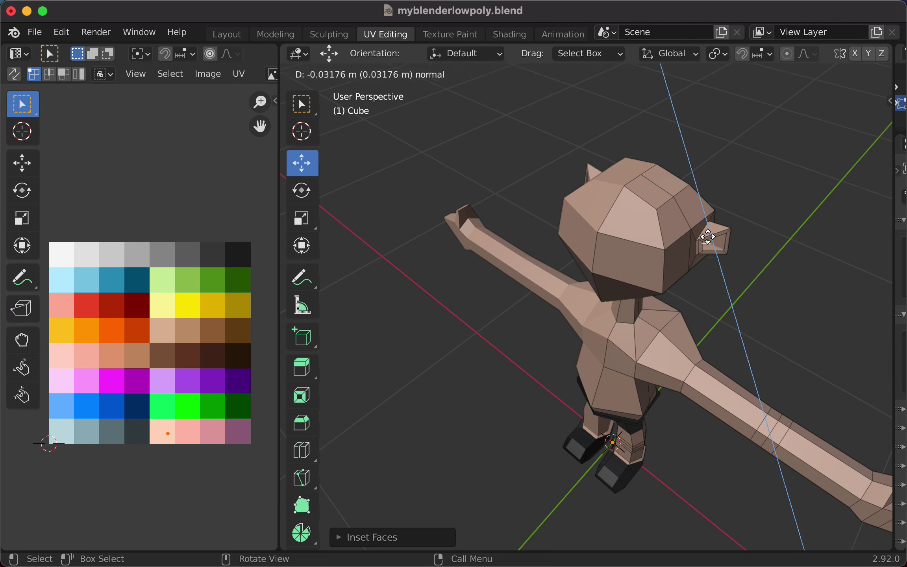
left_click(708, 236)
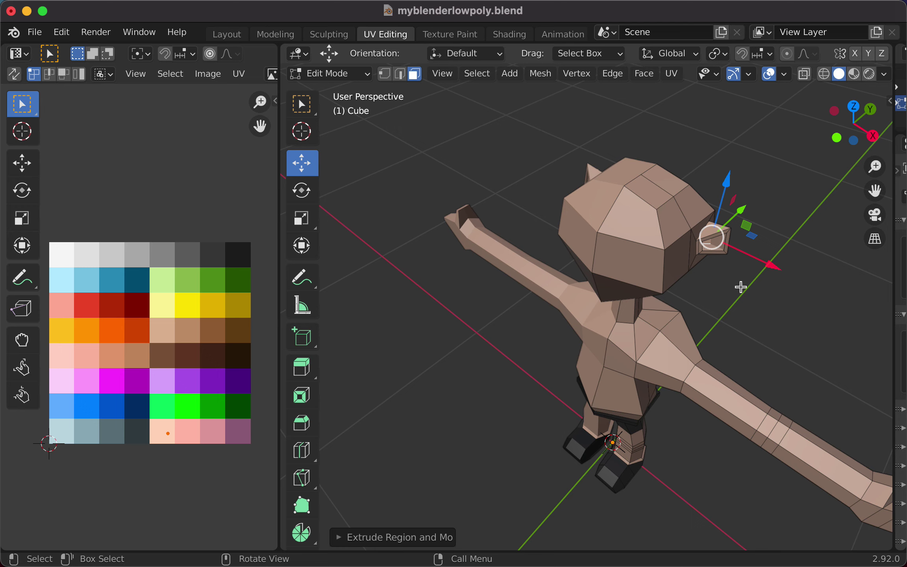
- Colour the recessed inner ear face by moving its UVs onto a dark swatch of the palette texture
middle_click_drag(739, 286, 695, 264)
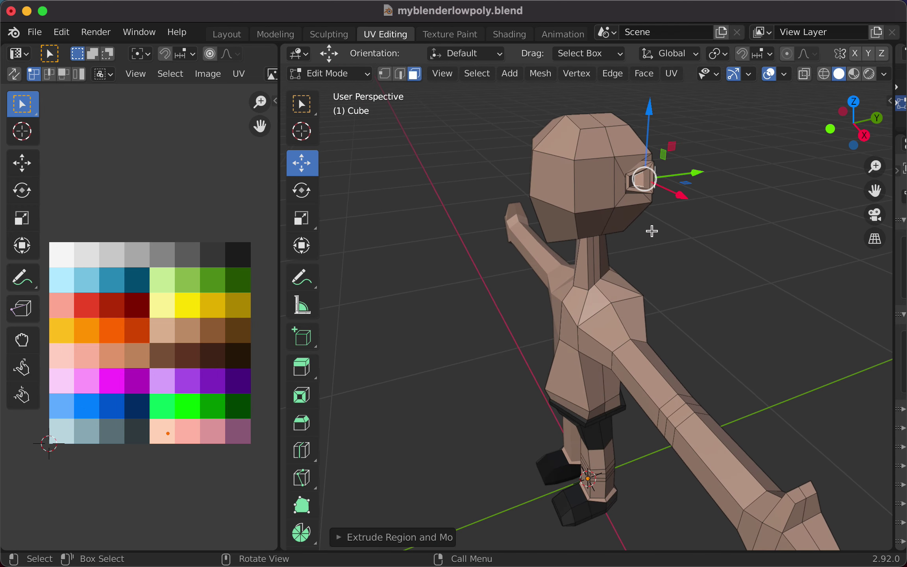
left_click(643, 182, "shift")
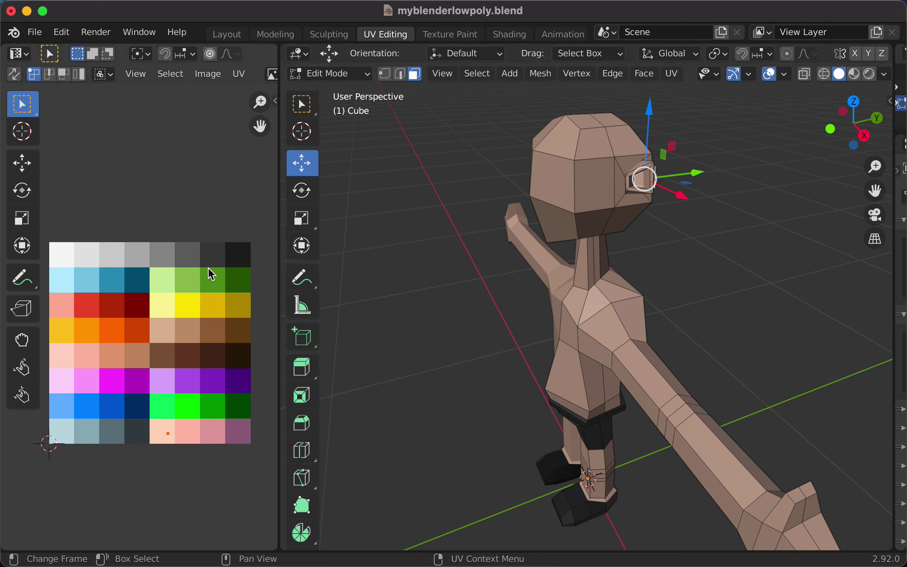
key("g")
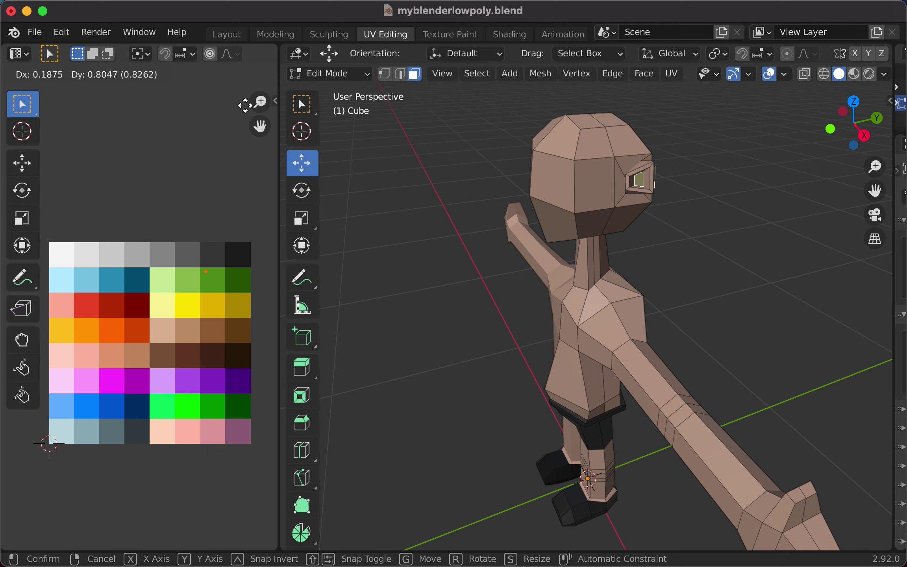
left_click(6, 84)
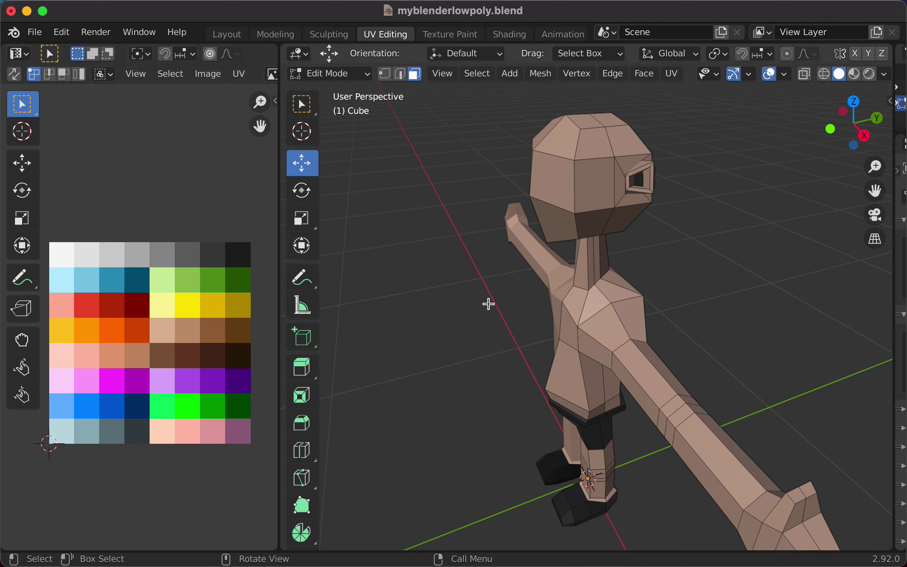
- Inset the large front face of the head beside the centre line by about 0.04 m
middle_click_drag(658, 314, 668, 277)
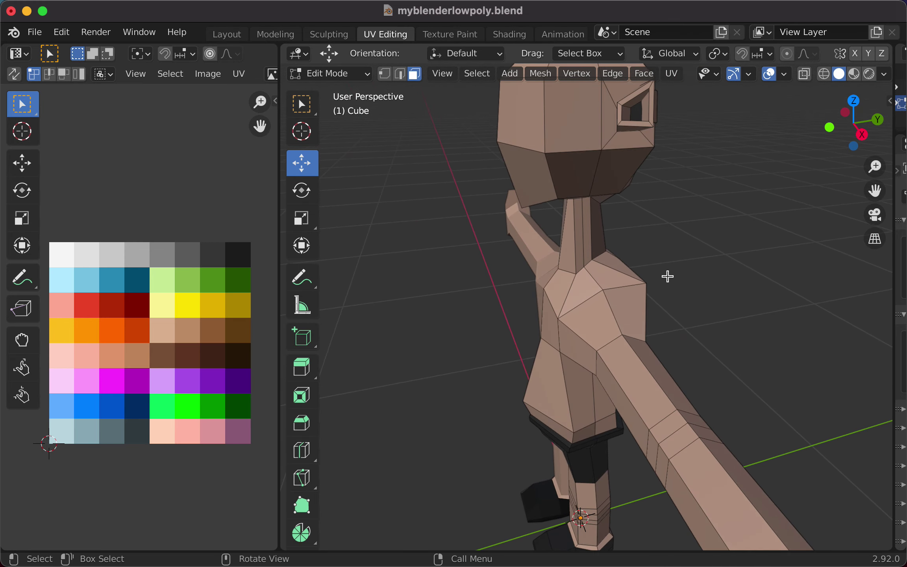
middle_click_drag(578, 337, 572, 378)
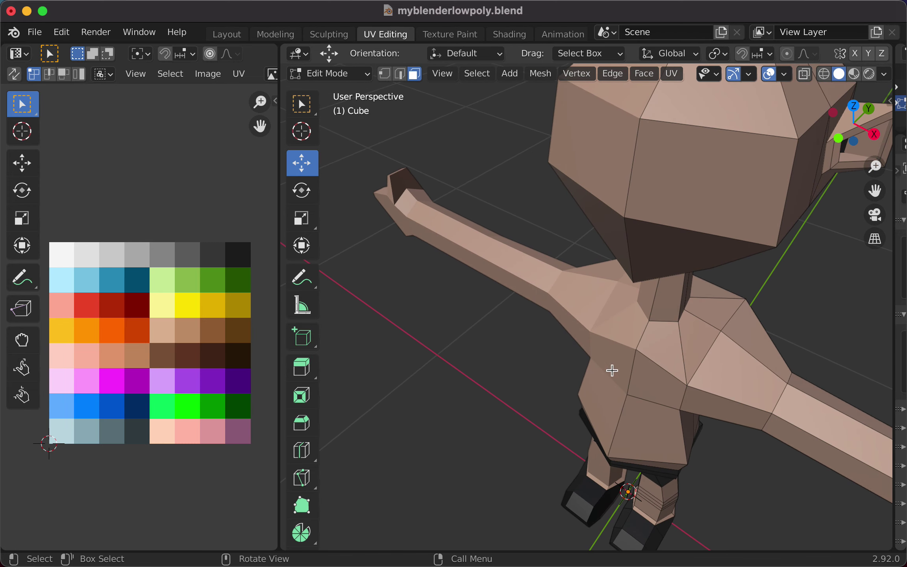
left_click(716, 206)
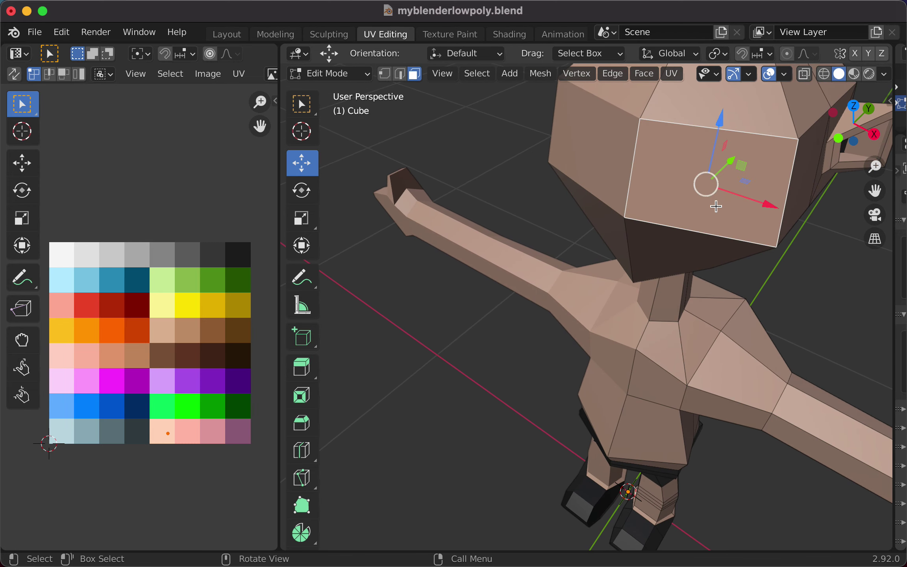
key("i")
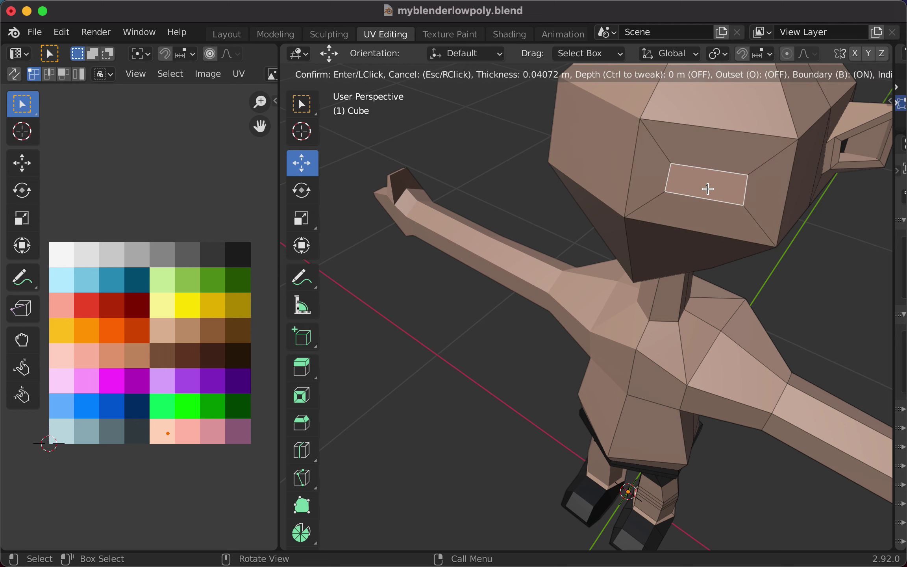
left_click(708, 189)
- Move the inset front face about 0.03 m up and back into the head to form an eye socket
key("g")
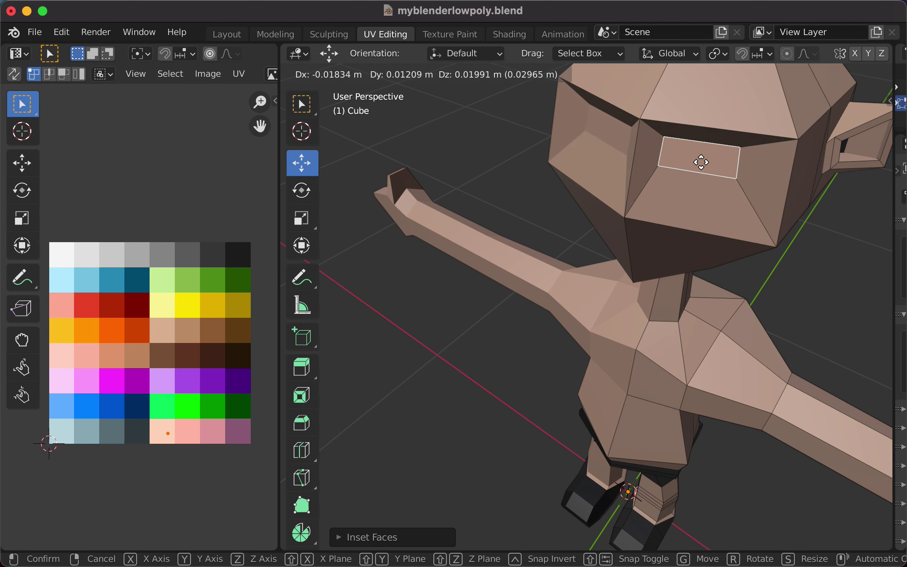
left_click(701, 162)
right_click(652, 271)
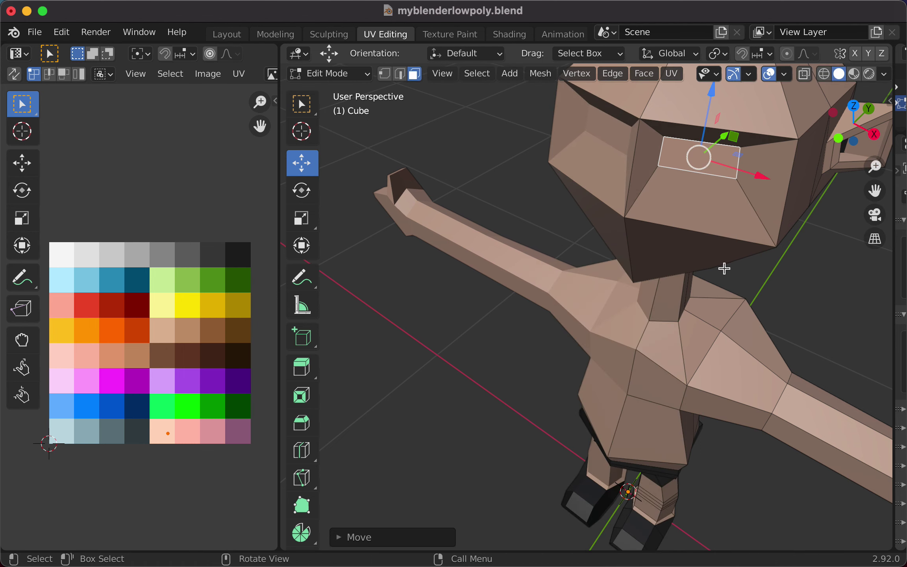
scroll(725, 269, "down", 5)
middle_click_drag(710, 252, 717, 216)
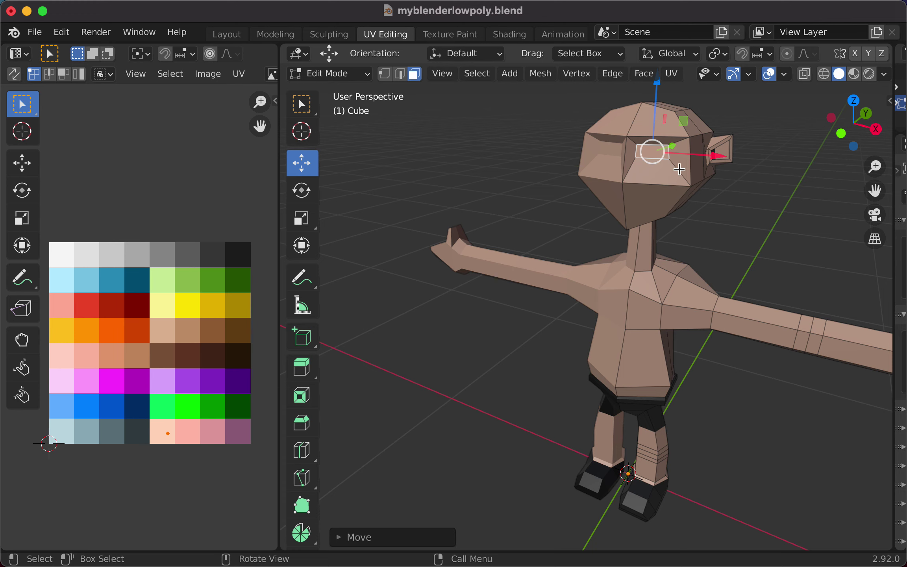
- Colour the recessed eye socket face black by moving its UVs onto the darkest swatch of the palette texture
middle_click_drag(652, 213, 693, 228)
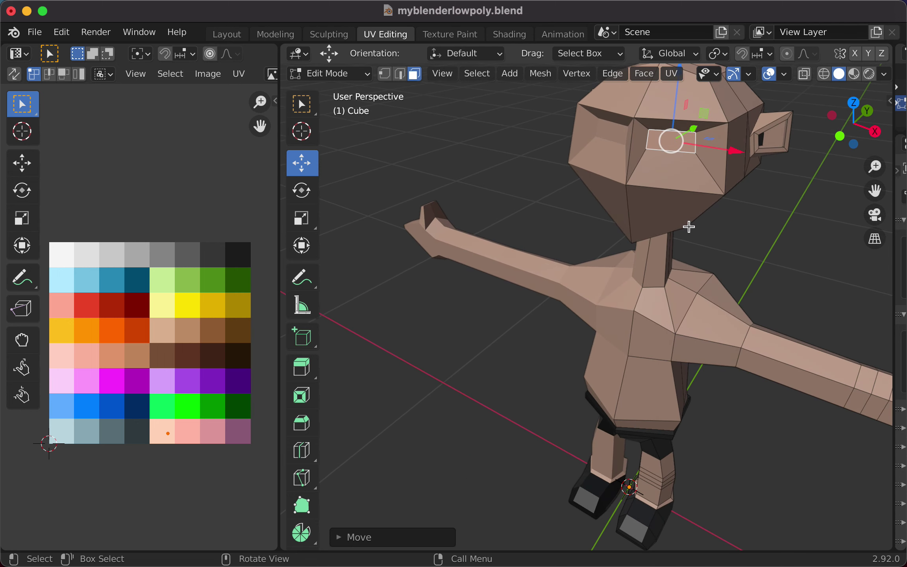
left_click(675, 137, "shift")
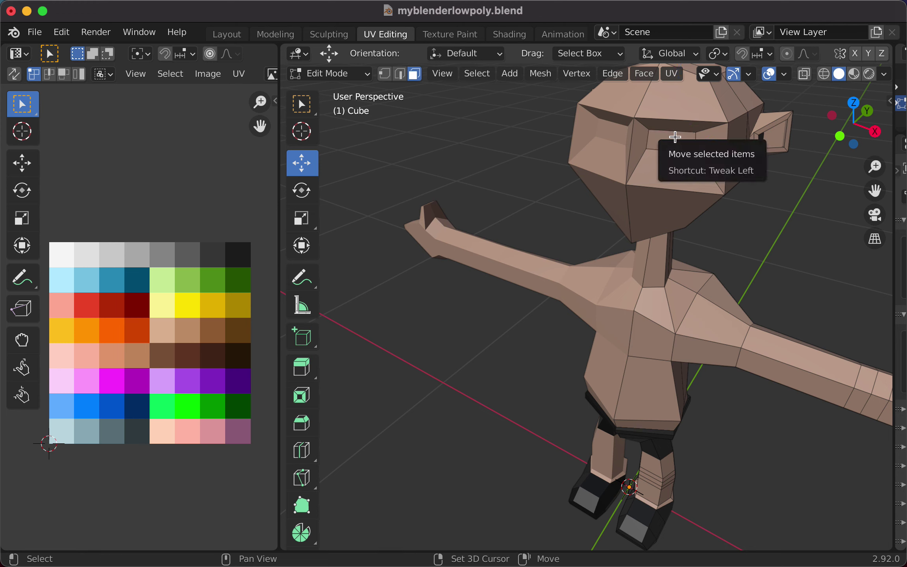
left_click(675, 137)
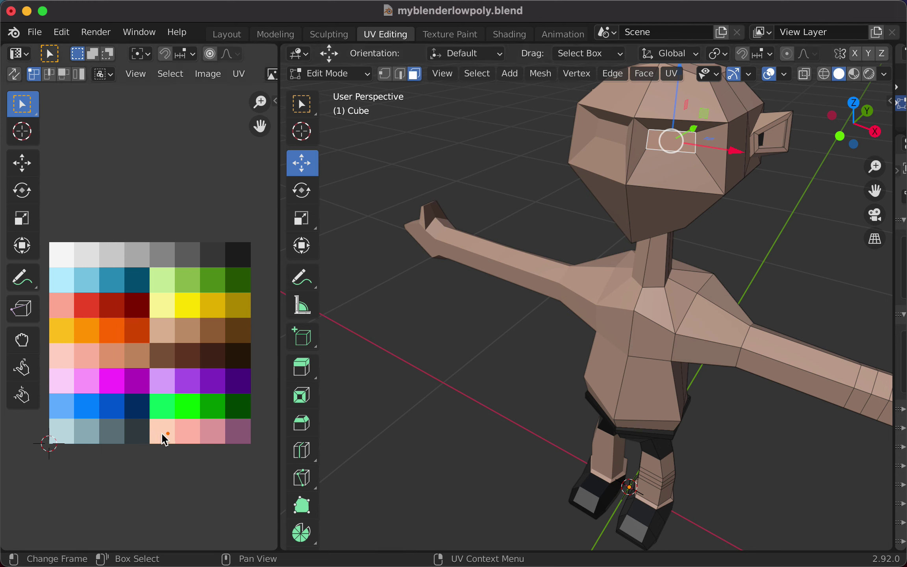
key("g")
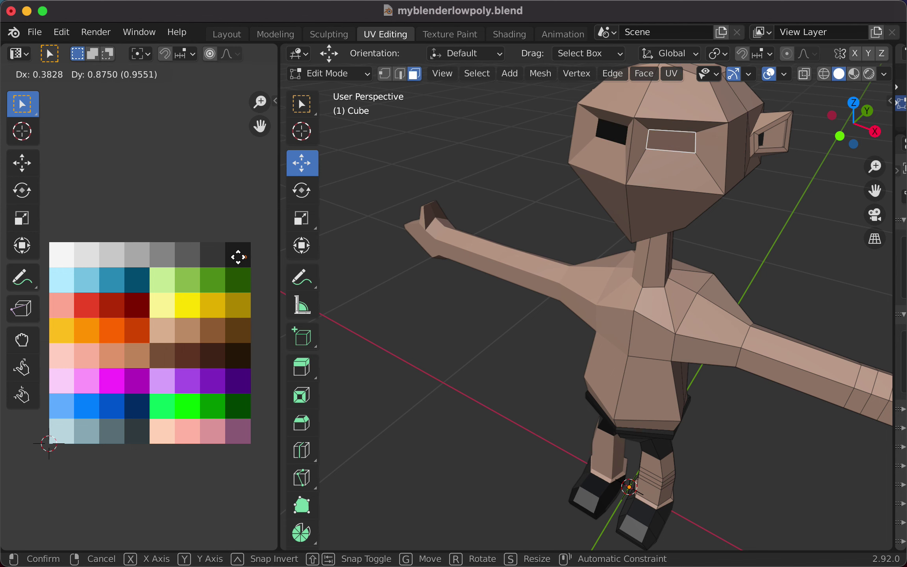
left_click(239, 257)
left_click(442, 314)
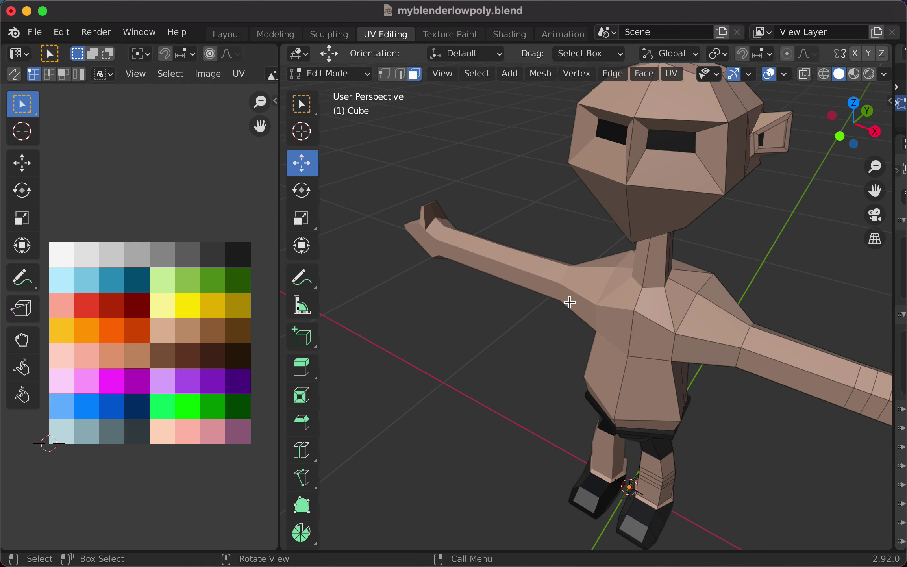
- Select the lower front face of the head beside the centre line, between the eye and the chin
middle_click_drag(603, 284, 617, 265)
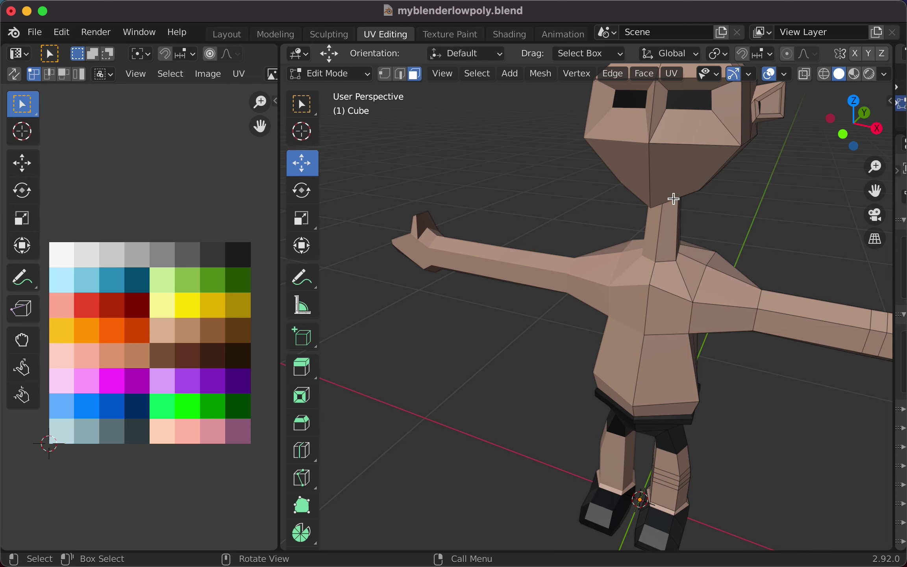
left_click(673, 180)
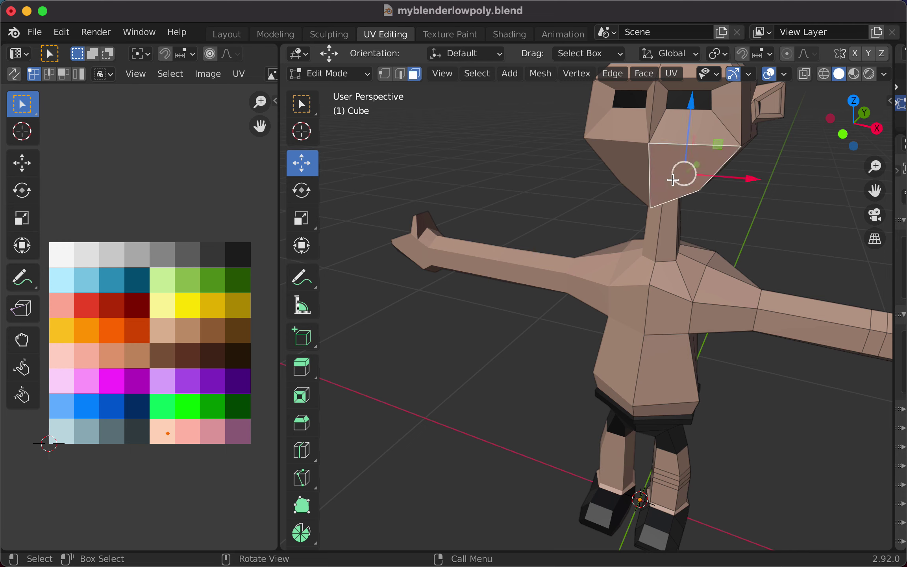
key("i")
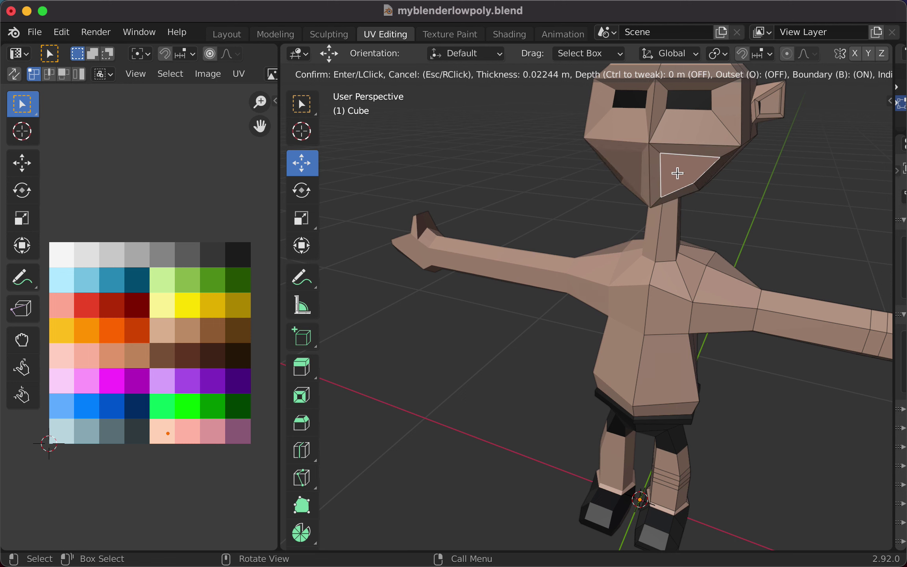
left_click(679, 174)
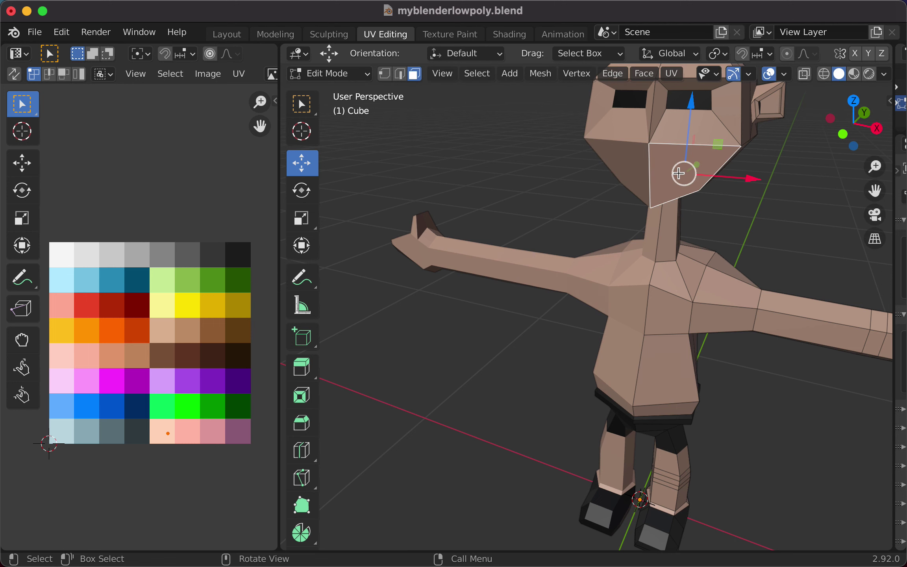
key("b")
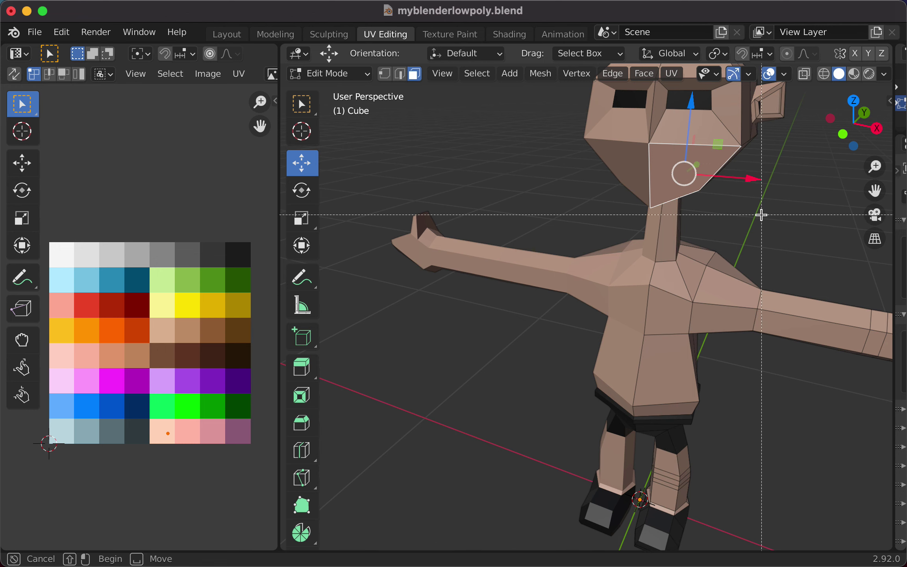
key("Escape")
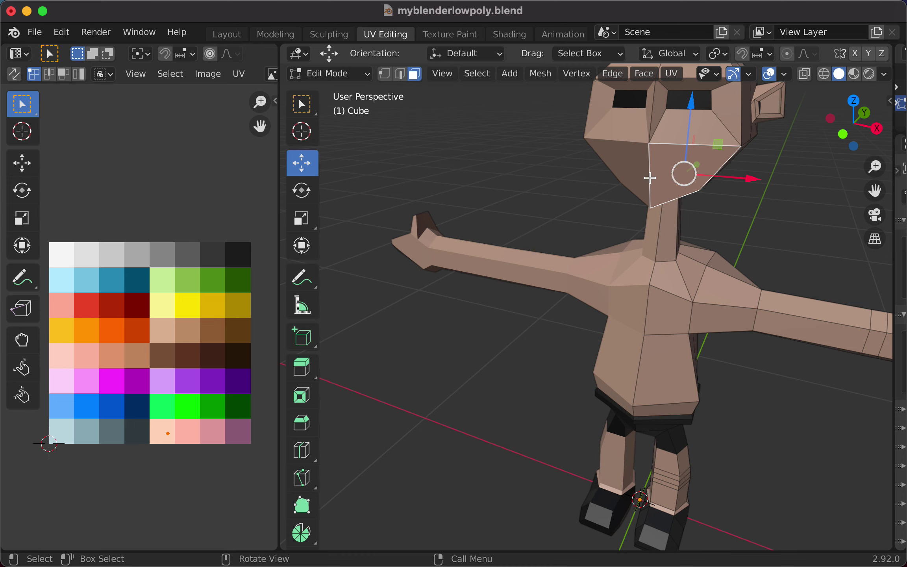
- Inset the selected lower face about 0.03 m with Boundary off and extrude it about 0.018 m inward to form the mouth
key("alt")
key("i")
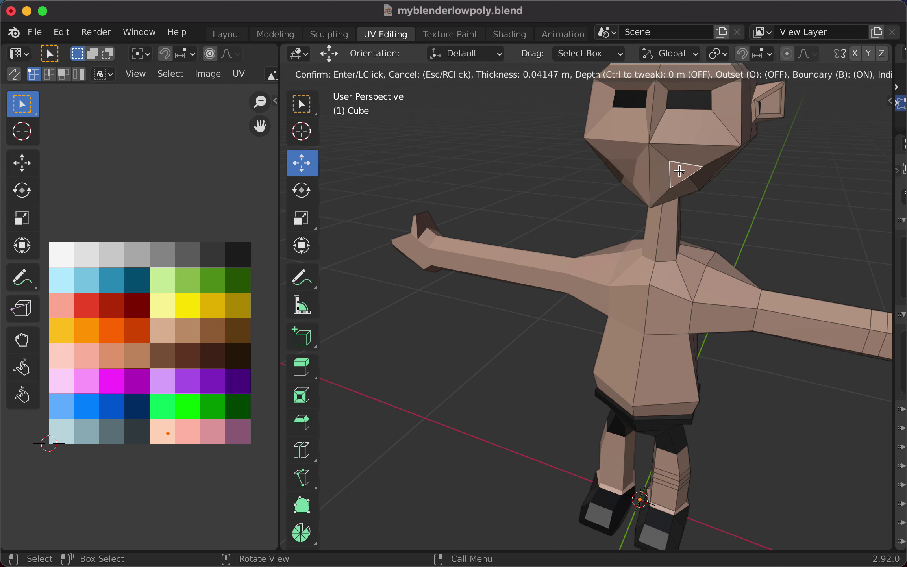
key("b")
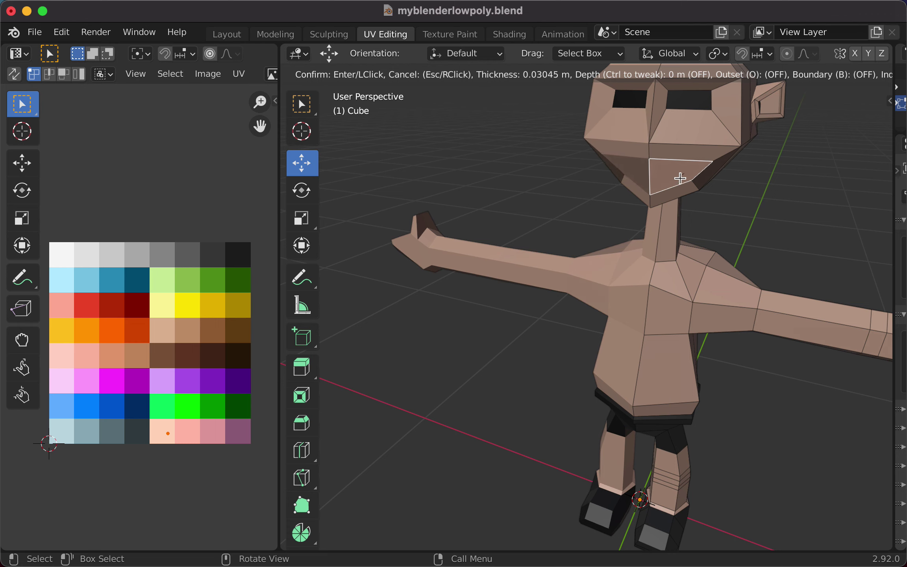
left_click(680, 178)
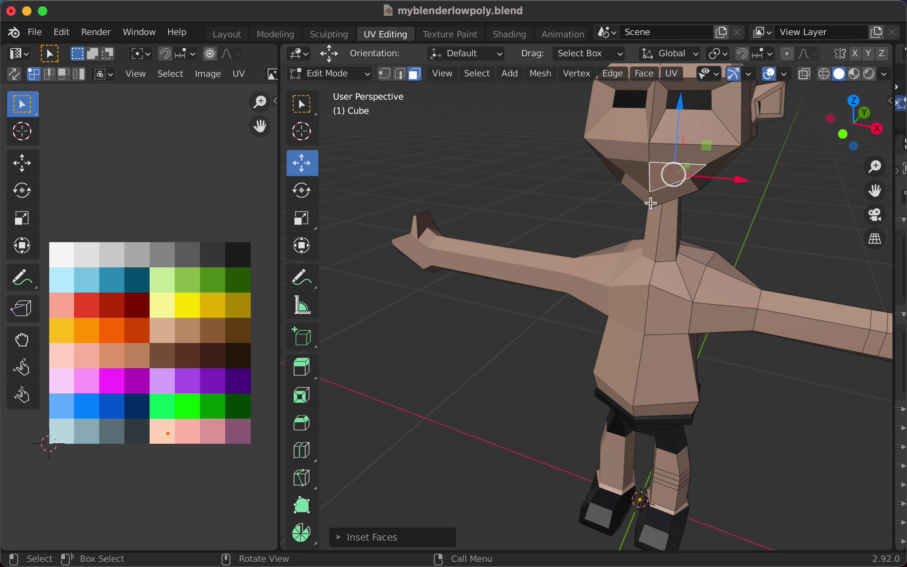
key("e")
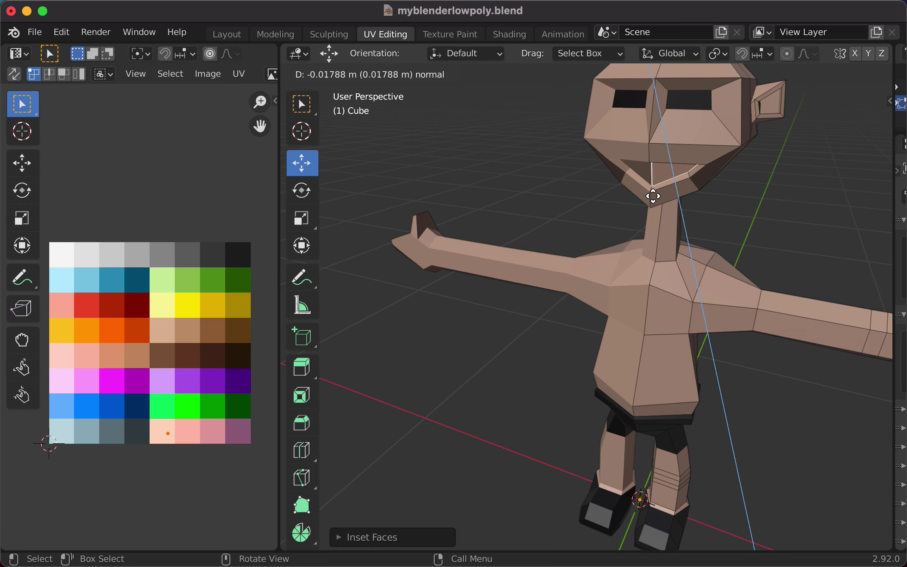
left_click(653, 196)
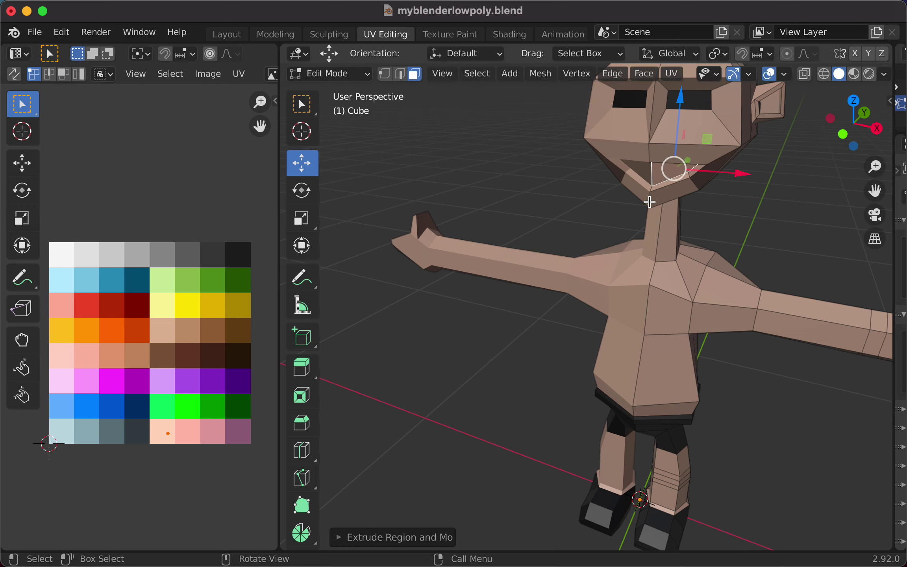
- Add one loop cut across the recessed mouth face from the centre line towards the side of the head
mouse_move(651, 231)
middle_mouse_down()
mouse_move(652, 202)
mouse_move(594, 217)
mouse_move(652, 215)
mouse_move(668, 224)
middle_mouse_up()
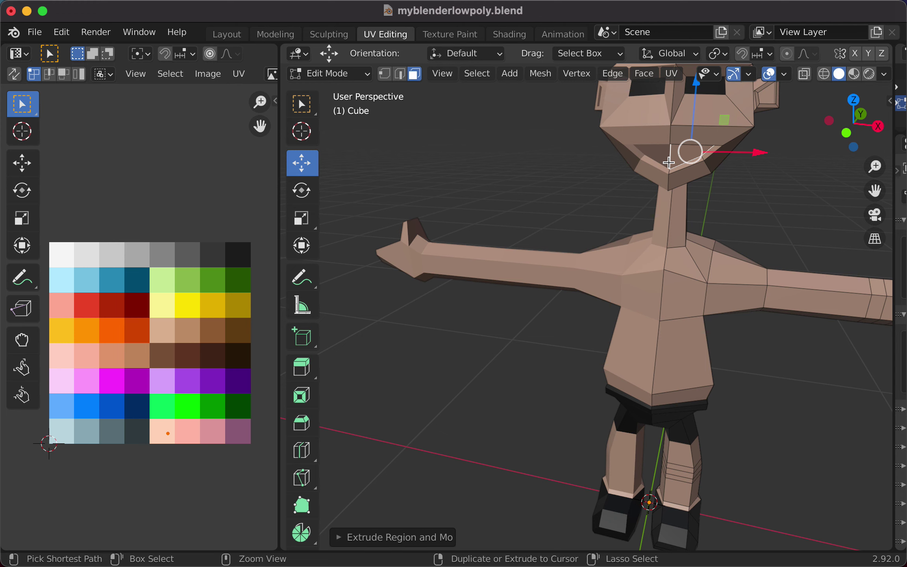
key("ctrl+r")
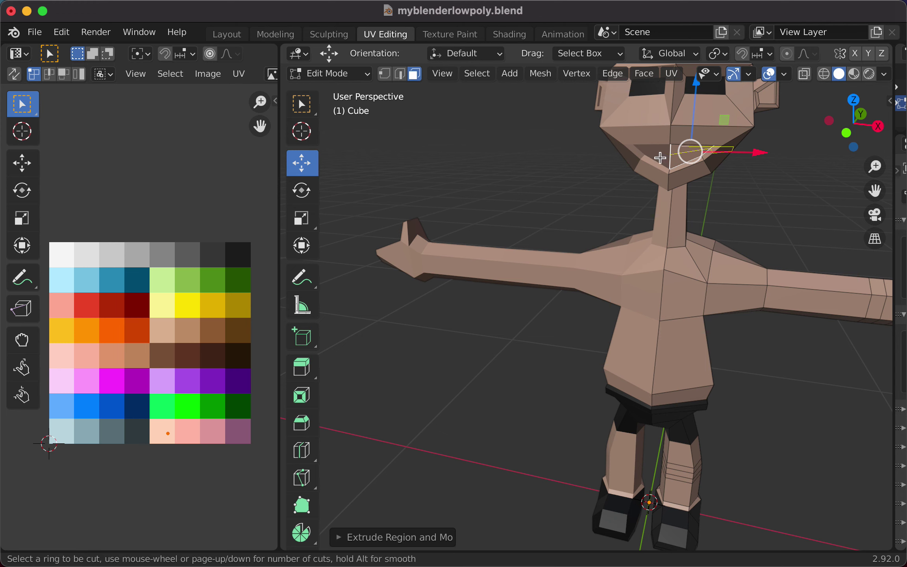
left_click(665, 156)
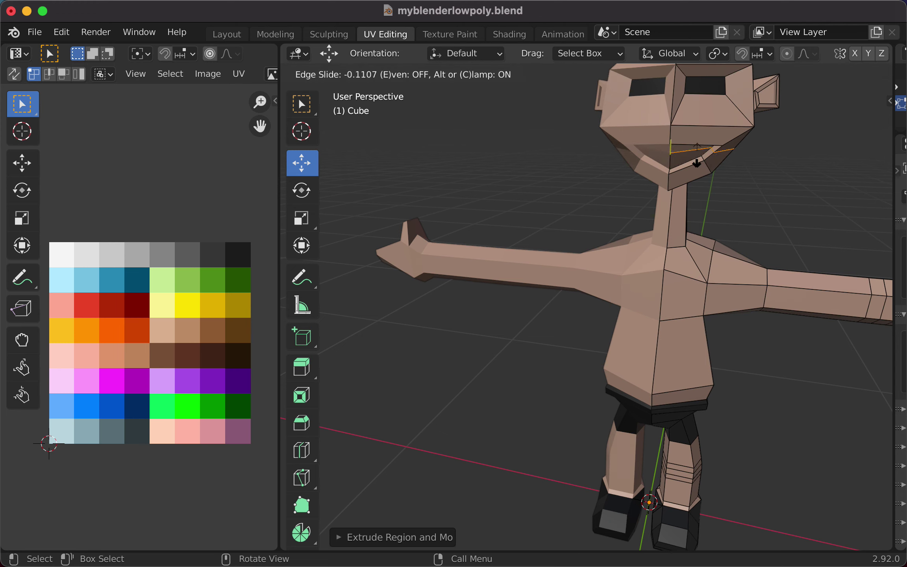
left_click(697, 158)
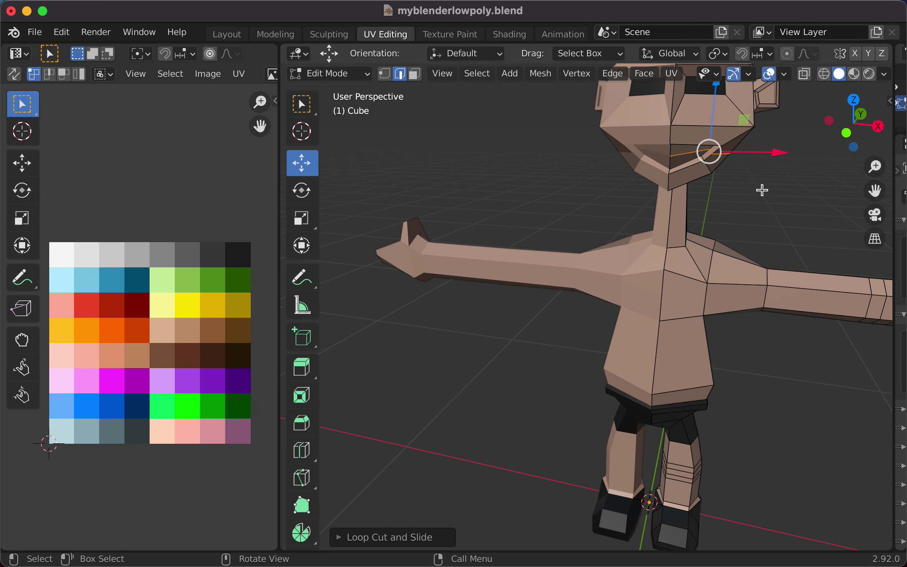
- Colour the recessed faces inside the mouth black by moving their UVs onto the darkest swatch of the palette texture
middle_click_drag(763, 188, 705, 200)
scroll(722, 205, "down", 3)
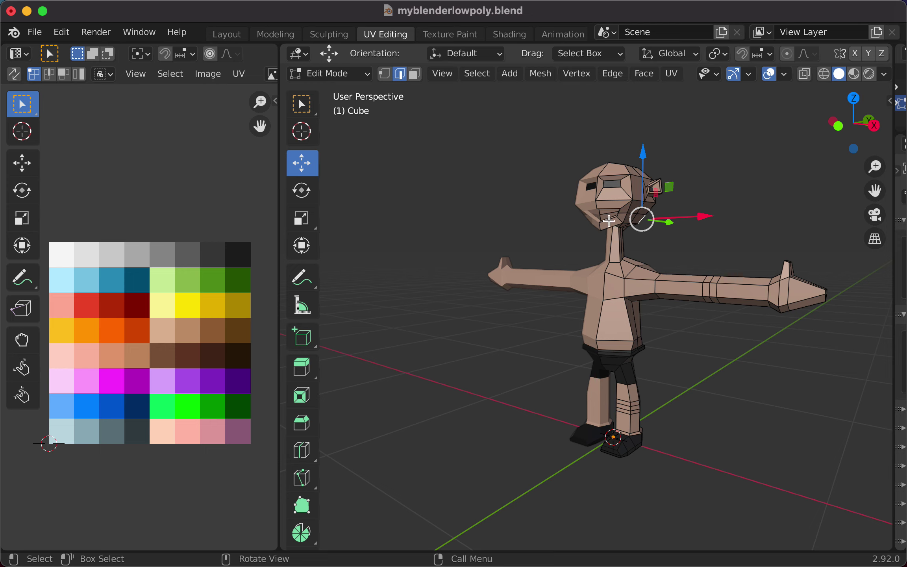
key("3")
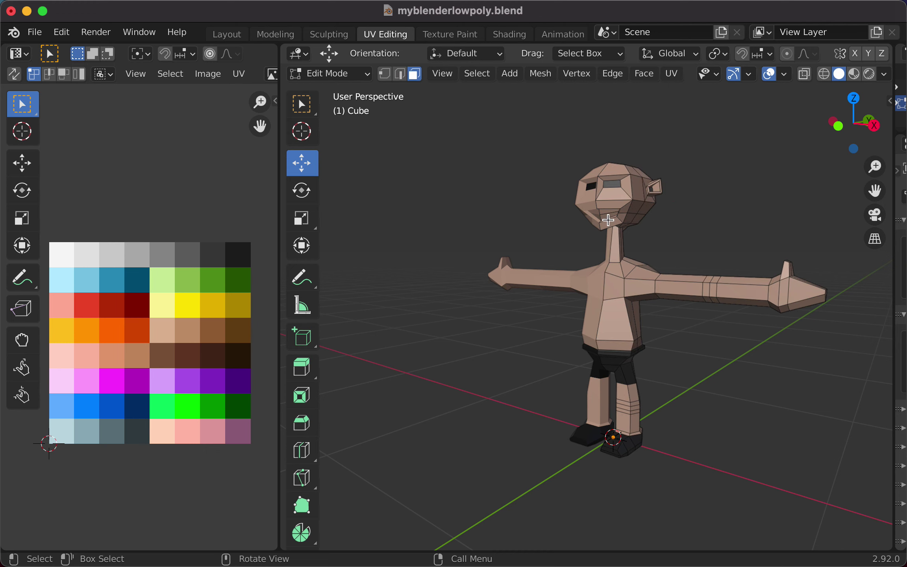
scroll(617, 243, "up", 3)
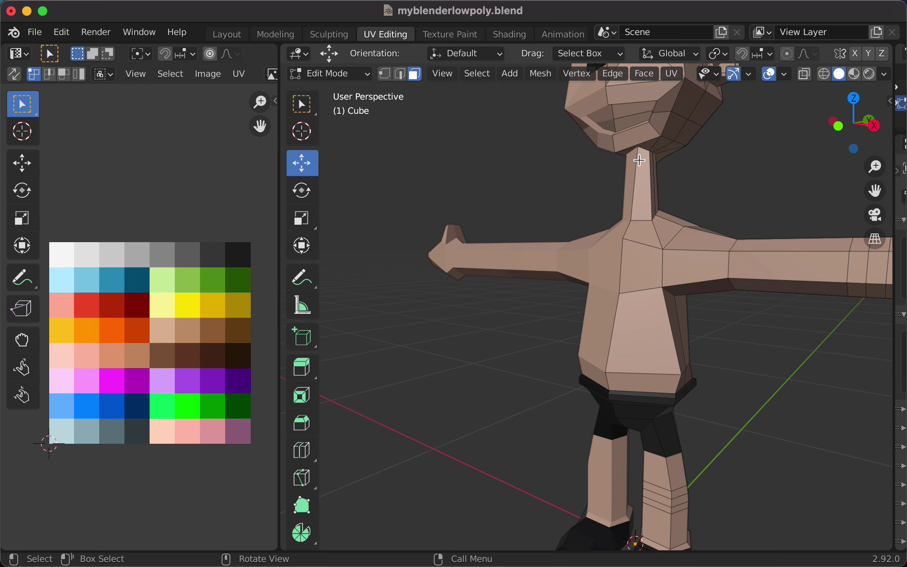
left_click(633, 113, "shift")
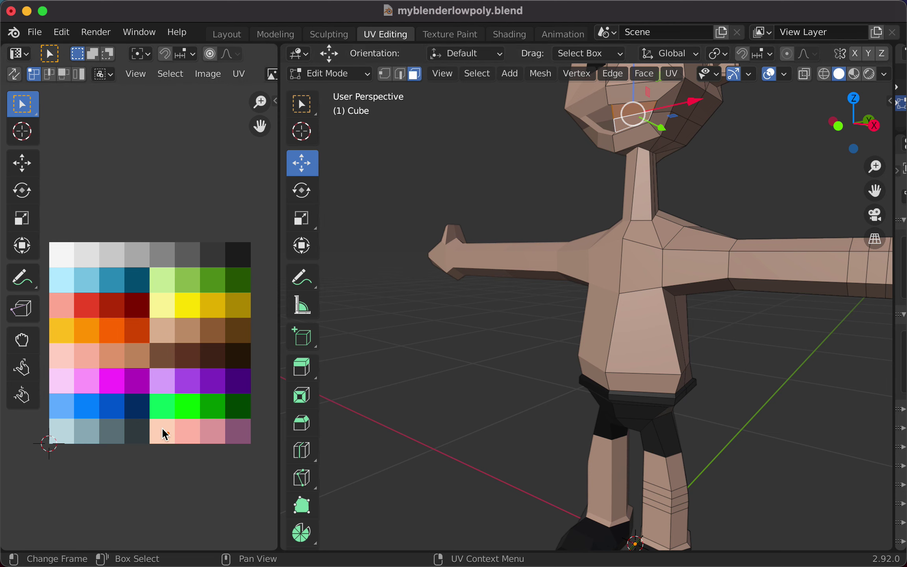
left_click_drag(162, 435, 240, 261)
left_click(480, 334)
- Move the centre-line vertex between the eyes and the mouth slightly forward out of the face
scroll(482, 335, "down", 4)
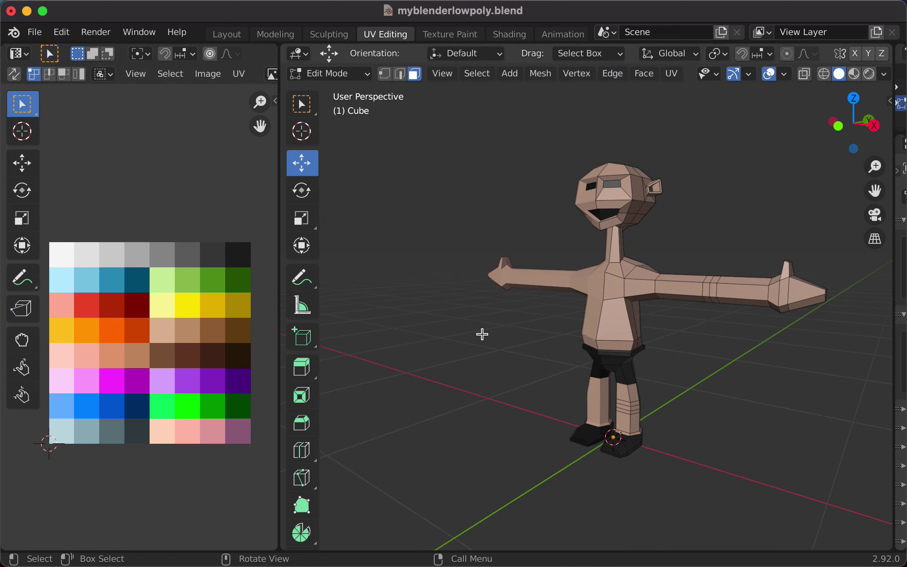
mouse_move(482, 334)
middle_mouse_down()
mouse_move(492, 367)
mouse_move(466, 401)
mouse_move(422, 377)
mouse_move(680, 344)
mouse_move(492, 345)
middle_mouse_up()
scroll(549, 338, "up", 3)
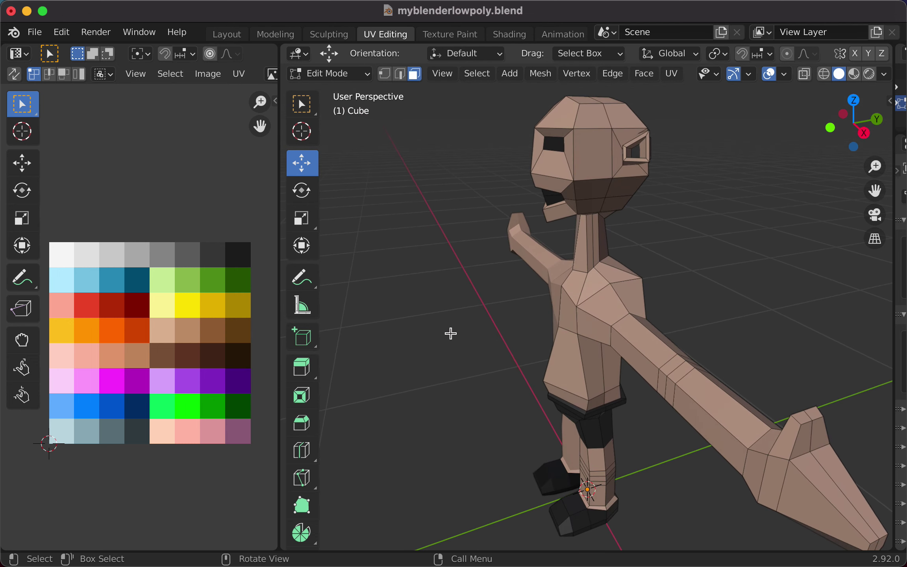
key("1")
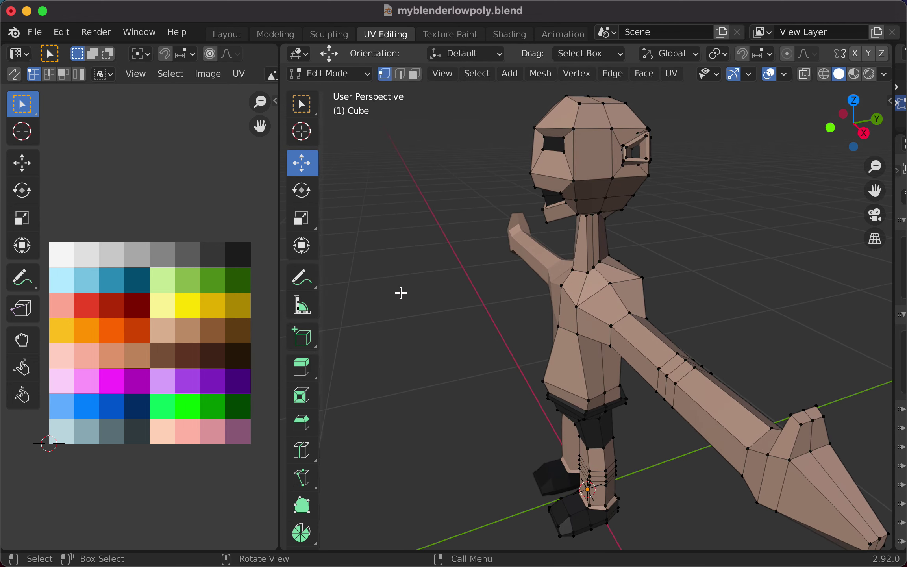
left_click(533, 176)
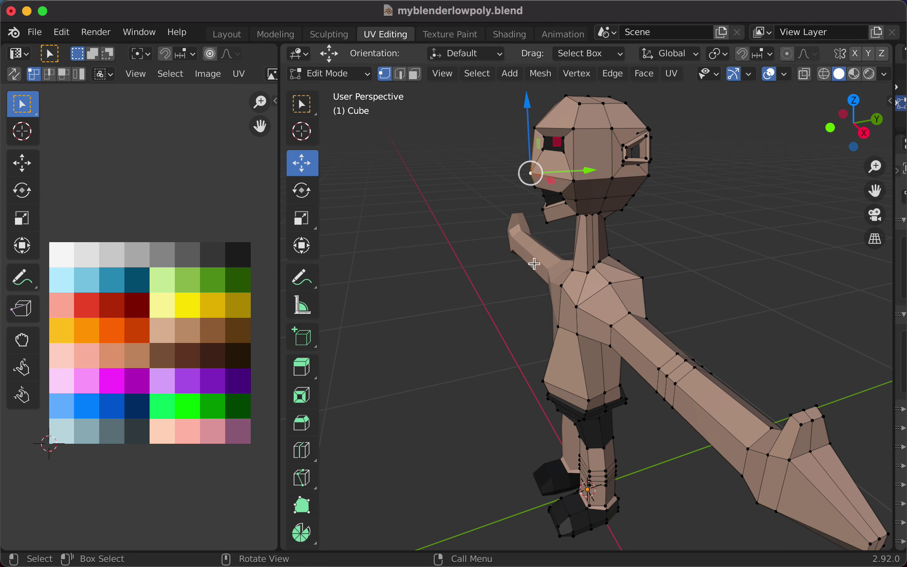
middle_click_drag(534, 176, 580, 241)
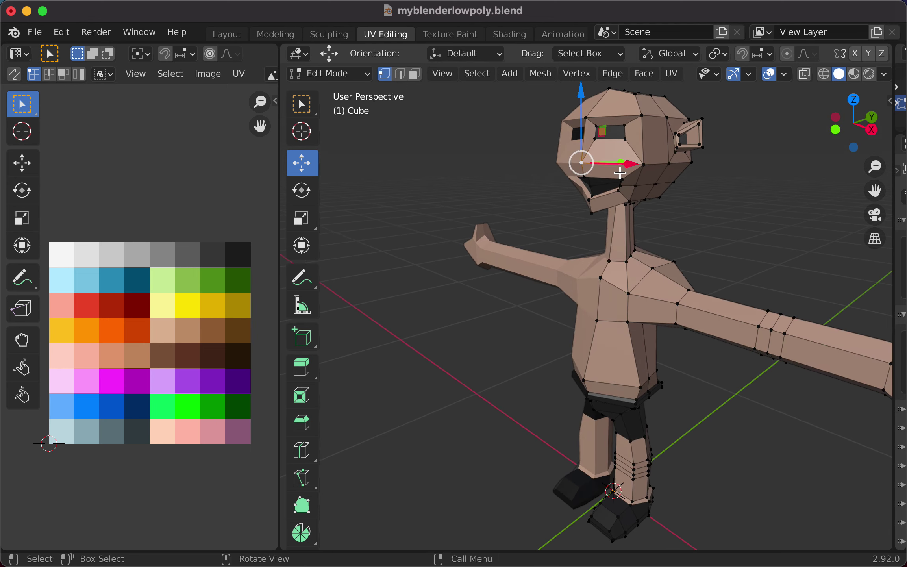
middle_click_drag(620, 173, 581, 238)
left_click_drag(604, 212, 595, 212)
middle_click_drag(559, 314, 573, 216)
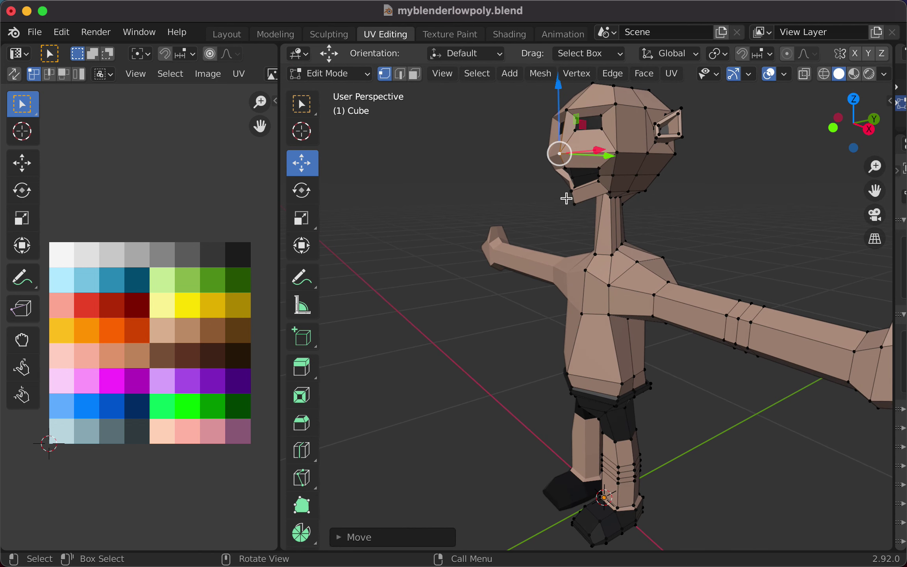
- Add one centred loop cut around the mouth, between its rim and the surrounding outer edges
left_click(541, 181)
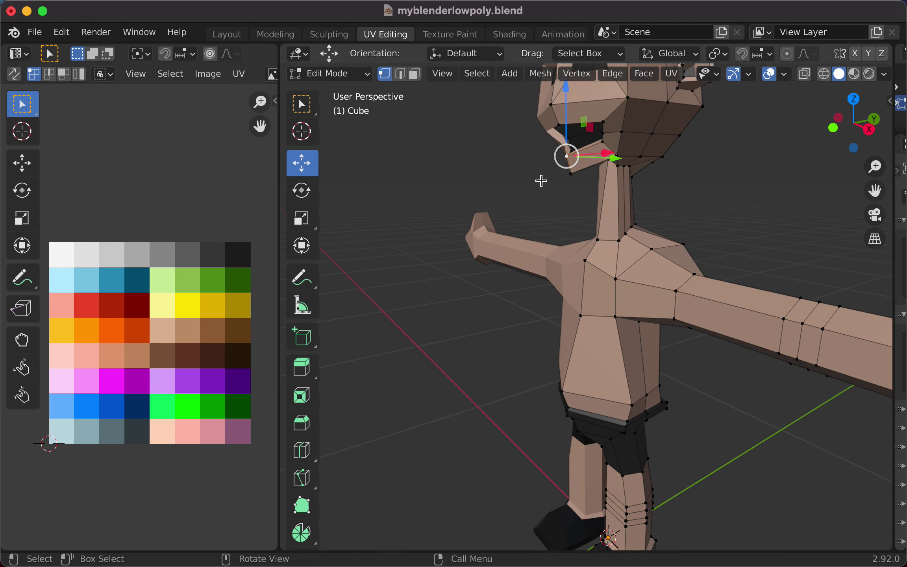
middle_click_drag(534, 182, 605, 191)
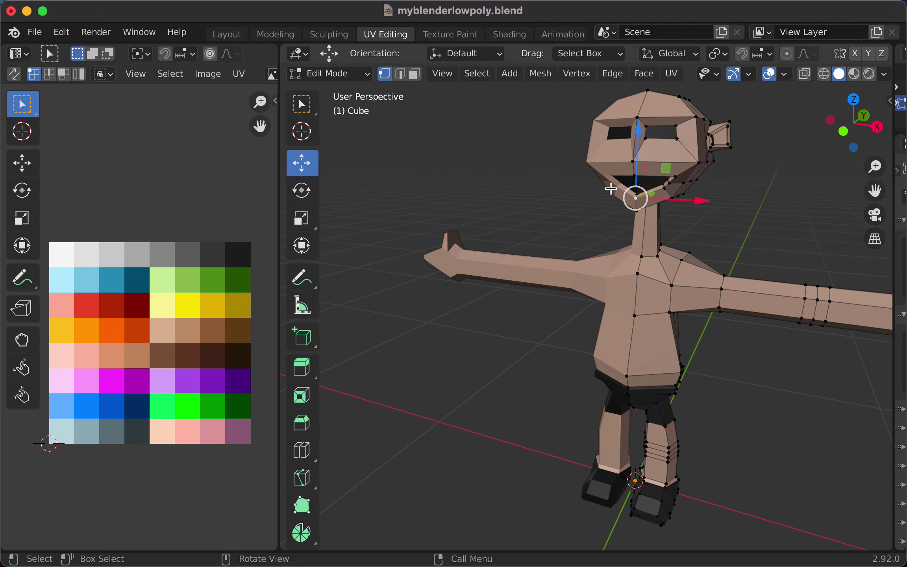
scroll(626, 189, "up", 2)
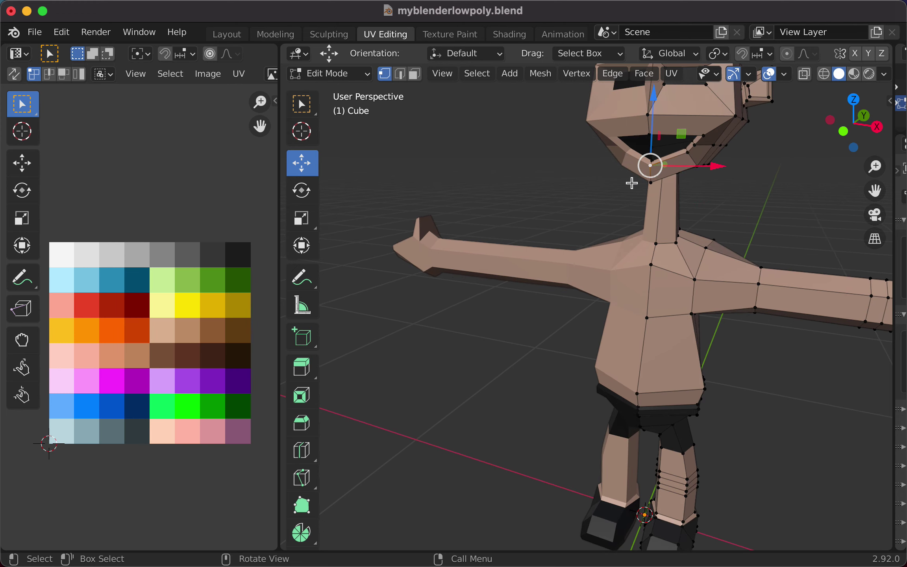
key("ctrl+r")
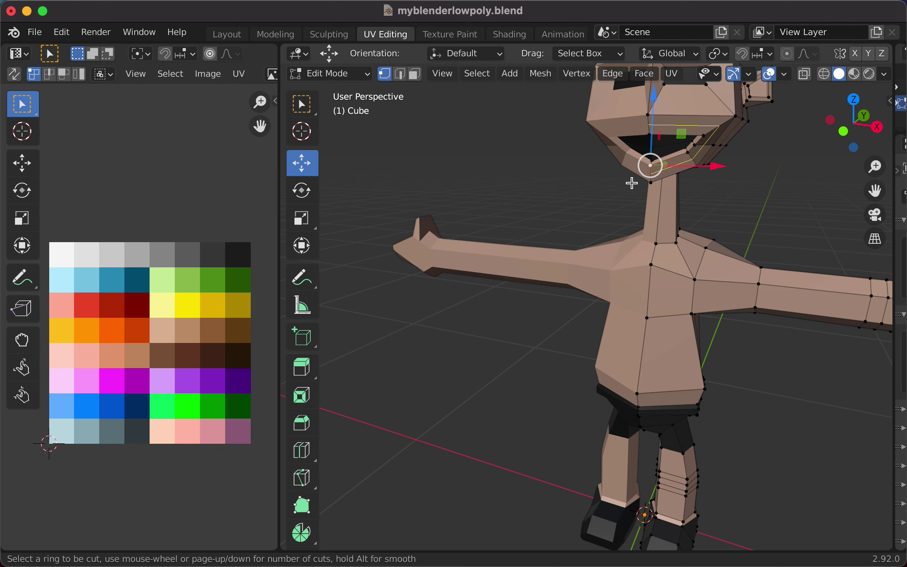
left_click(656, 123)
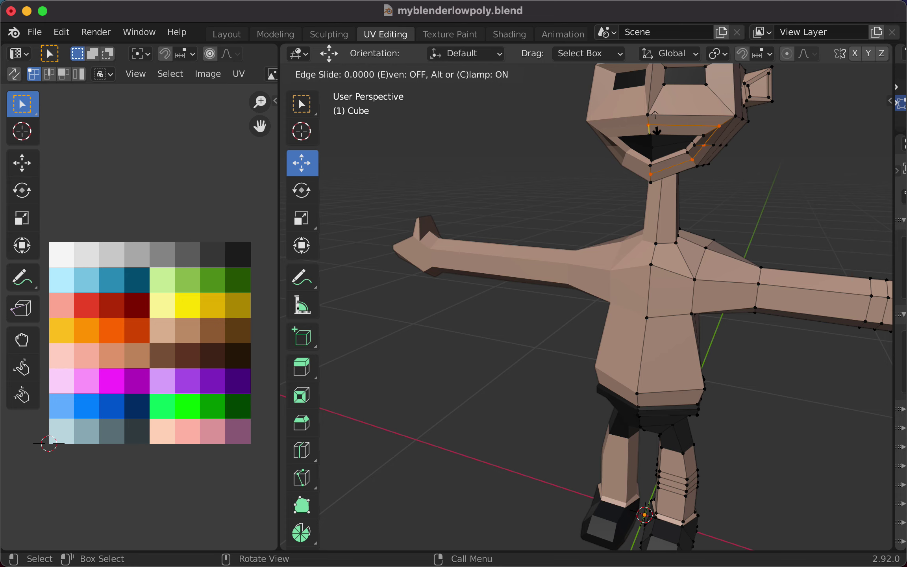
left_click(656, 123)
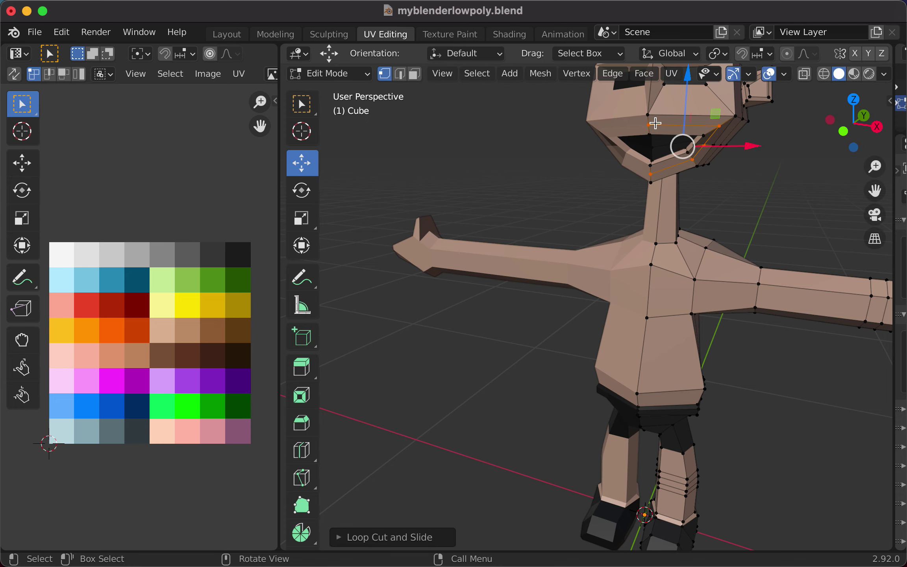
- Move the new loop's centre-line vertex above the mouth about 0.01 m along Y, back into the face
left_click(723, 184, "alt")
middle_click_drag(730, 189, 581, 178)
left_click(519, 134, "alt")
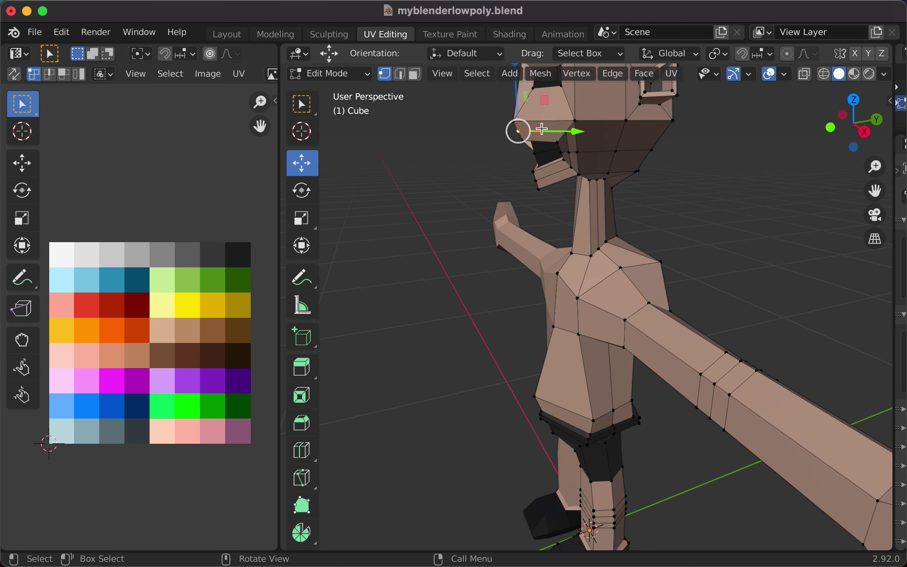
key("g")
key("y")
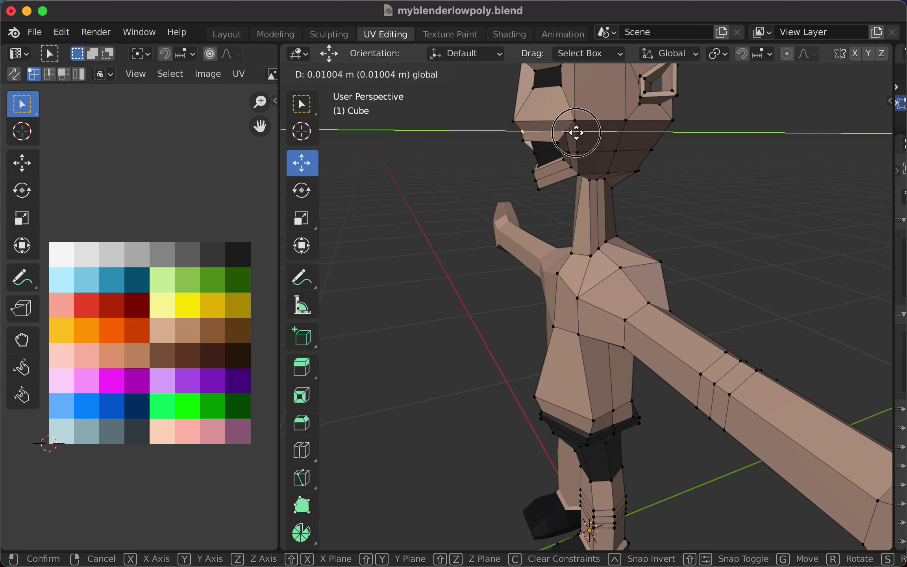
left_click(576, 132)
- Move the lower lip's centre-line vertex slightly back towards the face and select the chin vertex below it
mouse_move(476, 184)
middle_mouse_down()
mouse_move(589, 178)
mouse_move(559, 189)
mouse_move(549, 150)
mouse_move(486, 175)
middle_mouse_up()
scroll(487, 175, "up", 3)
scroll(492, 177, "up", 2)
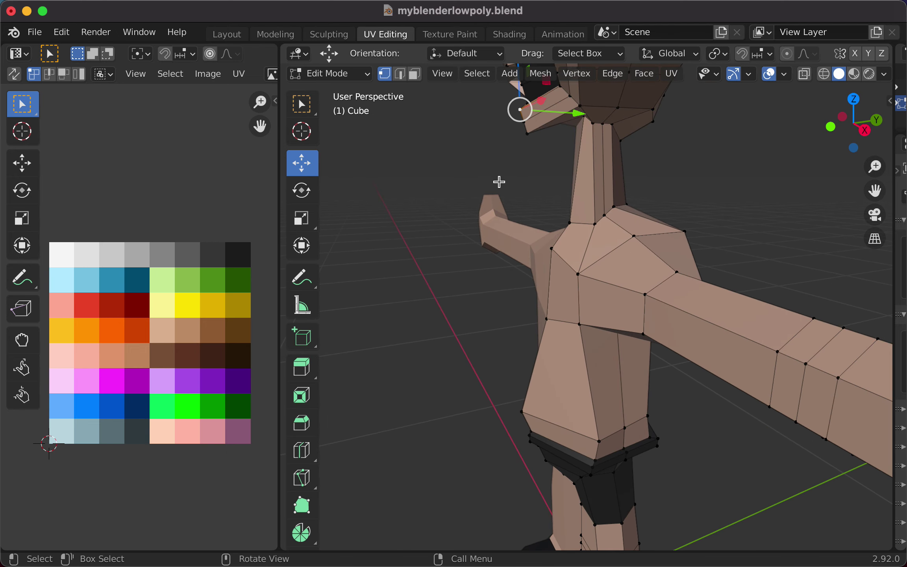
scroll(500, 183, "down", 2)
left_click_drag(593, 158, 553, 186)
scroll(503, 184, "up", 1)
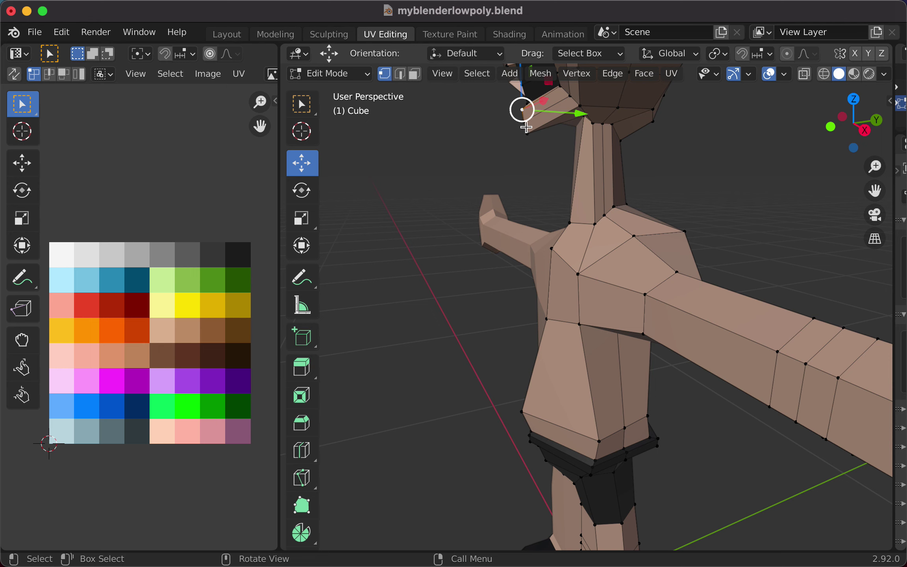
left_click_drag(522, 110, 577, 123)
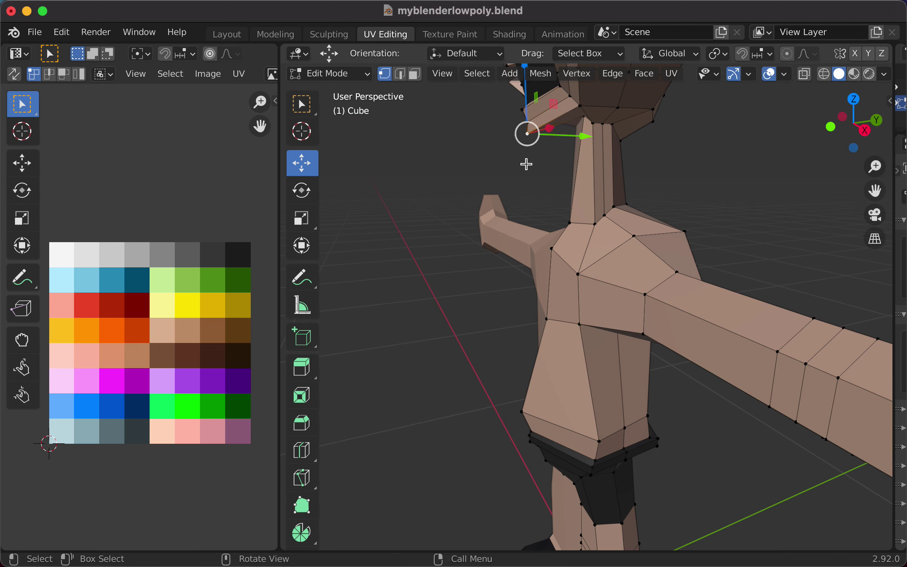
middle_click_drag(527, 162, 621, 184)
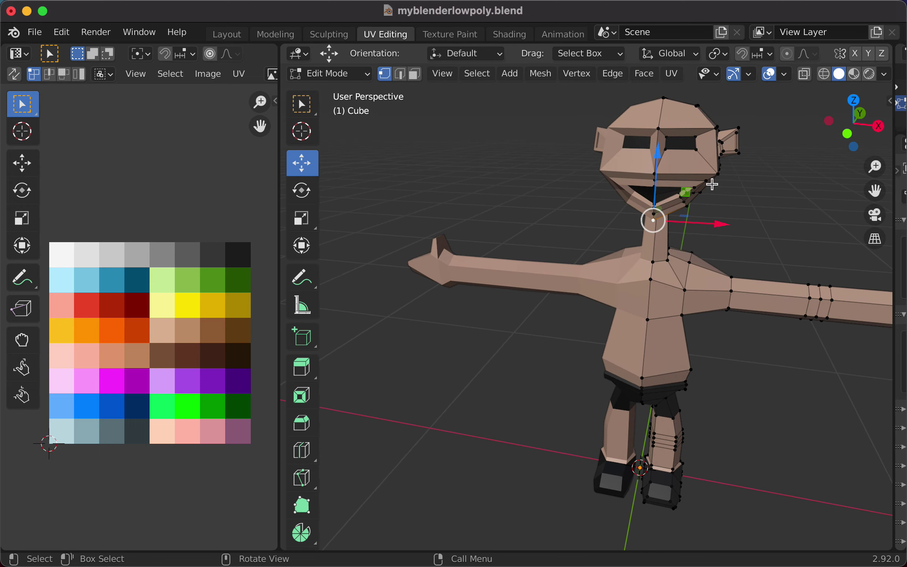
scroll(760, 207, "up", 1)
middle_click_drag(760, 208, 685, 205)
scroll(775, 197, "down", 4)
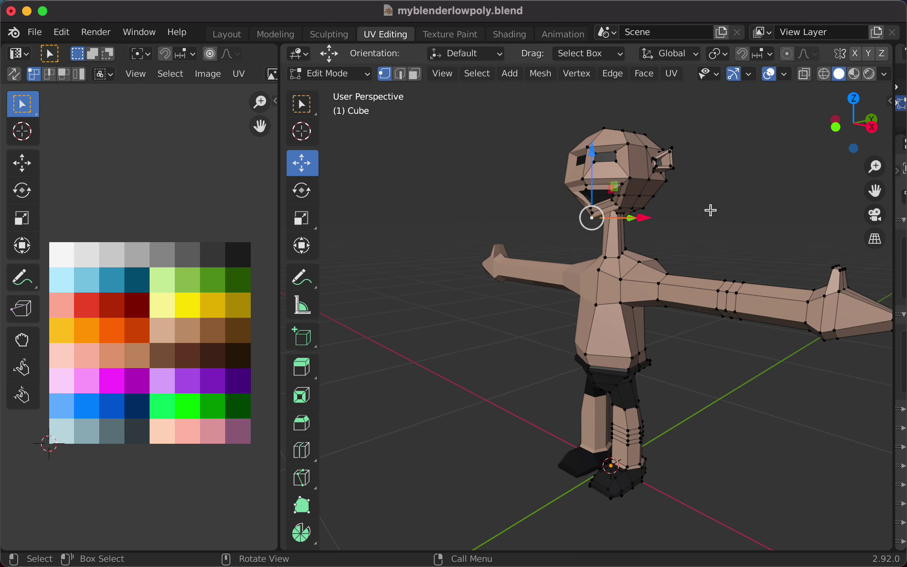
- In face select mode, select the rear panel protruding behind the ear and one adjoining small ear face
key("3")
scroll(700, 234, "up", 2)
mouse_move(704, 220)
middle_mouse_down()
mouse_move(700, 270)
mouse_move(688, 277)
mouse_move(643, 273)
mouse_move(619, 253)
mouse_move(622, 227)
mouse_move(698, 231)
middle_mouse_up()
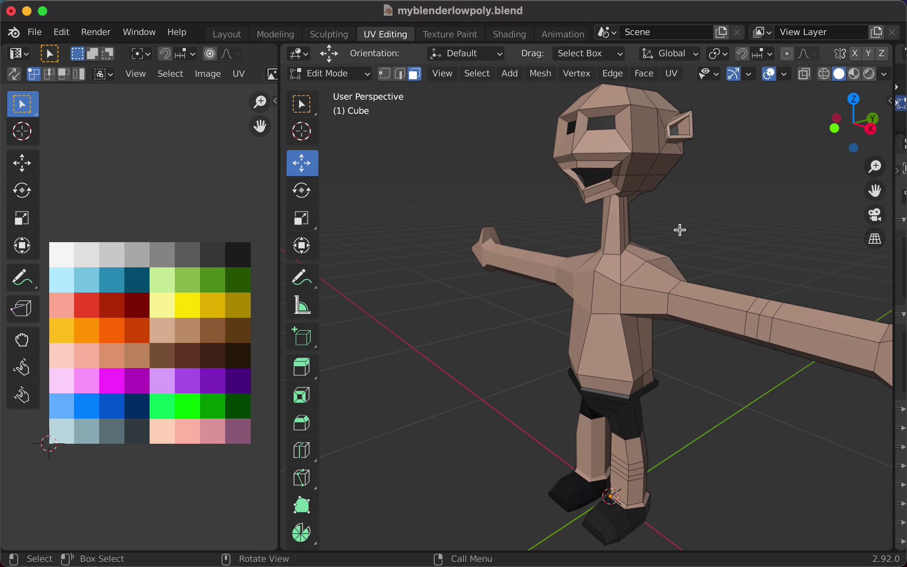
scroll(670, 229, "up", 5)
middle_click_drag(605, 229, 350, 280)
scroll(543, 306, "down", 2)
middle_click_drag(410, 256, 617, 267)
middle_click_drag(532, 319, 587, 310)
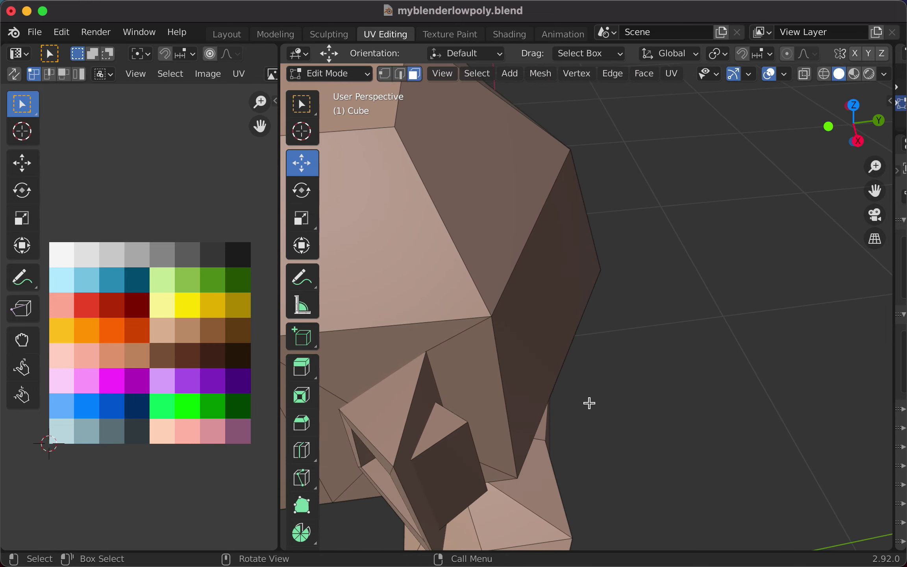
middle_click_drag(590, 402, 631, 383)
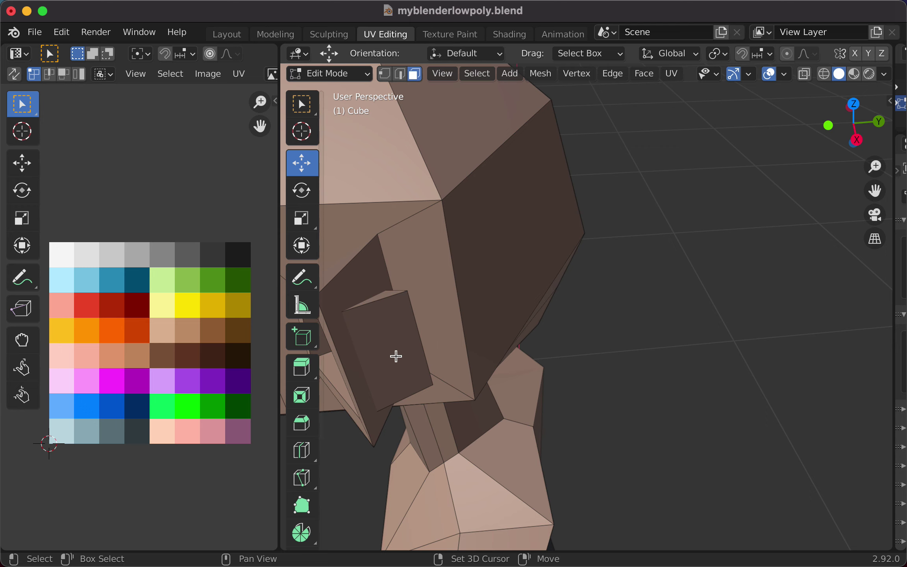
left_click(391, 336)
middle_click_drag(392, 336, 515, 400)
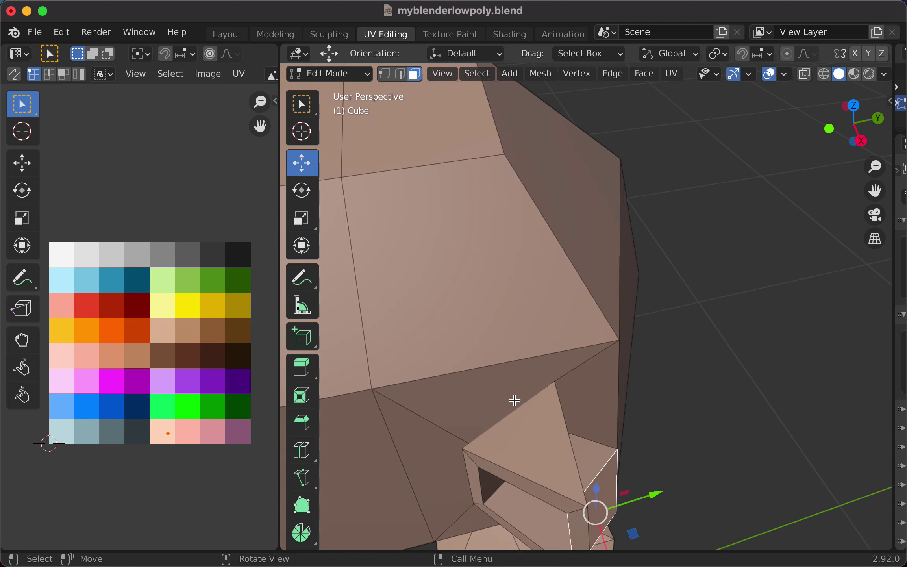
left_click(612, 457, "shift")
middle_click_drag(612, 458, 581, 385)
scroll(651, 443, "down", 3)
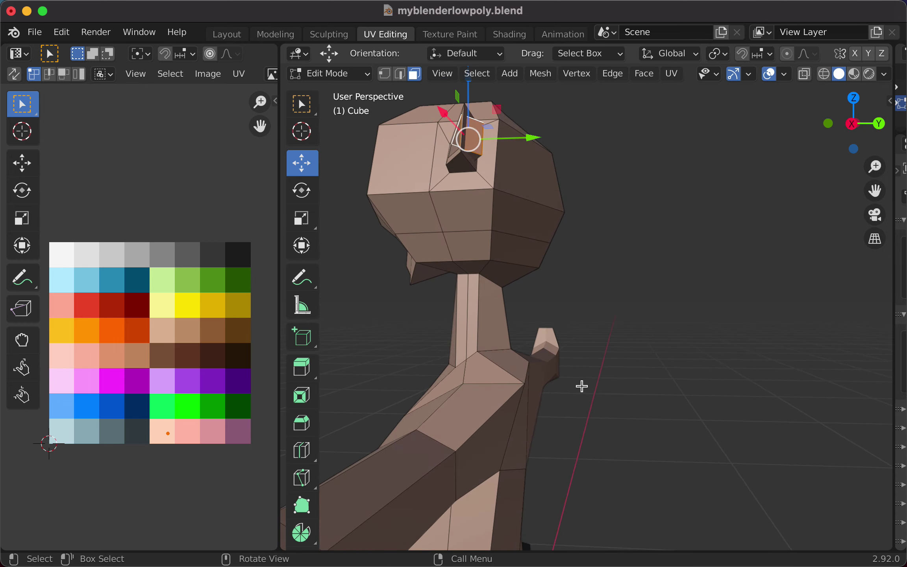
left_click(486, 167, "shift")
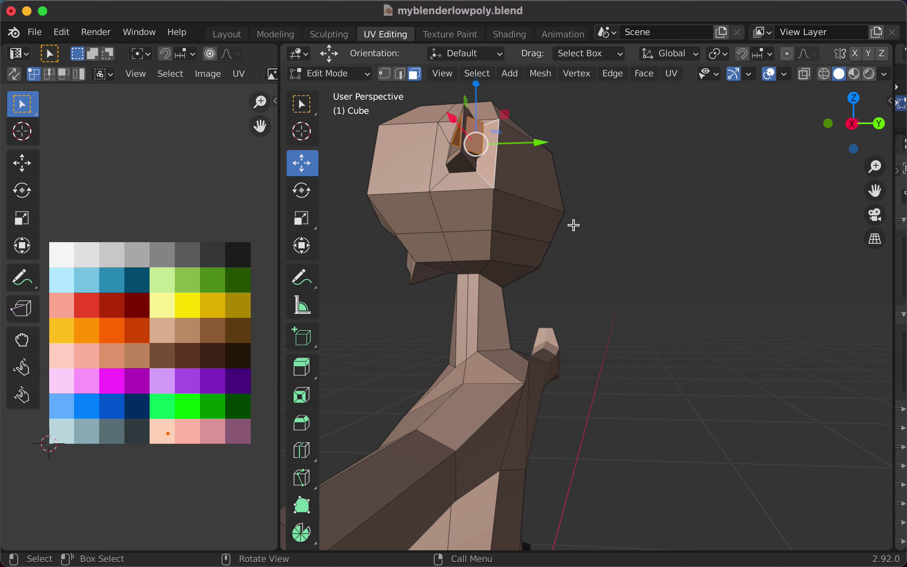
scroll(591, 230, "up", 2)
scroll(591, 230, "down", 3)
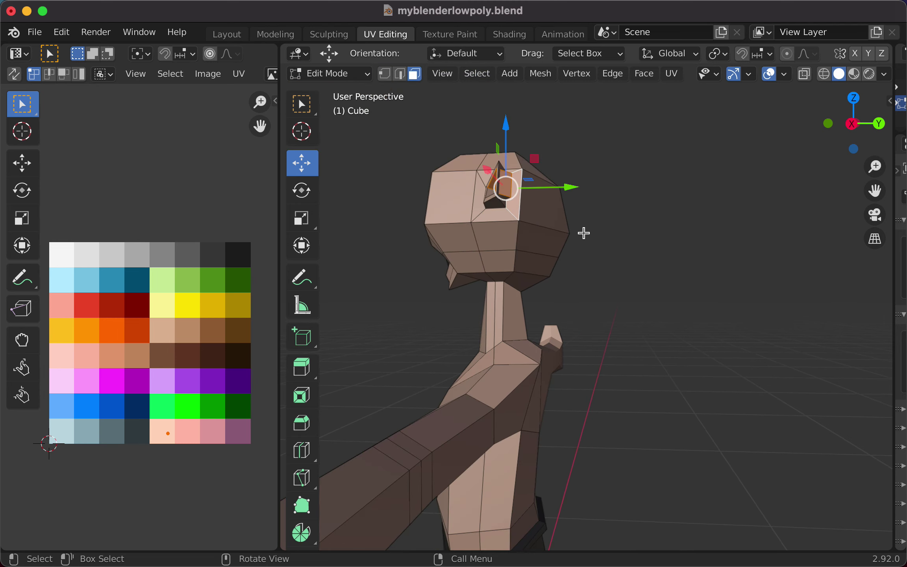
right_click(511, 189)
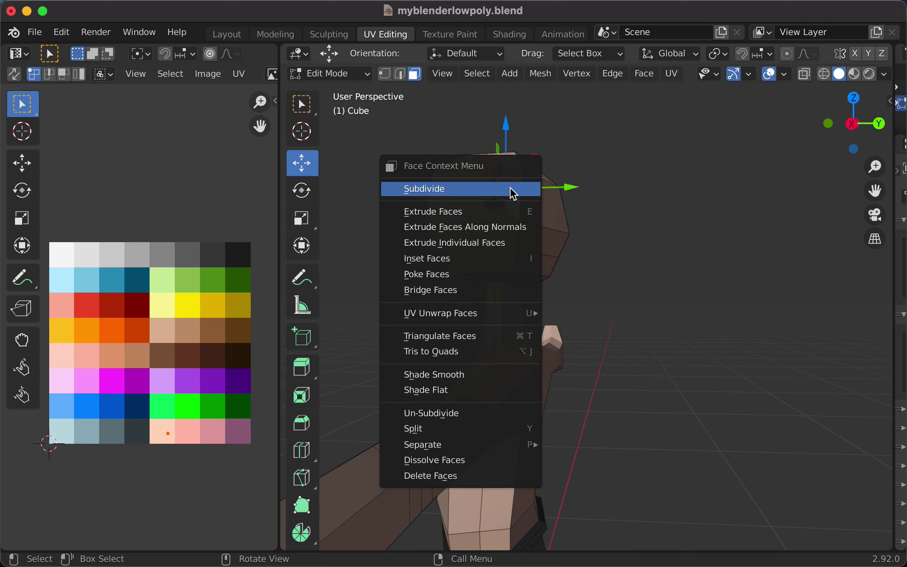
left_click(502, 476)
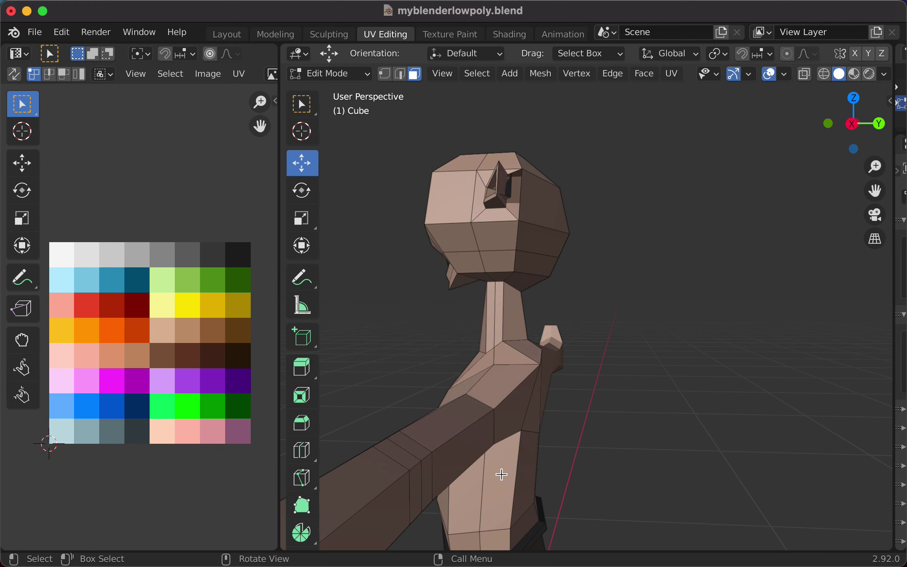
scroll(513, 352, "up", 4)
middle_click_drag(497, 264, 493, 314)
key("ctrl+z")
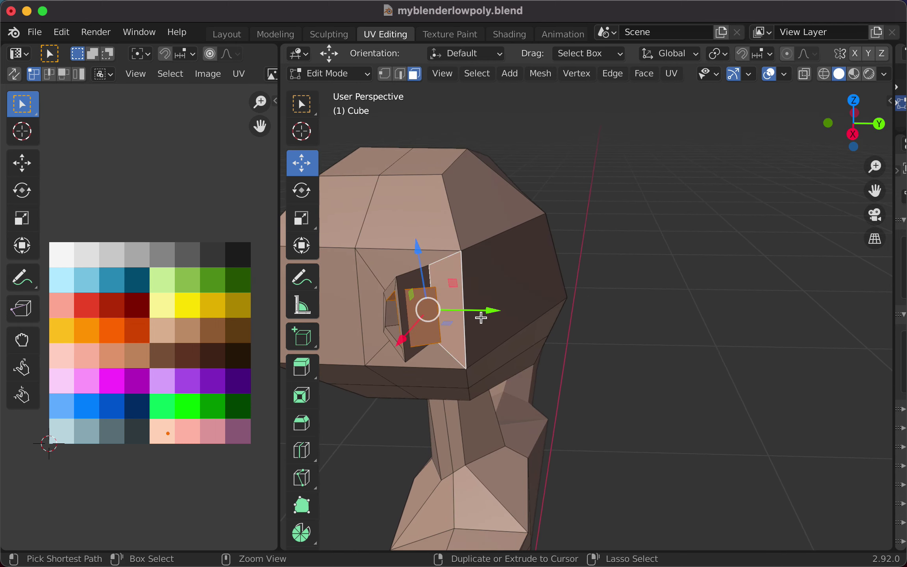
left_click(455, 292, "shift")
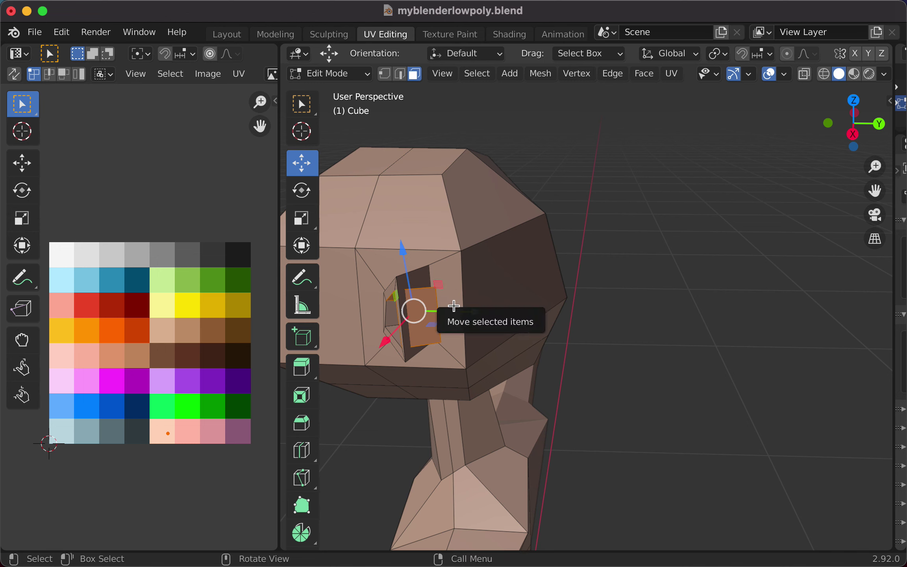
- Delete the selected faces of the ear, including the rear panel protruding behind it
right_click(436, 311)
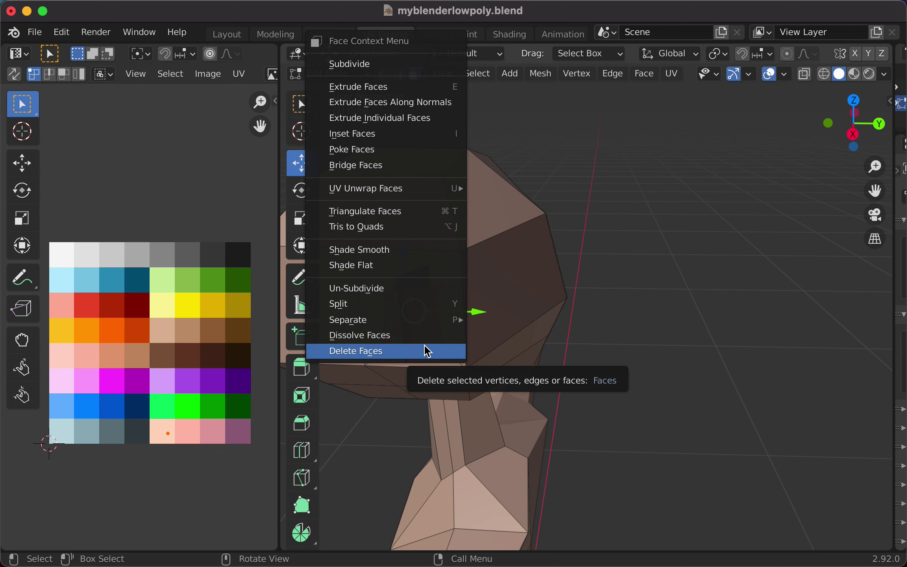
left_click(427, 351)
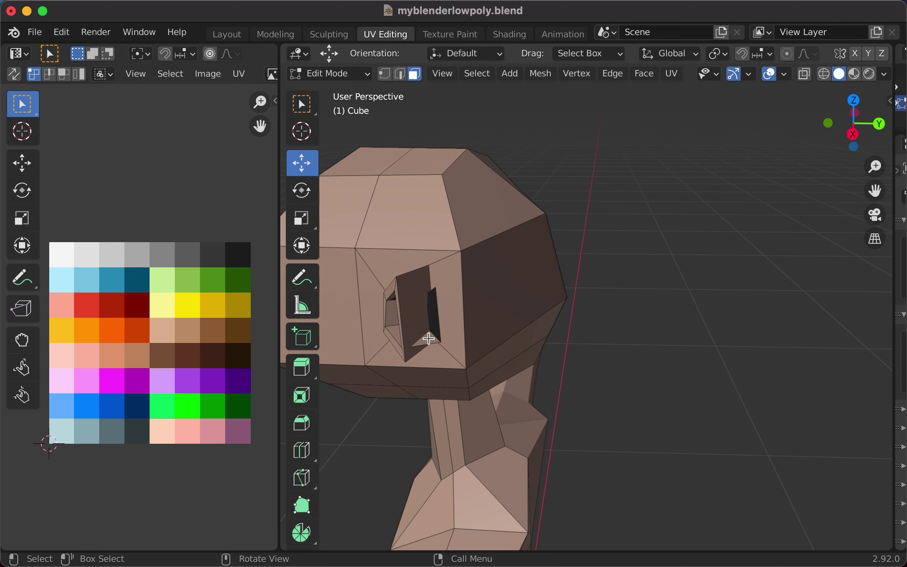
middle_click_drag(429, 339, 457, 329)
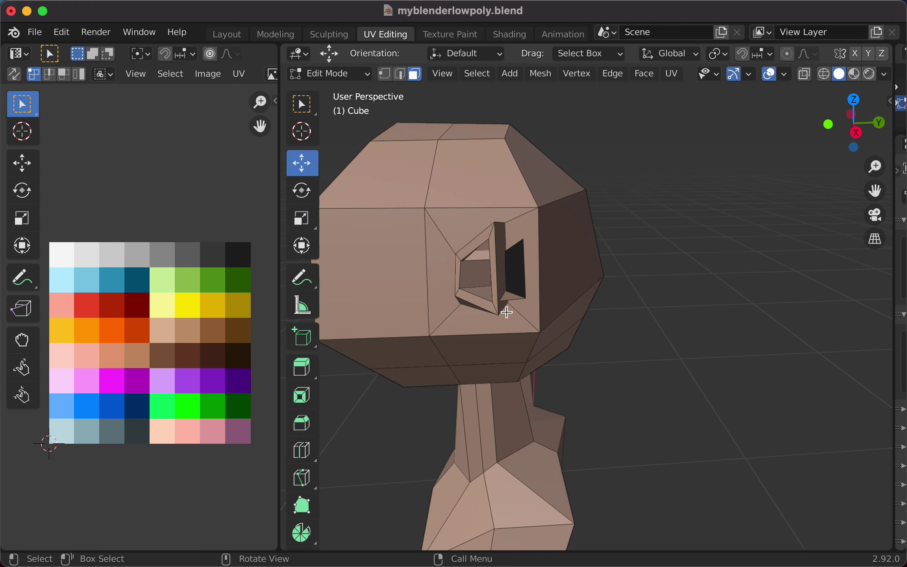
- Delete the remaining faces sticking out behind the ear, first the black-coloured one and then the lower skin-coloured one
left_click(514, 292)
left_click(519, 276)
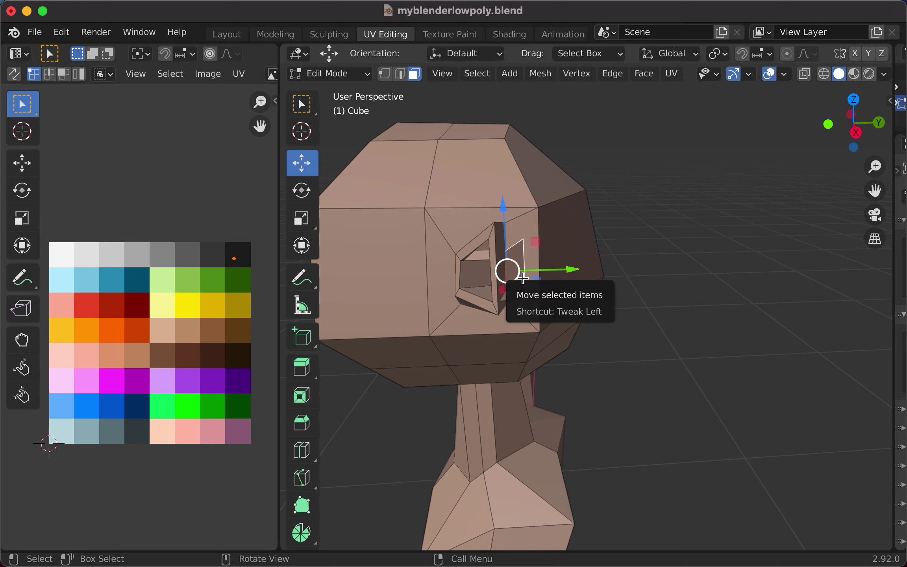
middle_click_drag(581, 324, 567, 347)
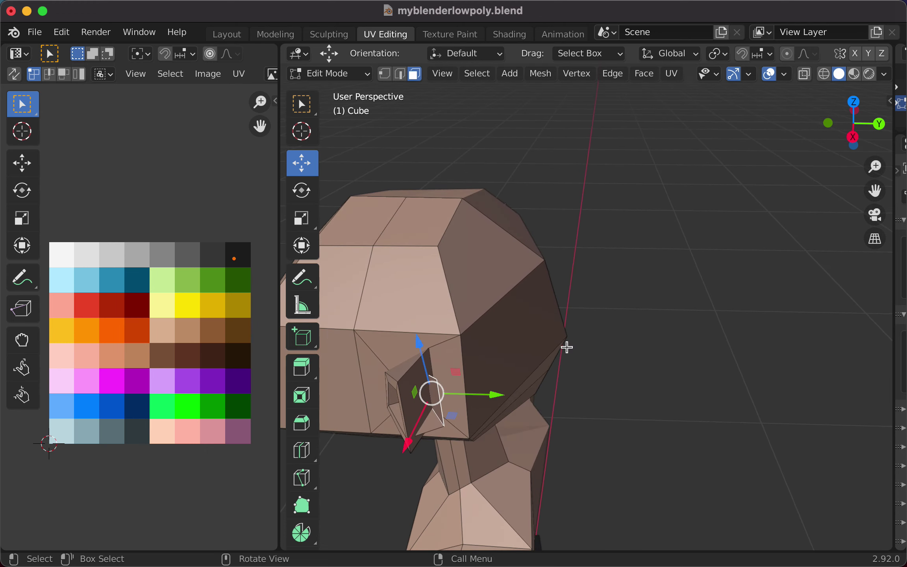
right_click(441, 401)
left_click(441, 401)
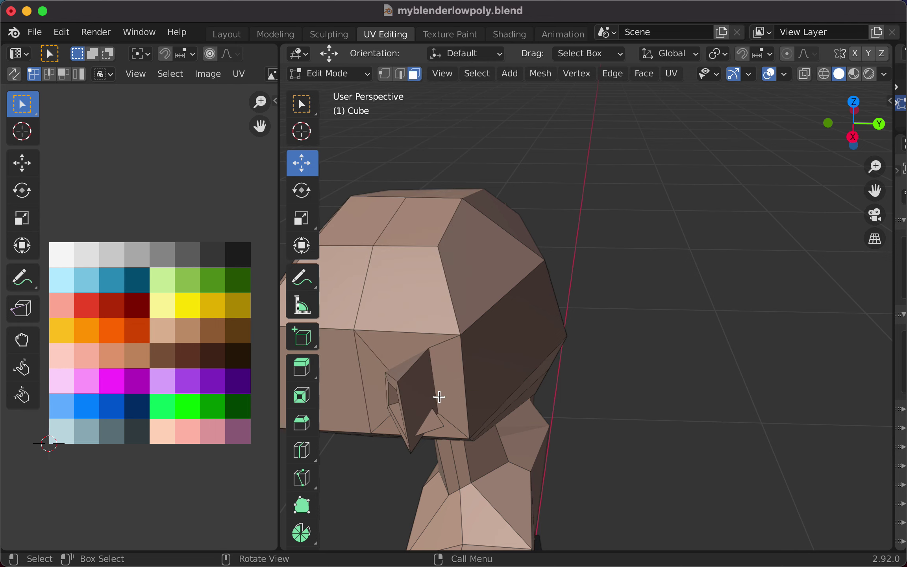
left_click(437, 423)
right_click(438, 423)
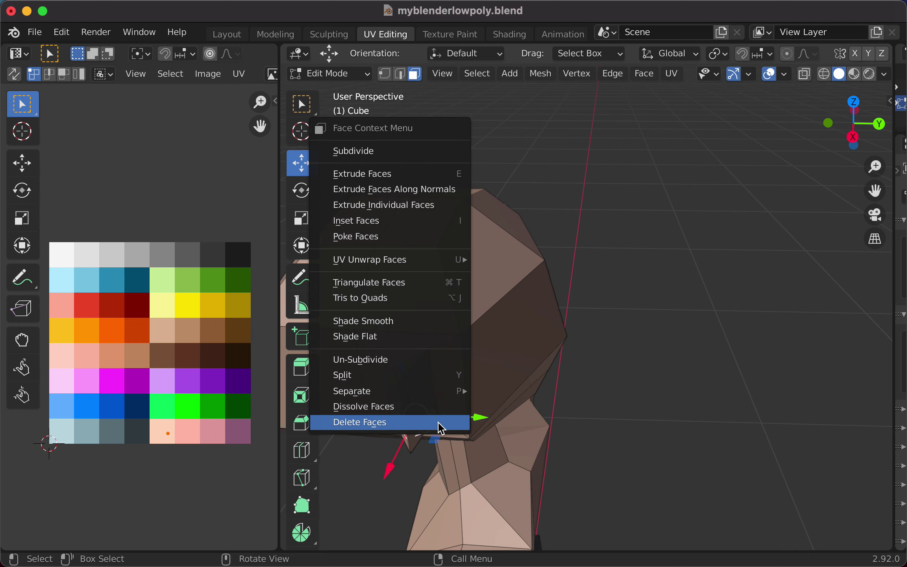
left_click(438, 425)
middle_click_drag(439, 416, 459, 377)
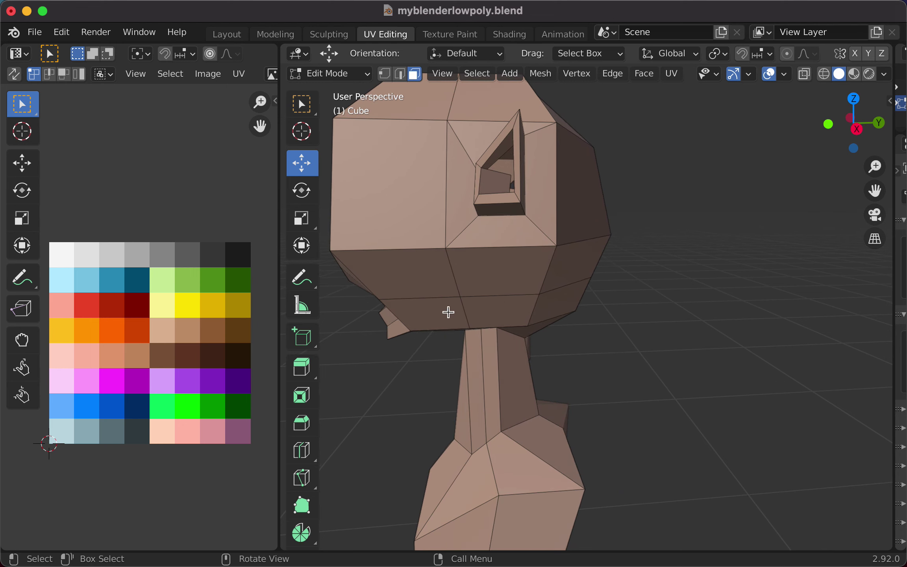
- In edge select mode, try to fill the opening inside the ear recess with a face between its inner edges
key("2")
left_click(504, 158, "shift")
middle_click_drag(503, 156, 600, 221)
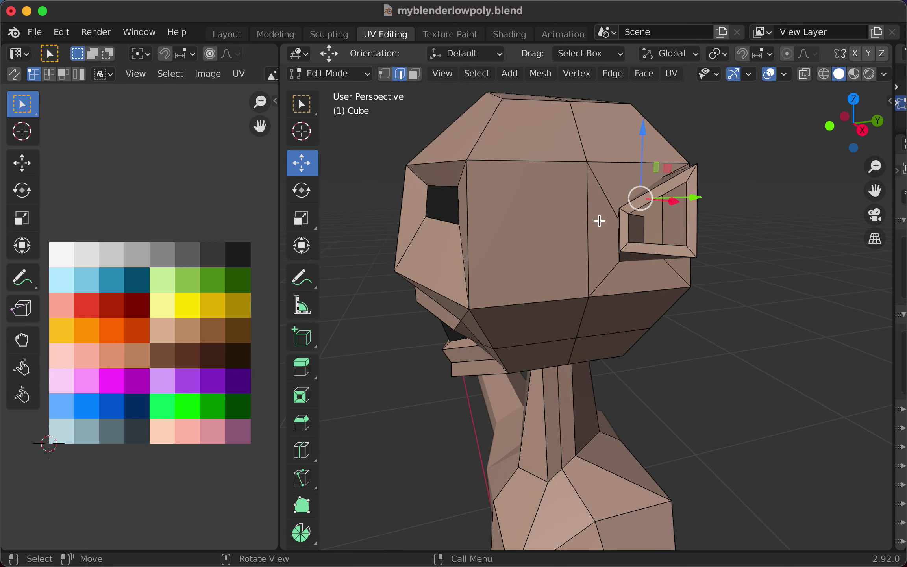
middle_click_drag(679, 226, 625, 272, "shift")
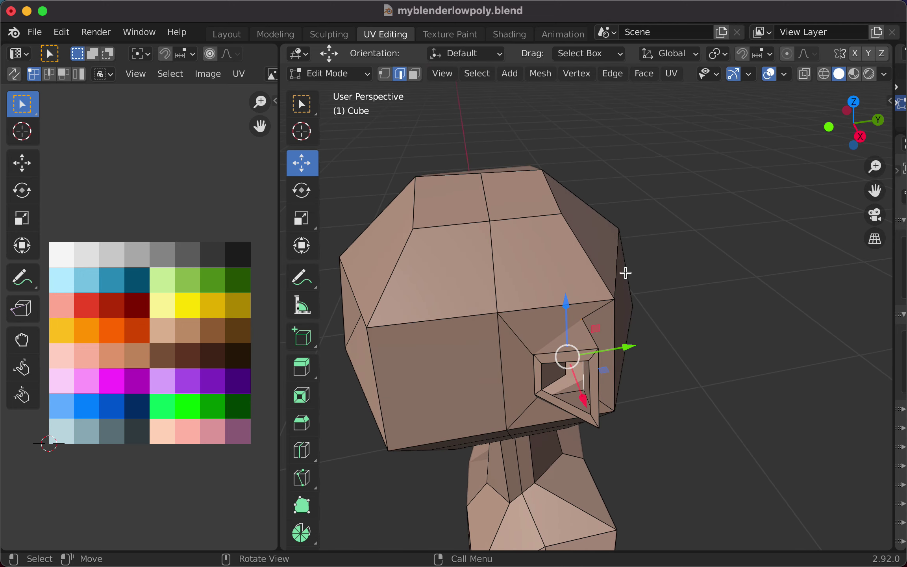
key("ctrl+z")
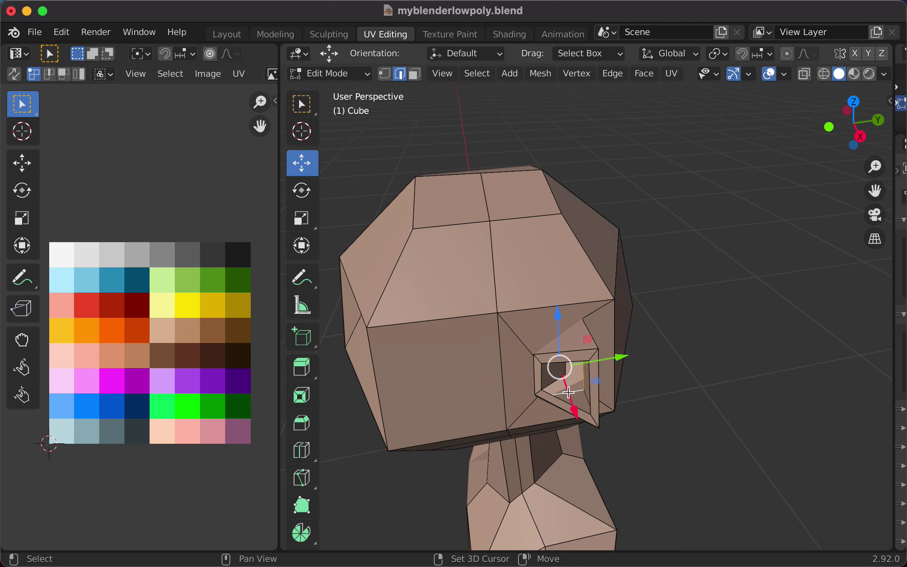
key("ctrl+shift+z")
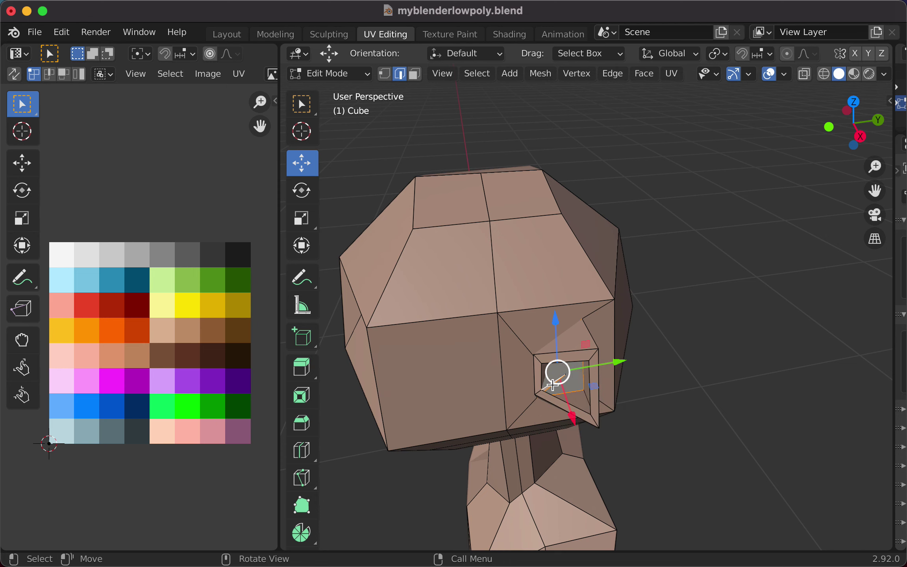
scroll(590, 384, "down", 5, "shift")
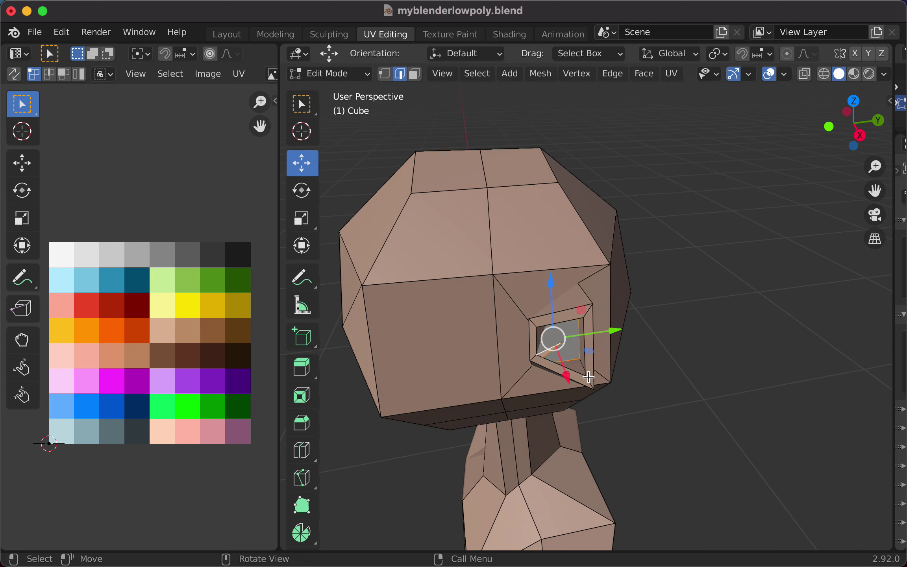
- Try different selections of the upright inner edges around the opening in the ear recess
middle_click_drag(589, 373, 610, 328)
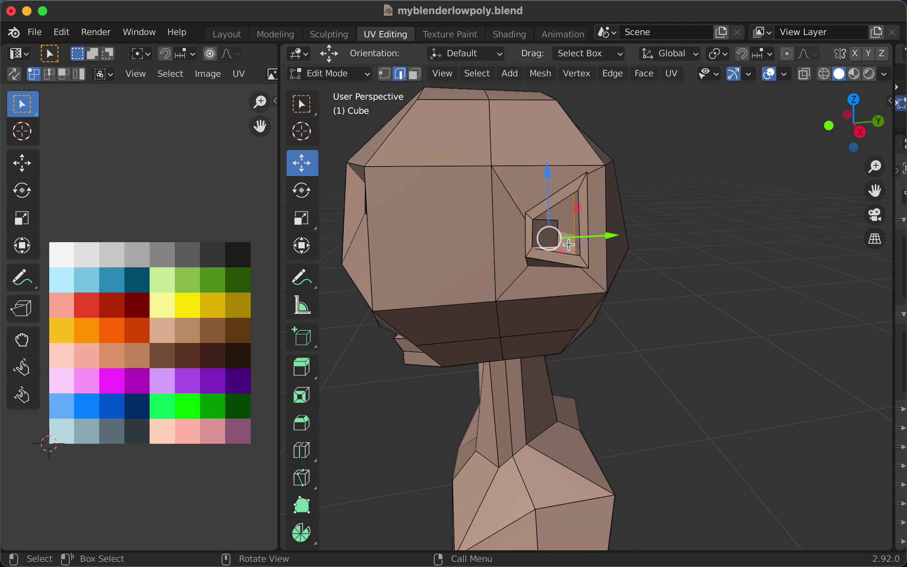
middle_click_drag(575, 248, 585, 295)
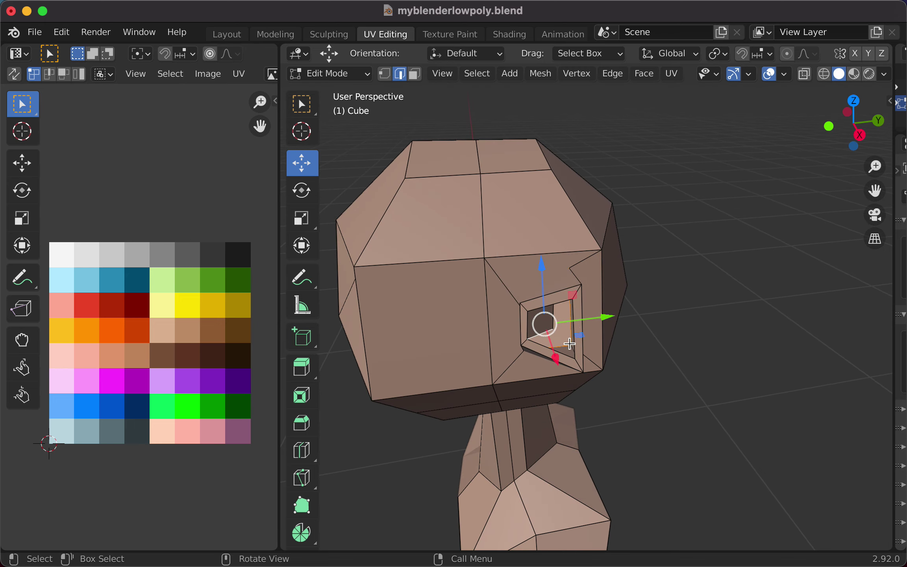
middle_click_drag(570, 344, 568, 310)
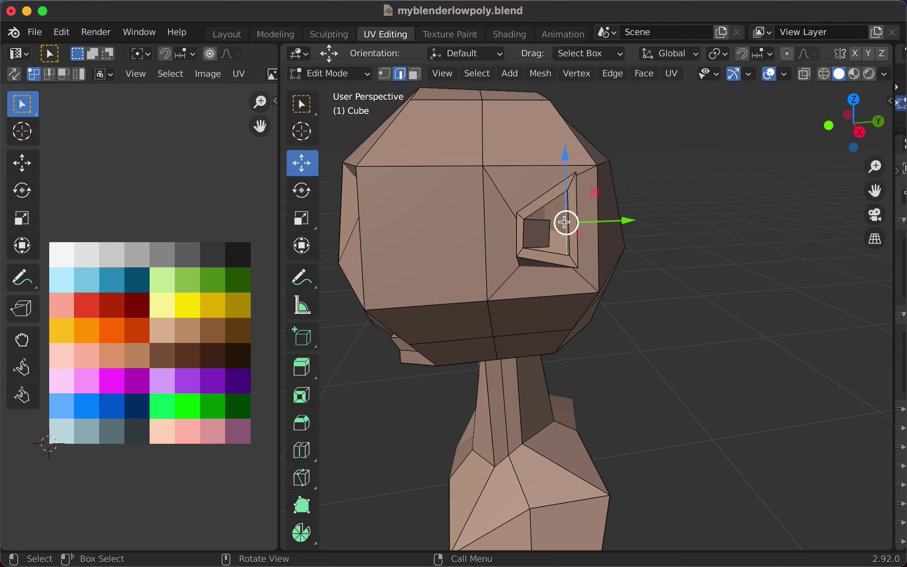
middle_click_drag(564, 221, 561, 253)
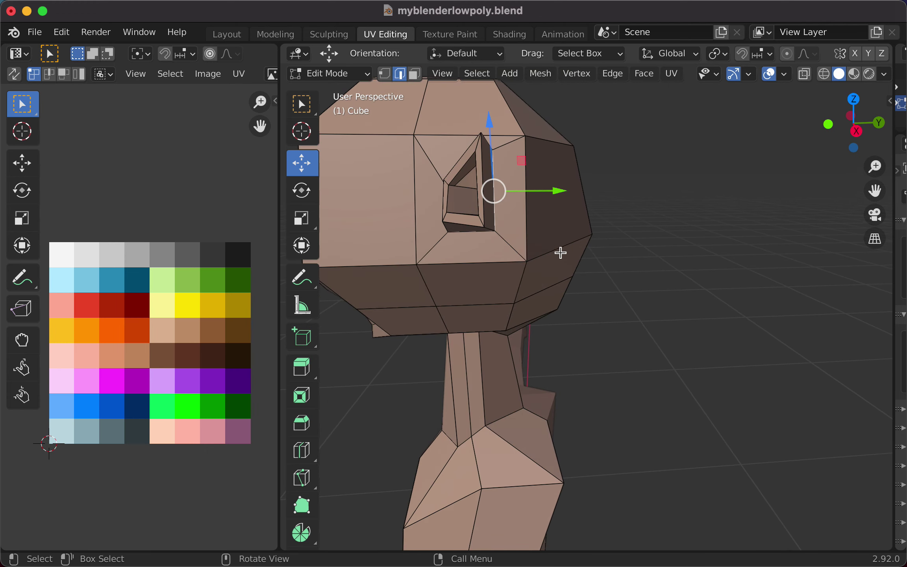
left_click(469, 176, "shift")
middle_click_drag(494, 213, 517, 227)
left_click(608, 260)
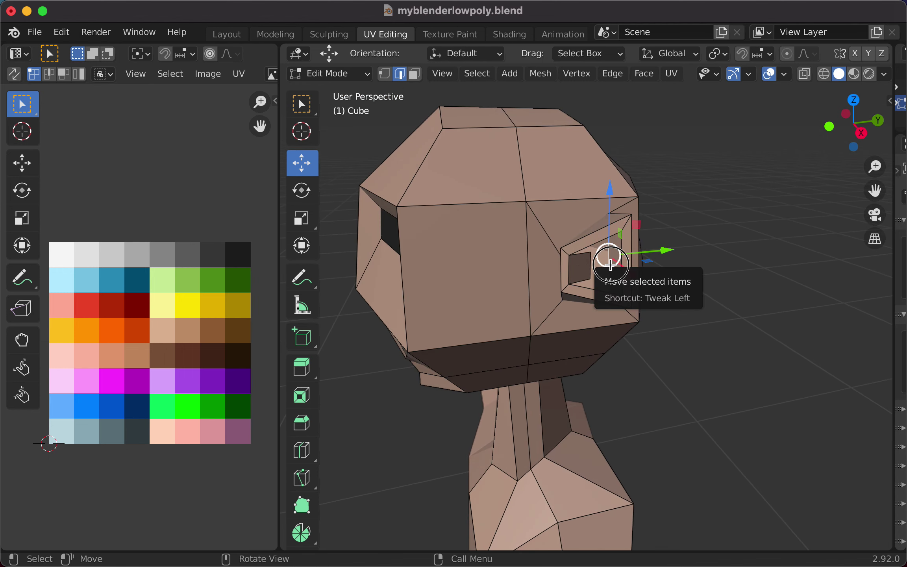
- Select the adjoining inner edges at the back of the ear recess and fill a triangular face between them
left_click(587, 265)
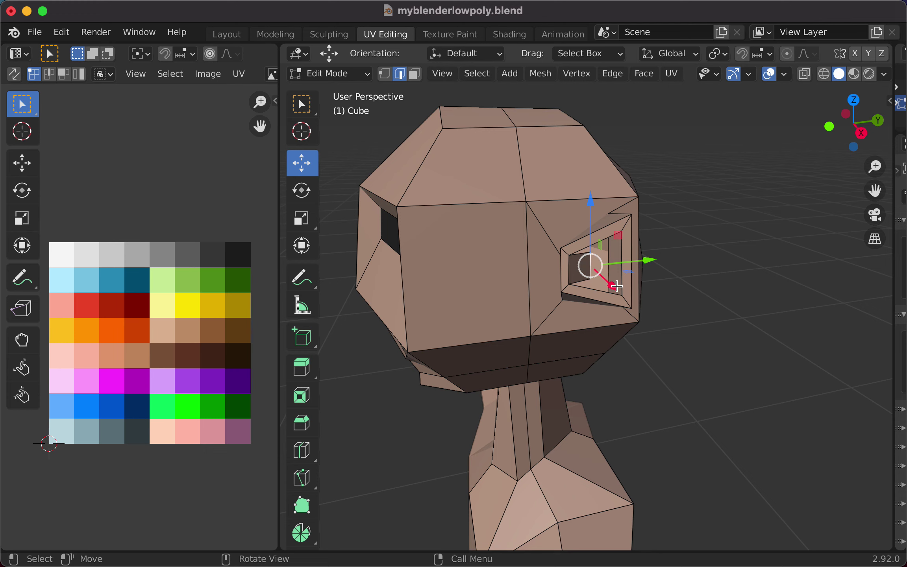
middle_click_drag(617, 286, 601, 275)
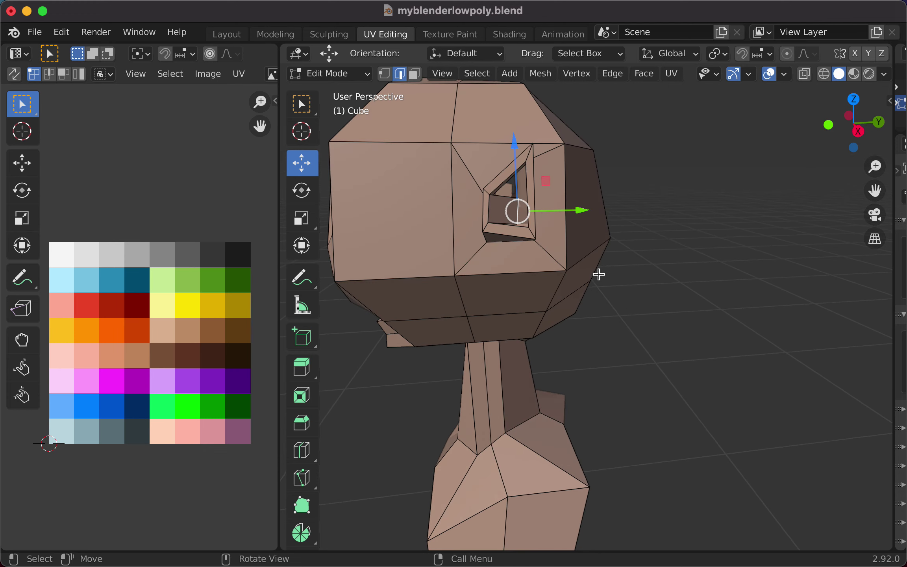
left_click(516, 195, "shift")
middle_click_drag(543, 219, 536, 230)
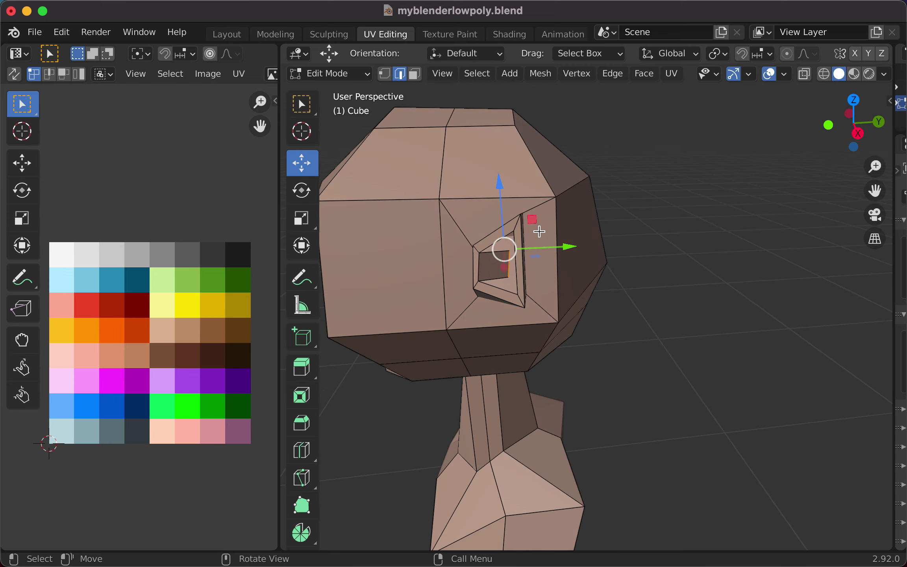
left_click(495, 254, "shift")
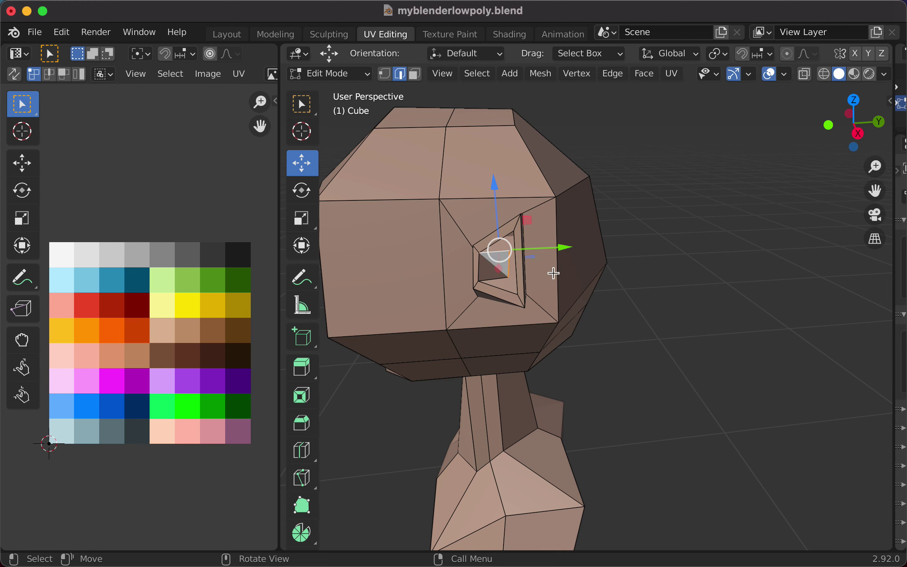
- Extend the edge selection around the remaining gap beside the new triangular face in the ear recess
middle_click_drag(556, 275, 581, 306)
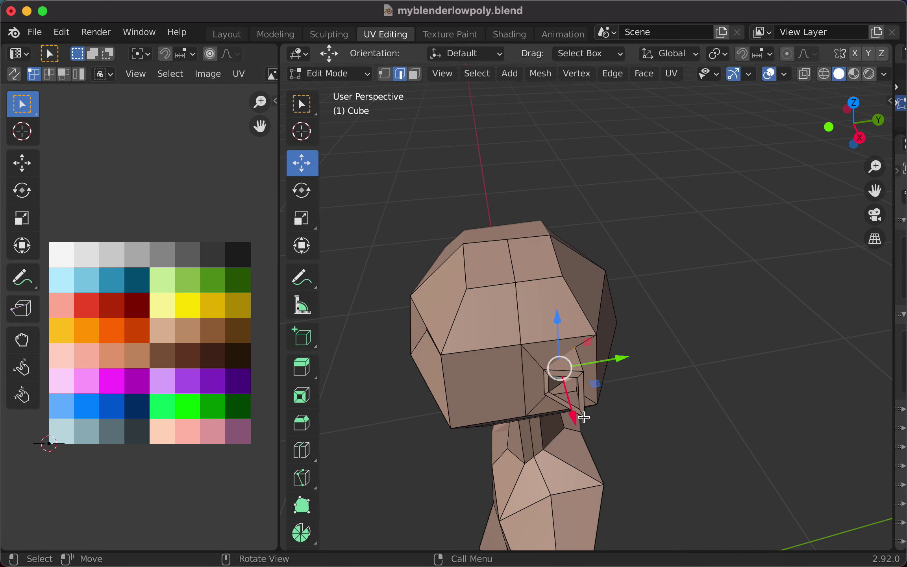
left_click(577, 389, "shift")
middle_click_drag(579, 389, 608, 366)
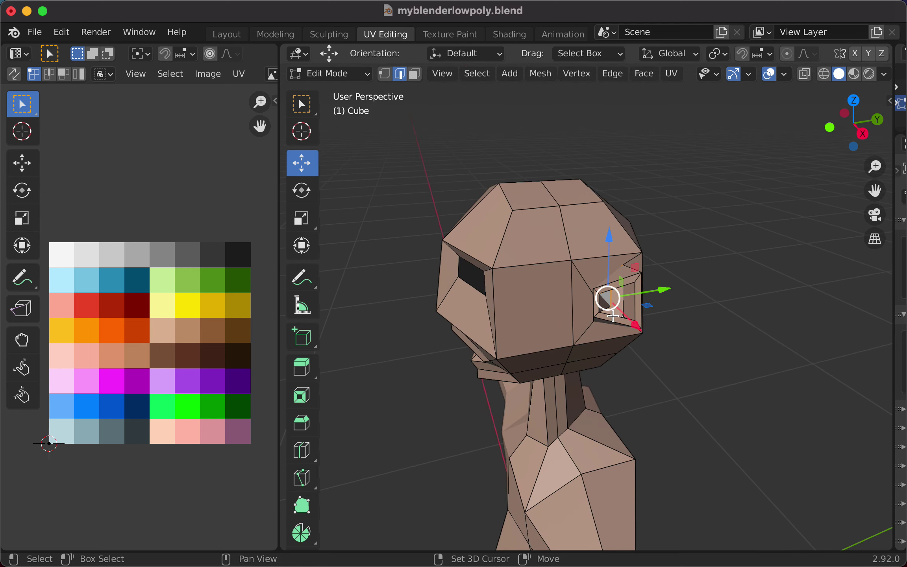
left_click_drag(609, 298, 610, 298)
scroll(607, 316, "up", 5)
mouse_move(608, 316)
middle_mouse_down()
mouse_move(617, 324)
mouse_move(602, 322)
mouse_move(616, 325)
middle_mouse_up()
key("shift")
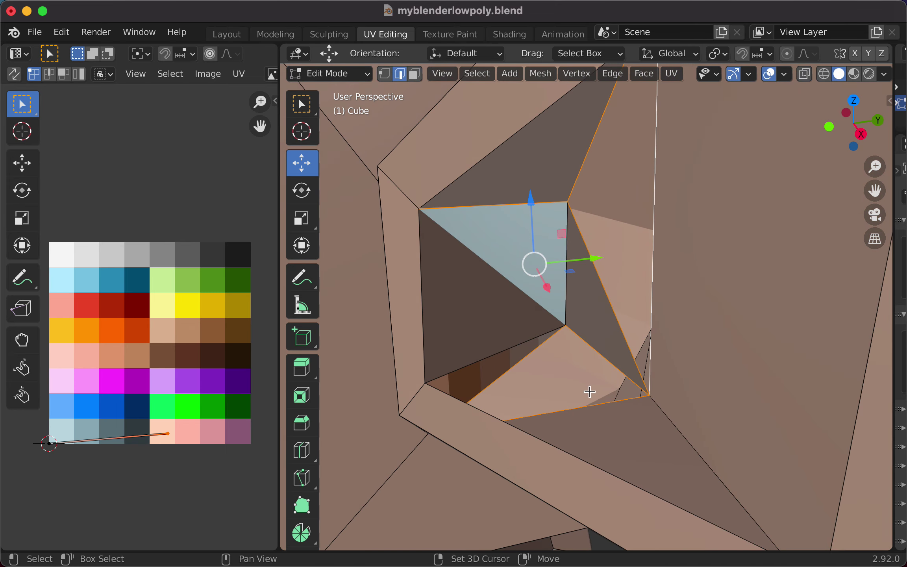
- Add the two lower inner edges that meet at the triangular face's lower corner to the gap's edge selection
left_click(530, 343, "shift")
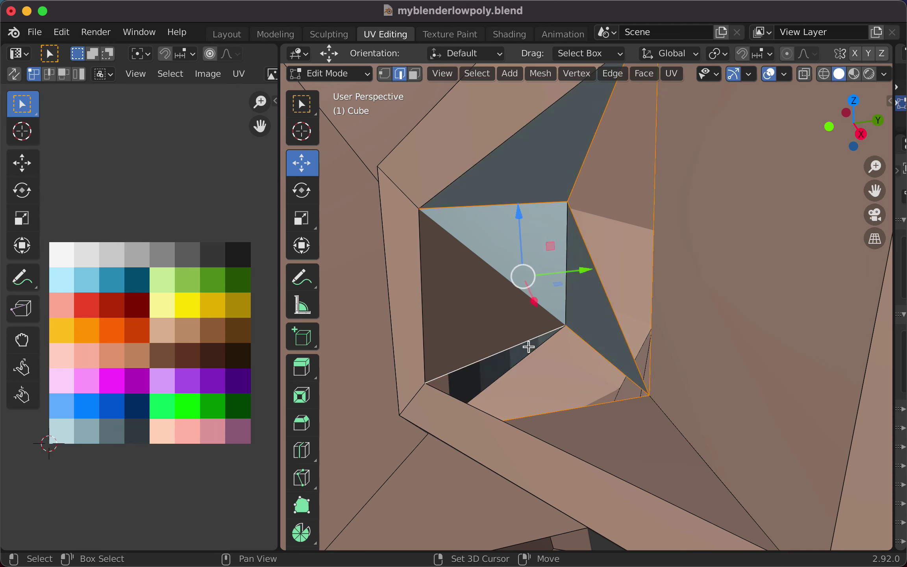
left_click(529, 343, "shift")
left_click(531, 344, "shift")
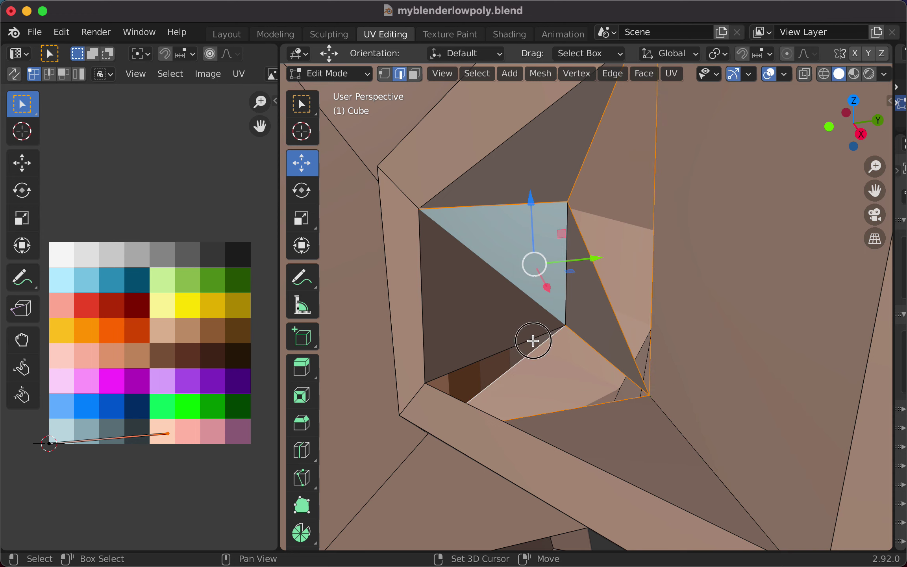
left_click(533, 341, "shift")
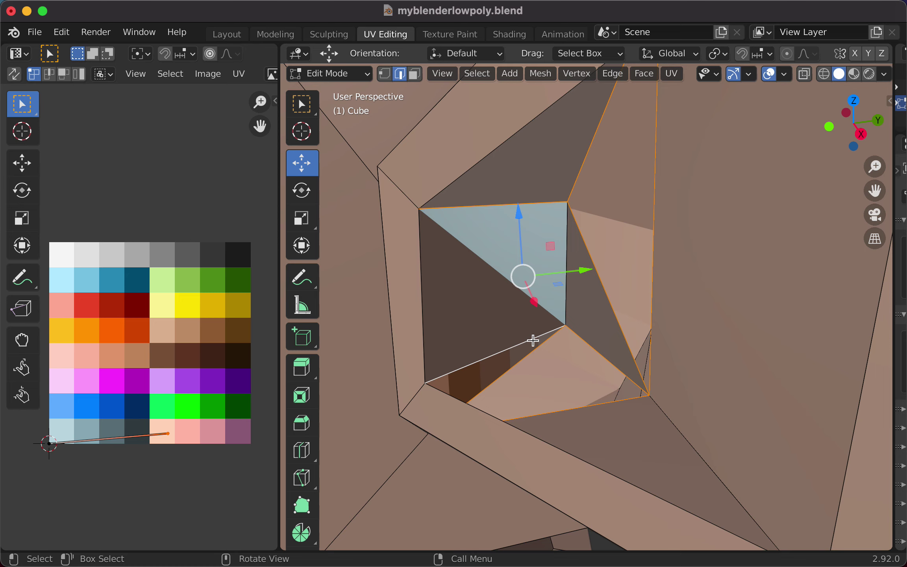
left_click(456, 397, "shift")
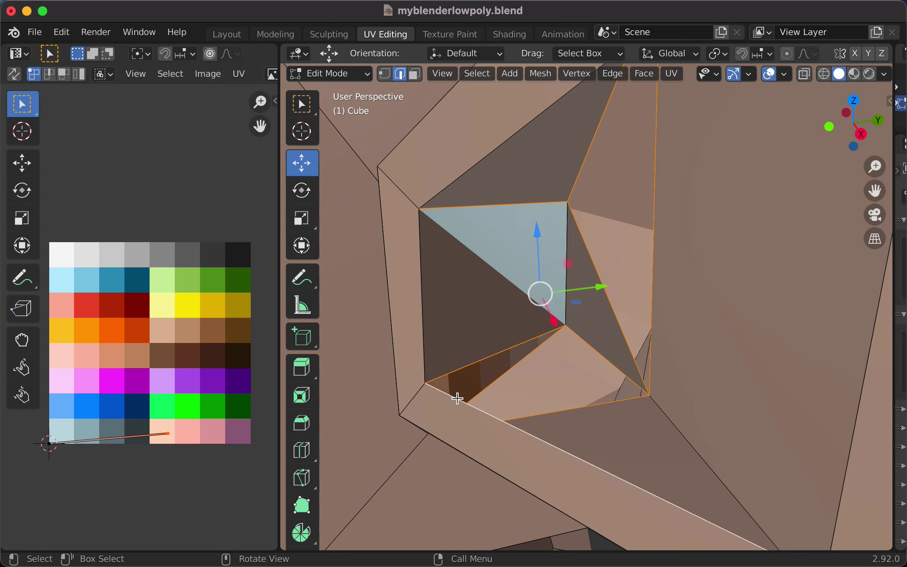
left_click(458, 398, "shift")
- Fill the selected gap border inside the ear with a face and select its slanted rear edge
mouse_move(556, 421)
middle_mouse_down()
mouse_move(551, 439)
mouse_move(552, 423)
middle_mouse_up()
scroll(563, 414, "down", 3)
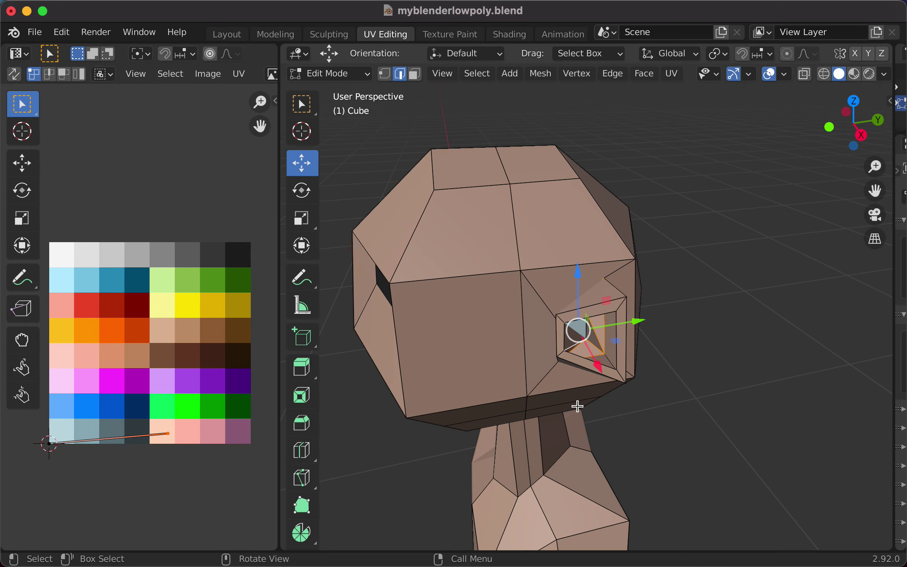
scroll(578, 406, "up", 3)
middle_click_drag(600, 395, 591, 388)
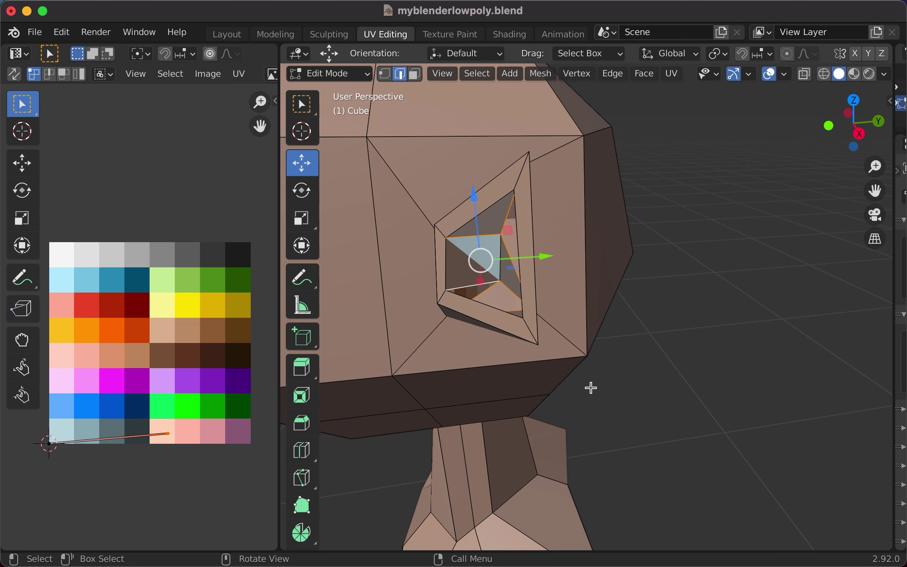
left_click(504, 247)
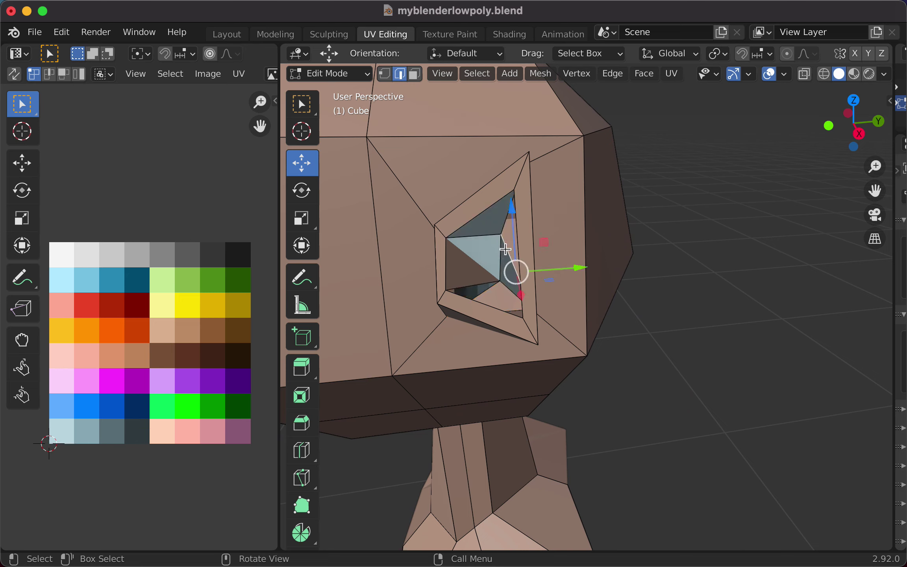
- Fill a face between the slanted inner edge and the upright edge behind it in the ear recess
middle_click_drag(506, 250, 538, 271)
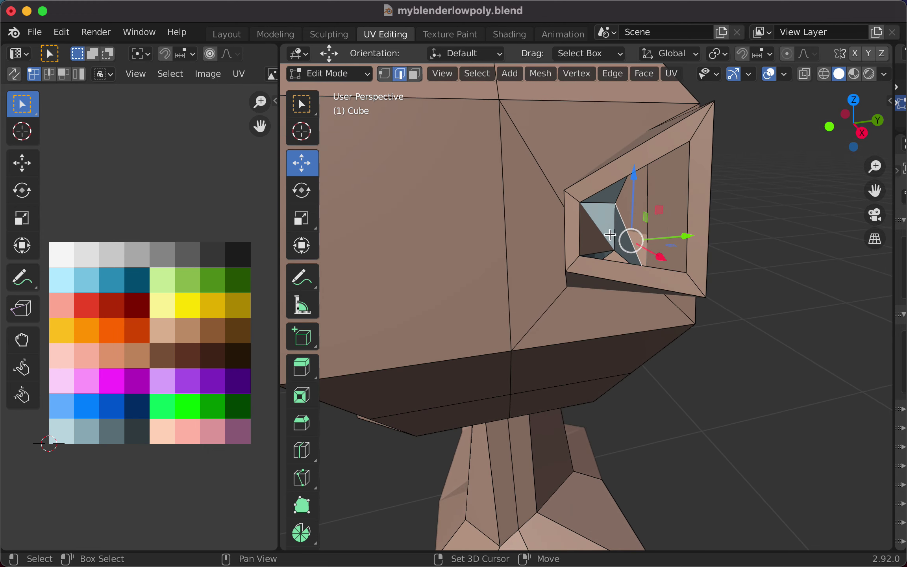
left_click(619, 198, "shift")
left_click(647, 198, "shift")
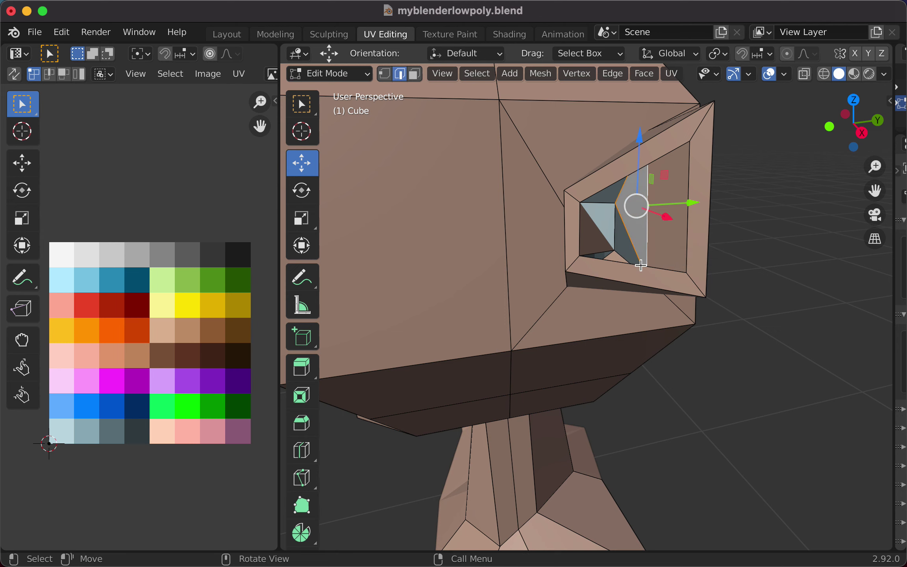
- Select the lower inner edges bordering the gap at the bottom of the ear recess
middle_click_drag(644, 265, 630, 286)
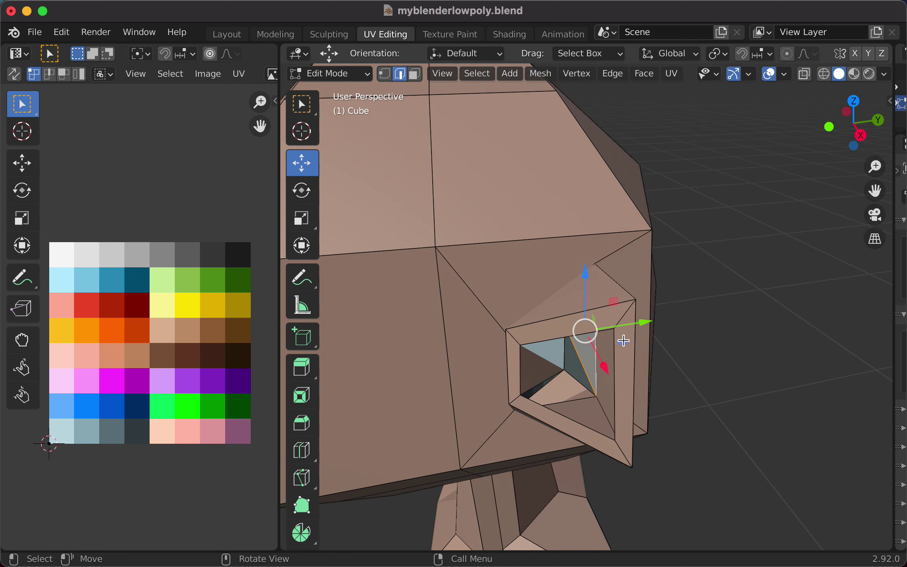
left_click(551, 380, "shift")
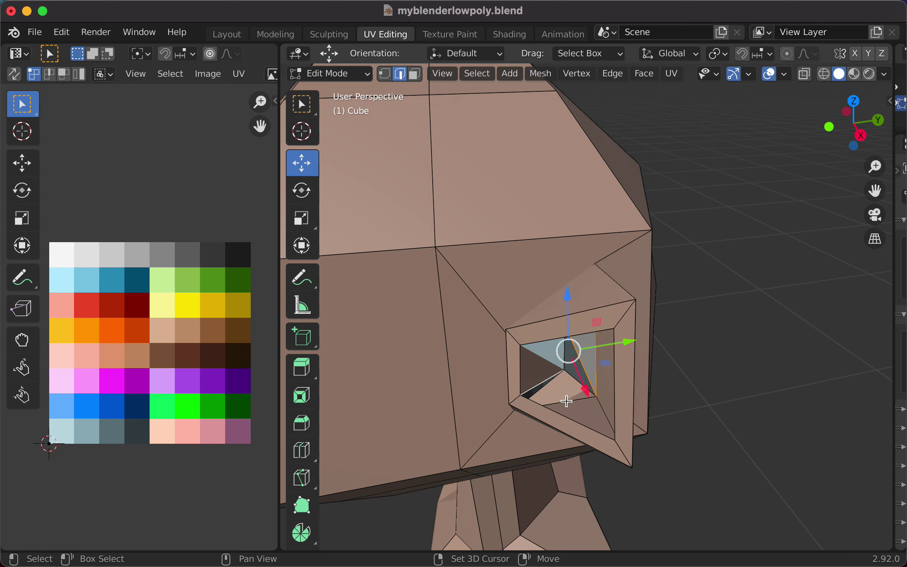
left_click(540, 402, "shift")
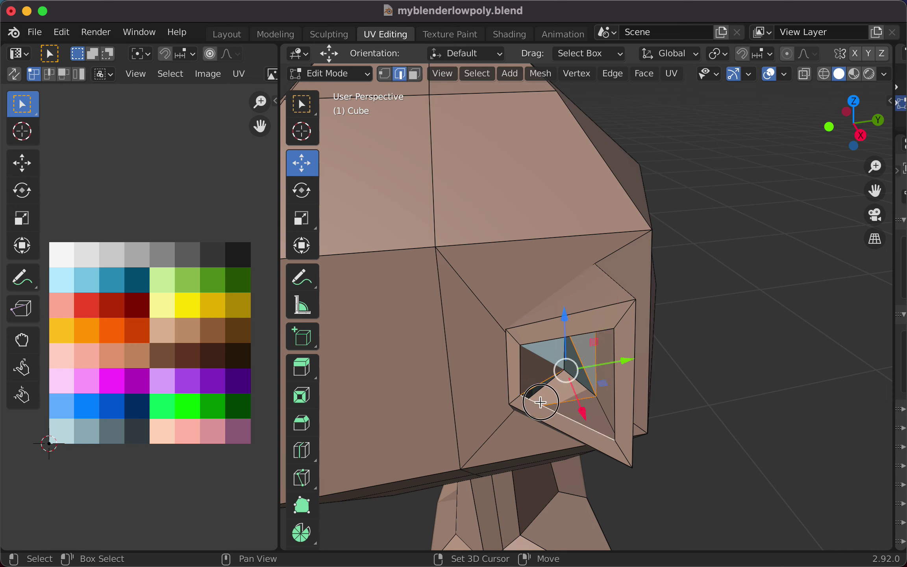
left_click(540, 403, "shift")
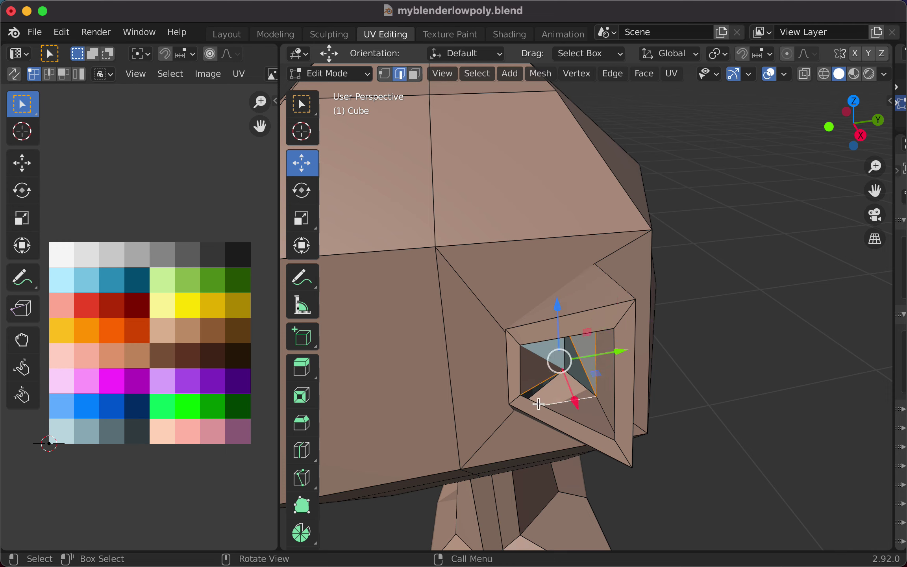
left_click(537, 404, "shift")
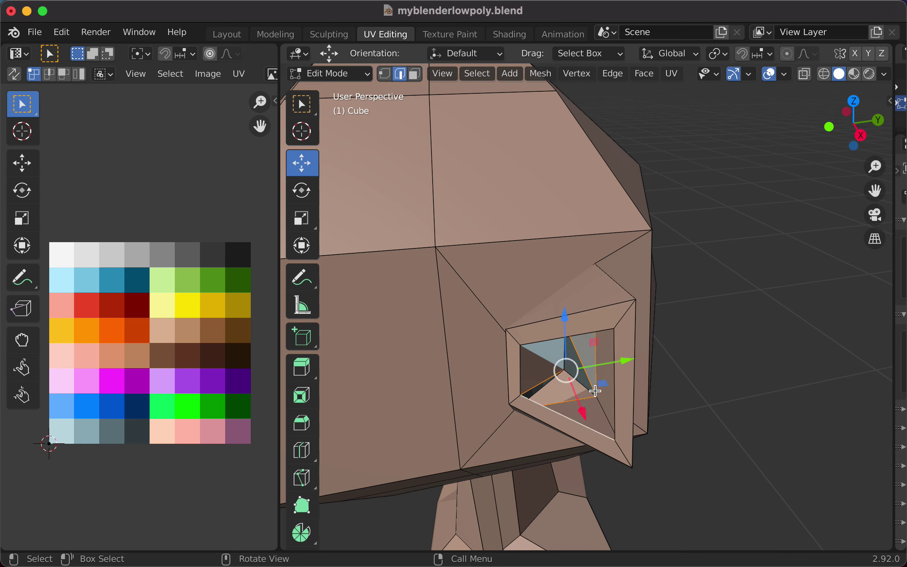
left_click(581, 390, "shift")
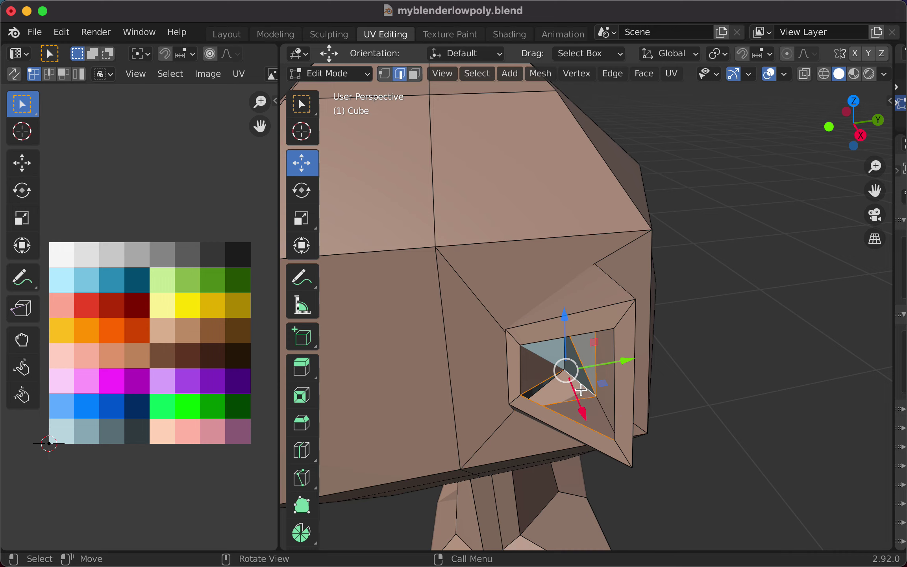
mouse_move(582, 388)
middle_mouse_down()
mouse_move(575, 381)
mouse_move(583, 389)
mouse_move(622, 383)
mouse_move(593, 386)
middle_mouse_up()
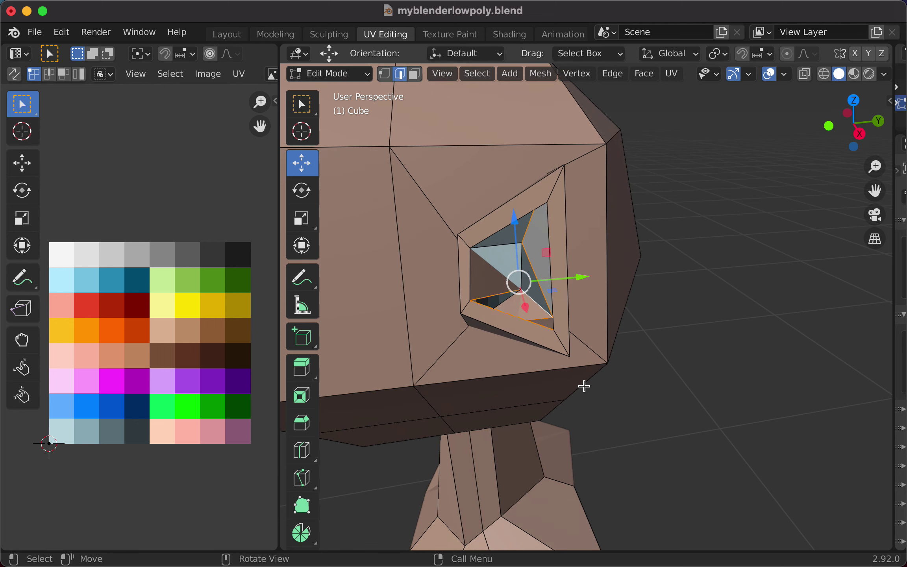
- Undo the latest edge selections and face fills in the ear recess, back to the single triangular face
key("ctrl+z")
key("ctrl+z")
key("ctrl+z")
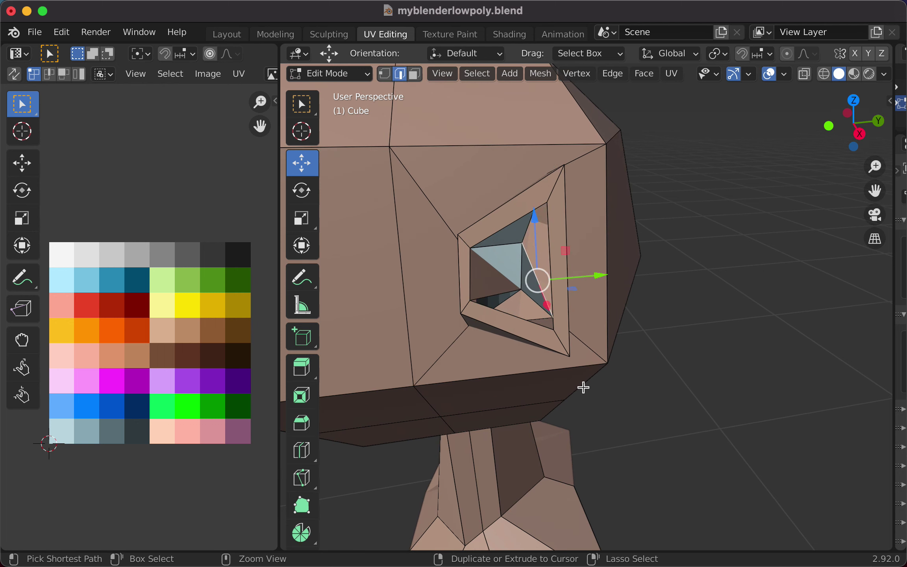
key("ctrl+z")
key("ctrl+z")
key("ctrl+z")
key("ctrl+z")
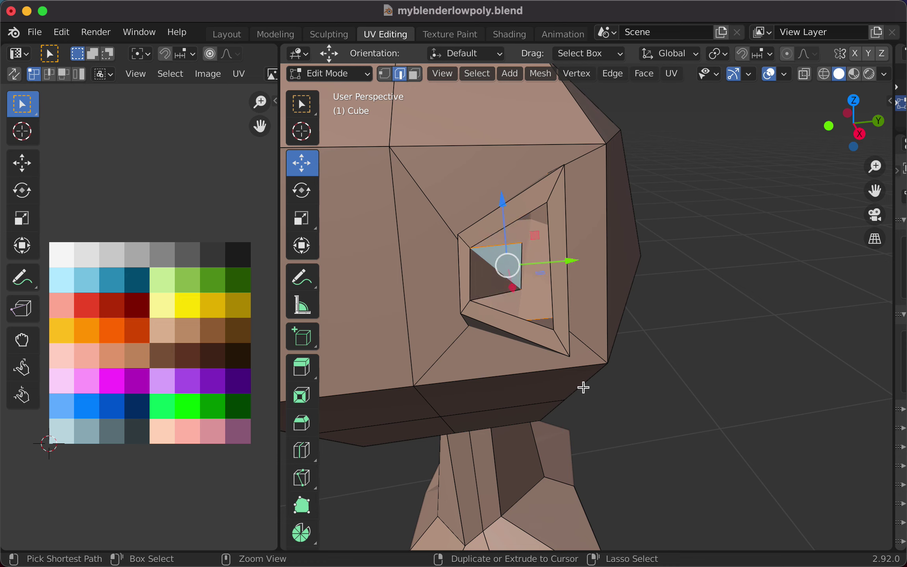
- Undo the remaining triangular face fill and the earlier edge selections in the ear recess
key("ctrl+z")
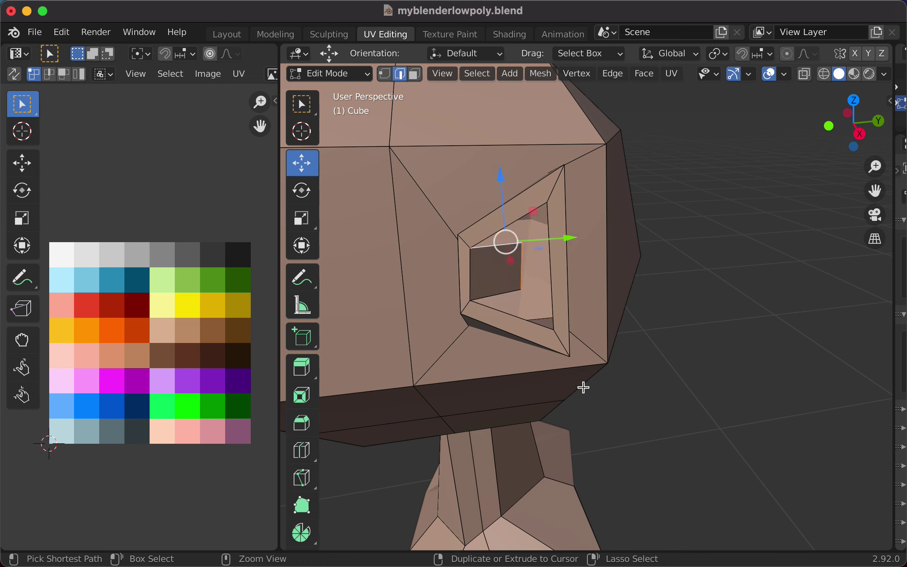
key("ctrl+z")
key("ctrl+z")
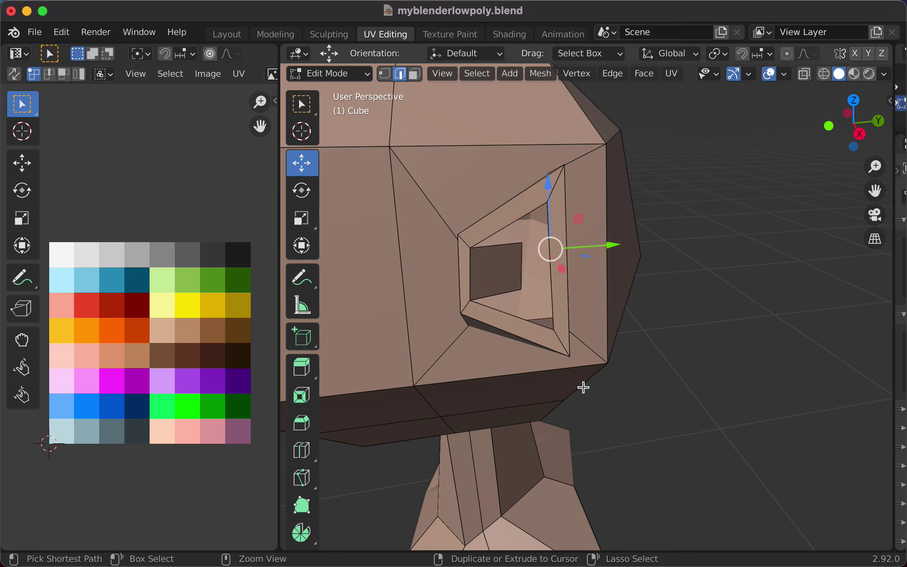
mouse_move(583, 388)
middle_mouse_down()
mouse_move(600, 399)
mouse_move(581, 397)
middle_mouse_up()
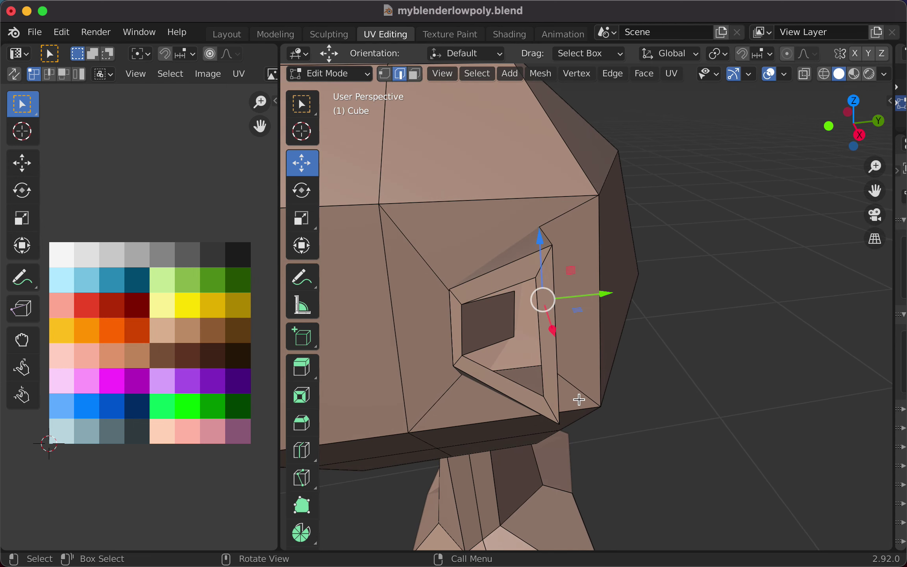
key("ctrl+z")
key("ctrl+z")
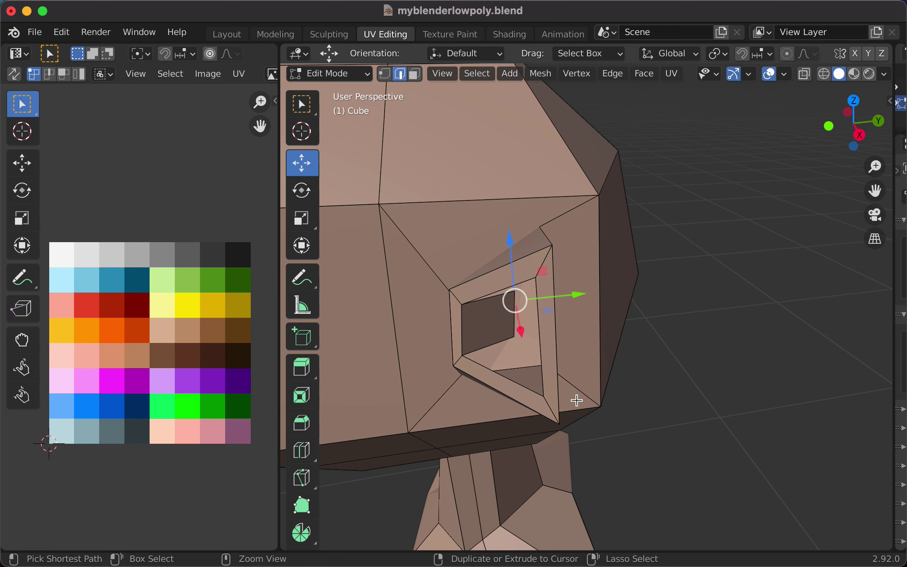
mouse_move(581, 399)
middle_mouse_down()
mouse_move(584, 372)
mouse_move(589, 397)
mouse_move(585, 386)
middle_mouse_up()
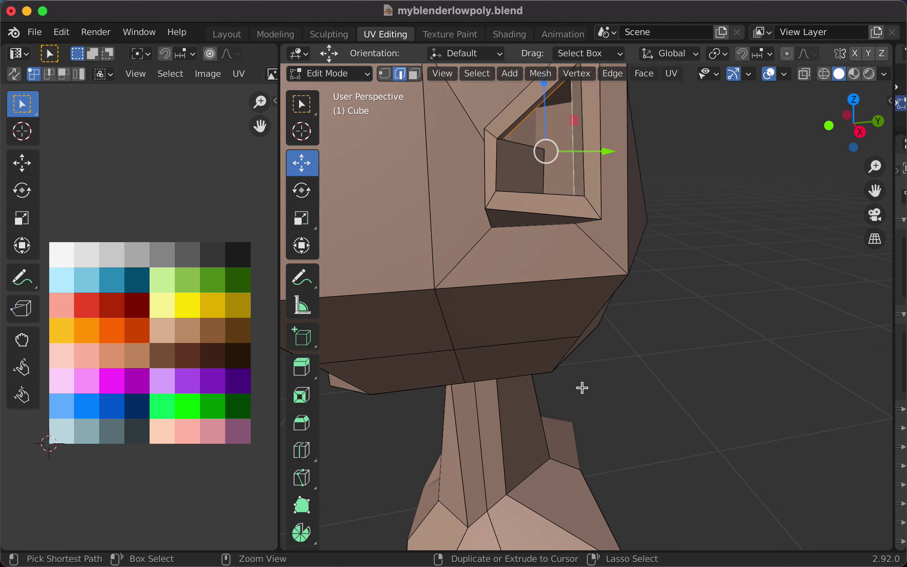
left_click(623, 381)
key("ctrl+z")
middle_click_drag(623, 379, 595, 369)
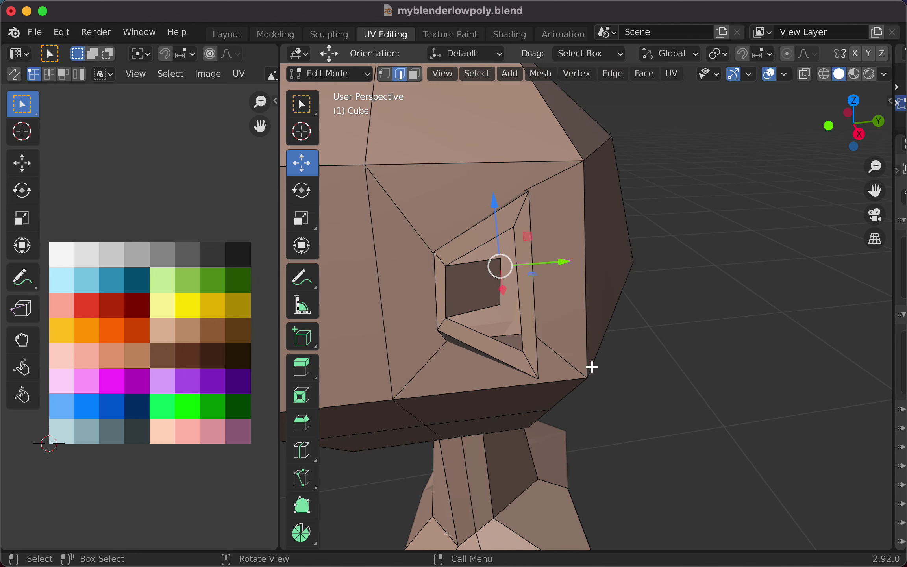
- Switch to face selection and delete the dark four-sided face inside the ear recess
left_click(482, 297)
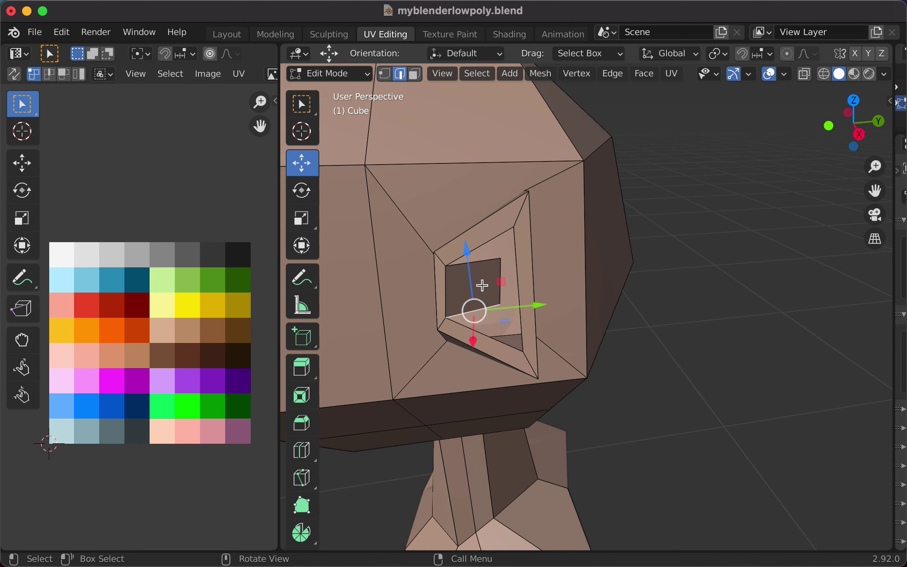
key("3")
left_click(482, 285)
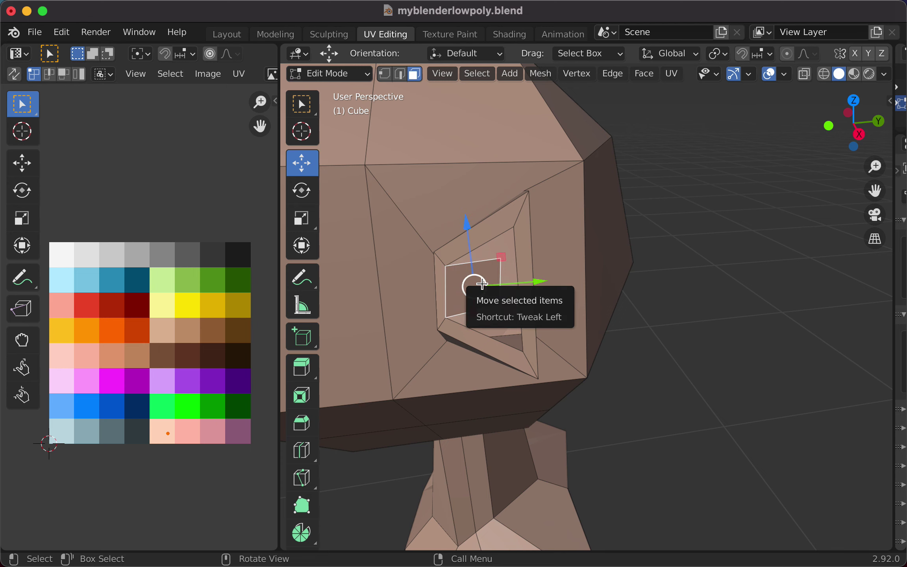
right_click(485, 286)
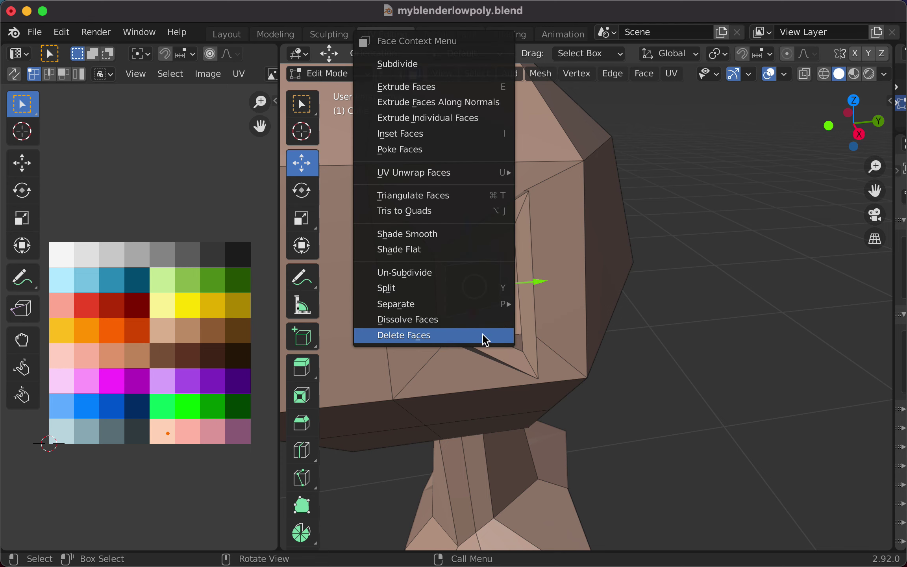
left_click(482, 338)
scroll(508, 315, "down", 10)
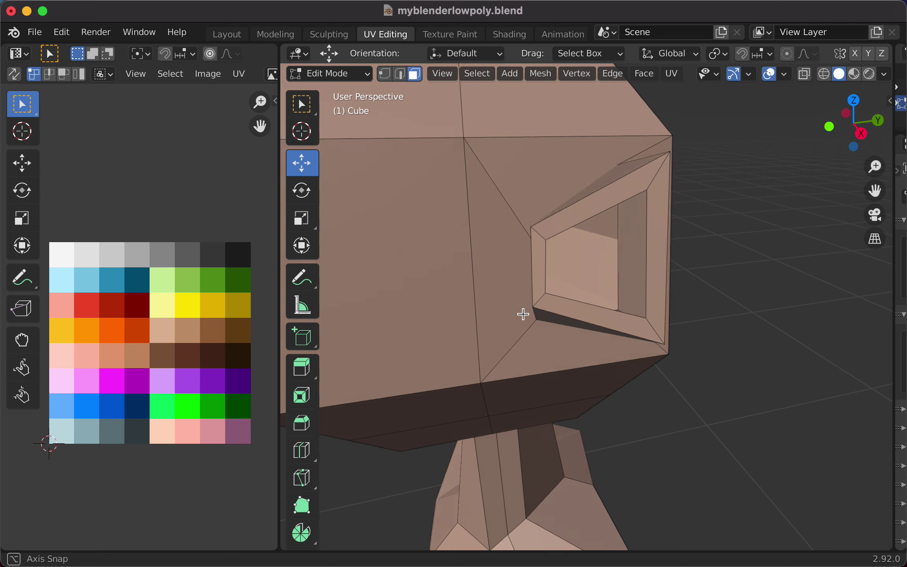
scroll(508, 310, "up", 10)
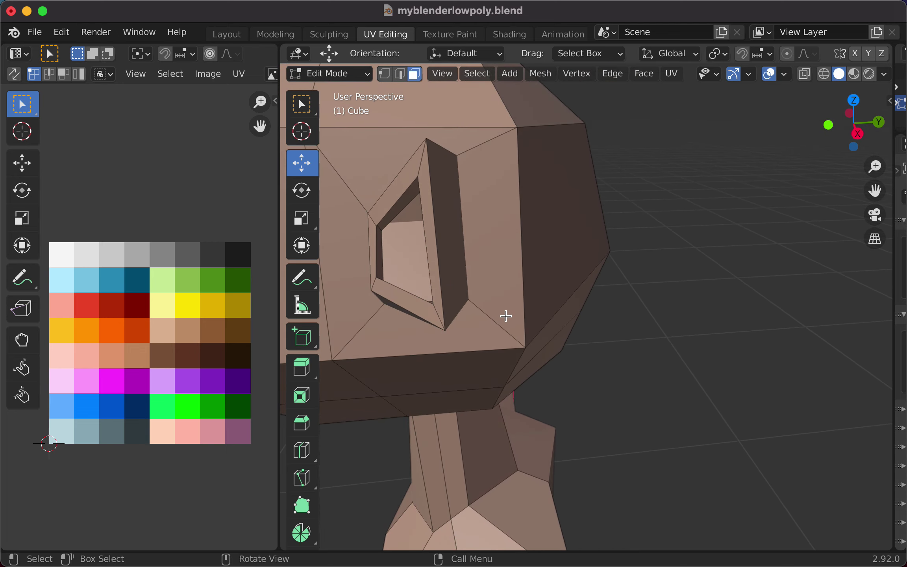
- Turn on X-ray and select the narrow rim faces around the ear opening, leaving out the ear's large rear face
key("alt+z")
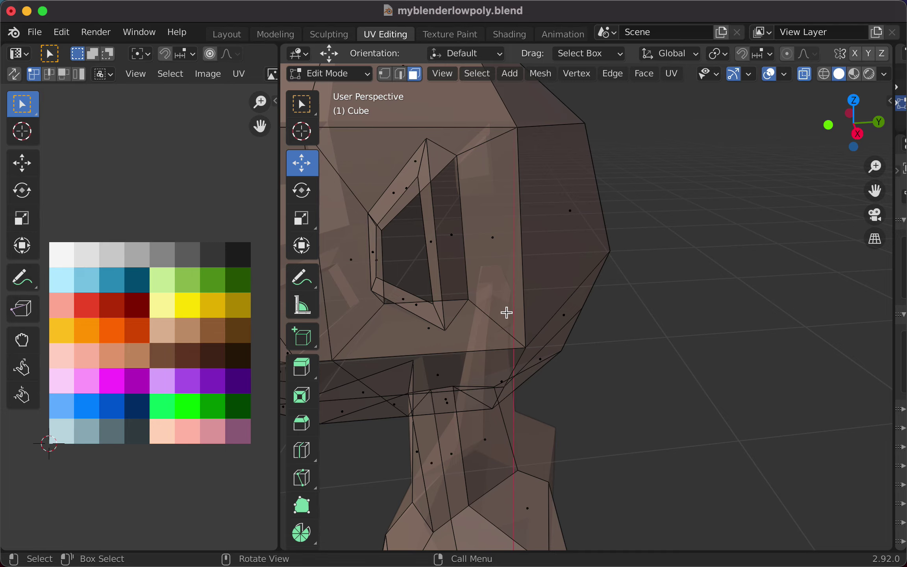
scroll(507, 312, "down", 10)
scroll(555, 321, "up", 10)
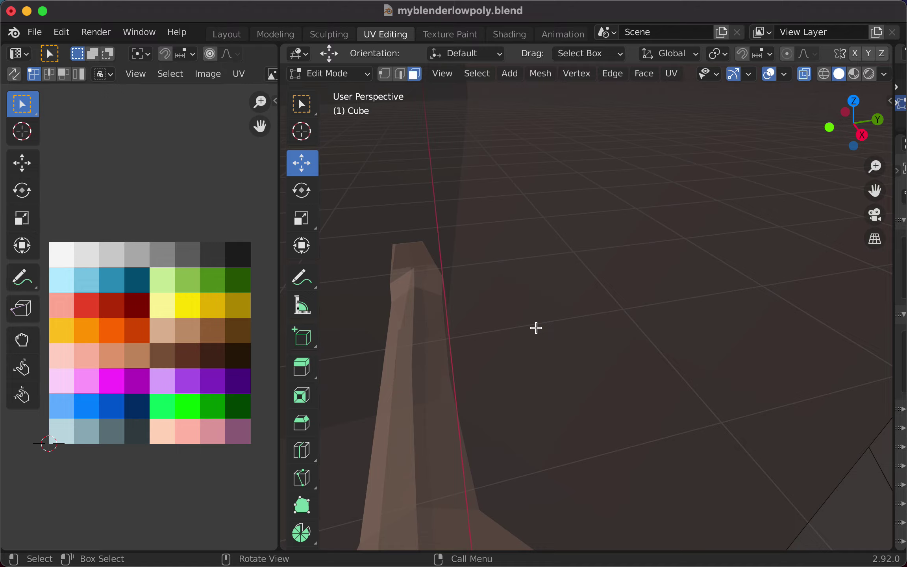
mouse_move(536, 328)
middle_mouse_down()
mouse_move(599, 334)
mouse_move(699, 320)
mouse_move(835, 277)
mouse_move(836, 306)
mouse_move(628, 357)
mouse_move(523, 317)
mouse_move(547, 342)
mouse_move(557, 336)
mouse_move(542, 321)
middle_mouse_up()
scroll(526, 313, "down", 5)
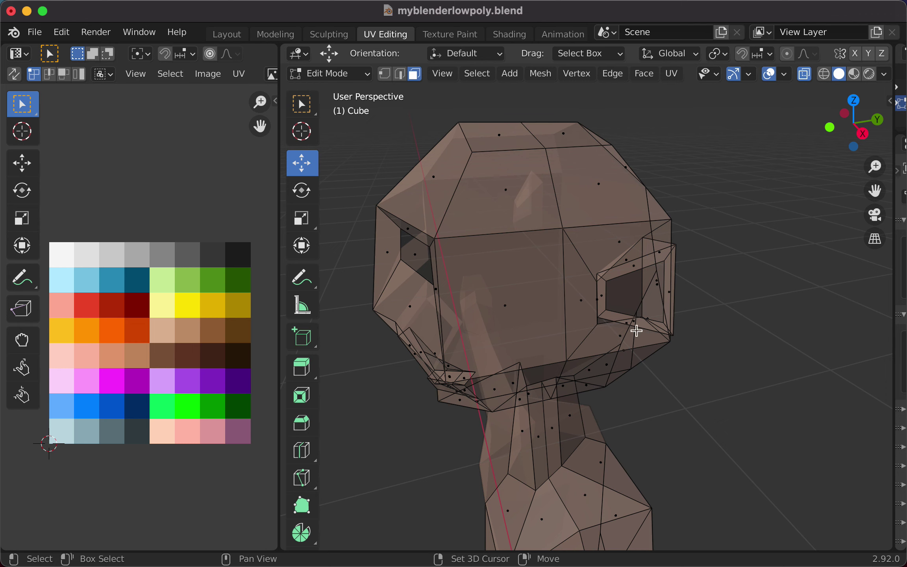
left_click(655, 299)
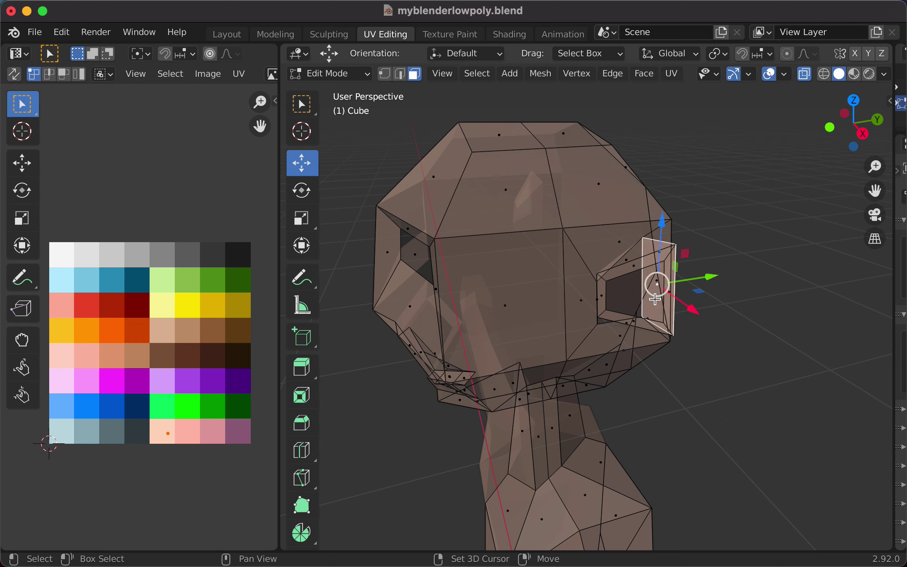
left_click(637, 255, "shift")
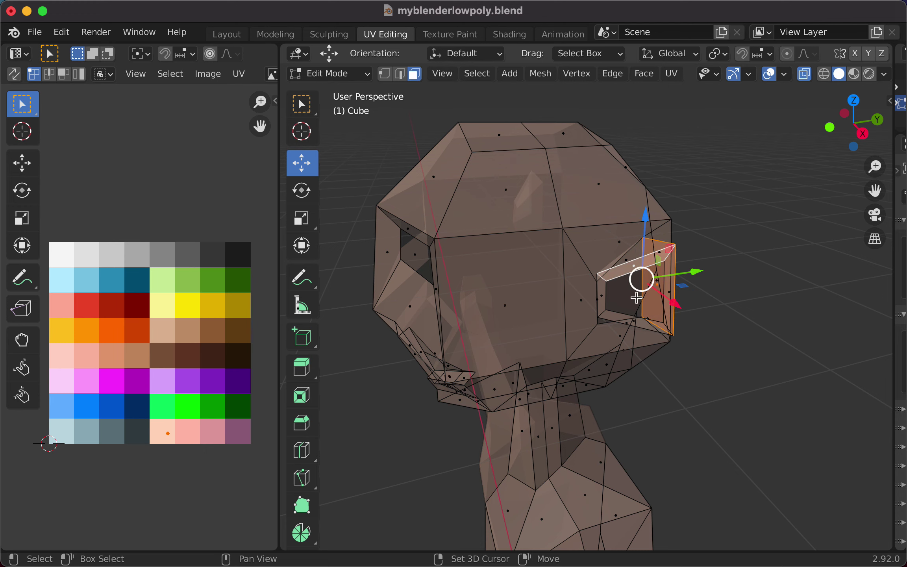
middle_click_drag(636, 299, 609, 268, "shift")
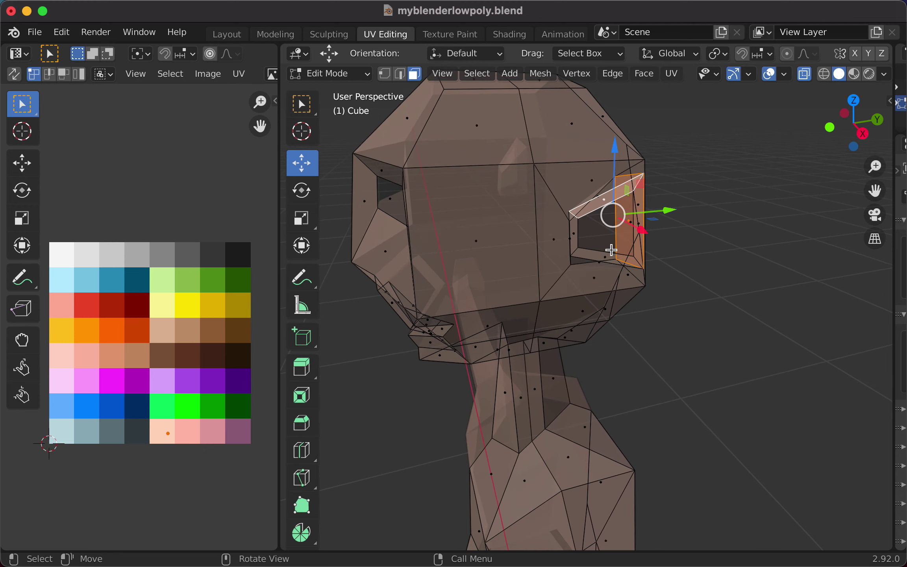
scroll(612, 252, "up", 5)
scroll(612, 263, "down", 5)
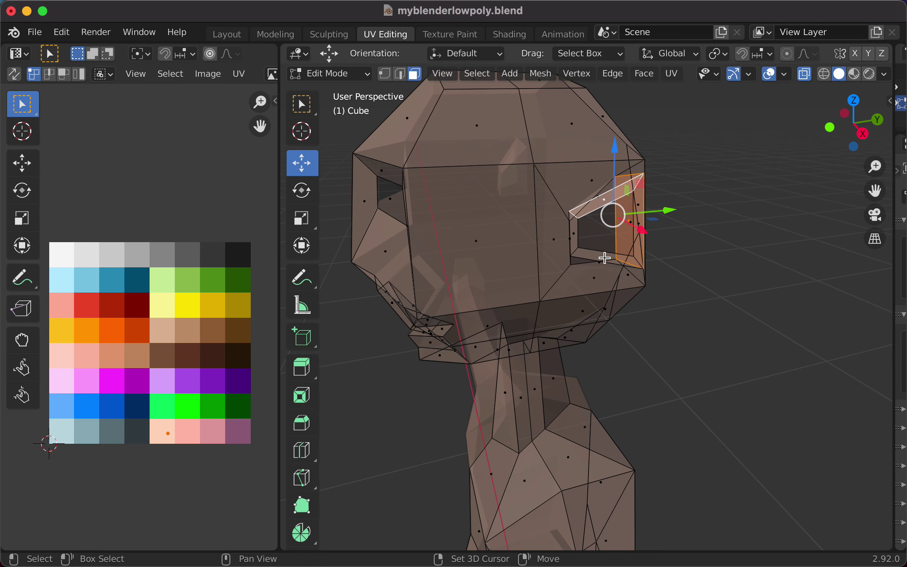
left_click(576, 234, "shift")
left_click(605, 258, "shift")
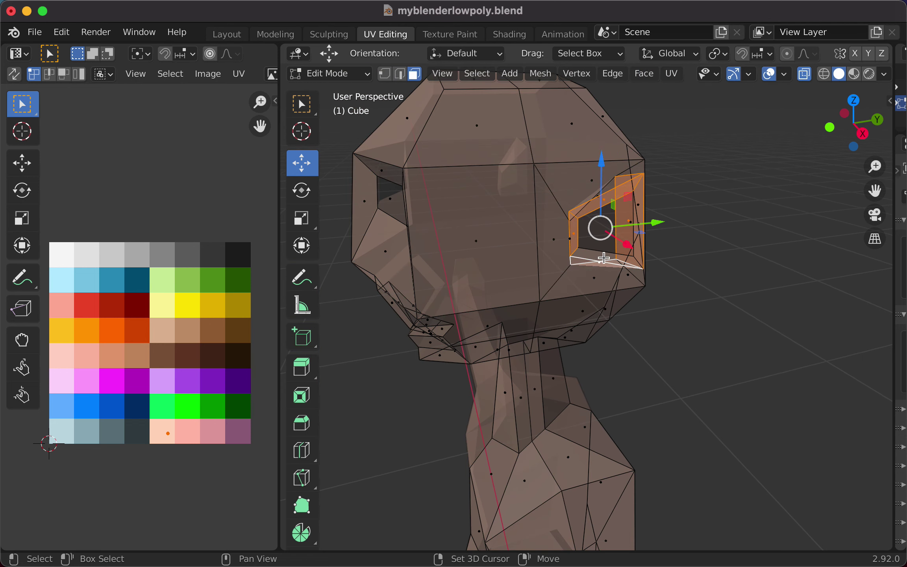
left_click(594, 265, "shift")
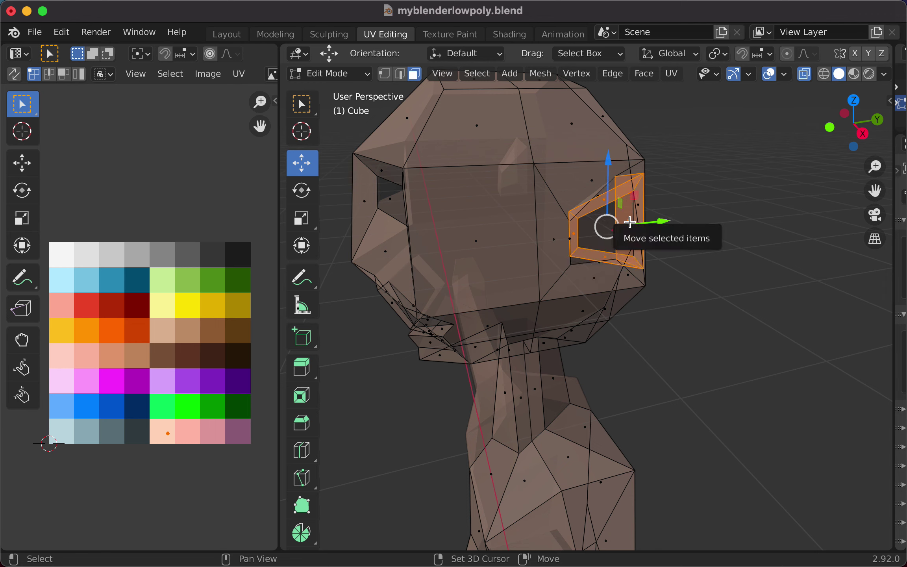
left_click(633, 236, "shift")
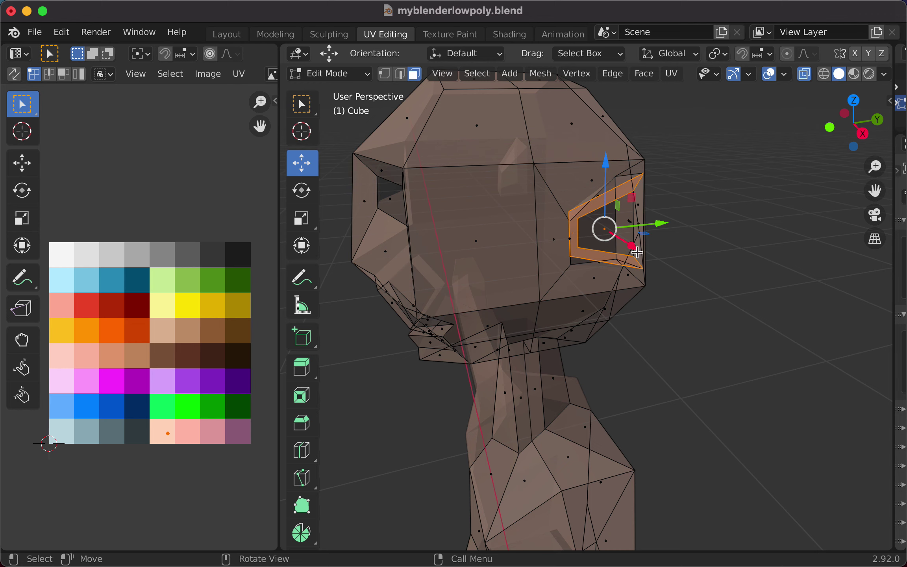
- Examine the ear rim and its opening from several angles, first with X-ray and then with solid display
middle_click_drag(664, 261, 662, 279)
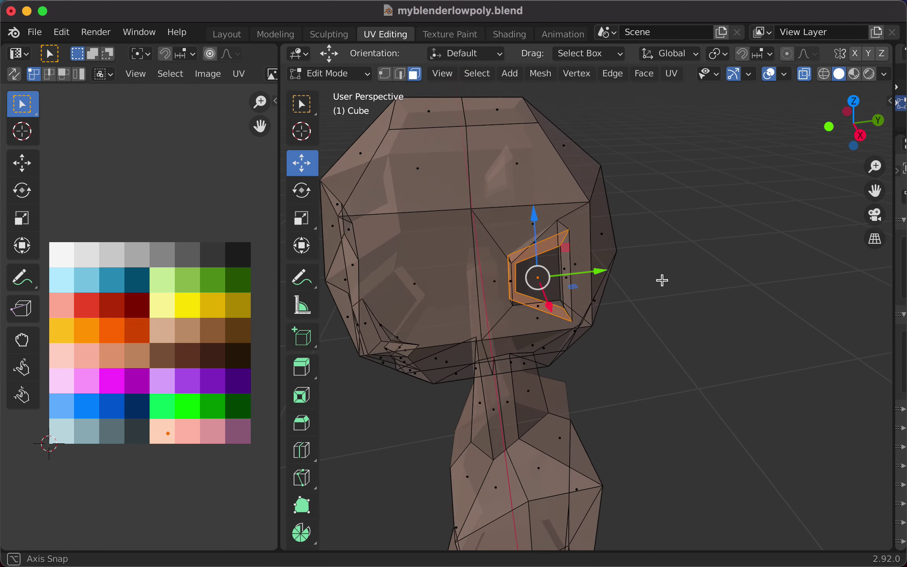
scroll(652, 278, "up", 6)
mouse_move(576, 282)
middle_mouse_down()
mouse_move(591, 314)
mouse_move(589, 300)
mouse_move(577, 303)
mouse_move(594, 304)
mouse_move(582, 298)
middle_mouse_up()
scroll(582, 298, "down", 5)
scroll(626, 319, "up", 3)
middle_click_drag(631, 333, 613, 327)
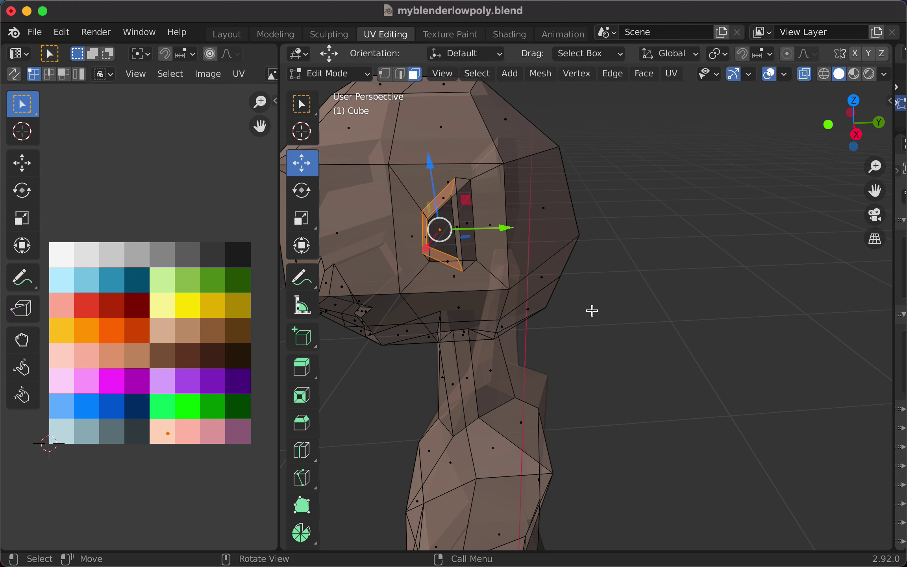
key("alt+z")
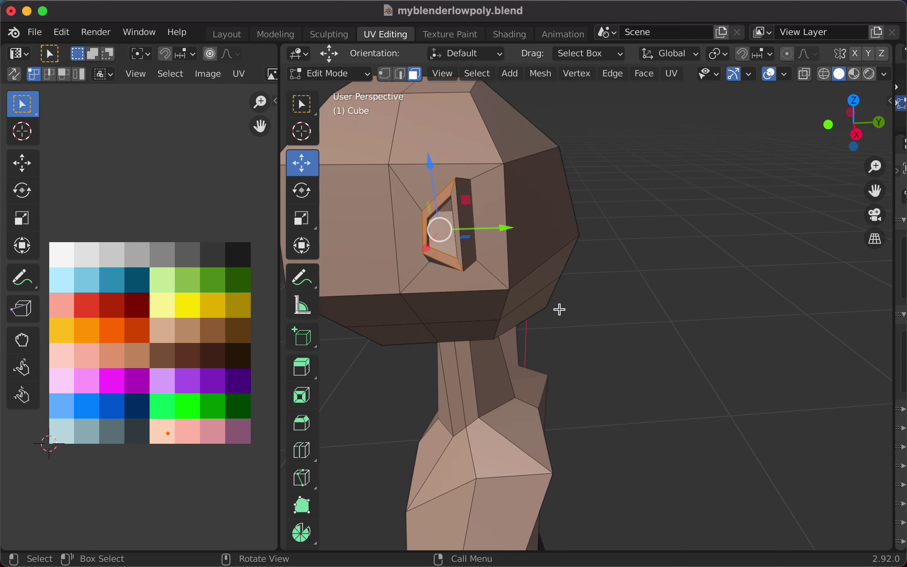
middle_click_drag(560, 310, 590, 348)
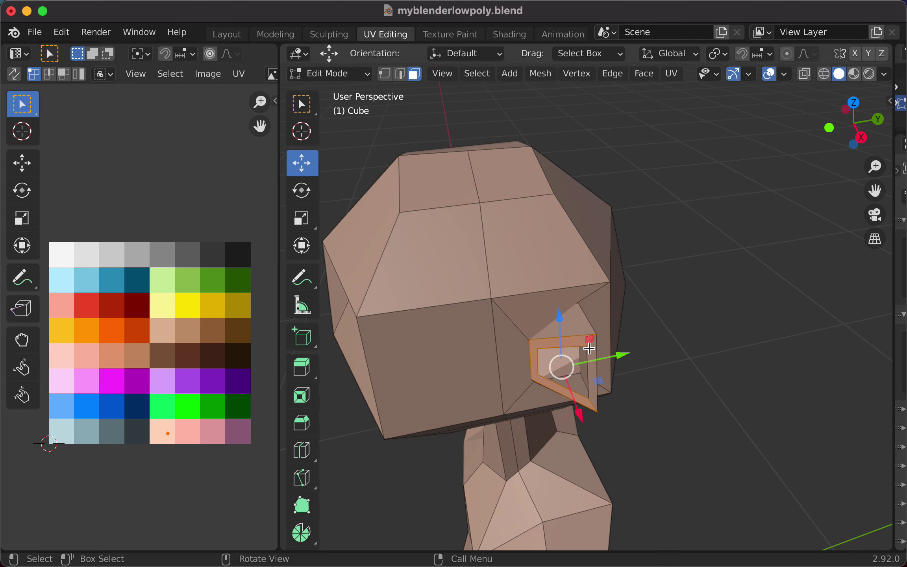
- Select the ear's large rear face, convert it to an edge selection and add the inner edges of the ear opening
left_click(584, 379)
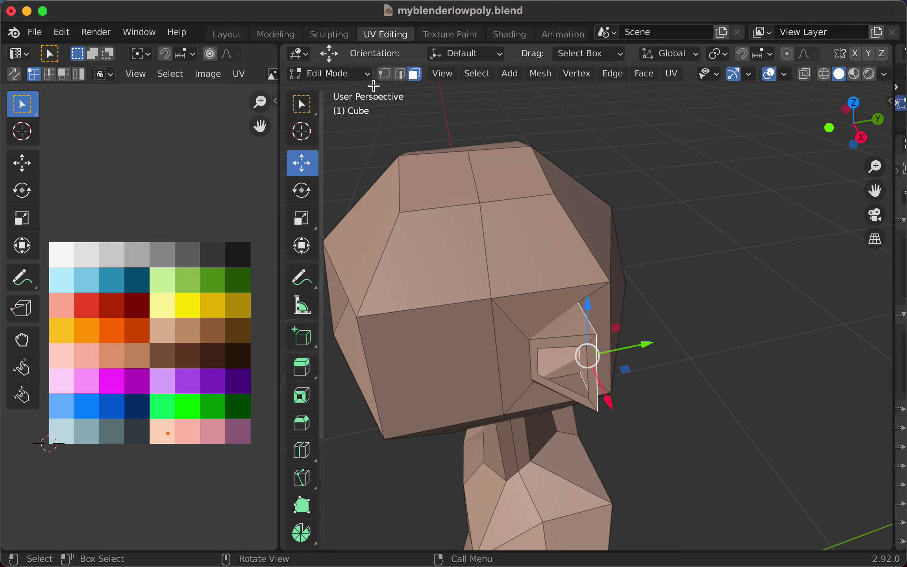
left_click(407, 77)
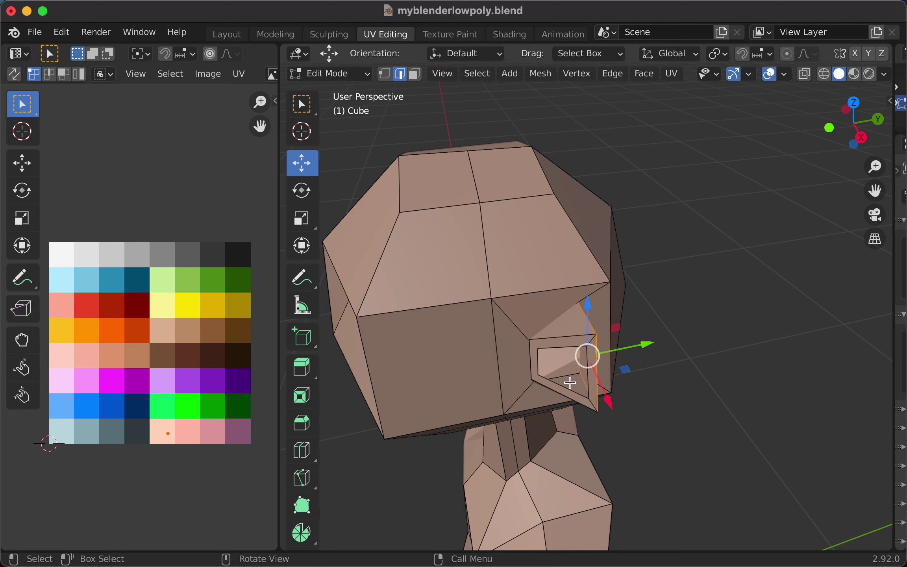
middle_click_drag(571, 379, 543, 369)
scroll(398, 363, "up", 5)
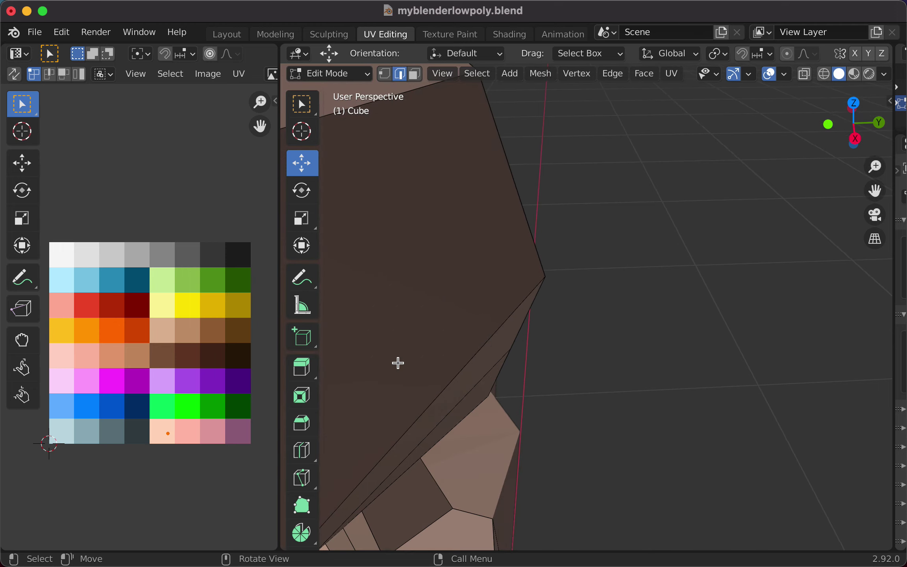
middle_click_drag(397, 363, 588, 348)
scroll(579, 344, "down", 3)
scroll(576, 343, "up", 3)
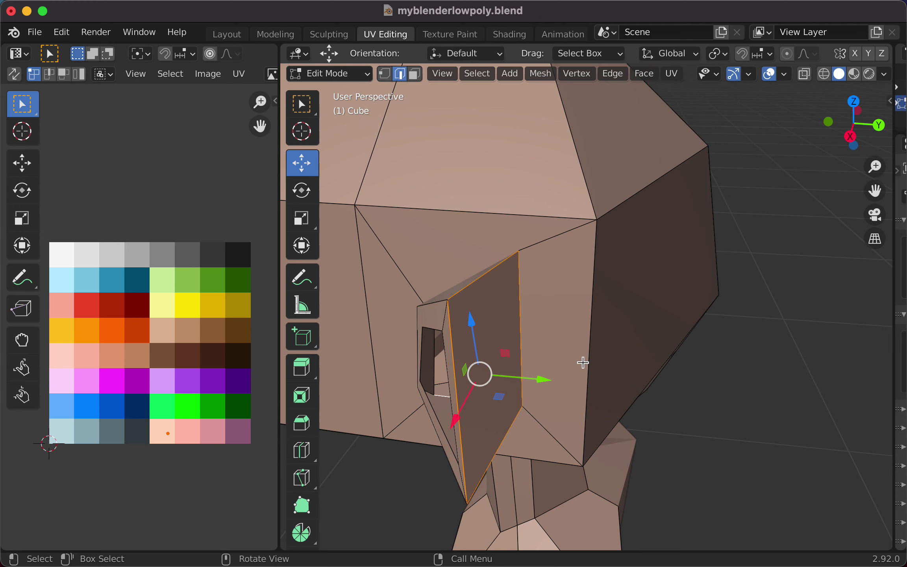
middle_click_drag(440, 362, 544, 394)
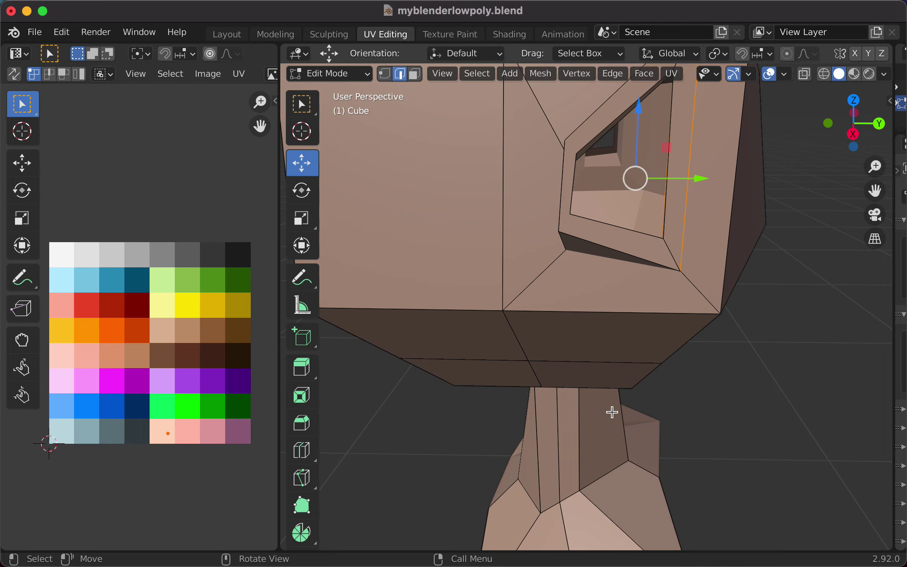
- Fill a face across the ear opening from the selected edges and return to face selection
middle_click_drag(612, 413, 674, 523)
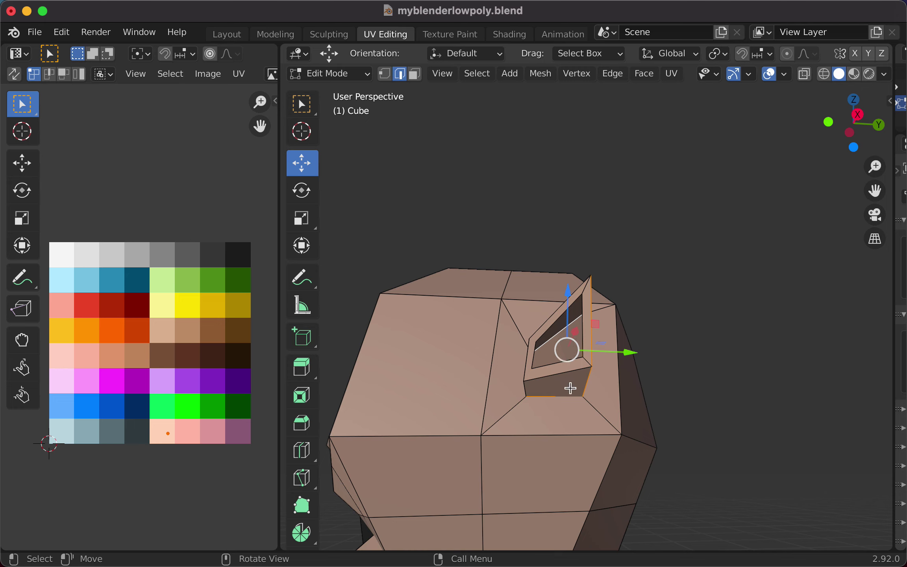
scroll(571, 389, "down", 3)
middle_click_drag(571, 397, 615, 430)
scroll(560, 456, "up", 2)
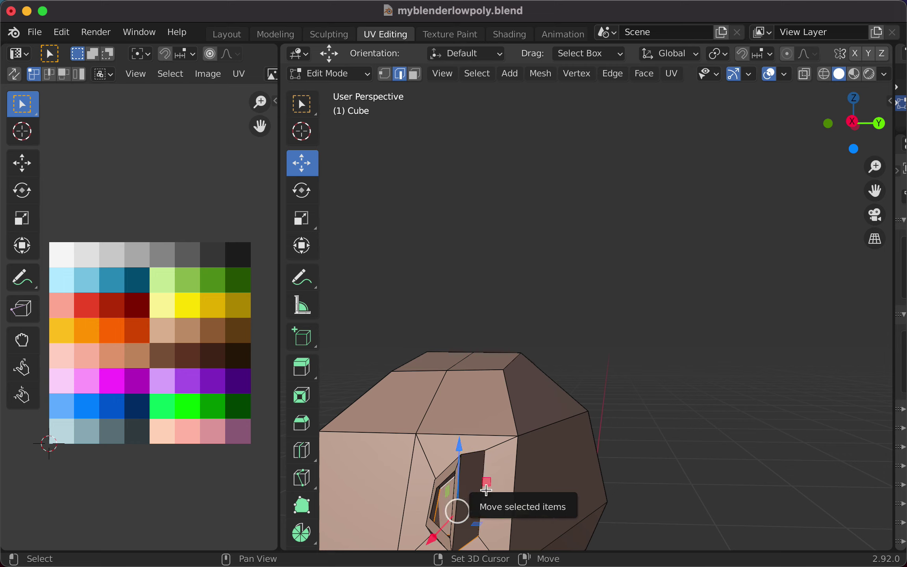
left_click(445, 493)
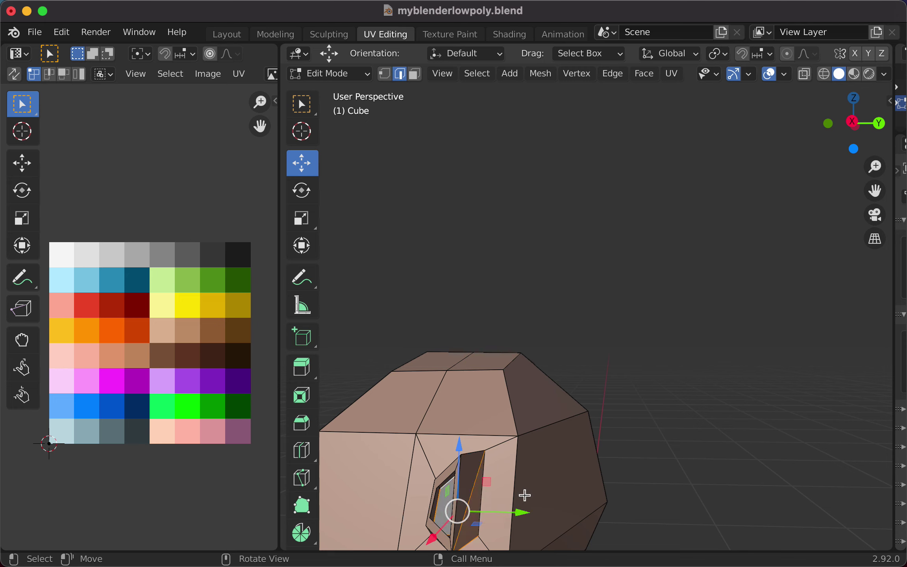
mouse_move(525, 495)
middle_mouse_down()
mouse_move(548, 480)
mouse_move(569, 482)
mouse_move(562, 463)
mouse_move(561, 482)
mouse_move(563, 472)
mouse_move(600, 479)
mouse_move(488, 474)
mouse_move(528, 457)
mouse_move(528, 482)
middle_mouse_up()
left_click(418, 78)
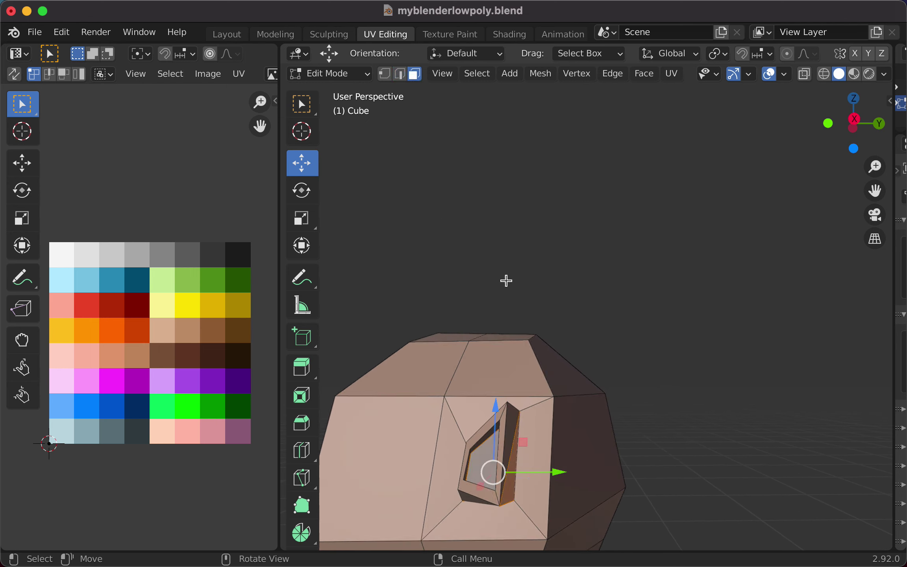
scroll(512, 299, "down", 3)
scroll(532, 361, "up", 2)
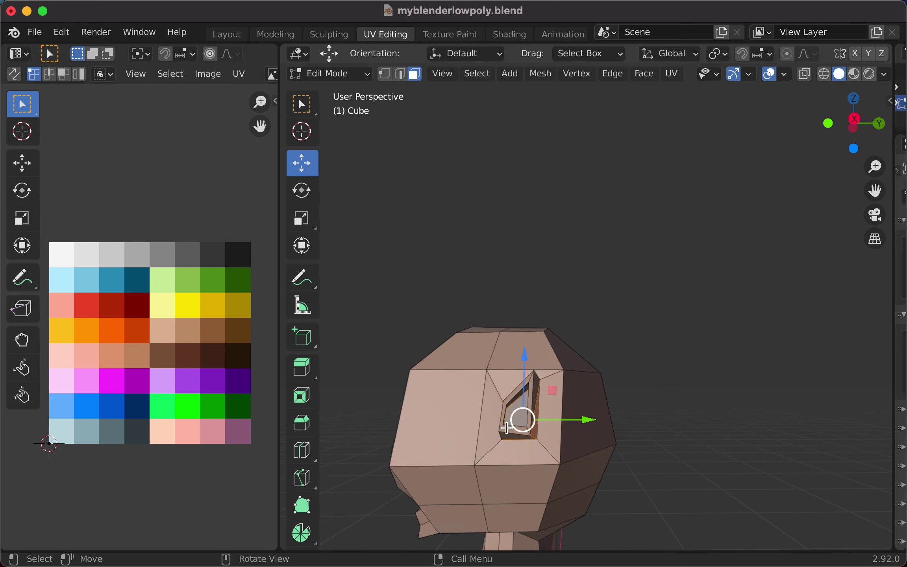
- Select the head faces framing the ear opening together with the adjoining ear faces and delete them
left_click(510, 404, "shift")
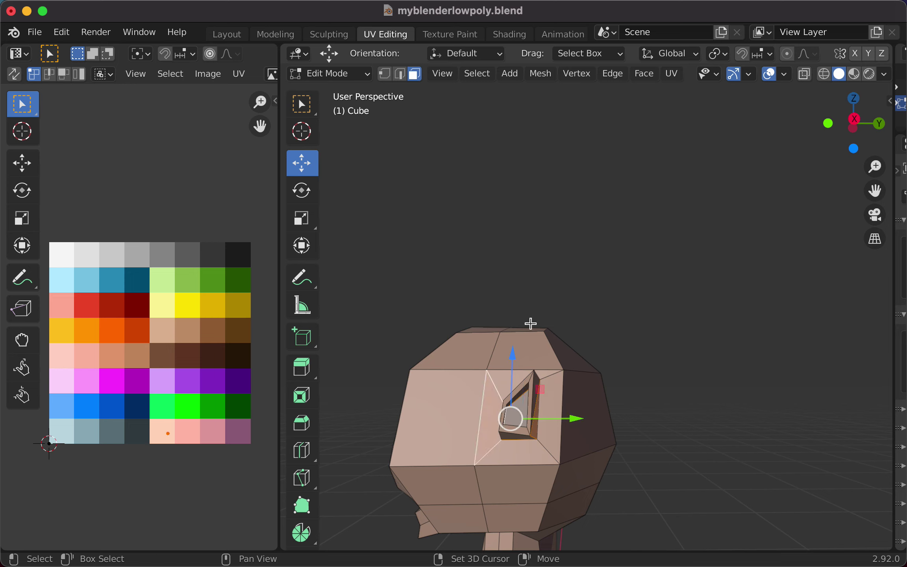
left_click(499, 385, "shift")
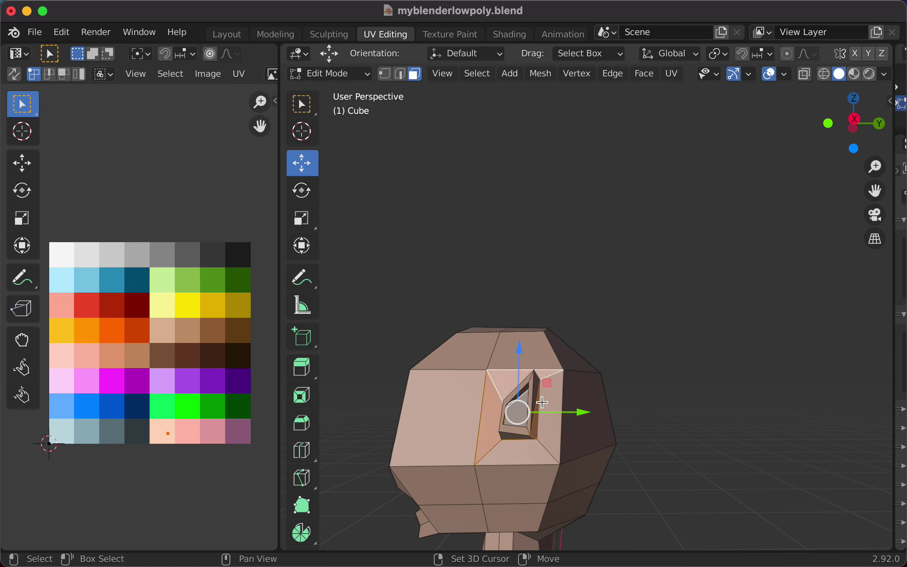
left_click(539, 402, "shift")
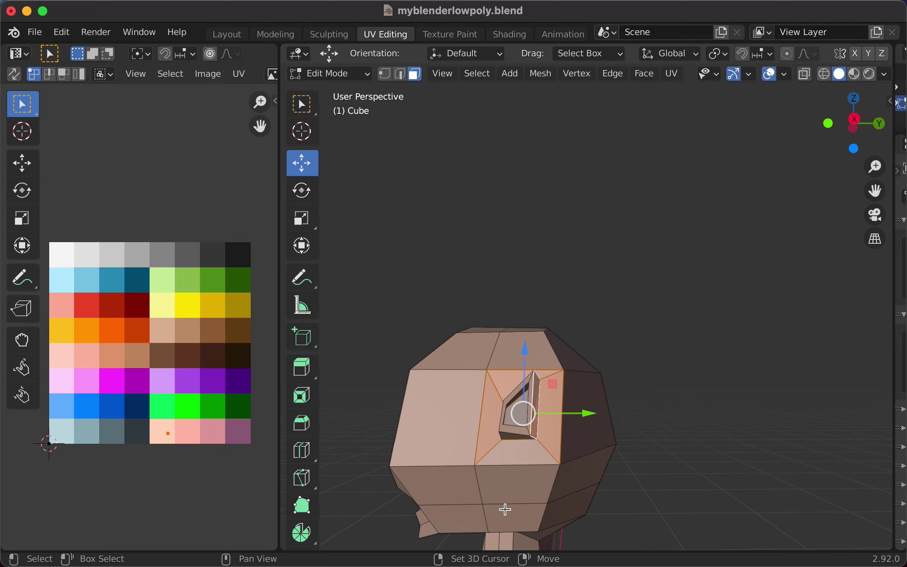
left_click(509, 419, "shift")
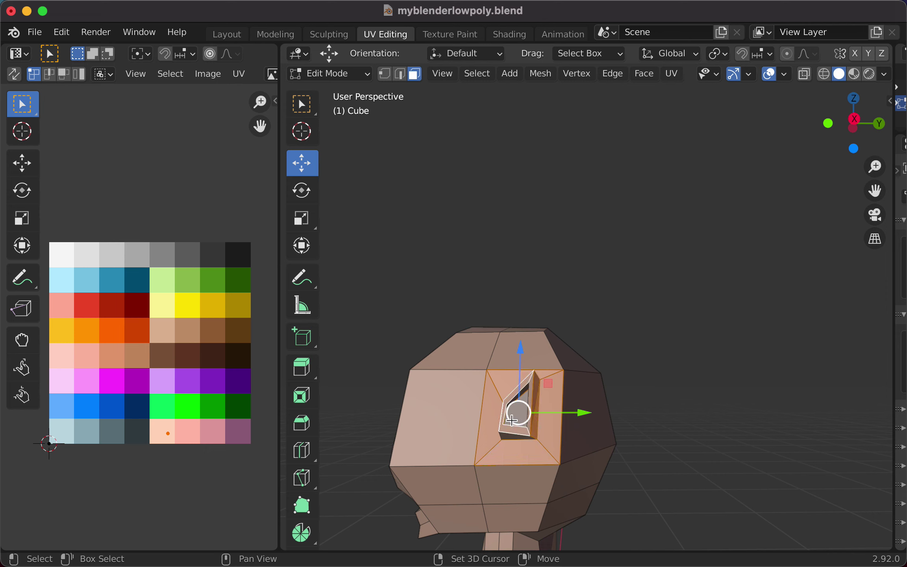
right_click(511, 420)
left_click(510, 421)
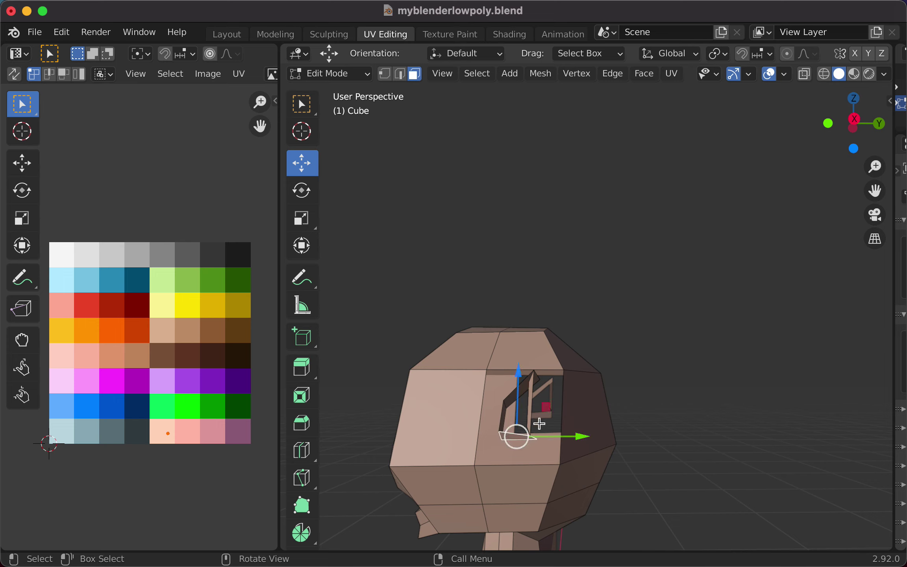
- Select the remaining loose ear faces beside the head and delete them
scroll(540, 423, "up", 5)
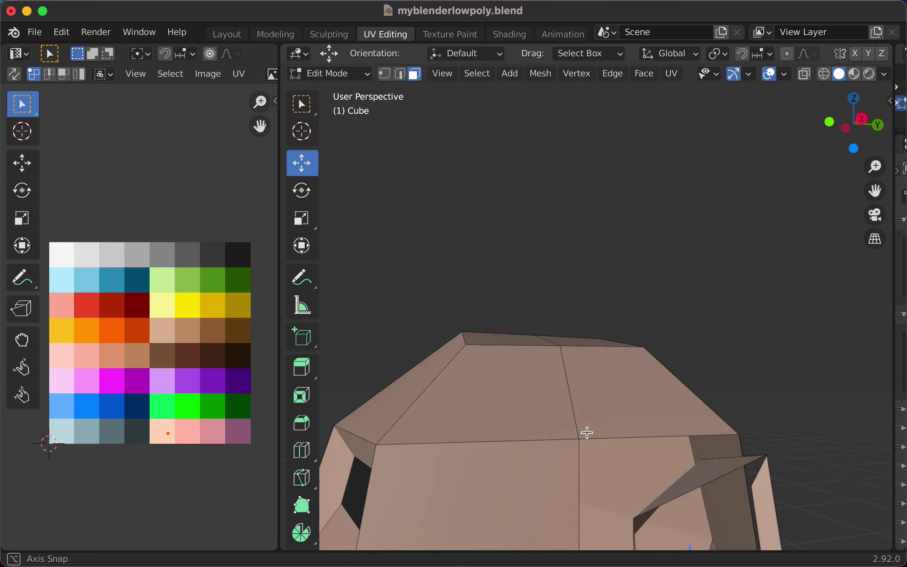
middle_click_drag(585, 431, 600, 466)
scroll(598, 411, "down", 4)
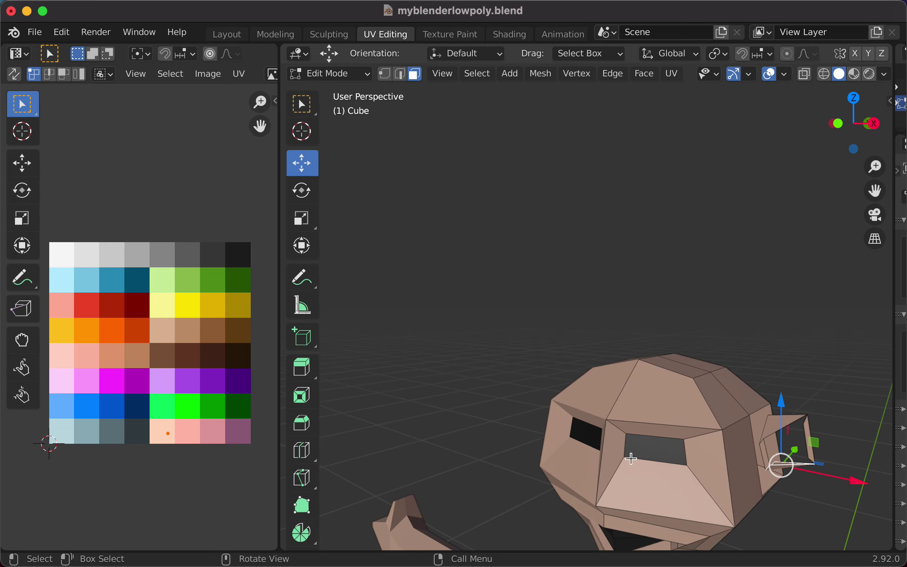
left_click(778, 425)
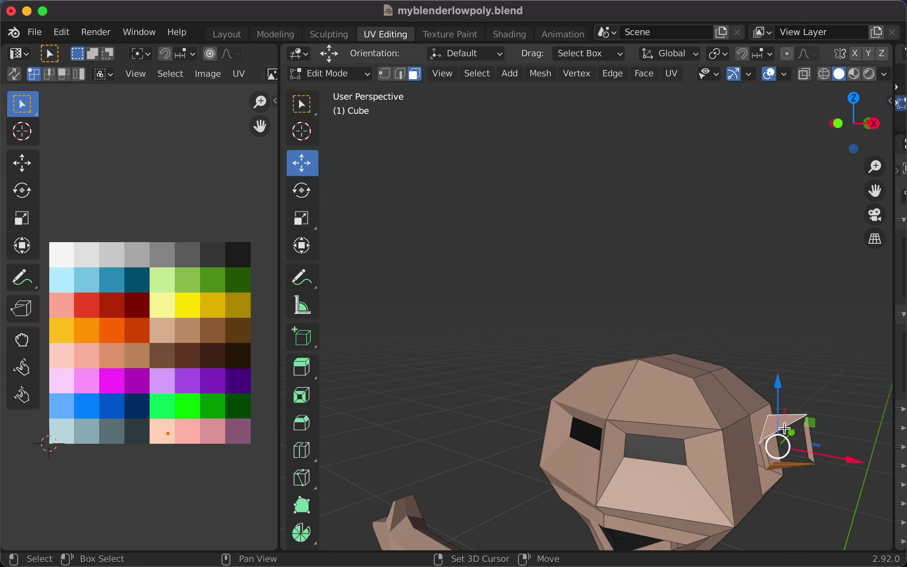
left_click(807, 434, "shift")
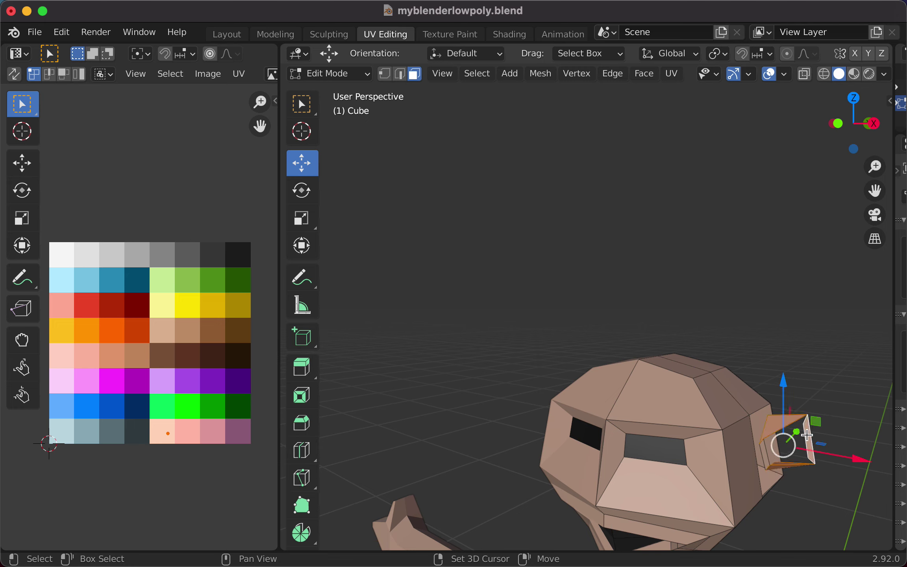
right_click(765, 460)
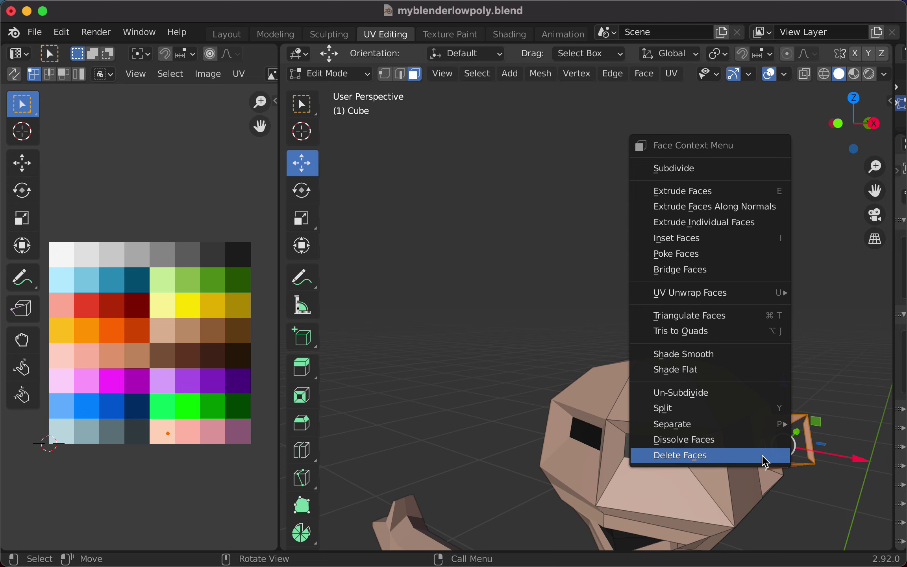
left_click(765, 460)
- Switch to edge selection and fill a face across the hole in the head's side from its upper and lower edges
middle_click_drag(755, 450, 662, 451)
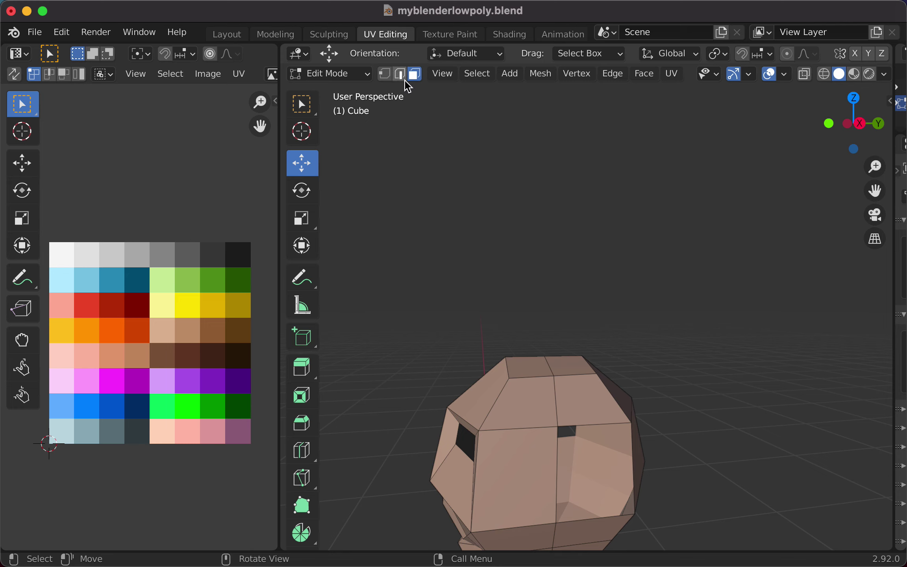
left_click(402, 77)
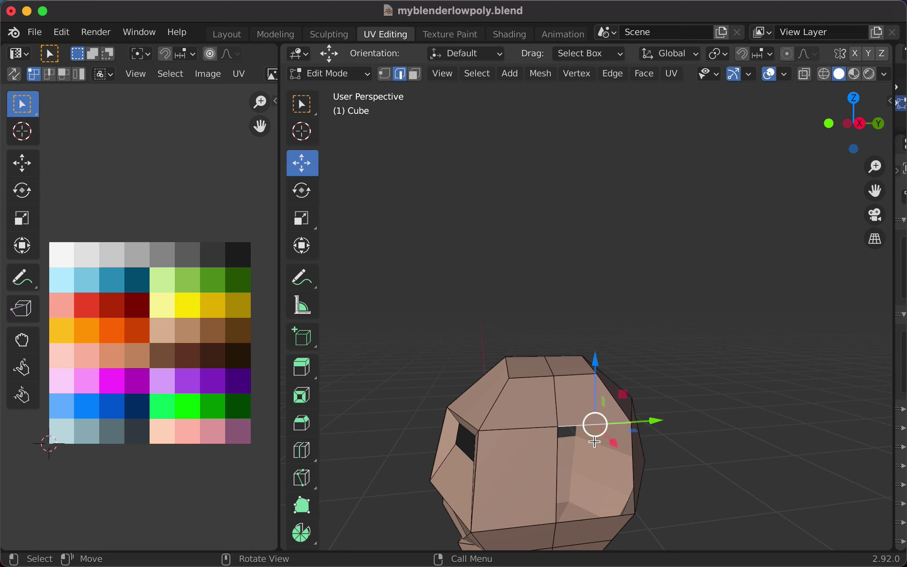
left_click(600, 519, "shift")
left_click(600, 519, "ctrl")
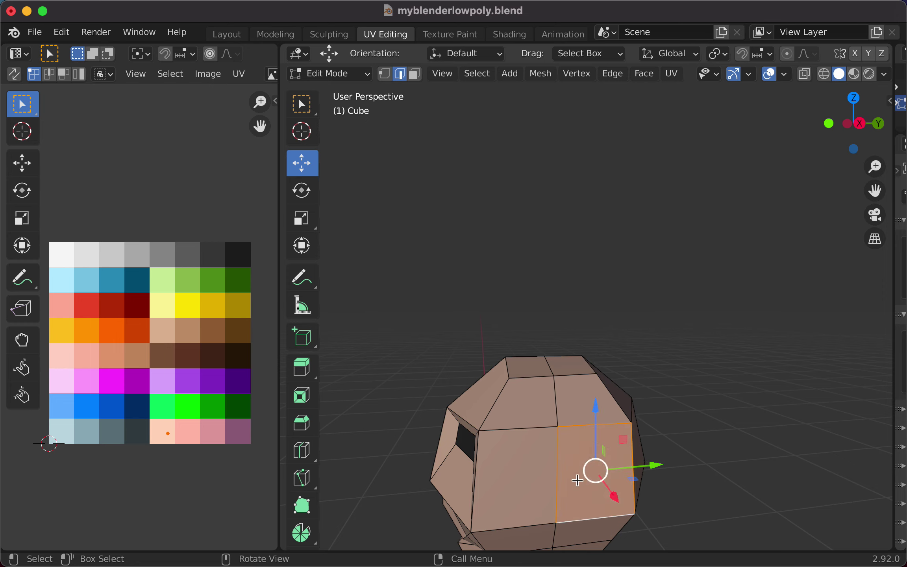
key("ctrl+z")
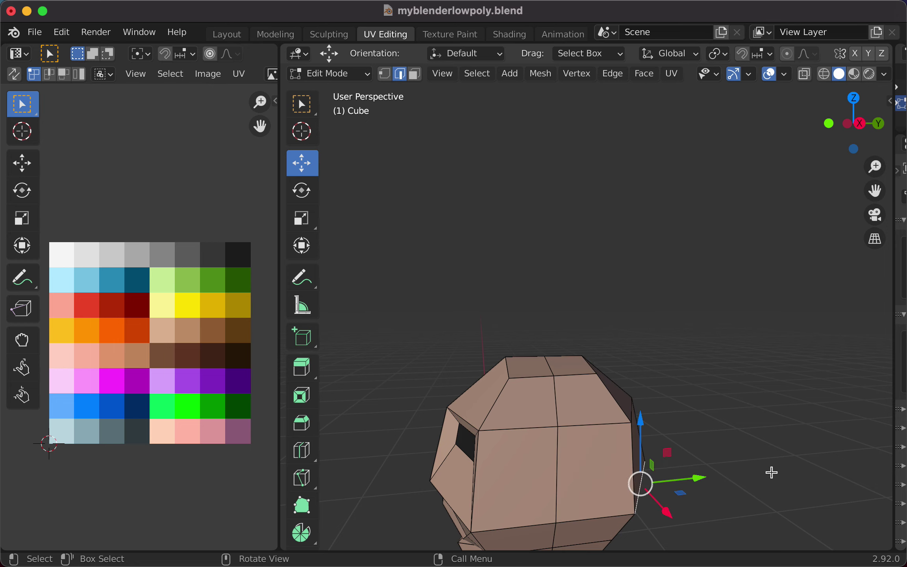
key("ctrl+z")
- Switch to vertex selection and move the lower lip's centre vertex slightly upward and along the depth axis
middle_click_drag(773, 471, 814, 444)
key("1")
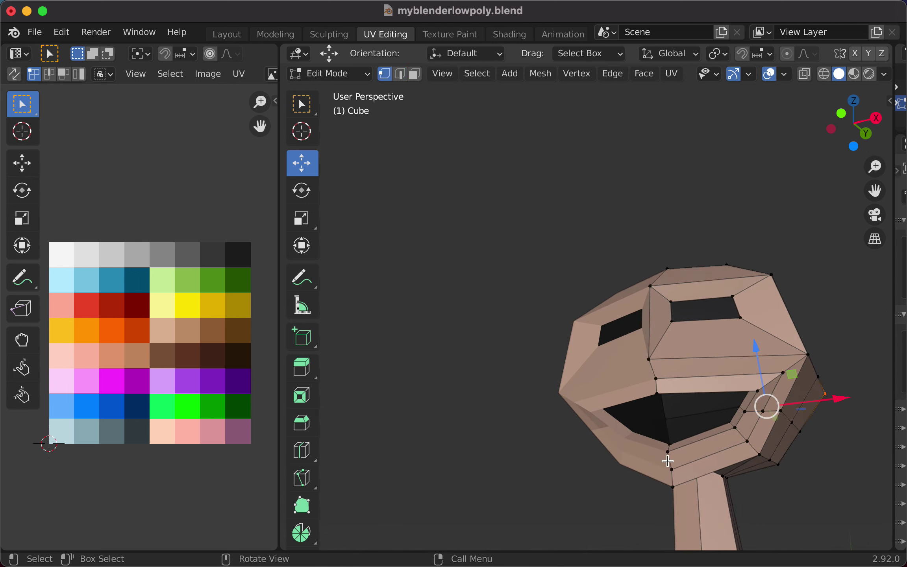
left_click(677, 445)
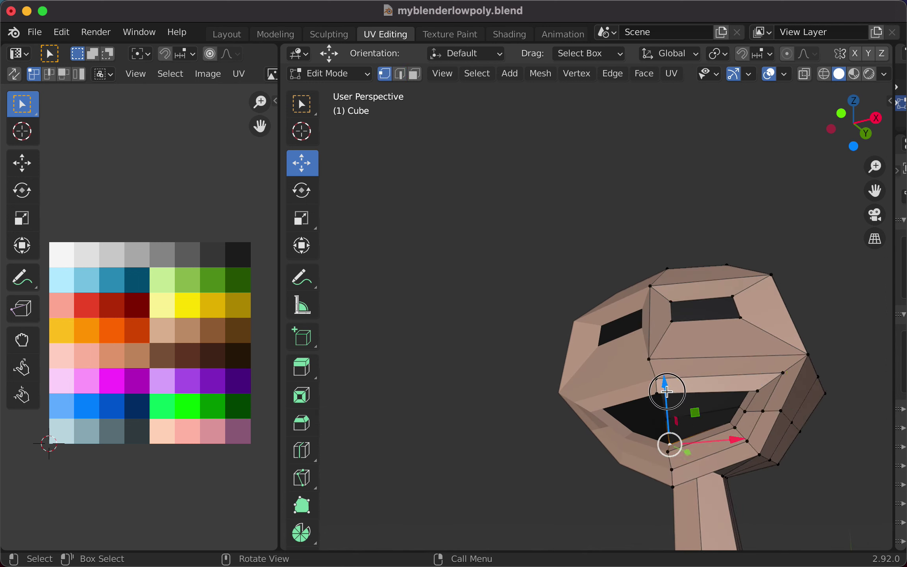
left_click_drag(668, 385, 668, 381)
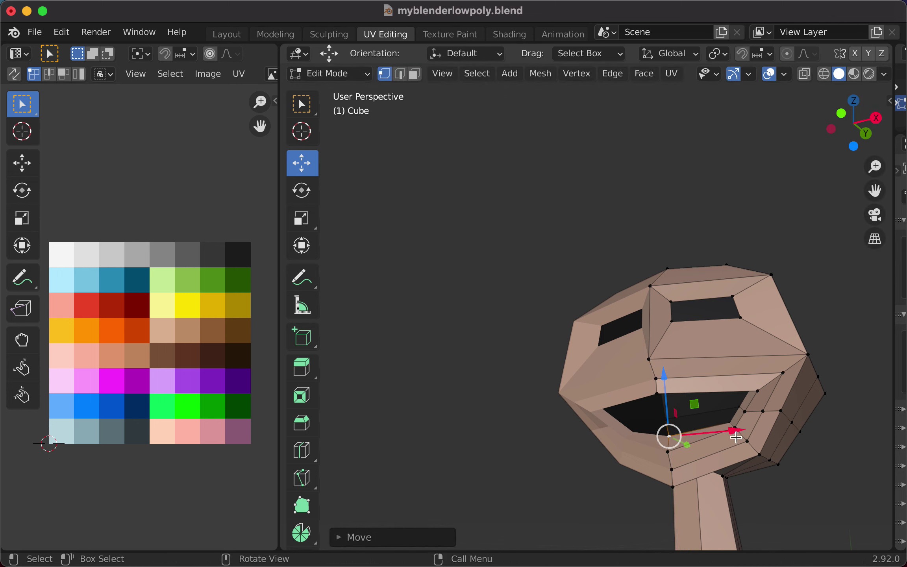
left_click_drag(689, 450, 681, 446)
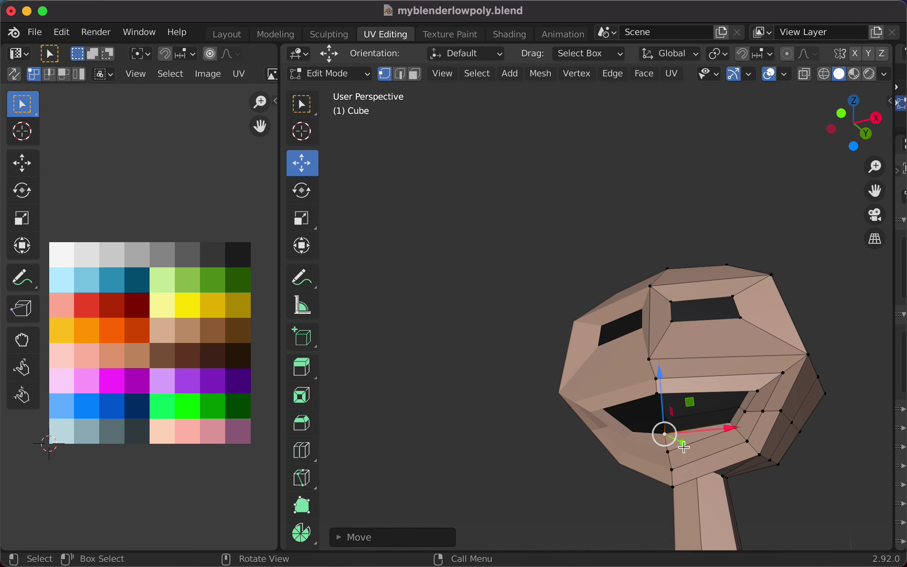
middle_click_drag(716, 464, 745, 489)
left_click_drag(694, 395, 695, 388)
- Lower the lower lip's centre vertex slightly and raise the chin vertex directly beneath it
mouse_move(761, 477)
middle_mouse_down()
mouse_move(660, 478)
mouse_move(733, 474)
mouse_move(715, 486)
mouse_move(659, 493)
mouse_move(624, 468)
mouse_move(742, 479)
mouse_move(812, 472)
mouse_move(756, 489)
middle_mouse_up()
scroll(626, 468, "up", 3)
scroll(743, 509, "up", 4)
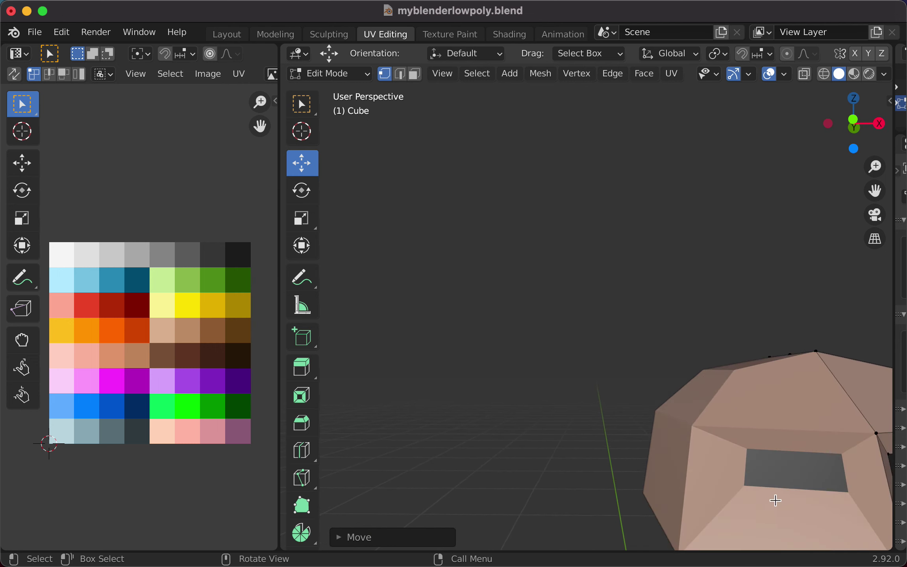
scroll(688, 429, "down", 3)
middle_click_drag(688, 429, 627, 440, "shift")
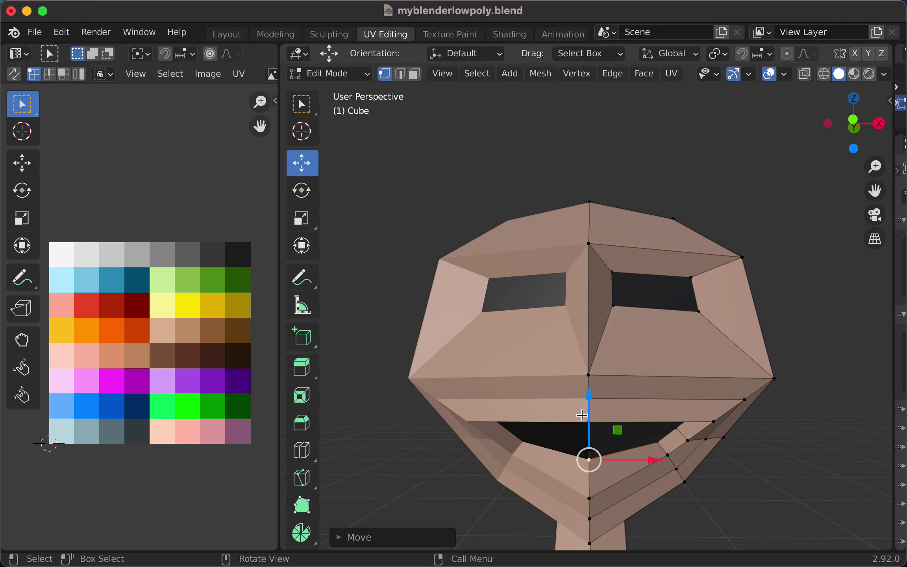
left_click_drag(589, 396, 589, 408)
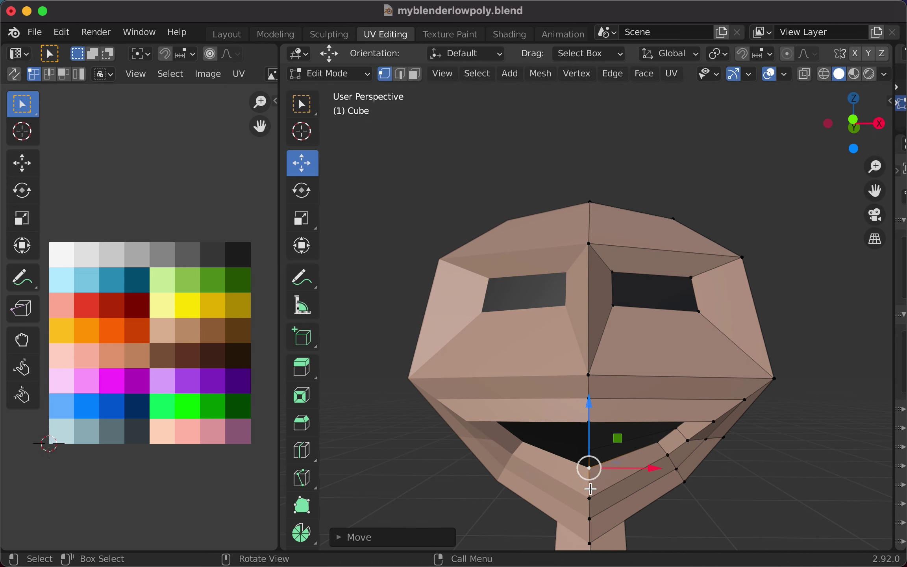
left_click_drag(588, 468, 590, 498)
left_click_drag(590, 433, 674, 499)
- Move the lower lip's centre vertex slightly back toward the head along the Y axis
middle_click_drag(675, 499, 580, 488)
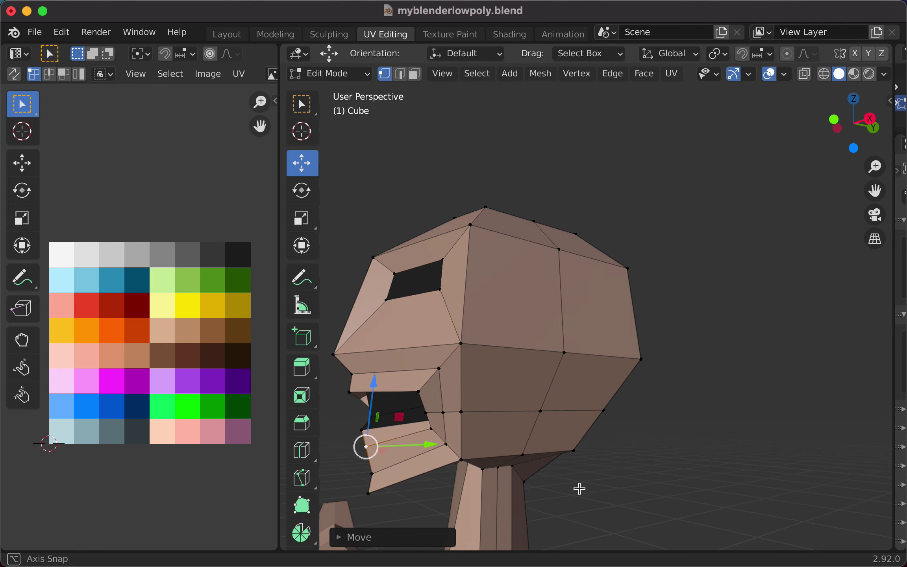
left_click(361, 430)
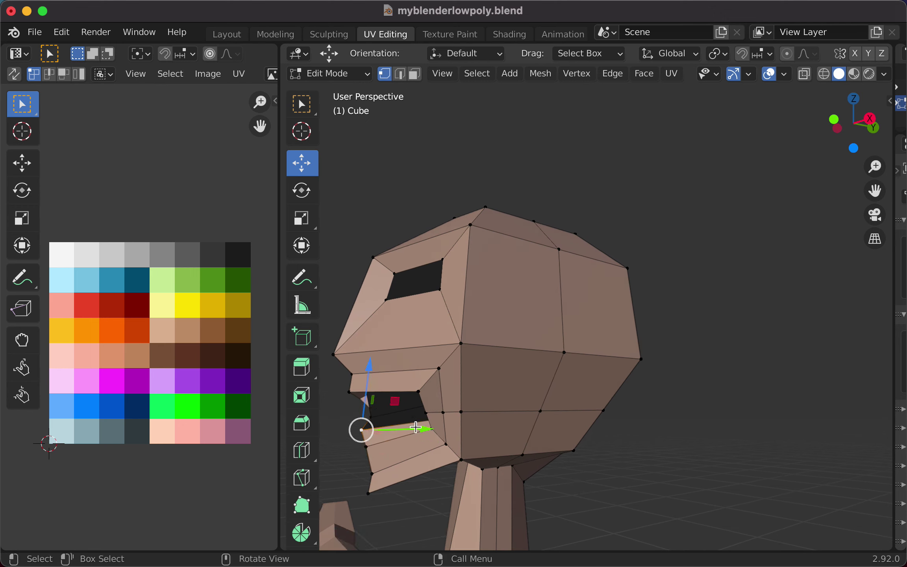
left_click_drag(426, 430, 428, 434)
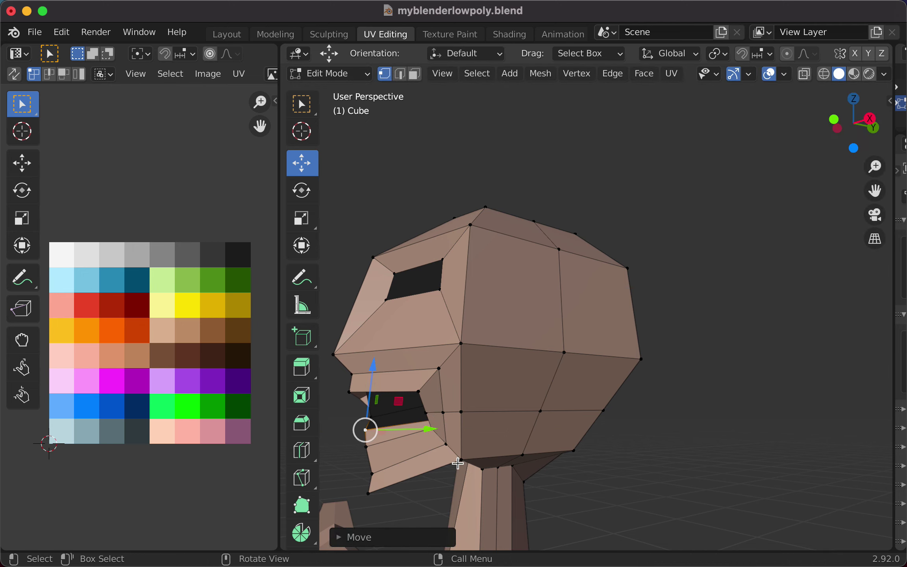
- Save the character file under its existing name
middle_click_drag(459, 469, 607, 479)
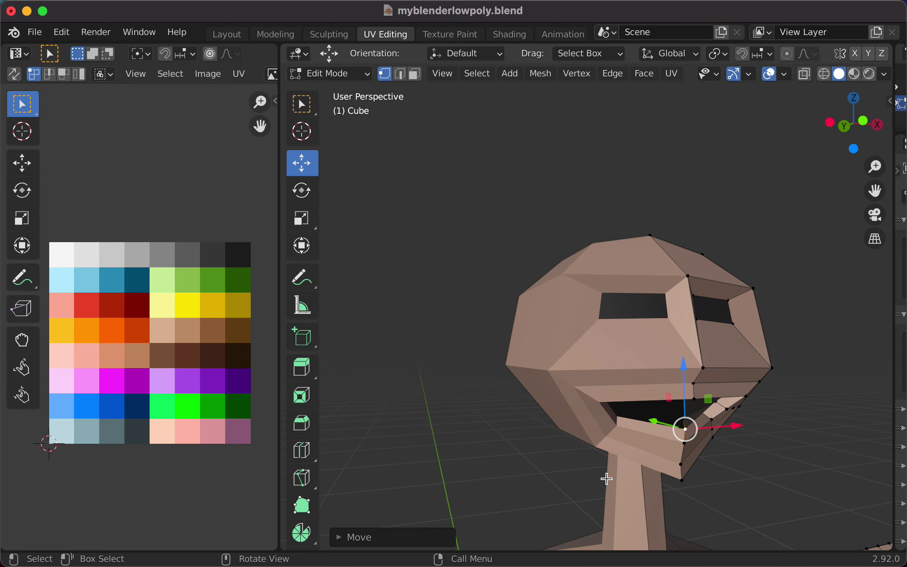
left_click(35, 32)
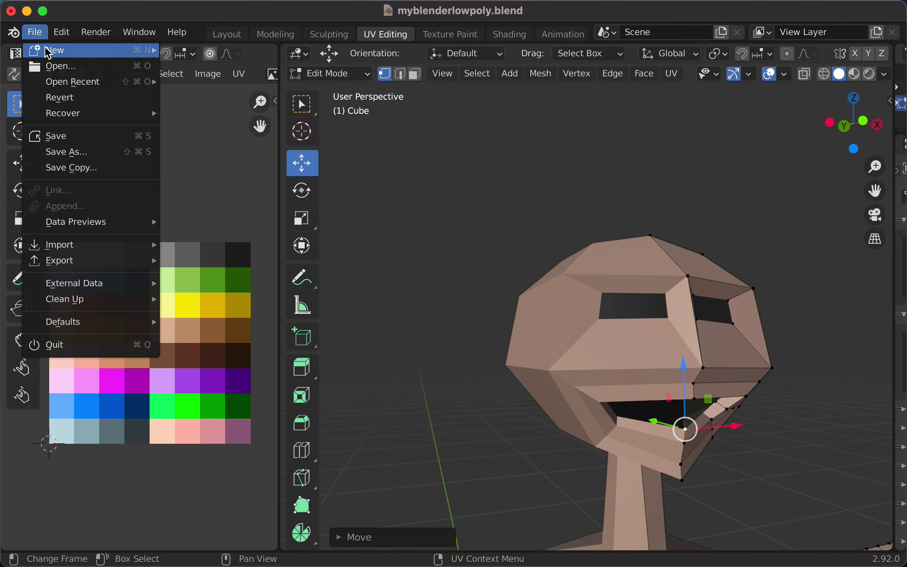
left_click(69, 137)
- Switch to Object Mode, deselect the character and examine the whole figure and its head from the front and side
scroll(536, 397, "down", 5)
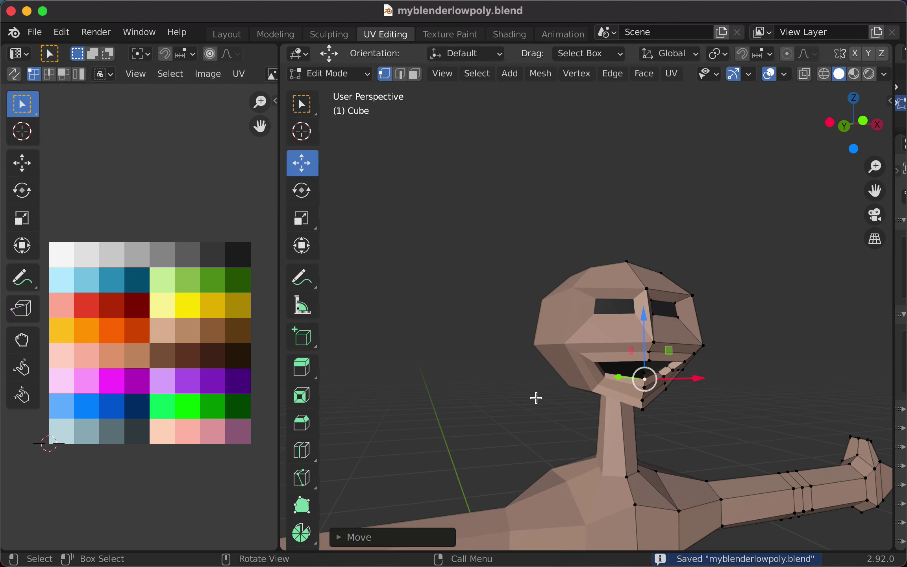
middle_click_drag(655, 414, 608, 400)
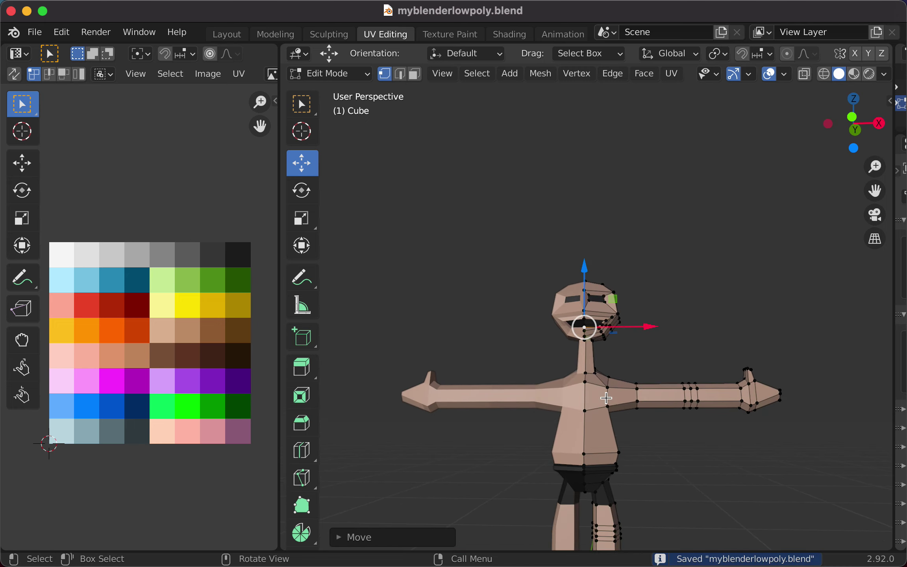
middle_click_drag(686, 421, 713, 436)
scroll(628, 428, "down", 3)
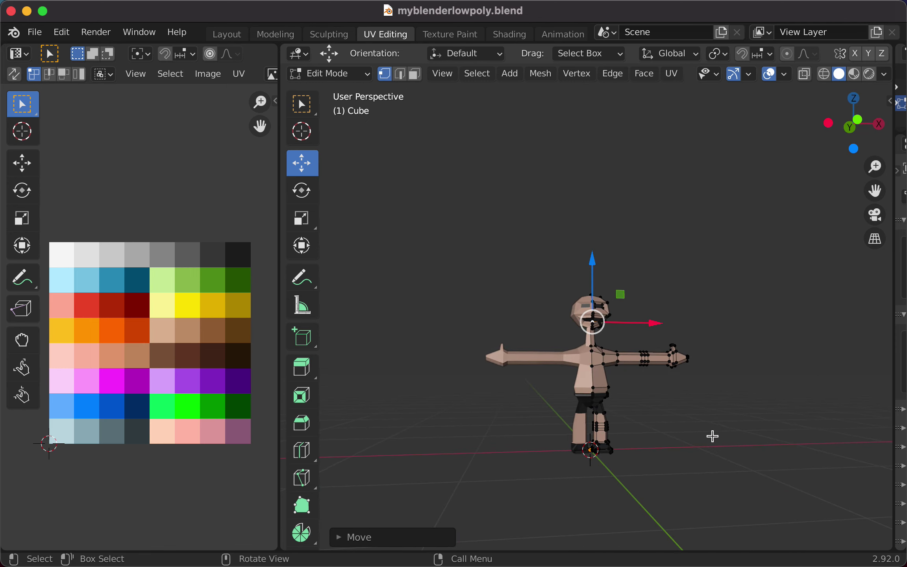
scroll(711, 433, "up", 2)
scroll(712, 448, "down", 2)
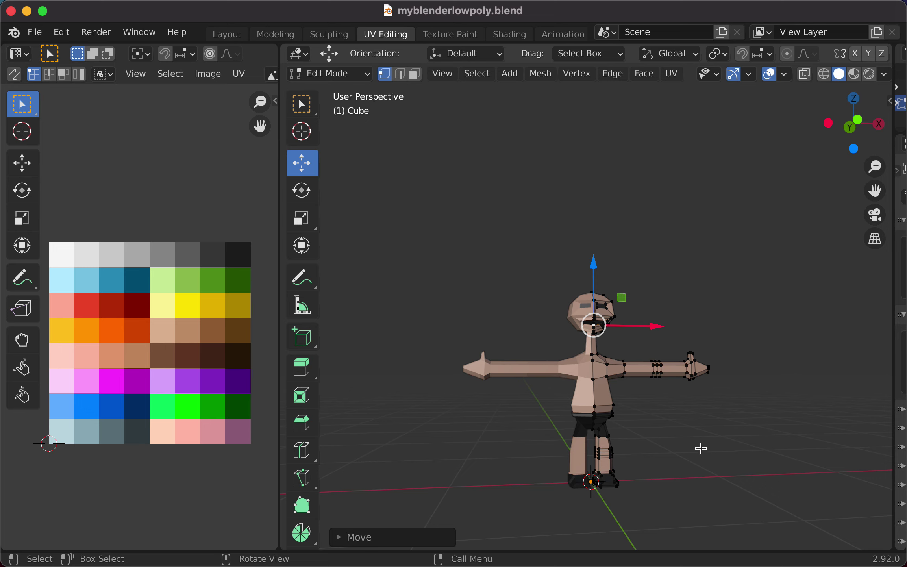
key("Tab")
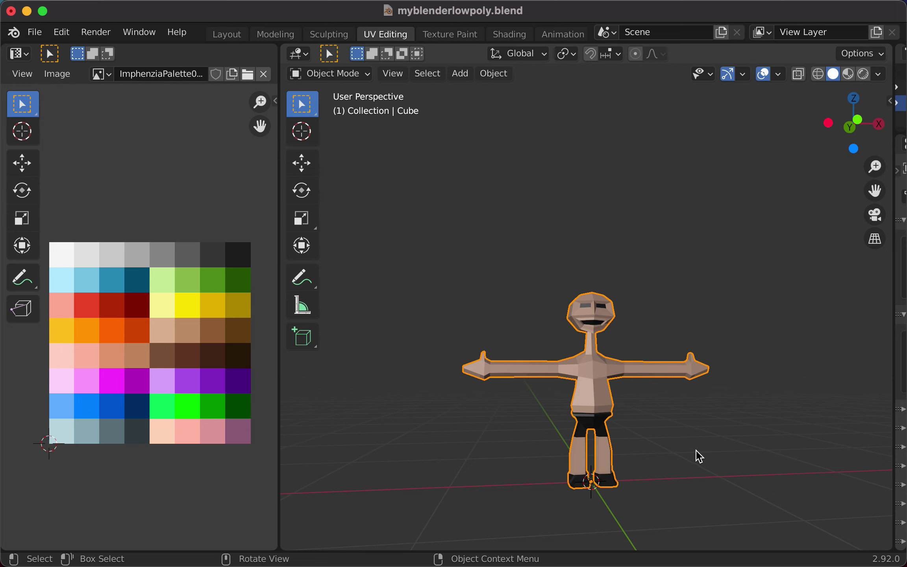
middle_click_drag(697, 450, 660, 451)
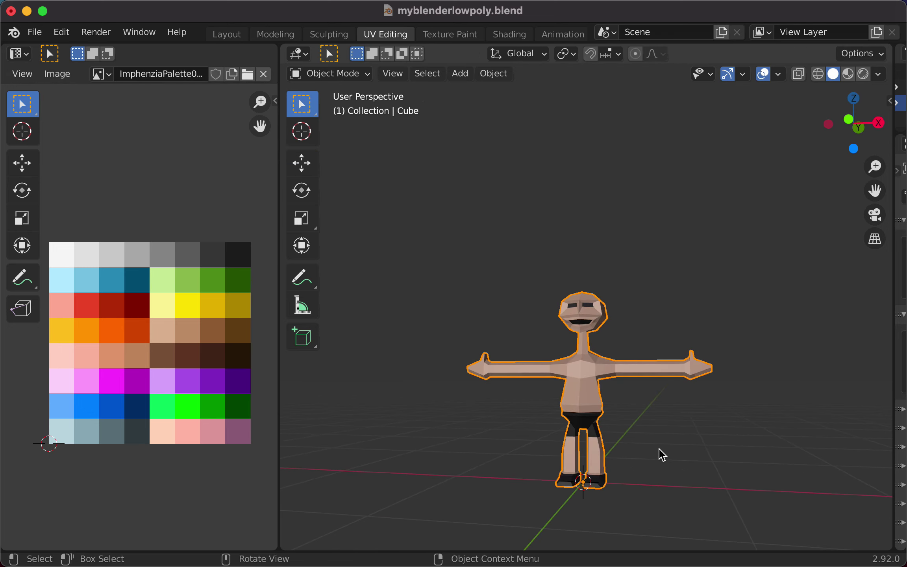
left_click(660, 450)
scroll(662, 455, "up", 5)
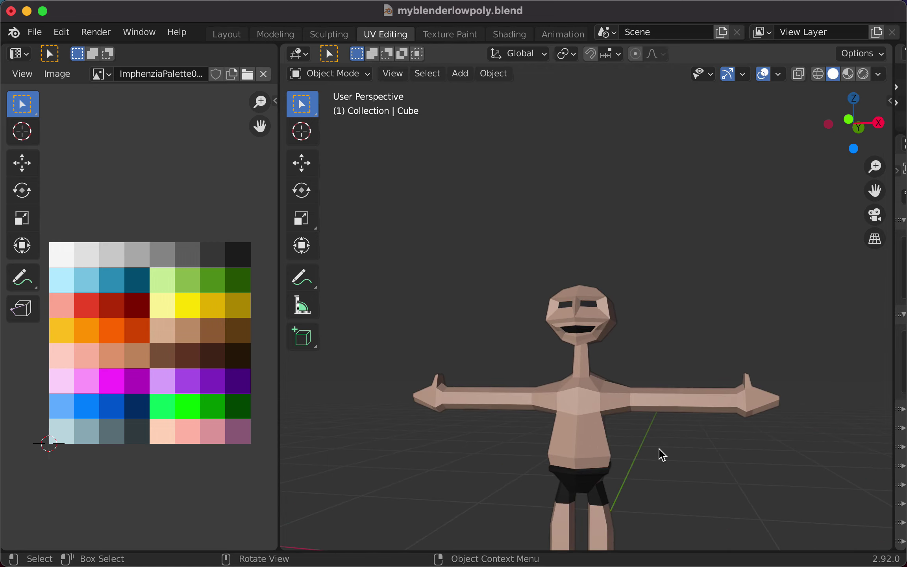
middle_click_drag(667, 468, 821, 468)
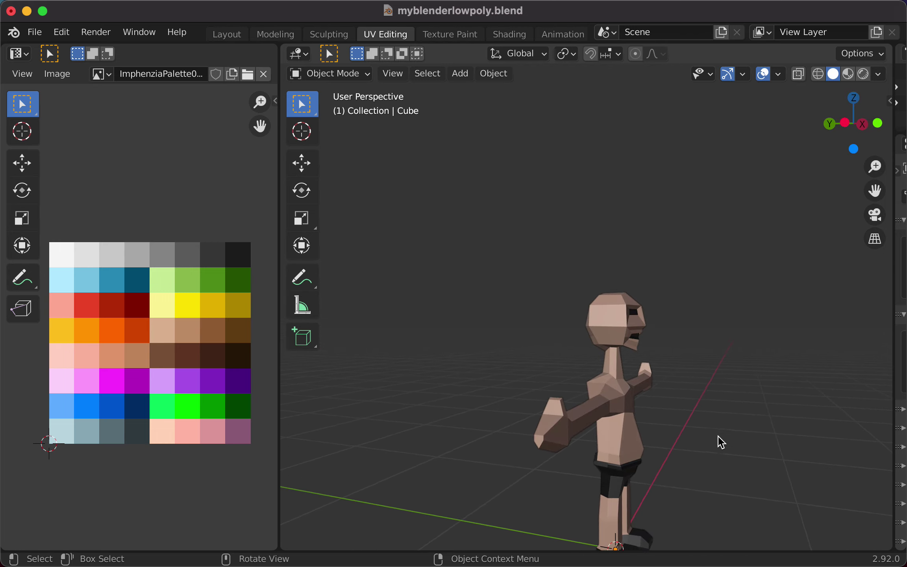
scroll(715, 442, "up", 2)
scroll(715, 442, "up", 1)
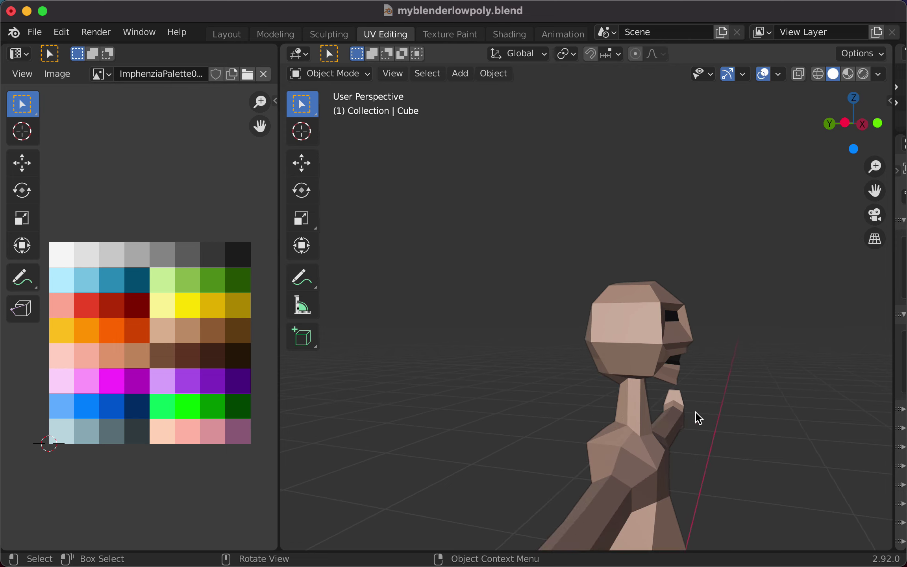
- Enter Edit Mode and move the brow's centre vertex slightly back toward the head along the Y axis
key("Tab")
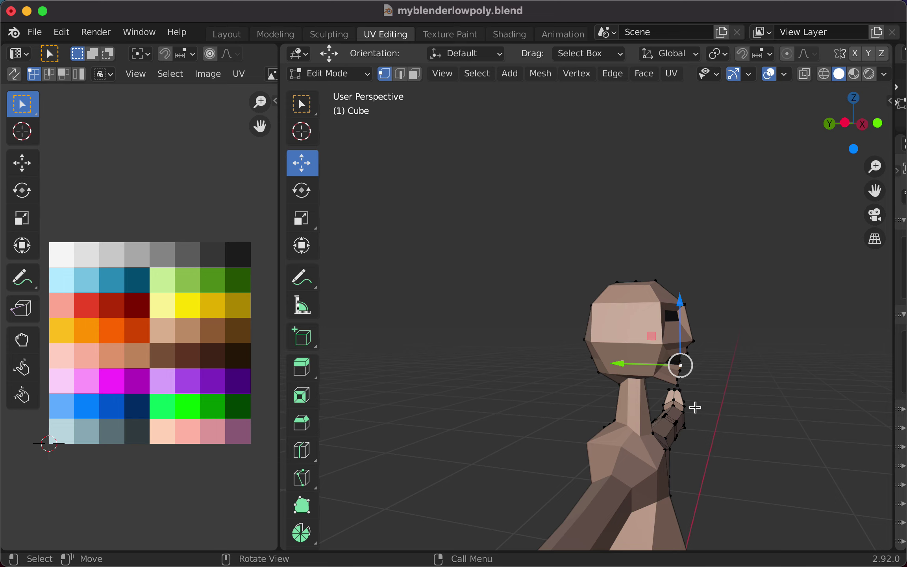
left_click(756, 369)
middle_click_drag(755, 369, 776, 384)
left_click(706, 306)
left_click_drag(645, 308, 642, 310)
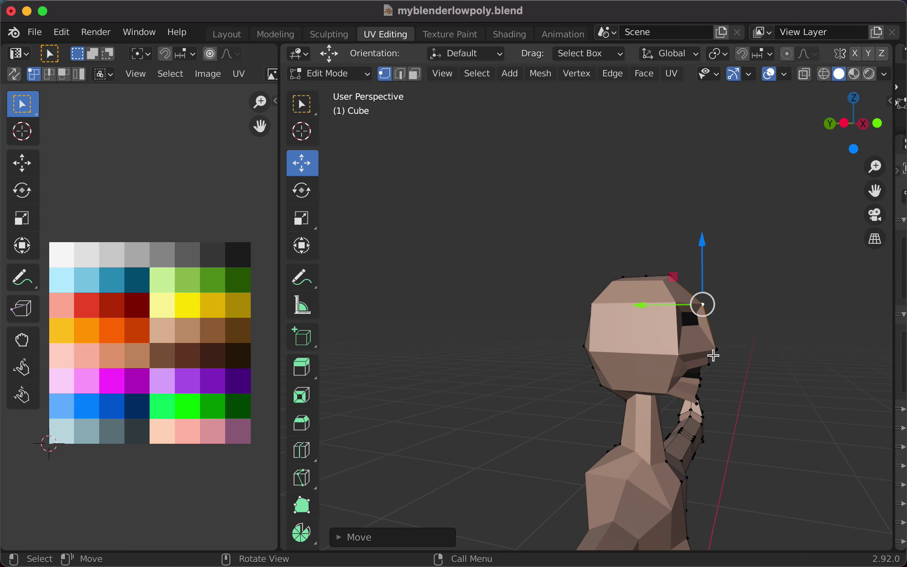
- Raise the nose tip vertex slightly along the Z axis
left_click(763, 358)
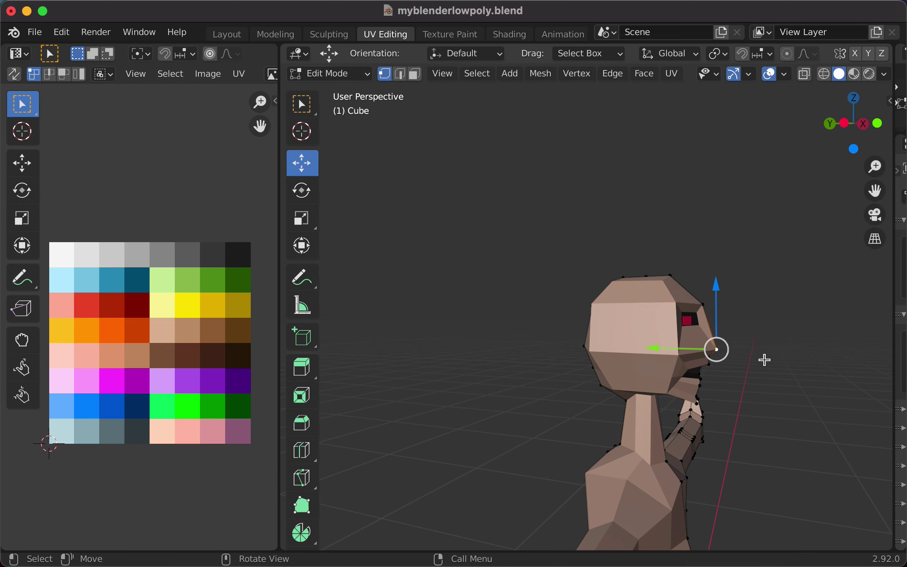
middle_click_drag(764, 360, 519, 343)
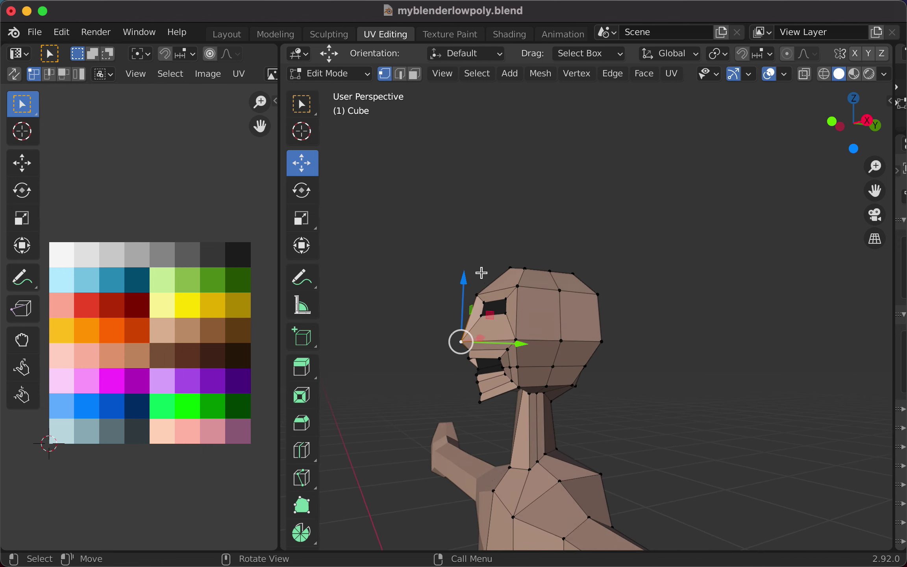
left_click_drag(463, 279, 465, 276)
left_click(614, 406)
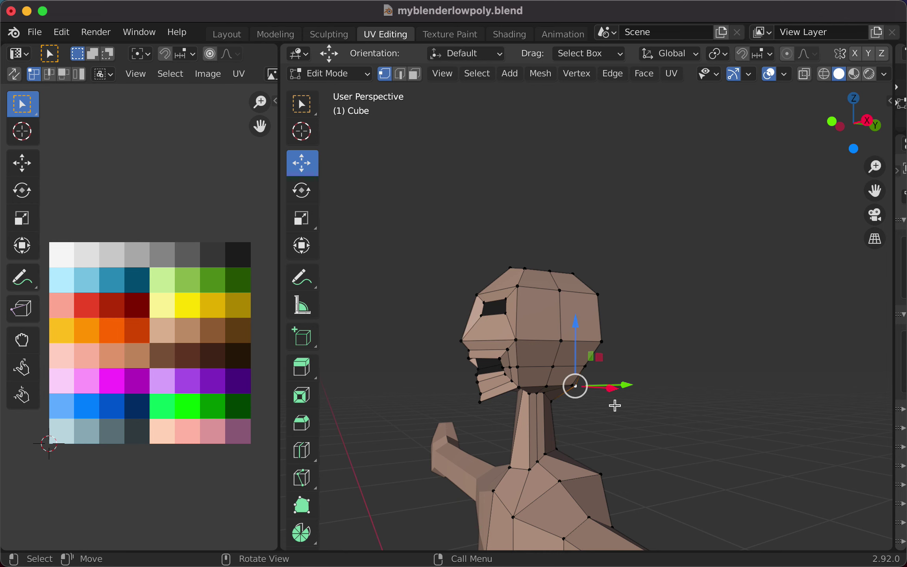
middle_click_drag(655, 412, 675, 427)
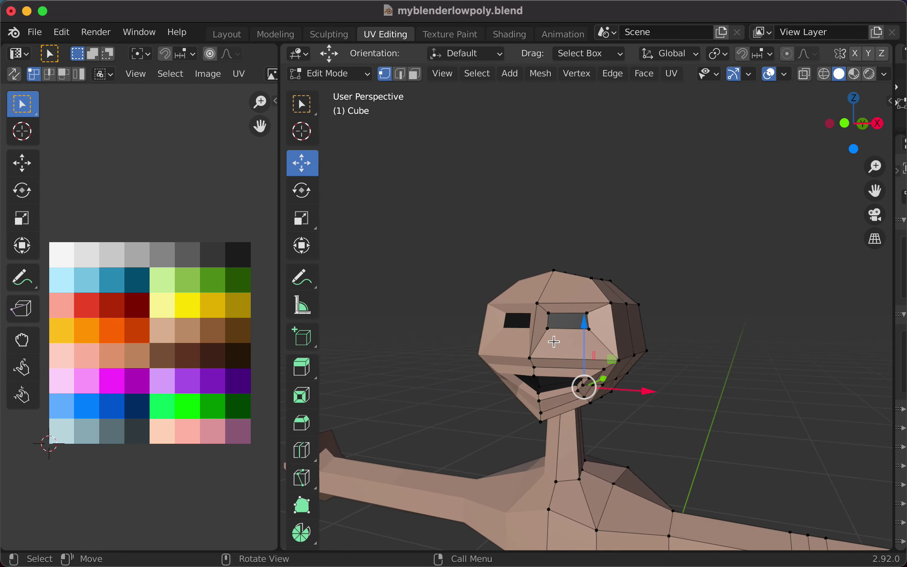
- Lower the eye opening's inner lower and inner upper vertices slightly along the Z axis
left_click(548, 328)
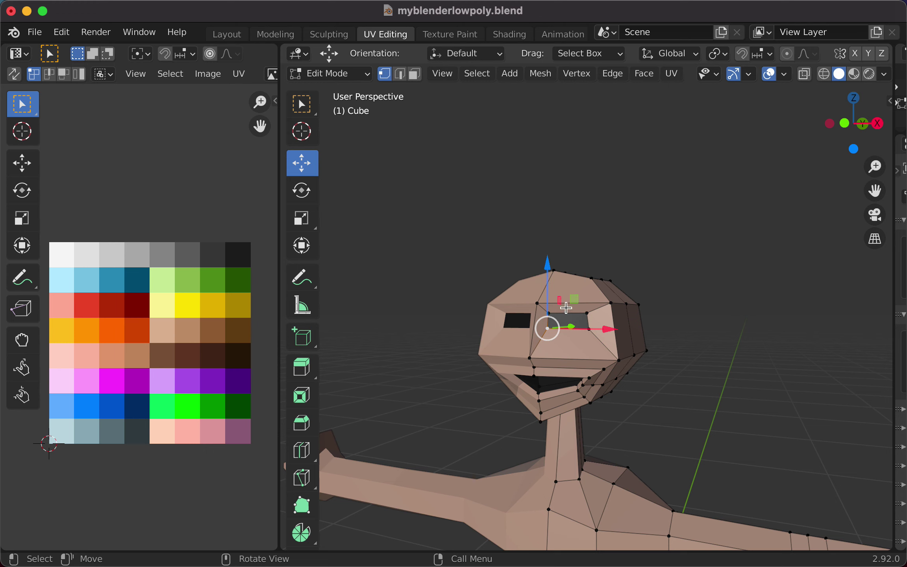
middle_click_drag(656, 389, 560, 398)
left_click_drag(474, 272, 471, 279)
left_click(483, 318)
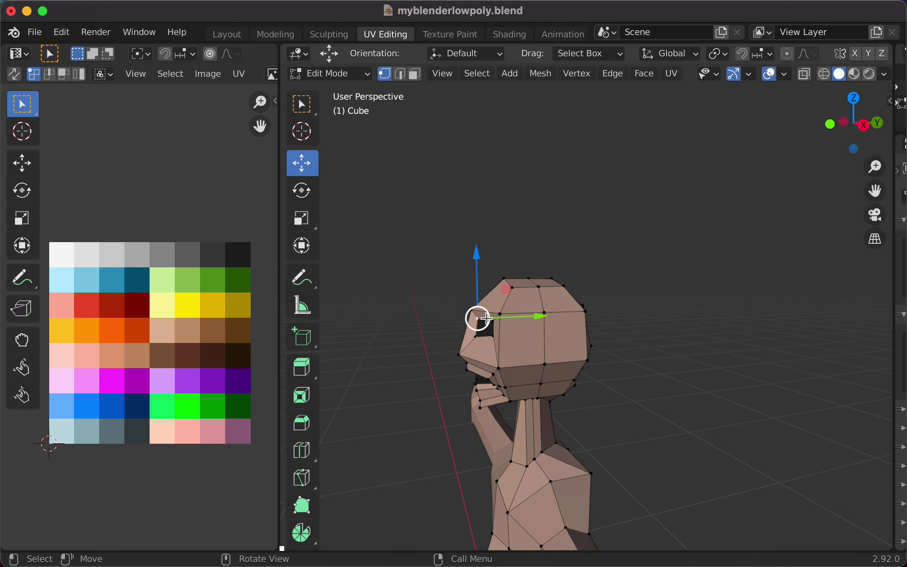
left_click_drag(474, 257, 476, 267)
- Lower the eye opening's outer upper vertex slightly and shift it a little outward along the X axis
middle_click_drag(567, 369, 680, 360)
left_click(629, 305)
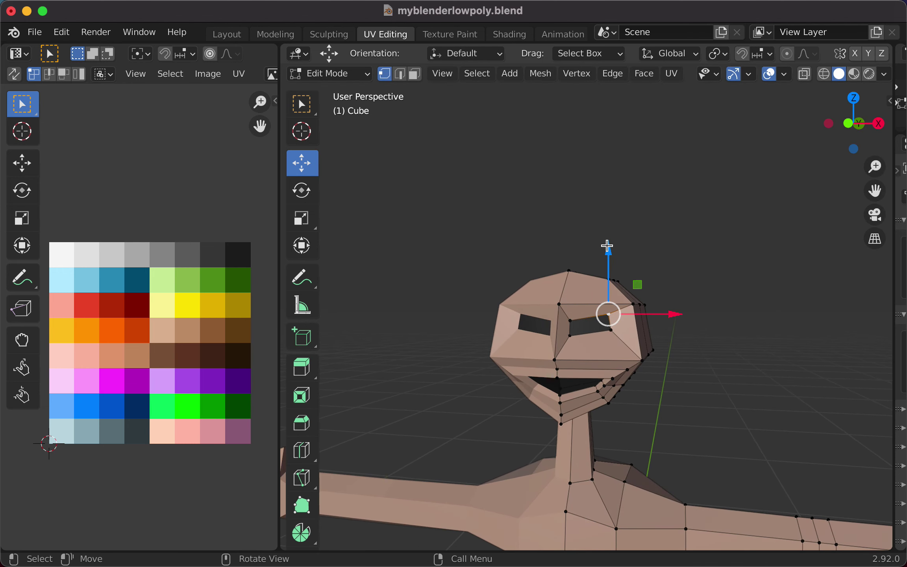
left_click_drag(608, 245, 608, 256)
middle_click_drag(629, 361, 678, 343)
mouse_move(694, 314)
left_mouse_down()
mouse_move(687, 317)
mouse_move(704, 319)
mouse_move(681, 319)
mouse_move(697, 325)
left_mouse_up()
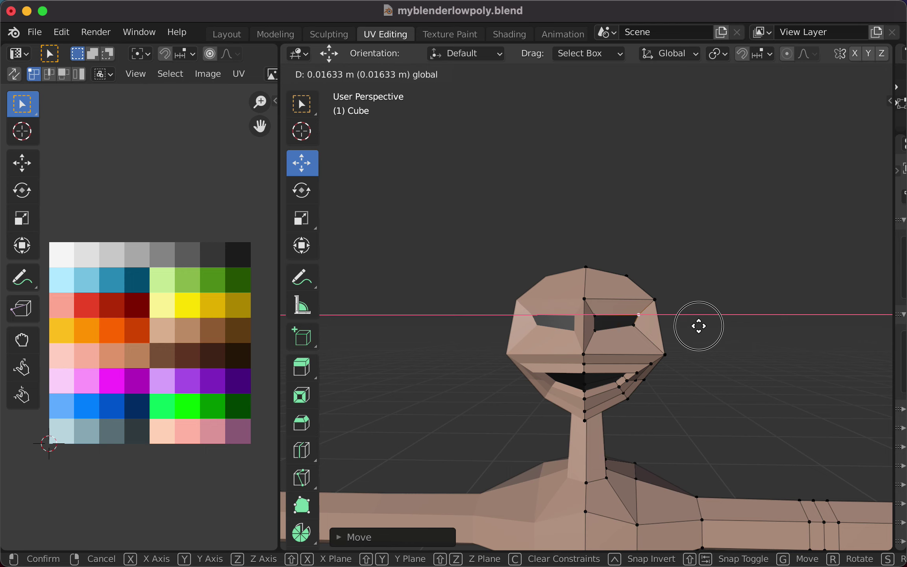
left_click_drag(699, 326, 670, 325)
left_click(693, 357)
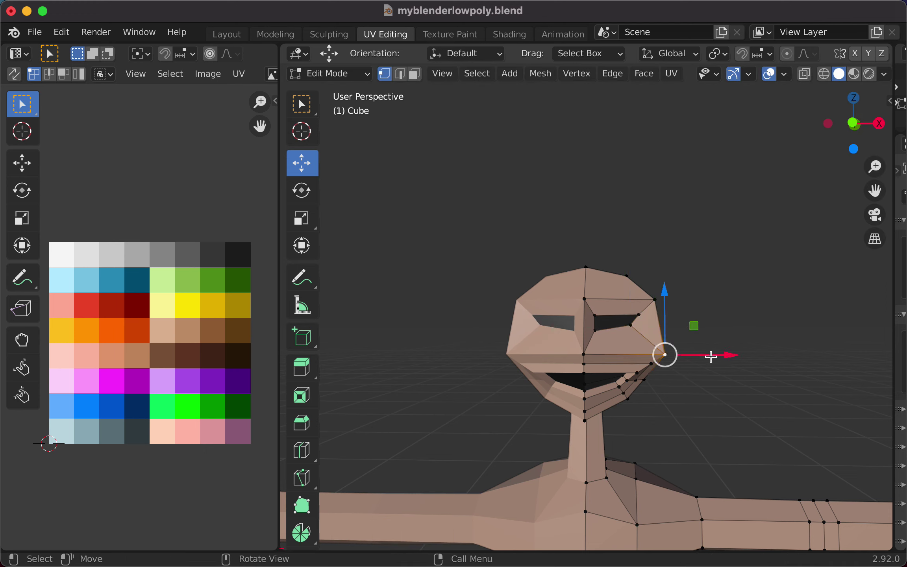
mouse_move(757, 396)
middle_mouse_down()
mouse_move(611, 399)
mouse_move(614, 388)
mouse_move(764, 395)
mouse_move(770, 385)
mouse_move(760, 389)
middle_mouse_up()
- Shift the eye's inner upper vertex outward along X and move both inner eye vertices slightly back into the head along Y
left_click(596, 304)
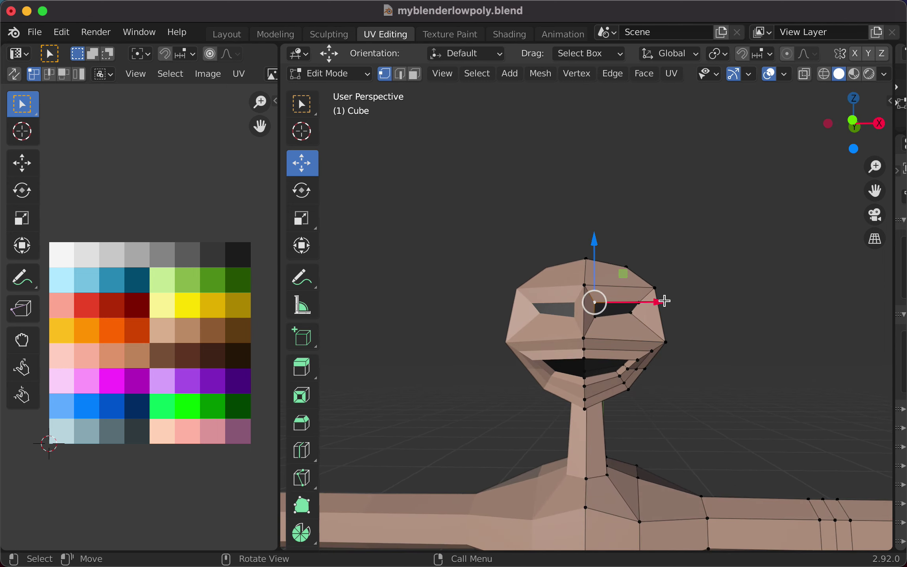
left_click_drag(662, 299, 674, 303)
middle_click_drag(683, 367, 539, 363)
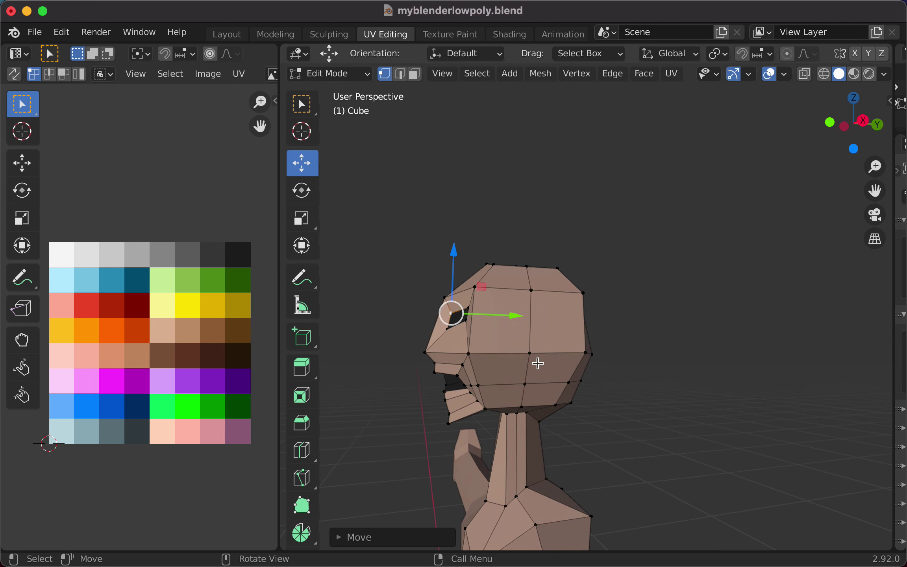
left_click_drag(508, 312, 514, 316)
middle_click_drag(496, 343, 508, 364)
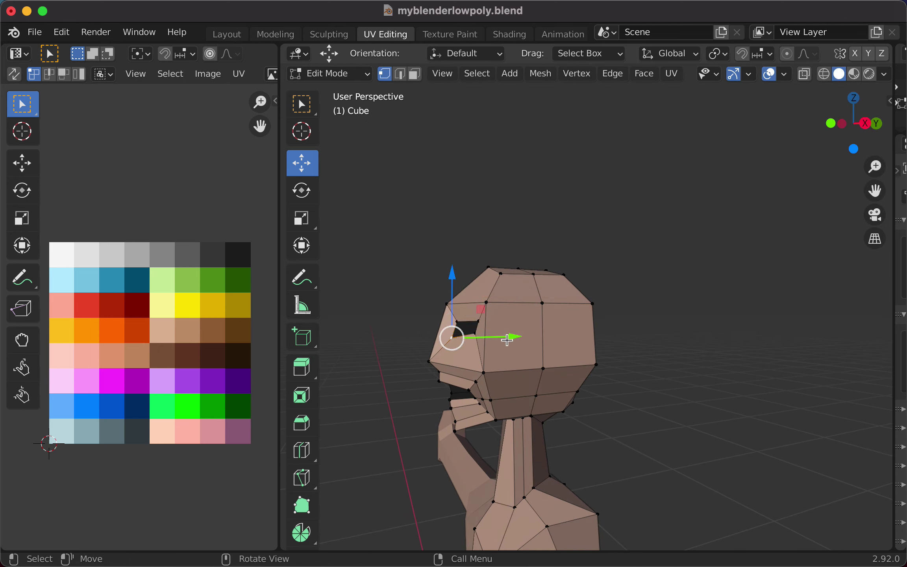
left_click_drag(511, 337, 514, 339)
middle_click_drag(540, 356, 531, 327)
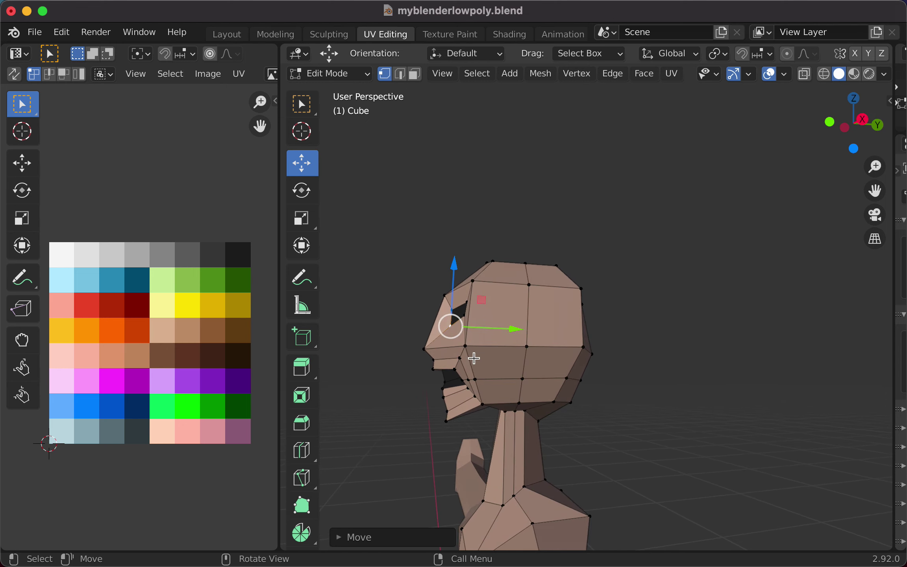
- Move the lower lip's centre vertex and the chin vertex slightly forward along the Y axis
left_click(445, 391)
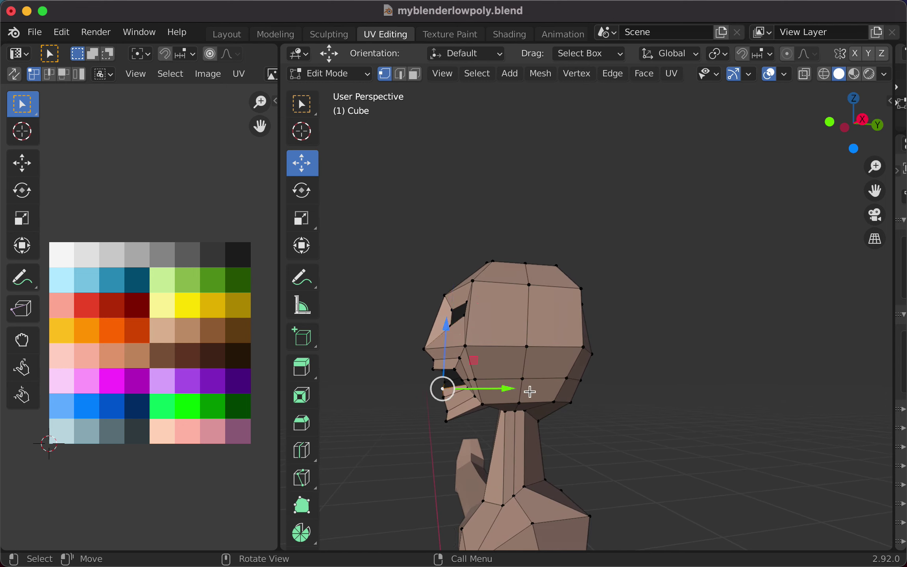
mouse_move(611, 401)
middle_mouse_down()
mouse_move(604, 387)
mouse_move(604, 395)
middle_mouse_up()
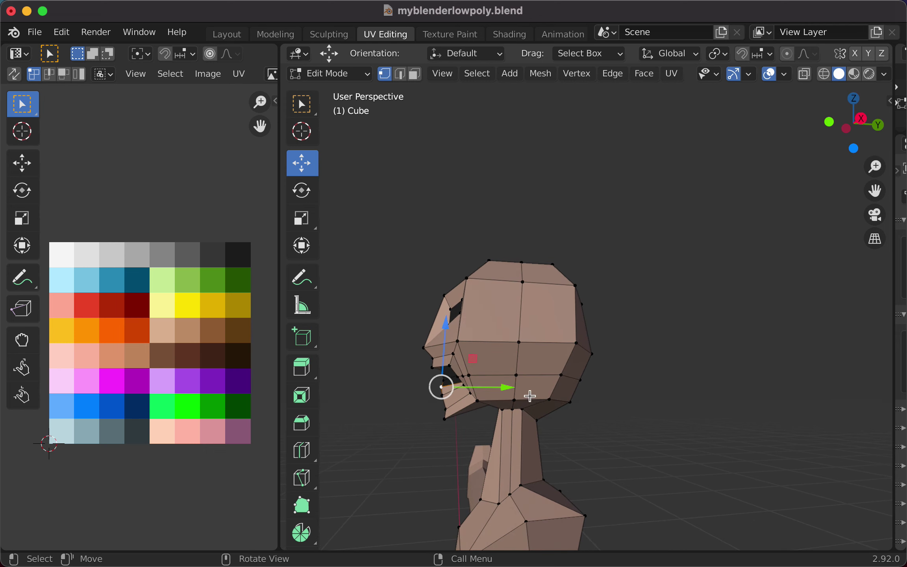
left_click_drag(508, 389, 501, 390)
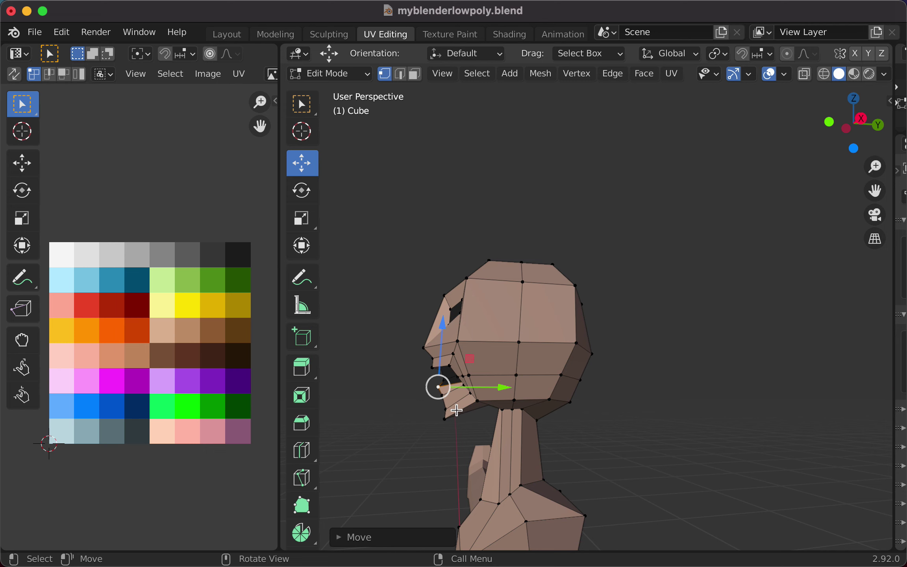
left_click(446, 419)
left_click_drag(486, 419, 494, 421)
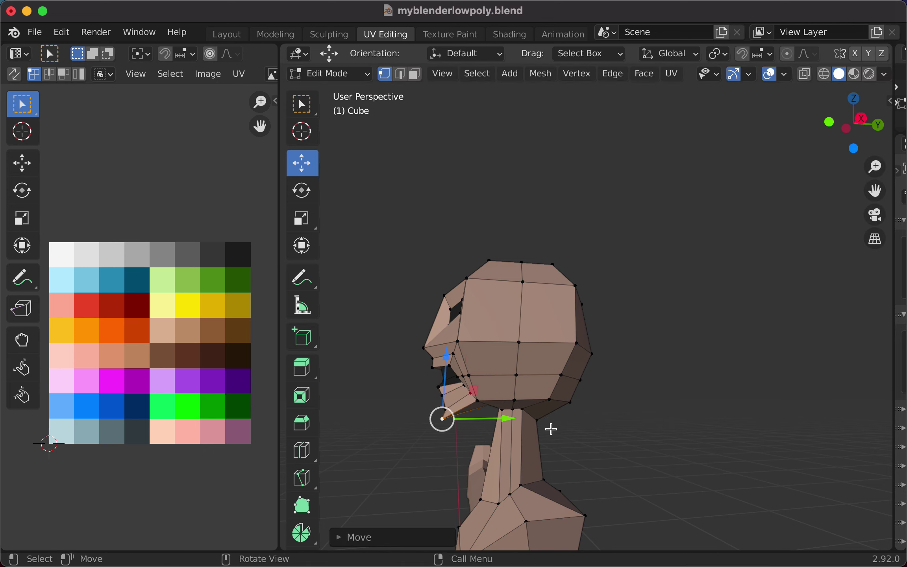
- Move the jaw's side vertex inward along the X axis, working from beneath the head
scroll(554, 421, "up", 1)
middle_click_drag(553, 419, 642, 315)
left_click(623, 377)
mouse_move(642, 261)
left_mouse_down()
mouse_move(641, 235)
mouse_move(641, 262)
left_mouse_up()
mouse_move(641, 262)
middle_mouse_down()
mouse_move(632, 268)
mouse_move(651, 254)
middle_mouse_up()
left_click(659, 205)
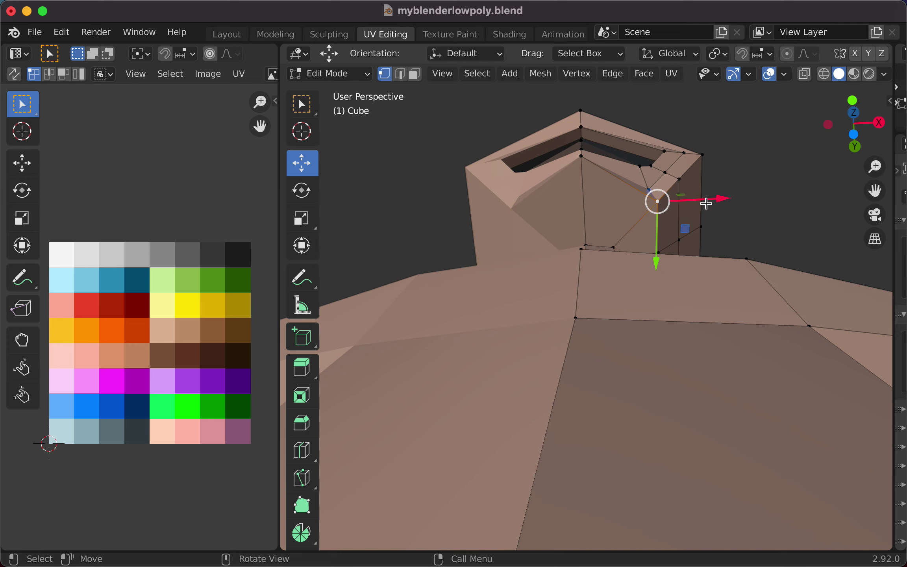
left_click_drag(707, 204, 688, 203)
middle_click_drag(688, 202, 605, 324)
- Lower the lower lip's outer vertex slightly along the Z axis
left_click_drag(511, 359, 512, 421)
middle_click_drag(512, 421, 457, 409)
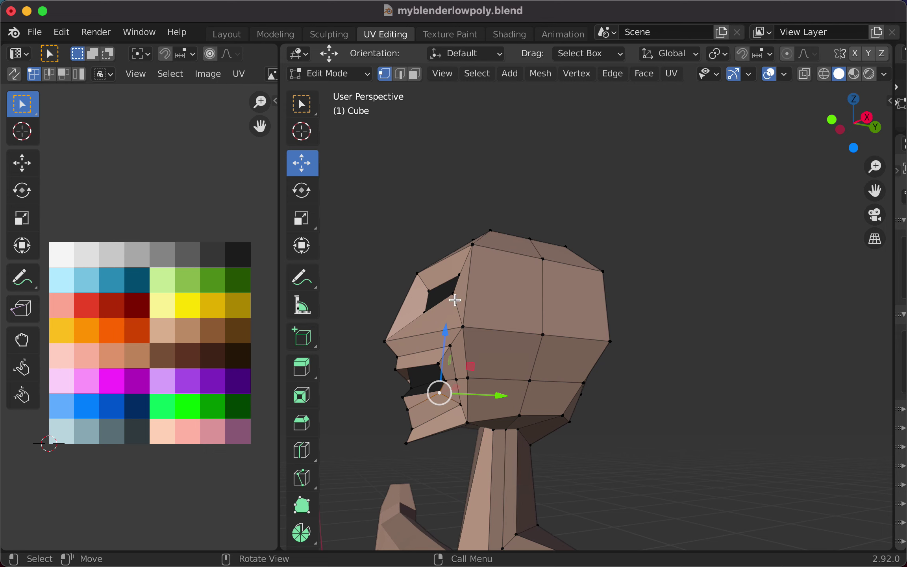
left_click_drag(447, 338, 445, 349)
middle_click_drag(445, 349, 557, 417)
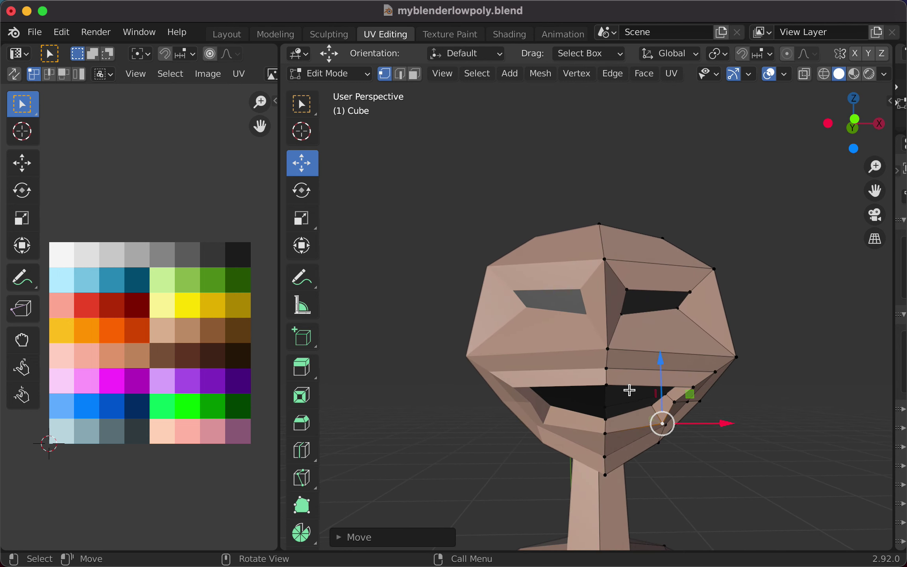
- Fine-tune the heights of the lower lip vertices near the mouth corner, and switch to face selection
left_click_drag(660, 365, 674, 348)
left_click(675, 403)
middle_click_drag(673, 348, 591, 395)
middle_click_drag(506, 417, 451, 438)
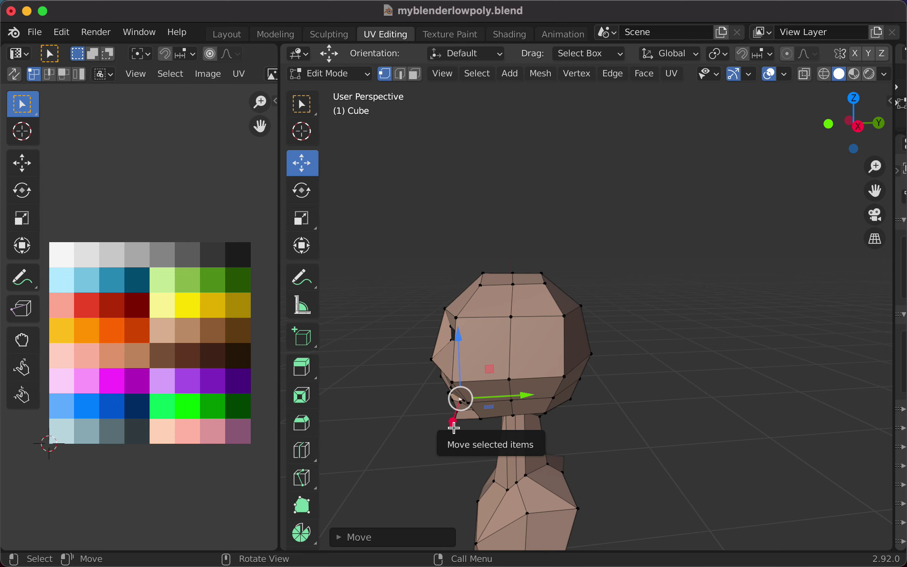
scroll(542, 456, "down", 5)
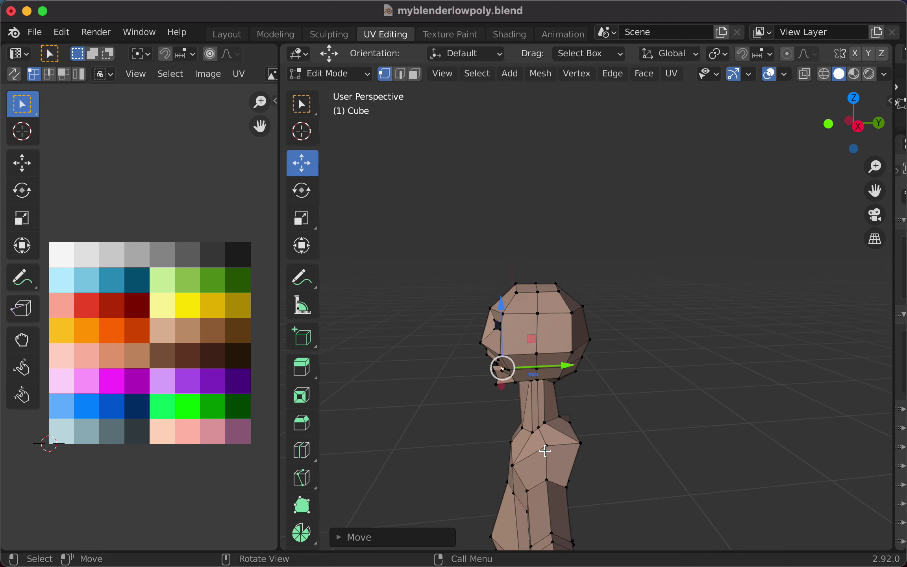
middle_click_drag(634, 450, 781, 430)
key("3")
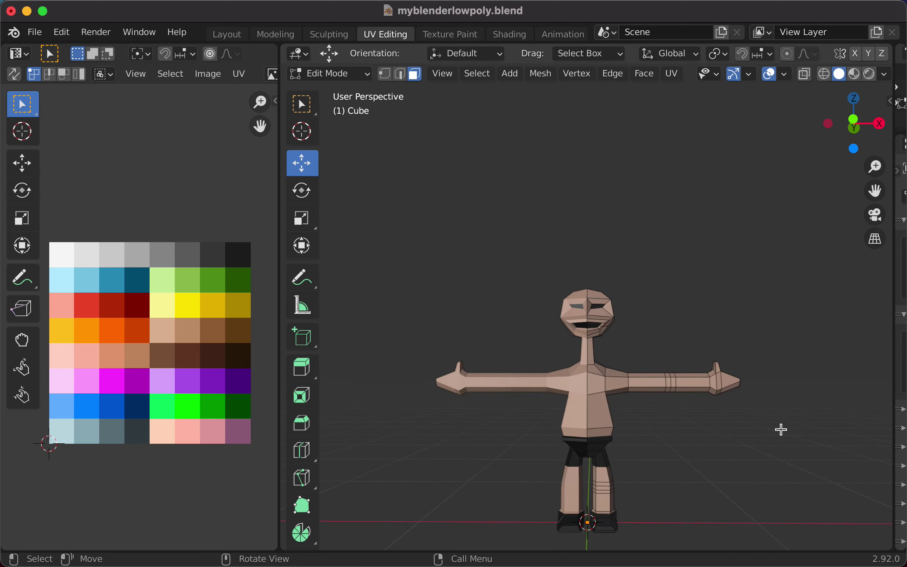
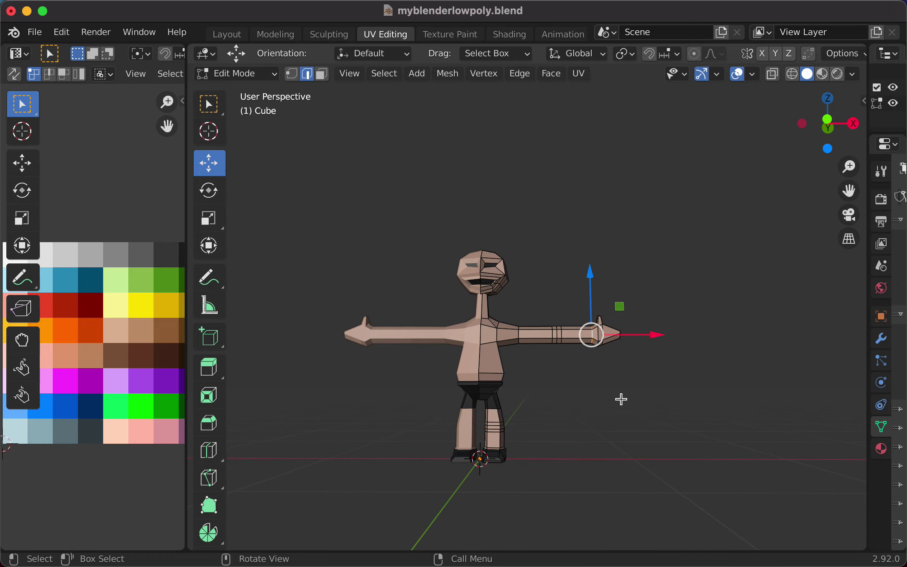
- Scale the wrist's edge loop down to about 0.73
scroll(622, 400, "up", 4)
middle_click_drag(623, 404, 622, 458)
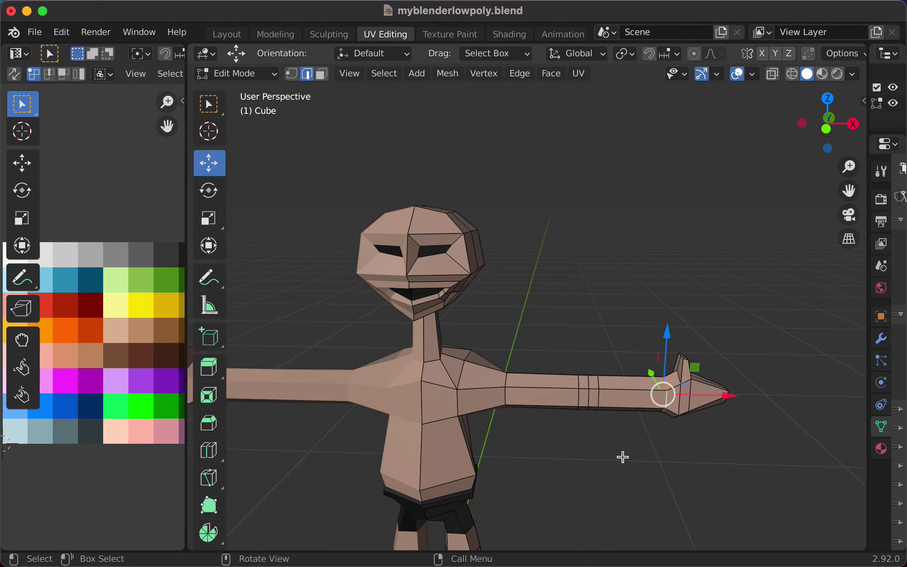
key("s")
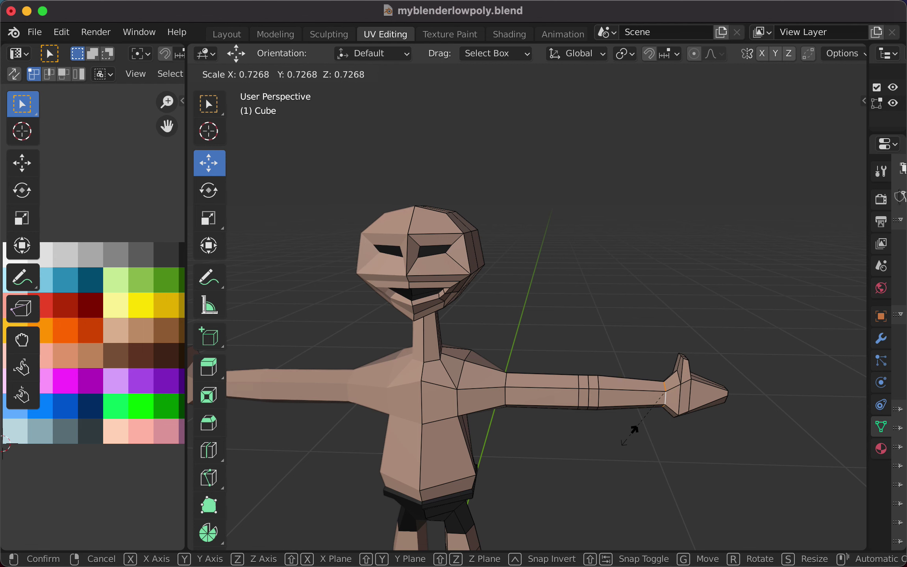
left_click(629, 435)
- Scale the upper arm's edge loop next to the shoulder up to about 1.45
scroll(609, 443, "down", 3)
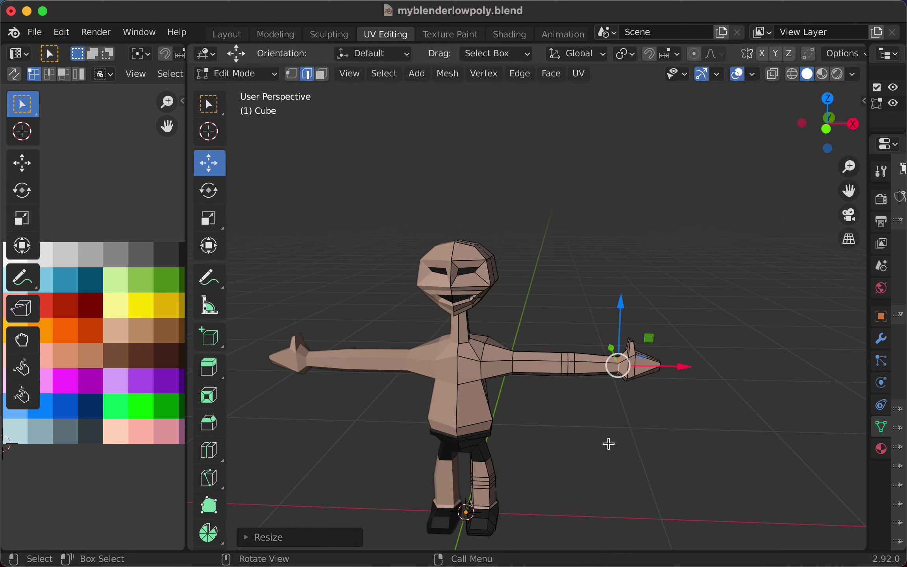
middle_click_drag(608, 441, 533, 371)
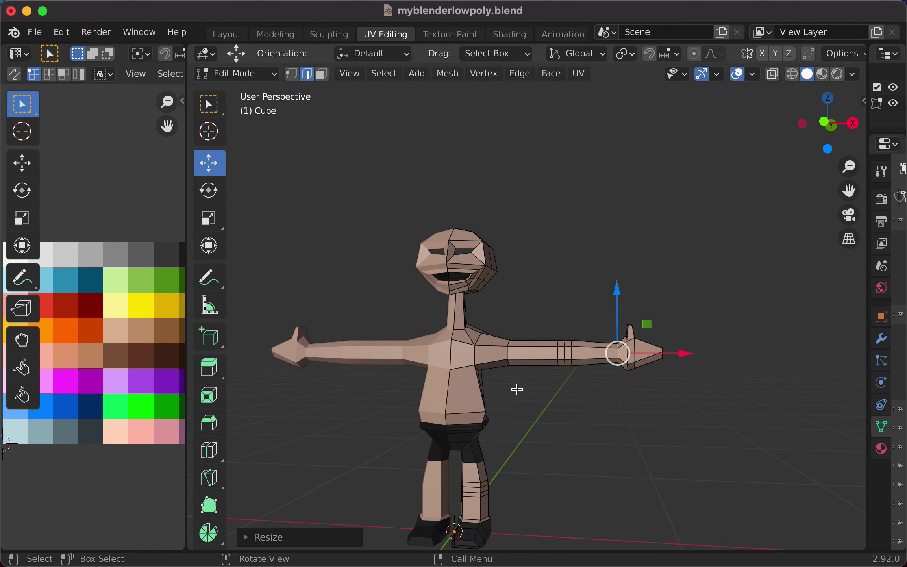
left_click(510, 355, "alt")
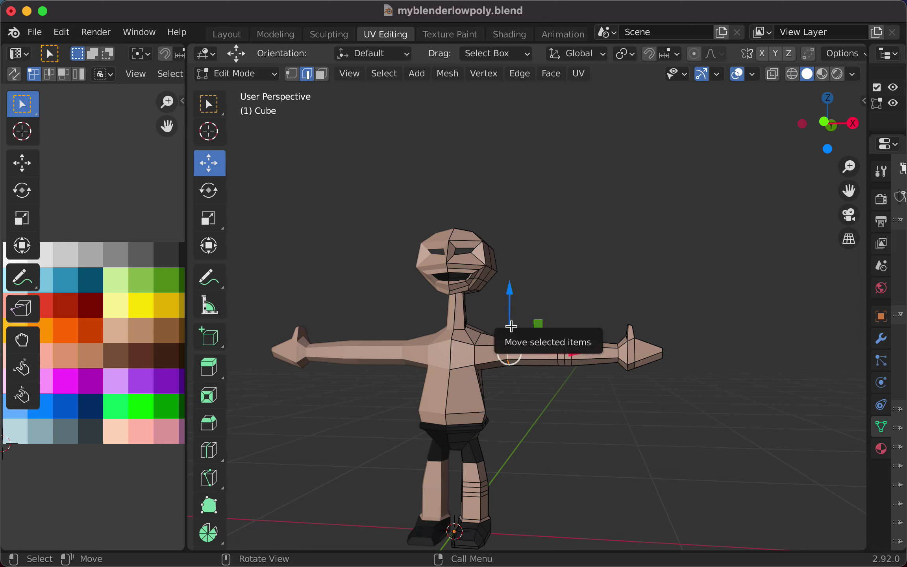
key("s")
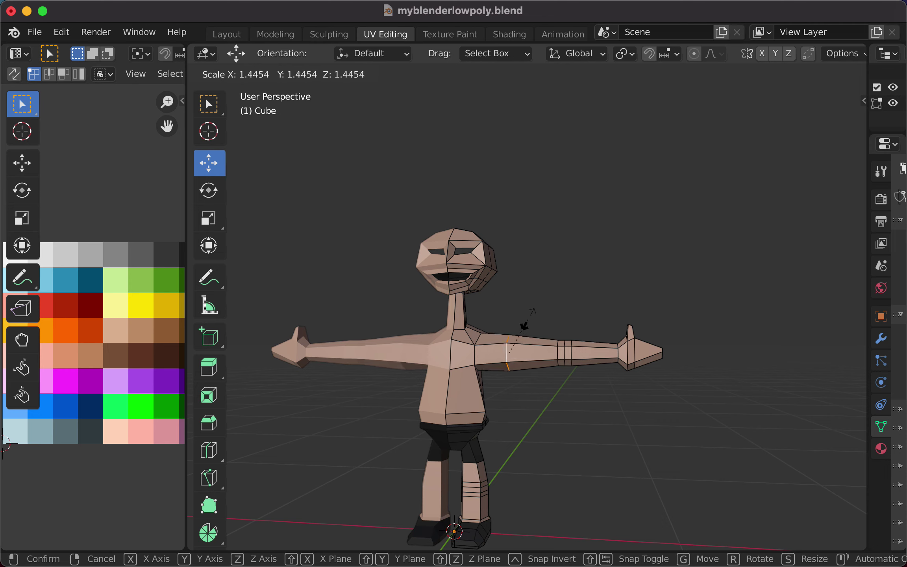
left_click(526, 324)
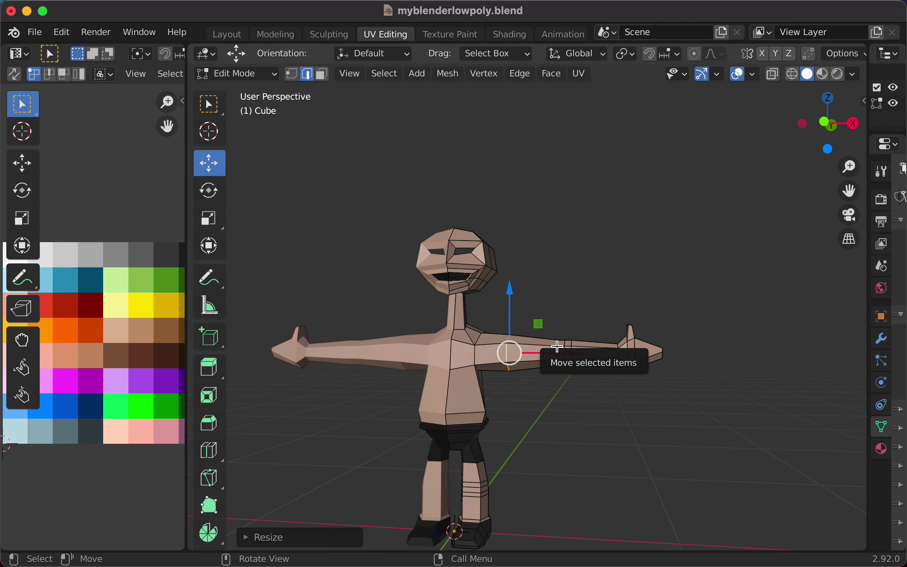
- Scale the edge loop on the upper-arm side of the elbow down to about 0.91
left_click(557, 347, "alt")
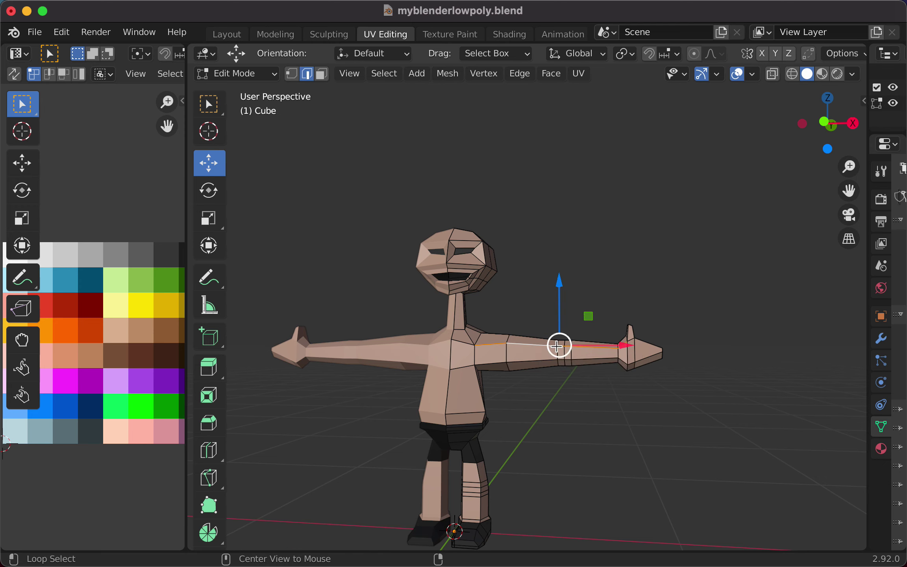
left_click(558, 353, "alt")
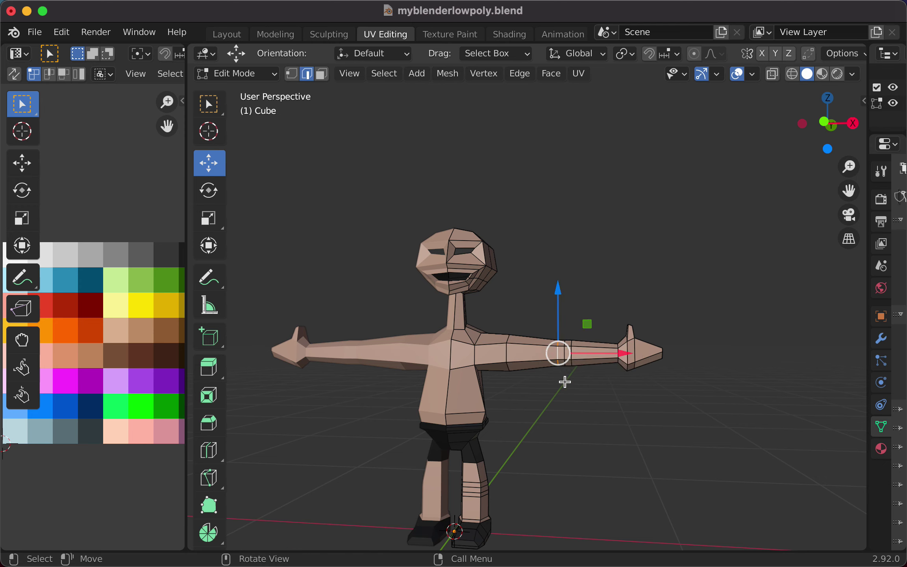
scroll(564, 382, "up", 3)
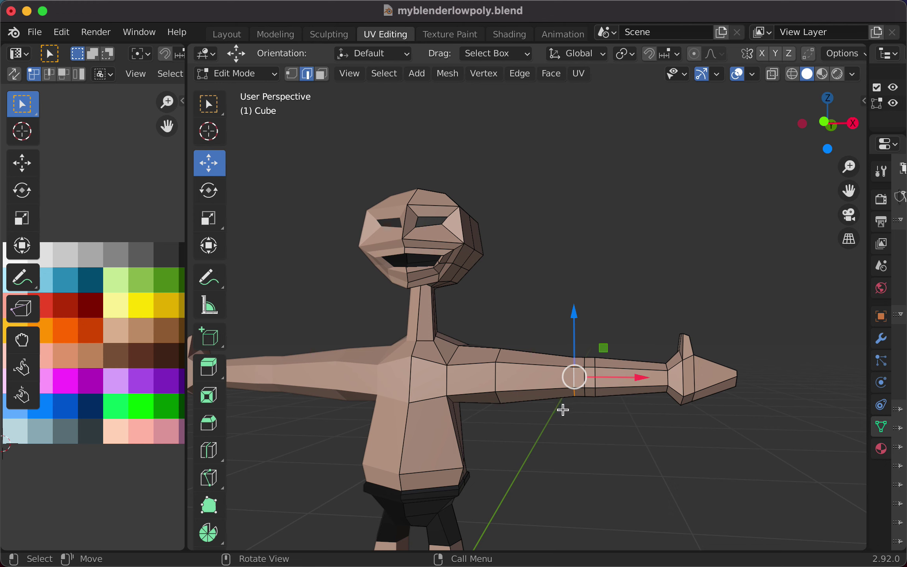
key("s")
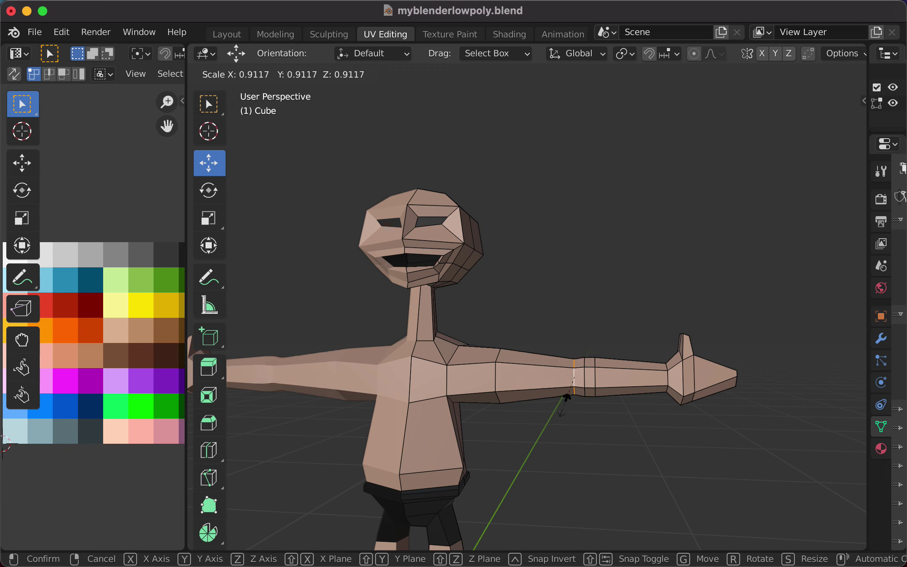
left_click(567, 398)
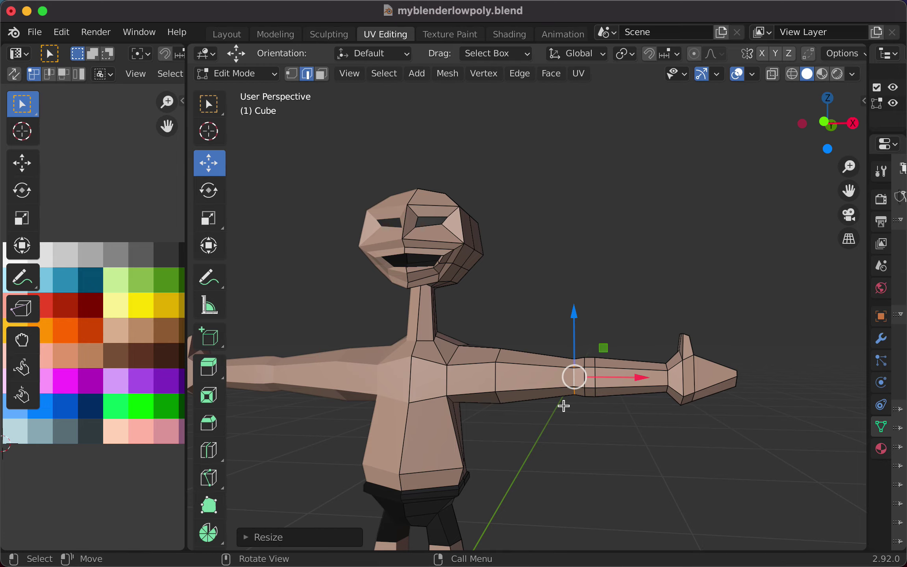
- Scale up the edge loop around the middle of the upper arm to thicken it, and clear the selection
middle_click_drag(625, 432, 605, 427)
left_click(527, 395, "alt")
key("s")
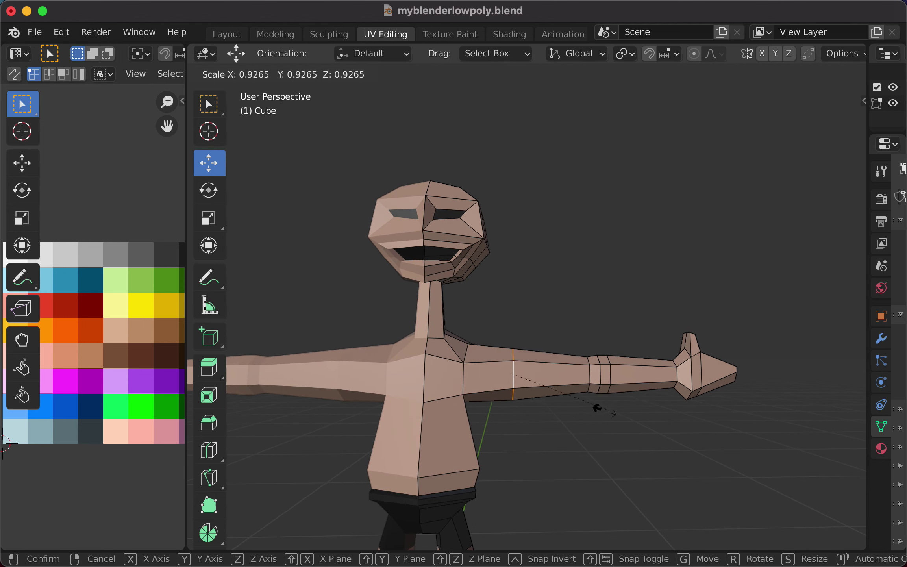
left_click(629, 386)
middle_click_drag(634, 385, 611, 476)
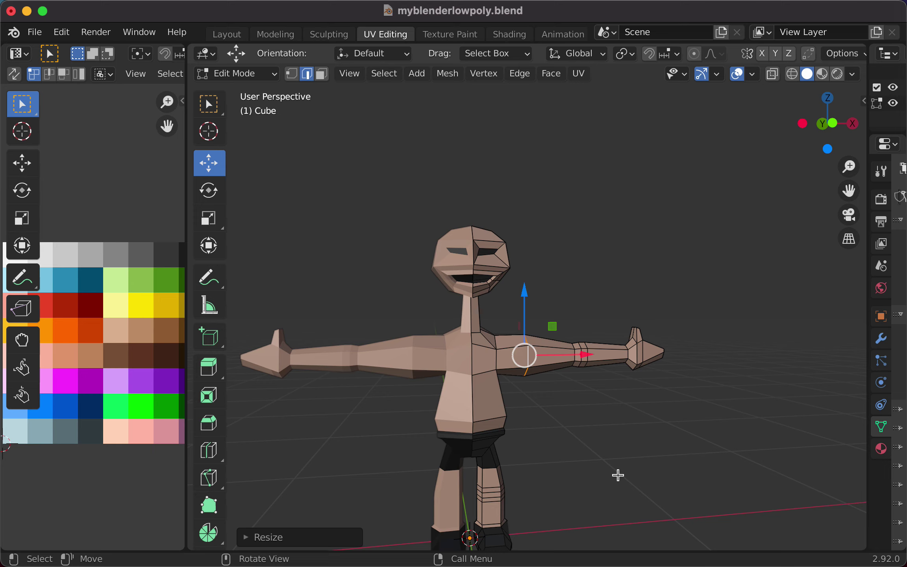
left_click(625, 438)
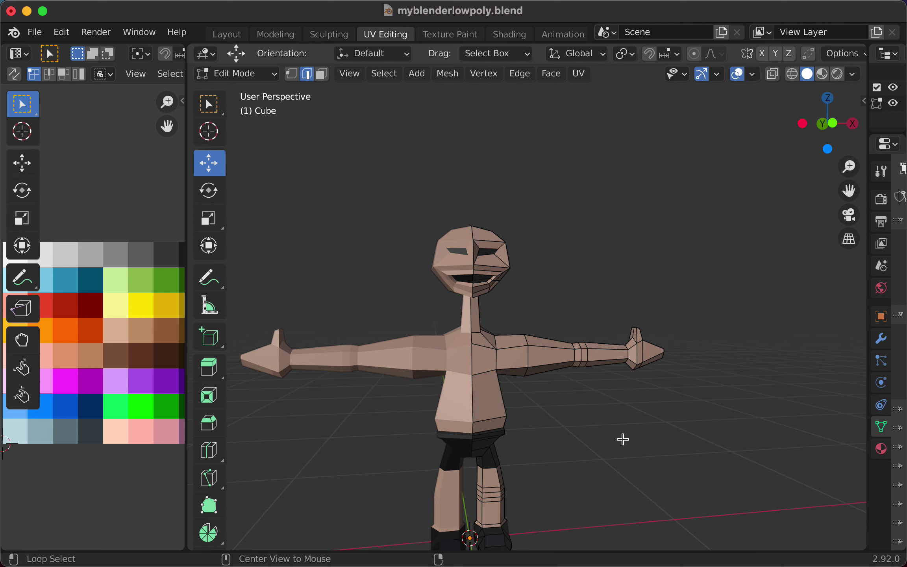
- Turn on X-ray, select the whole editable half of the head, and scale it up uniformly
key("alt+z")
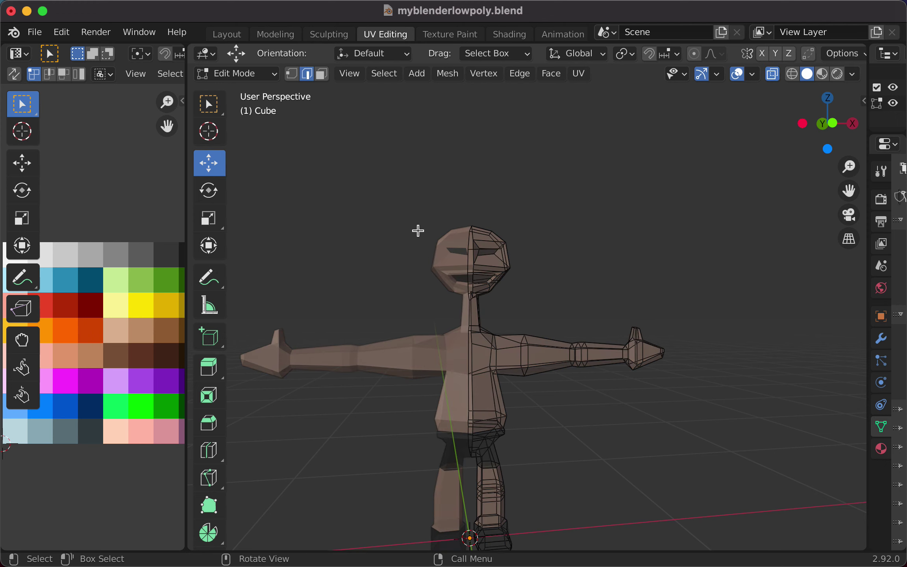
left_click_drag(418, 231, 519, 307)
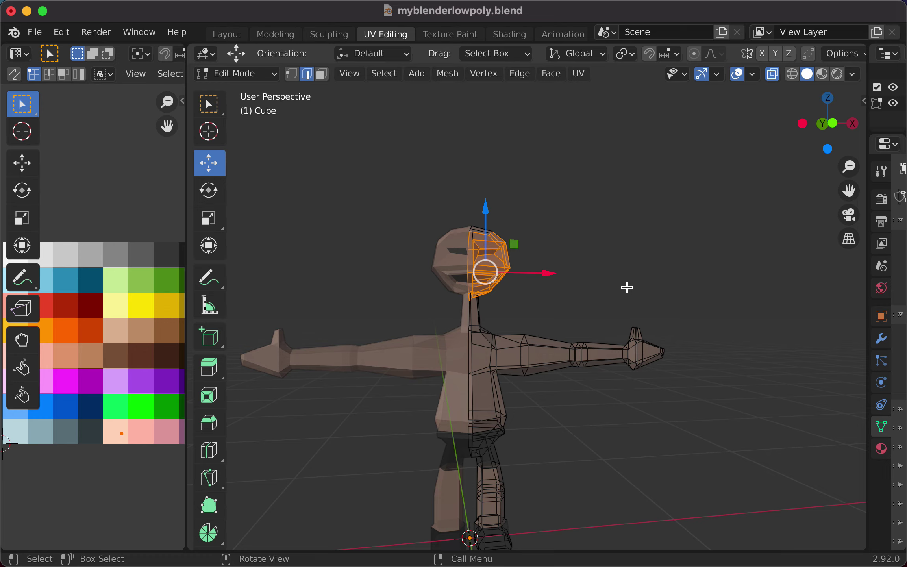
middle_click_drag(628, 288, 585, 328)
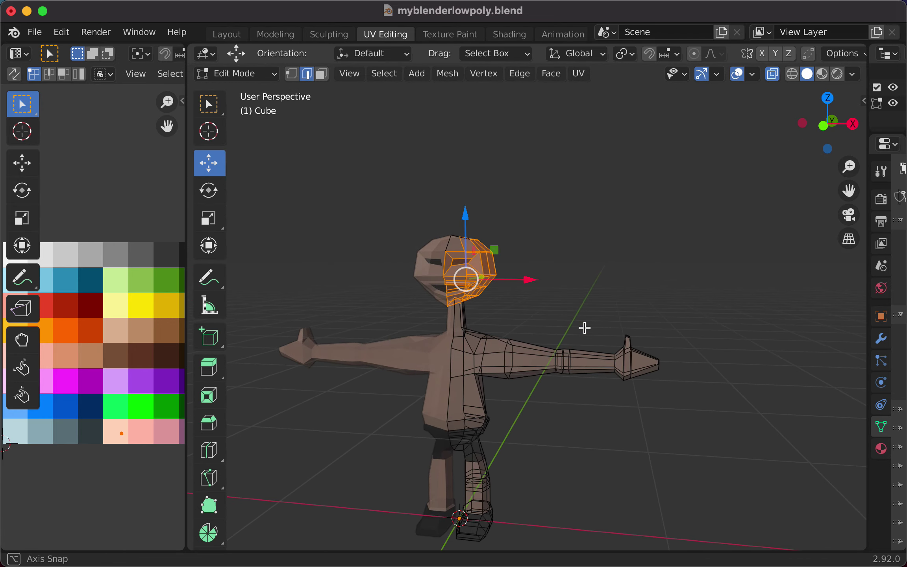
left_click_drag(338, 213, 564, 315)
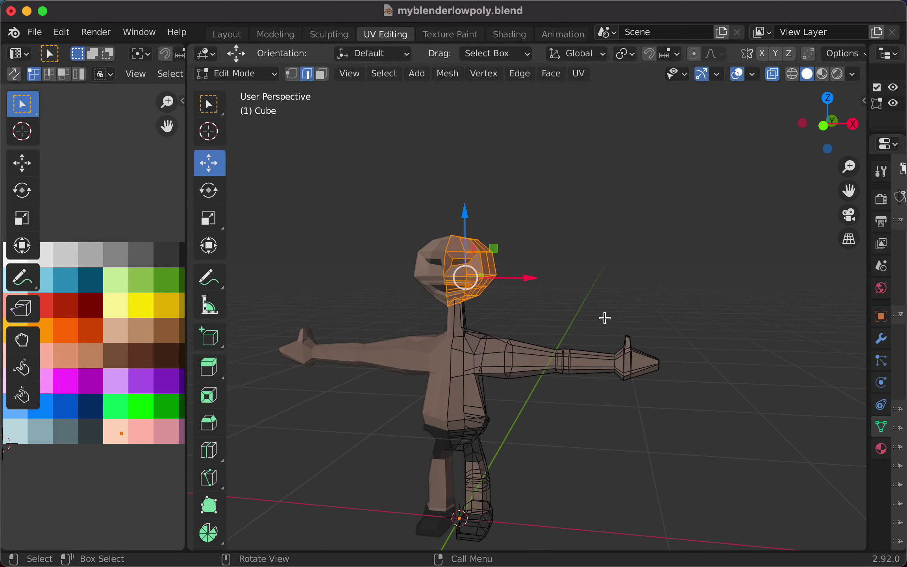
mouse_move(605, 318)
middle_mouse_down()
mouse_move(519, 341)
mouse_move(351, 314)
mouse_move(377, 270)
mouse_move(554, 317)
mouse_move(614, 280)
mouse_move(607, 322)
middle_mouse_up()
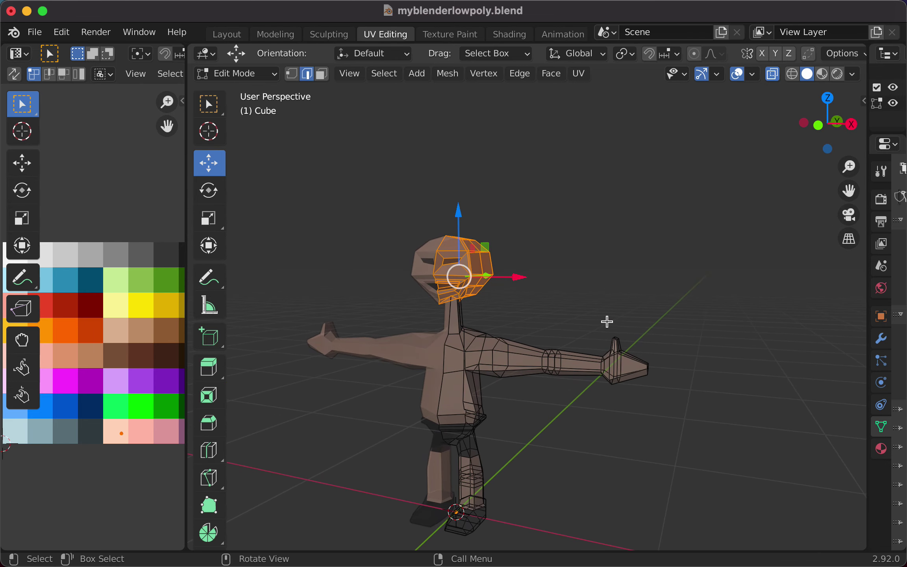
key("s")
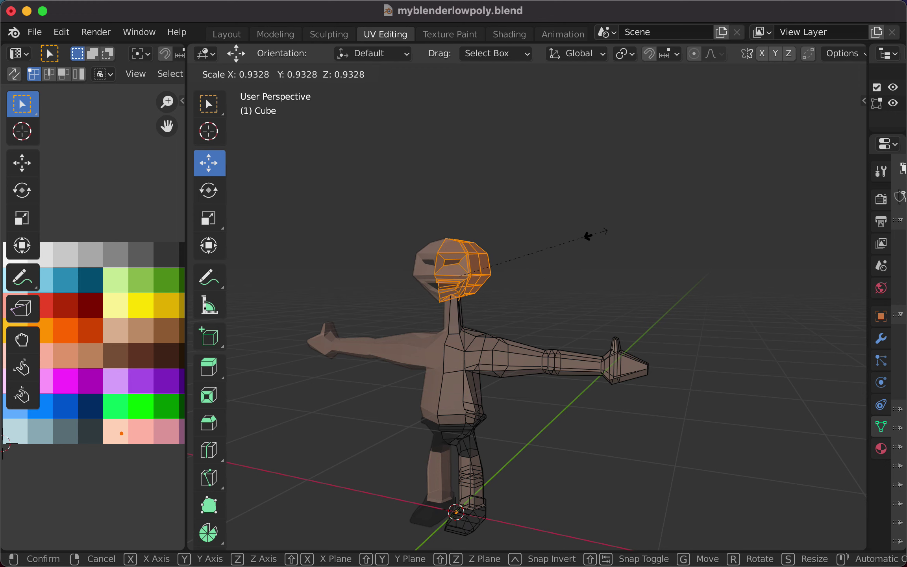
left_click(637, 221)
middle_click_drag(549, 340, 599, 364)
left_click(621, 429)
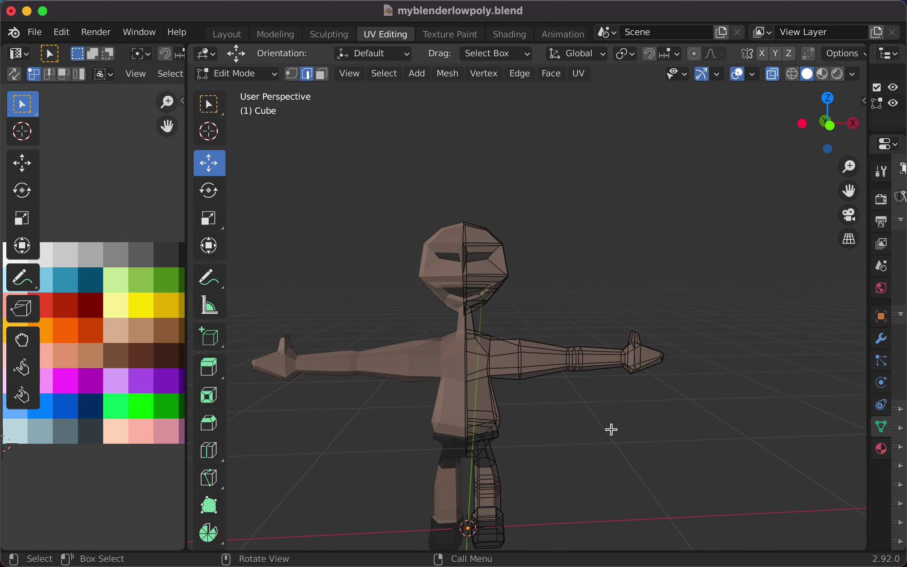
- Box-select the enlarged head in X-ray and lower it along the Z axis to shorten the neck
middle_click_drag(609, 427, 598, 390)
scroll(604, 415, "down", 2)
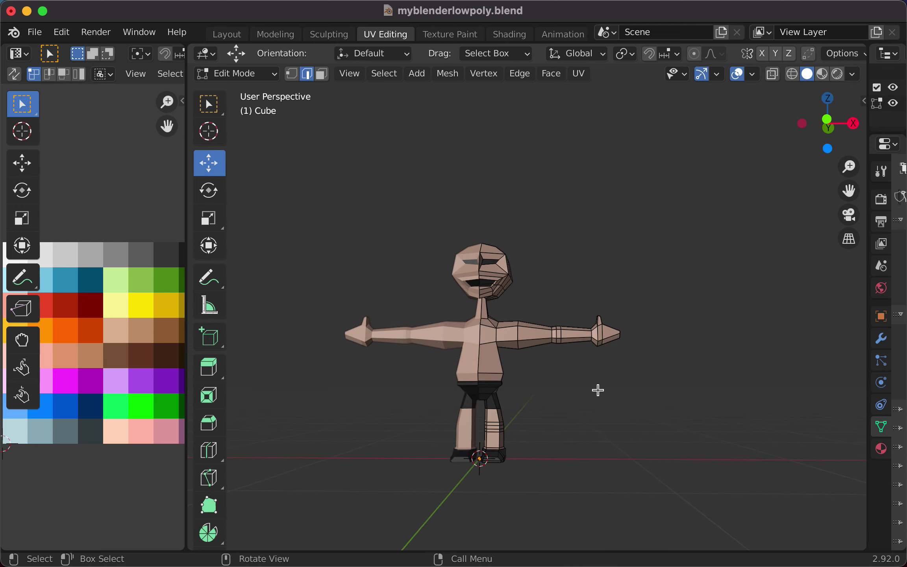
scroll(598, 390, "up", 2)
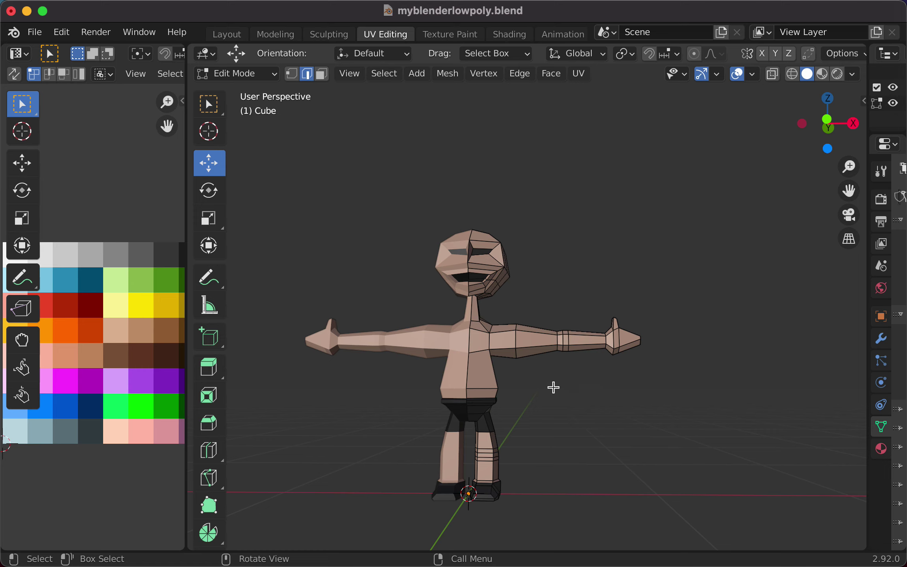
key("alt+z")
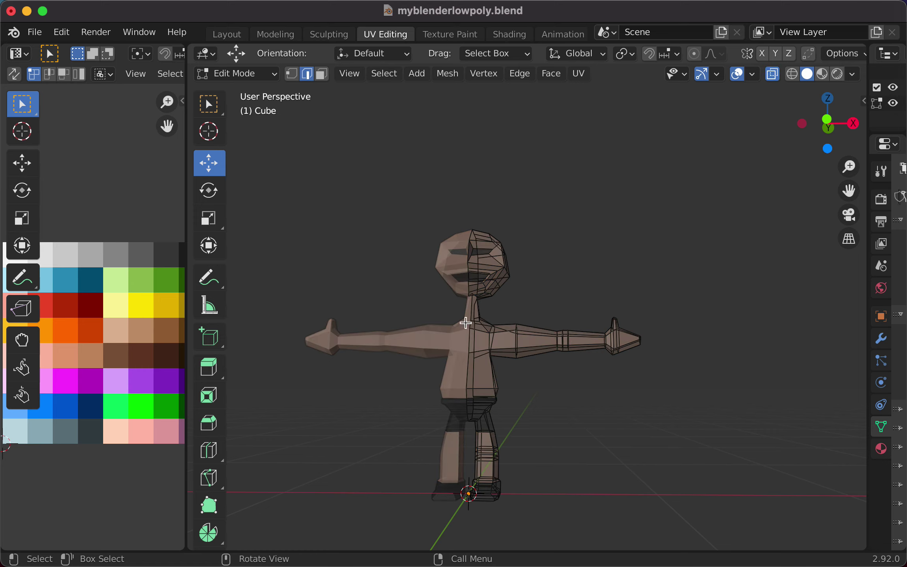
key("b")
left_click_drag(418, 222, 523, 304)
left_click_drag(488, 210, 484, 220)
middle_click_drag(507, 239, 544, 260)
left_click(671, 264)
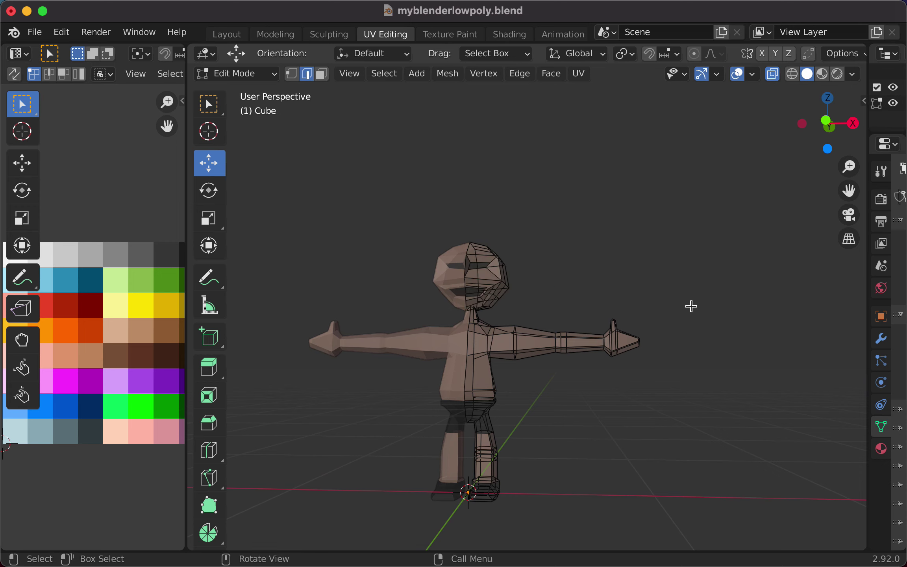
- In vertex selection, move the outer cheek vertex slightly inward along X and raise it a little along Z
middle_click_drag(687, 302, 706, 313)
scroll(664, 324, "up", 4)
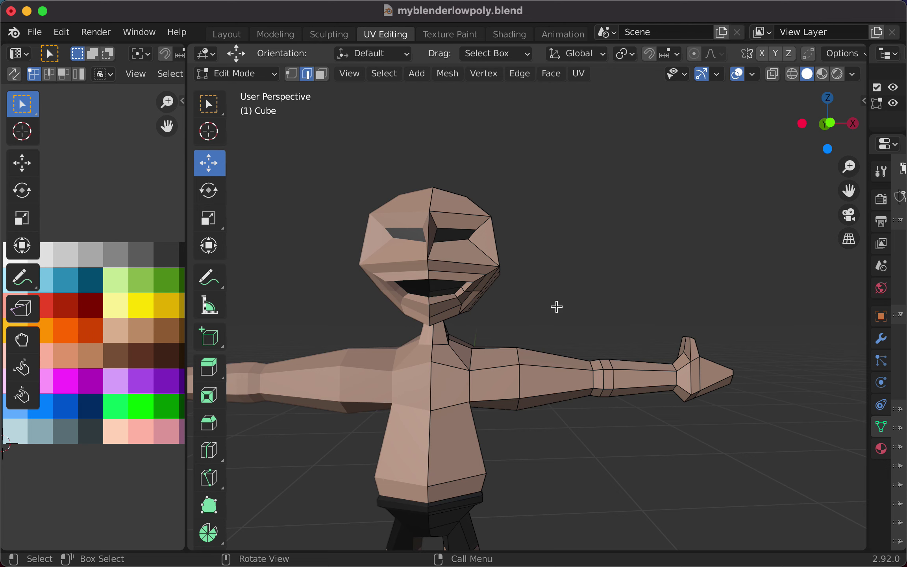
key("1")
left_click(499, 266)
left_click_drag(568, 267, 556, 271)
middle_click_drag(557, 271, 611, 326)
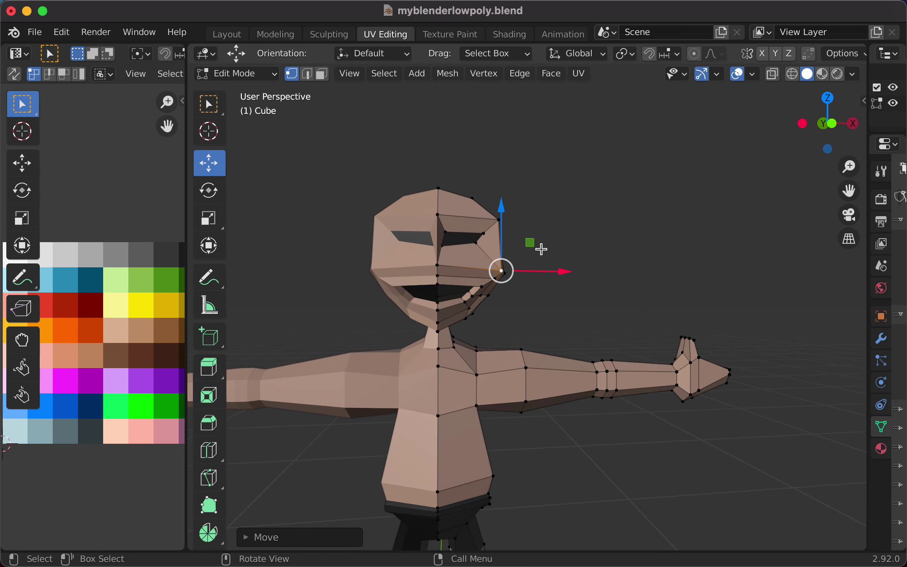
left_click_drag(507, 224, 507, 211)
middle_click_drag(611, 293, 551, 292)
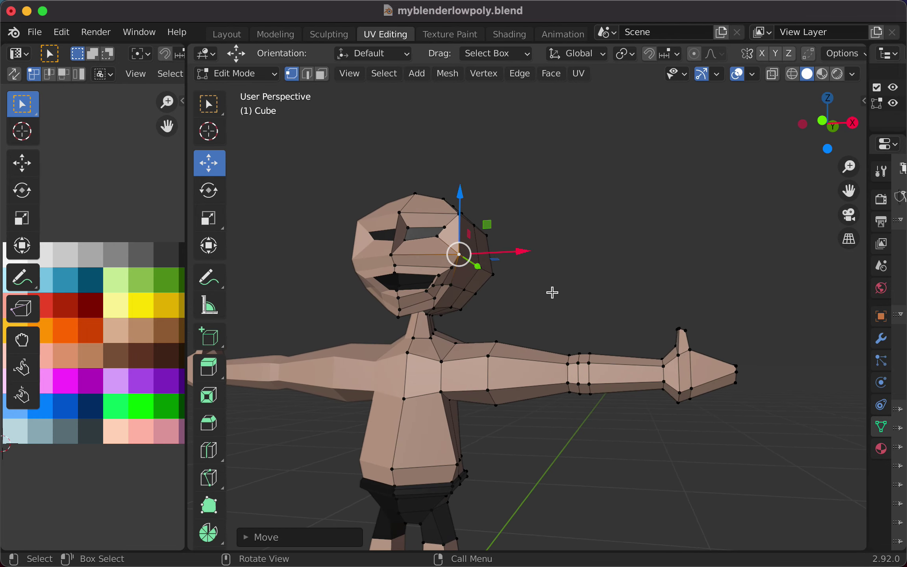
left_click(553, 294)
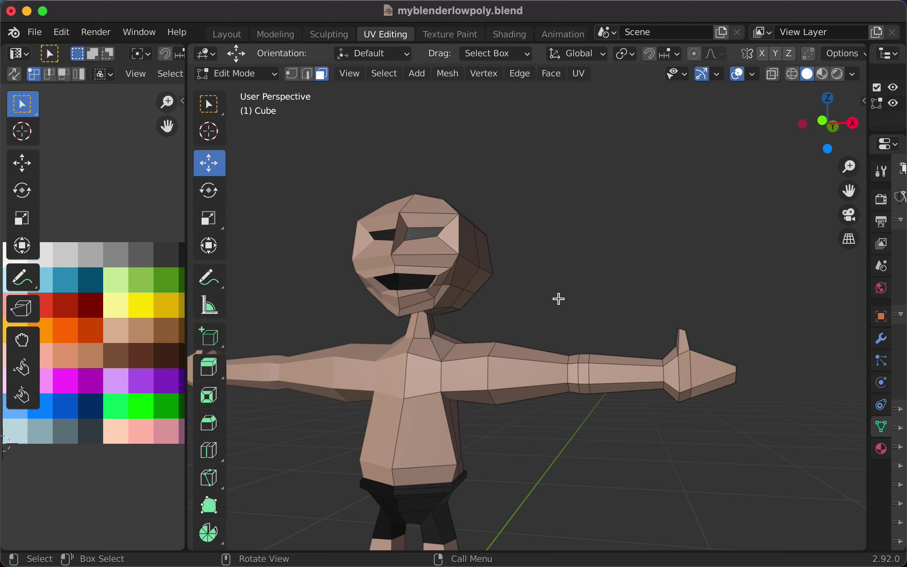
- Colour the chin, jaw, cheek and upper-lip faces as a beard by moving their UVs onto the darkest grey swatch
middle_click_drag(576, 317, 510, 334)
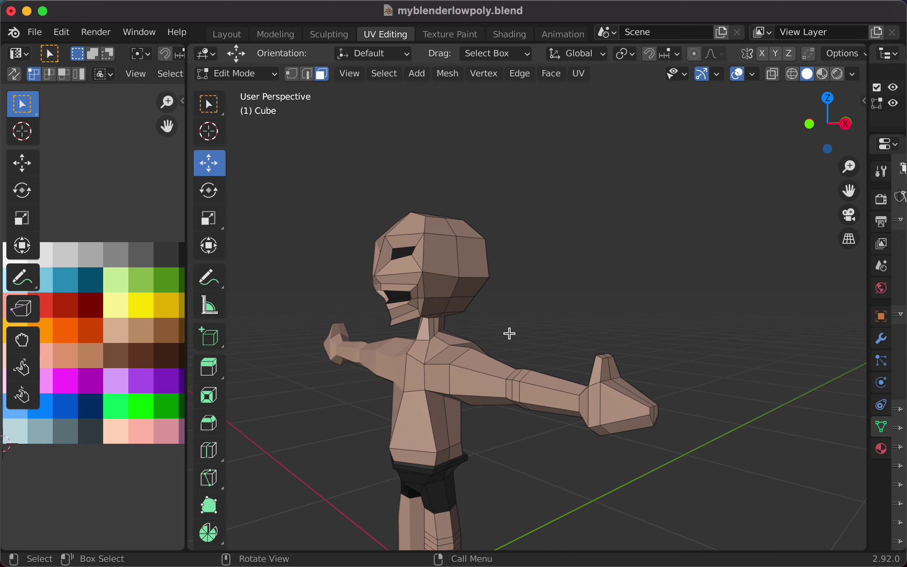
left_click(437, 291, "shift")
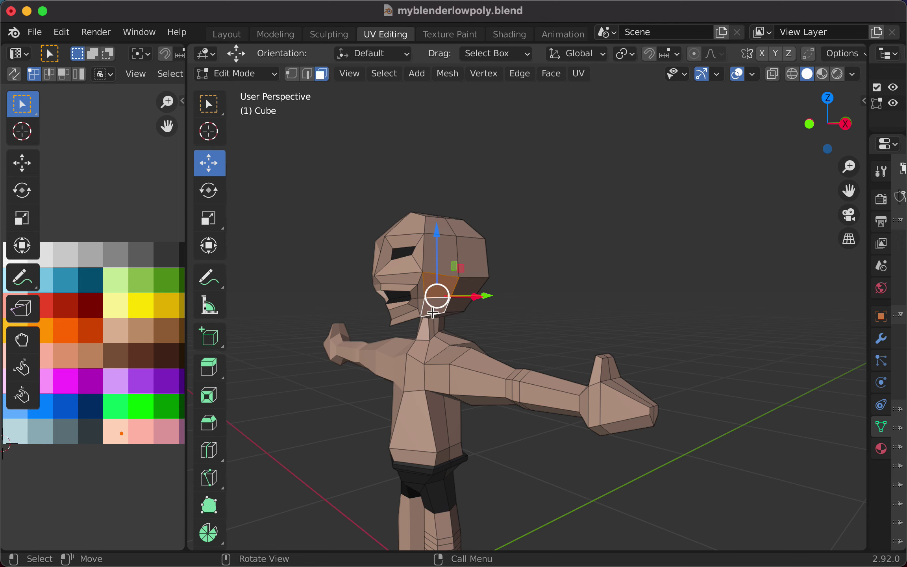
middle_click_drag(447, 309, 508, 309)
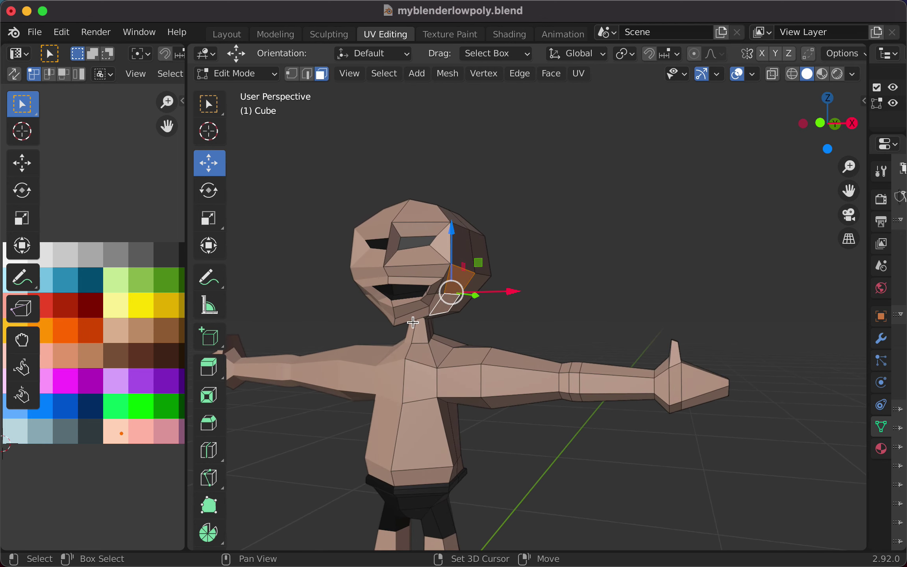
left_click(436, 300, "shift")
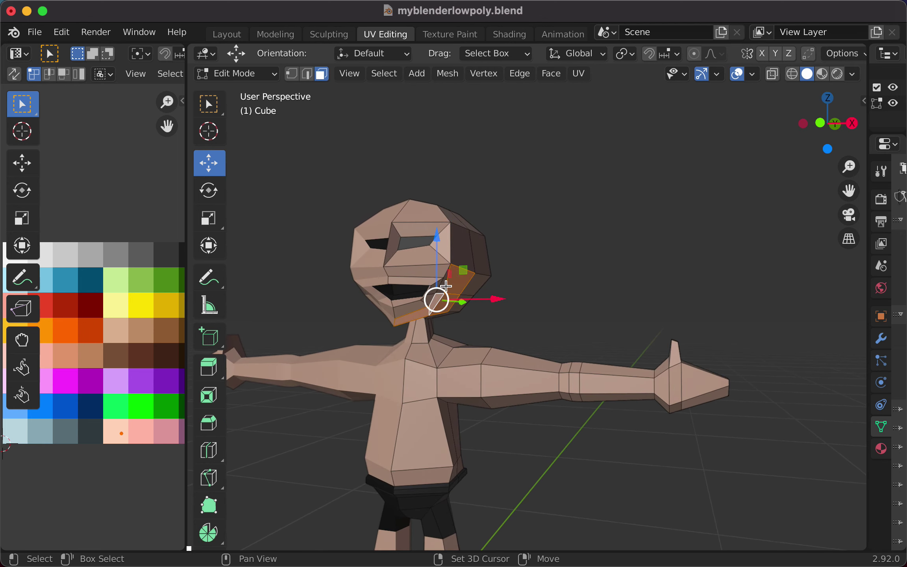
left_click(447, 285, "shift")
left_click(440, 272, "shift")
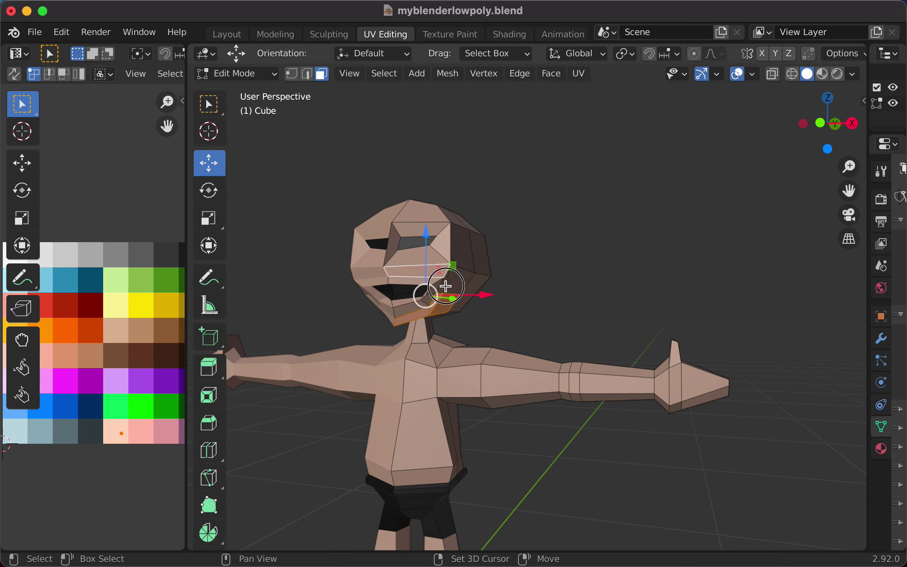
left_click(458, 287, "shift")
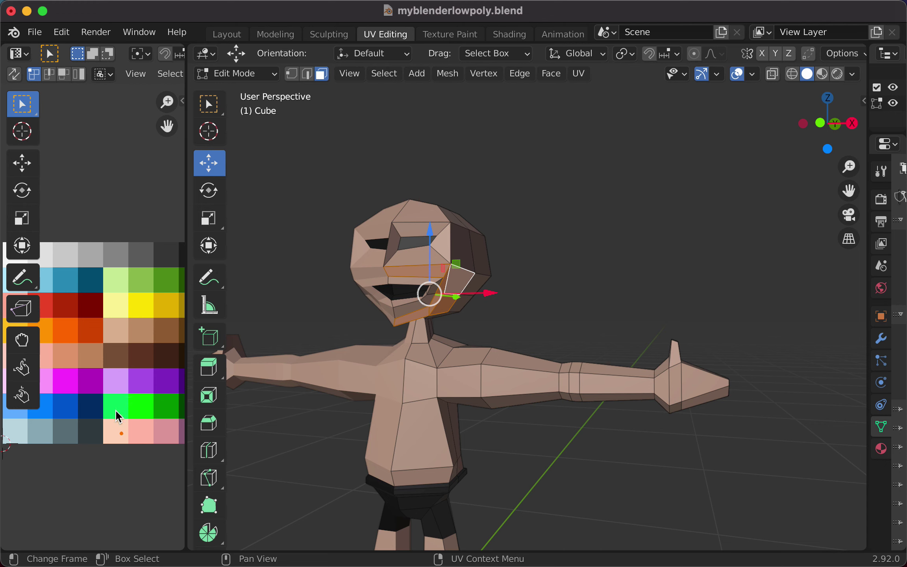
key("g")
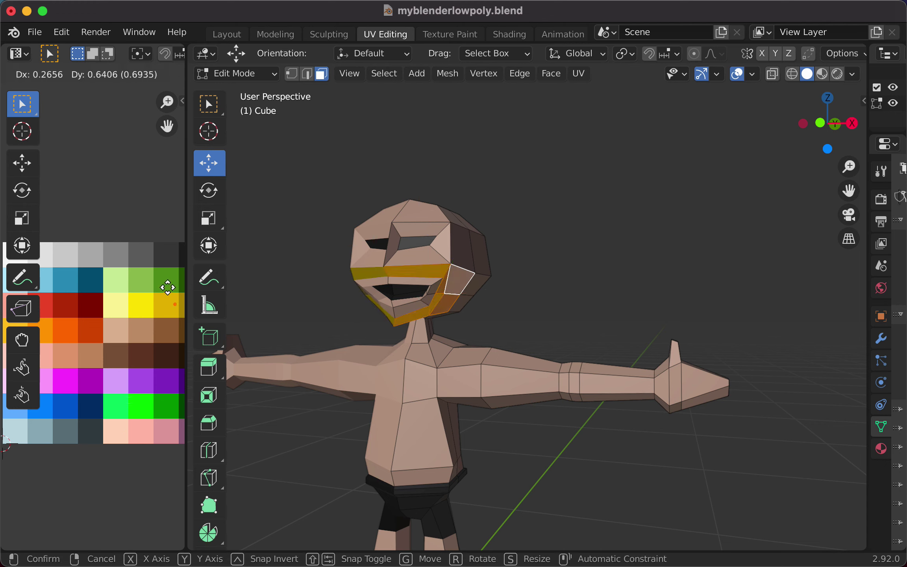
left_click(168, 247)
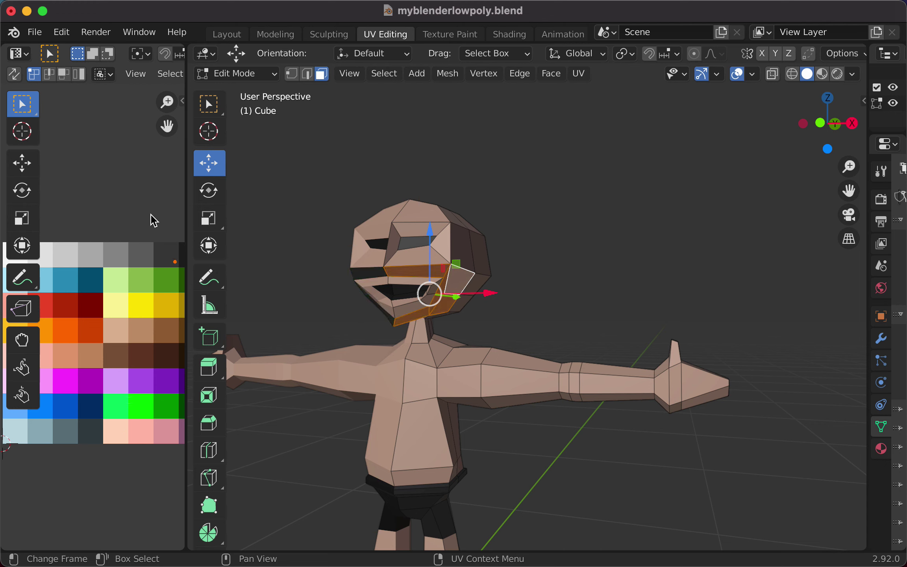
scroll(606, 288, "down", 3)
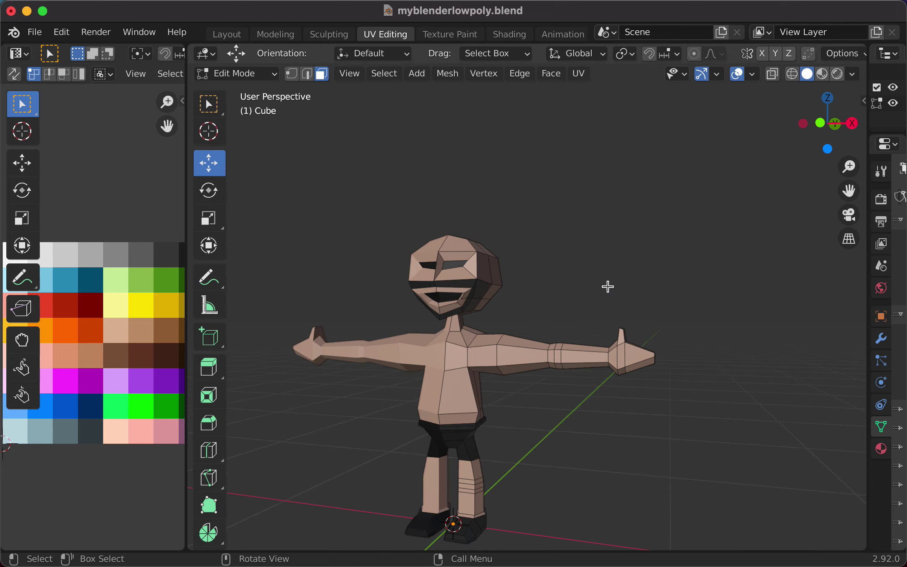
- Colour the upper chest face and the front forearm face by moving their UVs onto the dark grey swatch
middle_click_drag(606, 288, 529, 318)
middle_click_drag(478, 321, 712, 320)
scroll(577, 313, "up", 6)
scroll(668, 315, "down", 2)
middle_click_drag(646, 316, 622, 328)
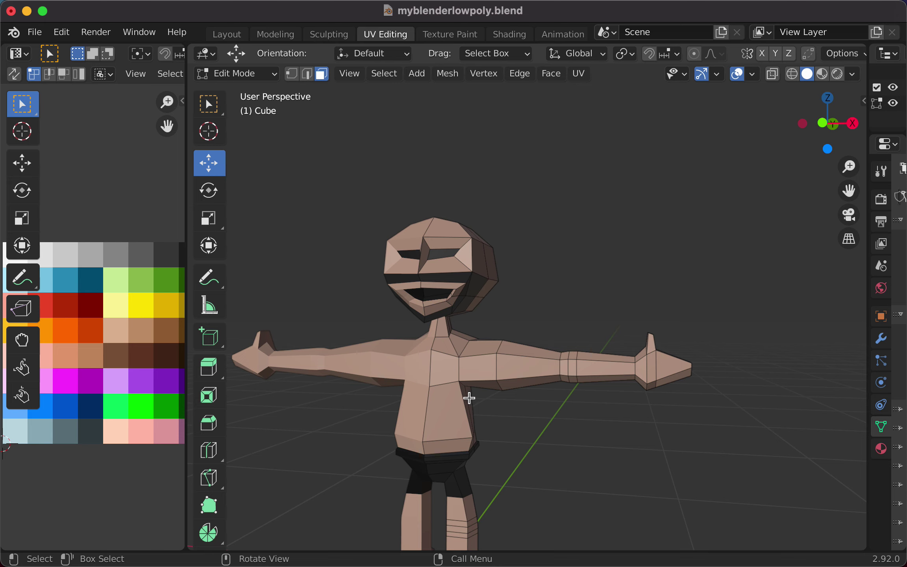
left_click(444, 370)
left_click(527, 369, "shift")
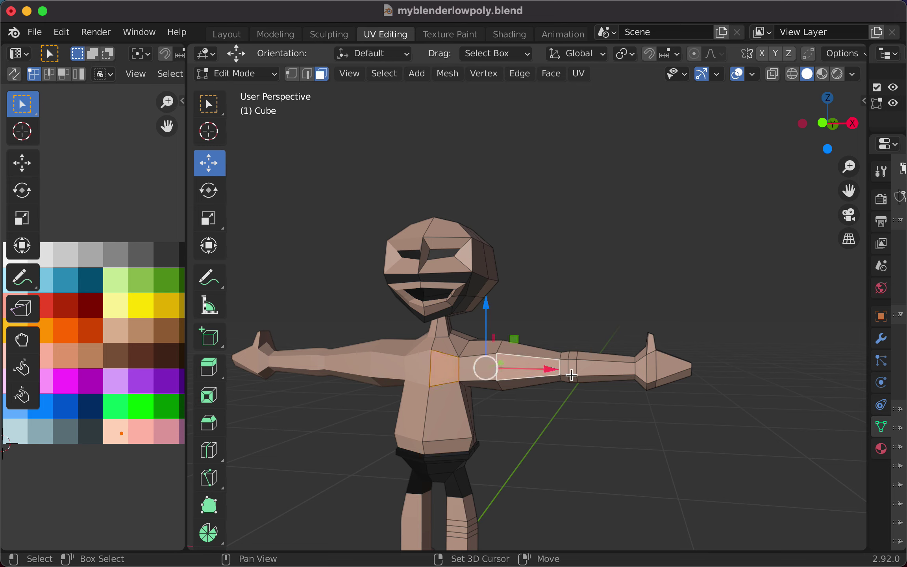
left_click(512, 375, "shift")
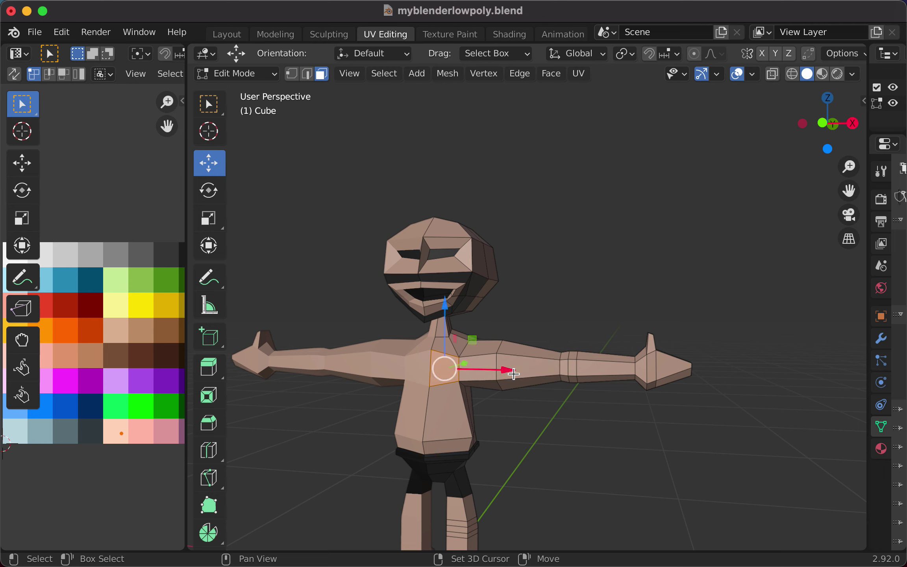
left_click(592, 368, "shift")
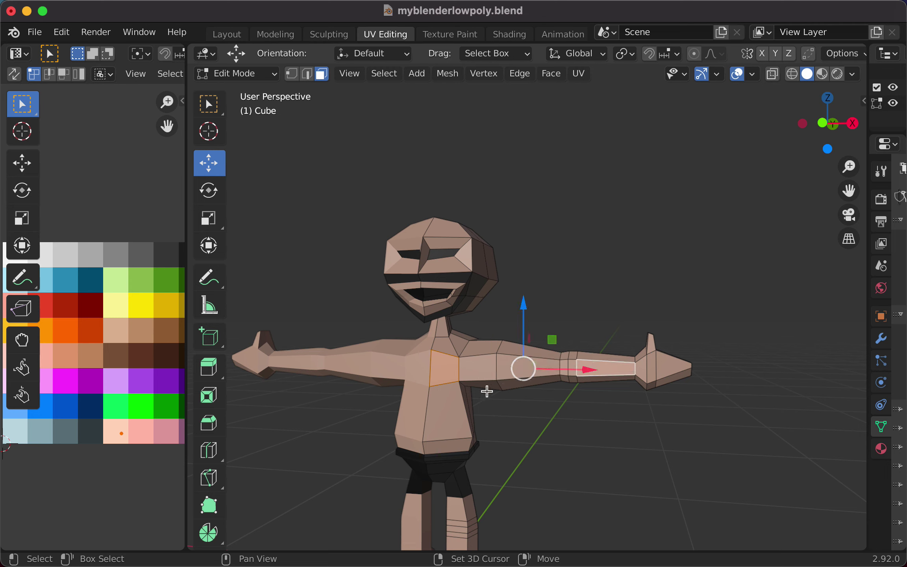
key("g")
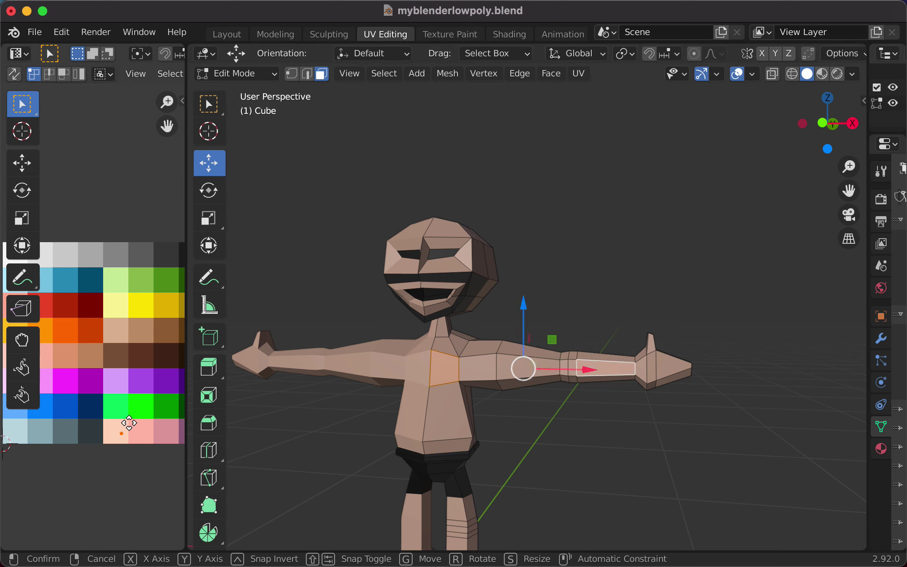
left_click(173, 248)
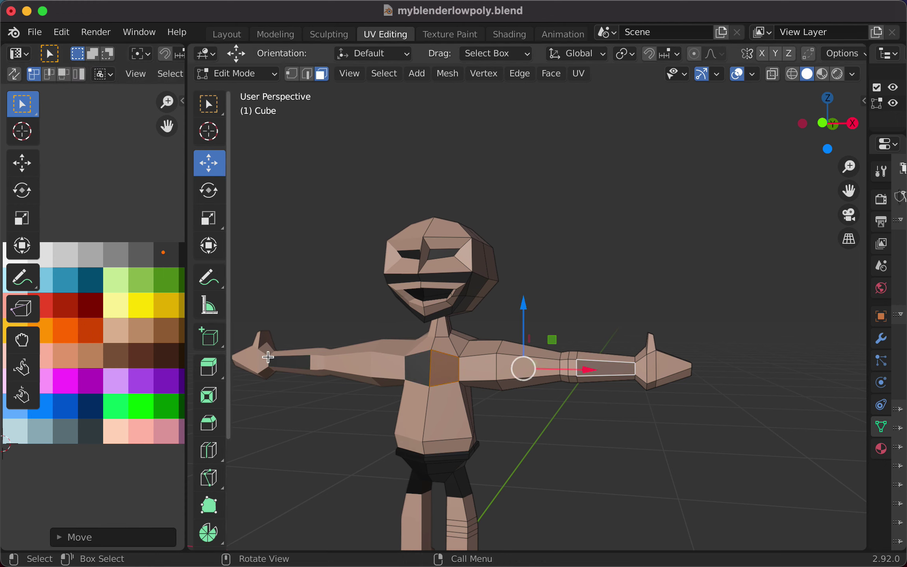
- Return the front forearm face to skin colour by moving its UVs onto the light peach swatch
left_click(499, 430)
scroll(669, 456, "down", 2)
middle_click_drag(678, 457, 658, 478)
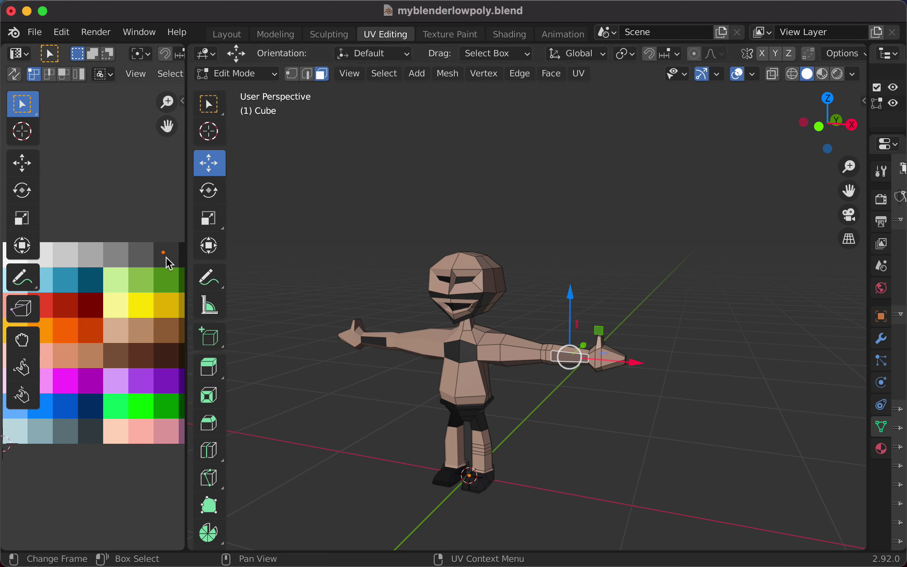
key("g")
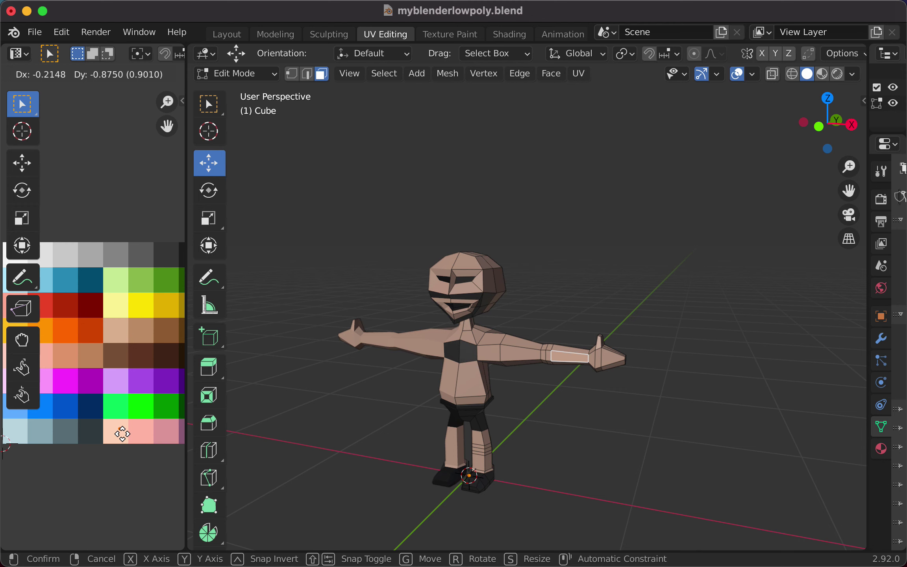
left_click(122, 433)
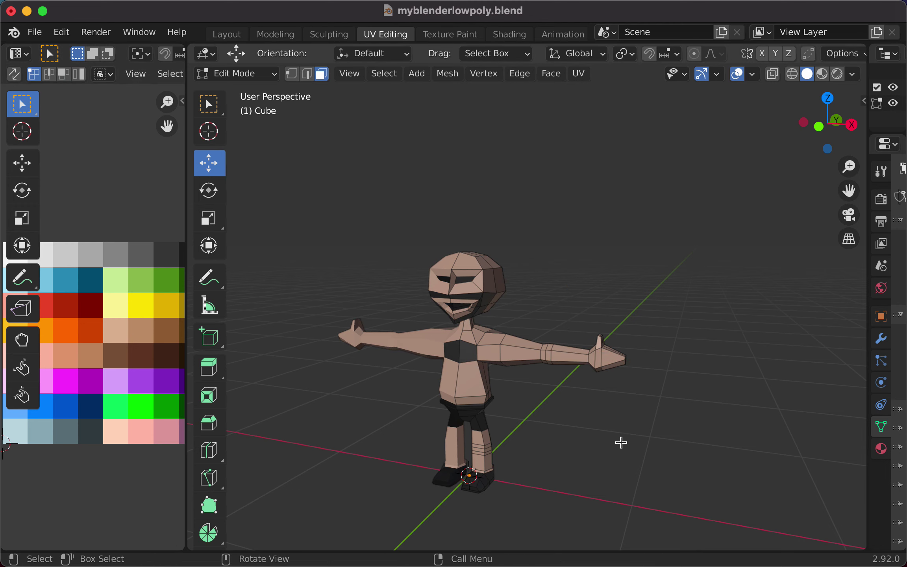
- Colour the back forearm face by moving its UVs onto the dark grey swatch
middle_click_drag(622, 441, 365, 434)
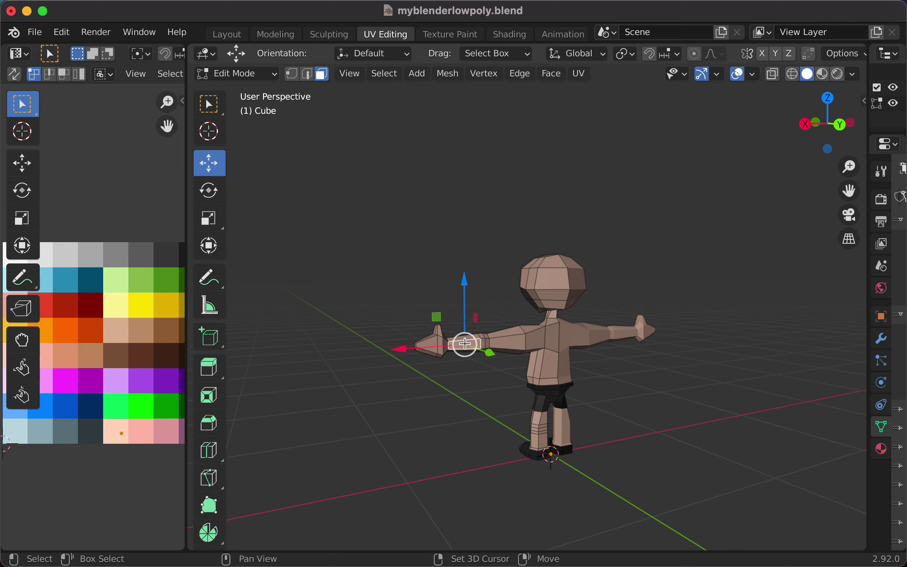
key("g")
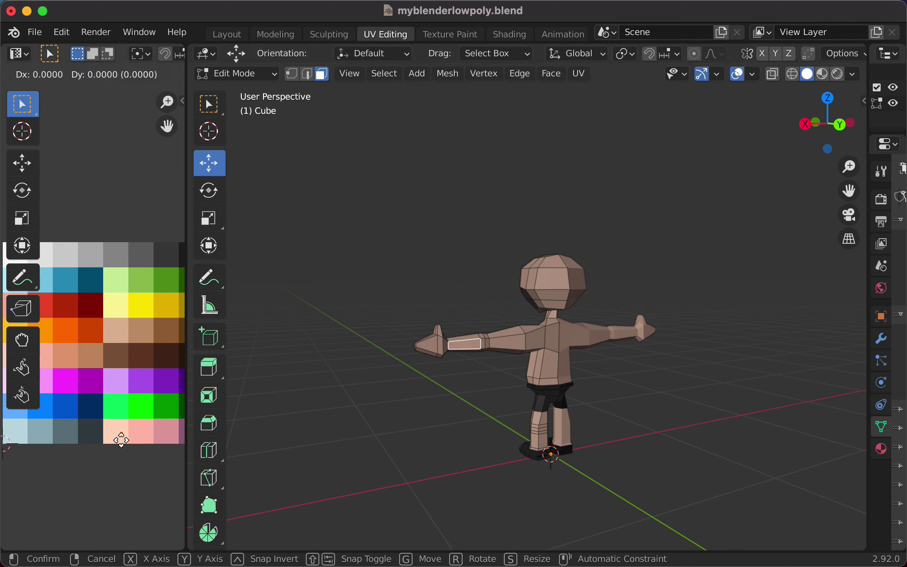
left_click(173, 267)
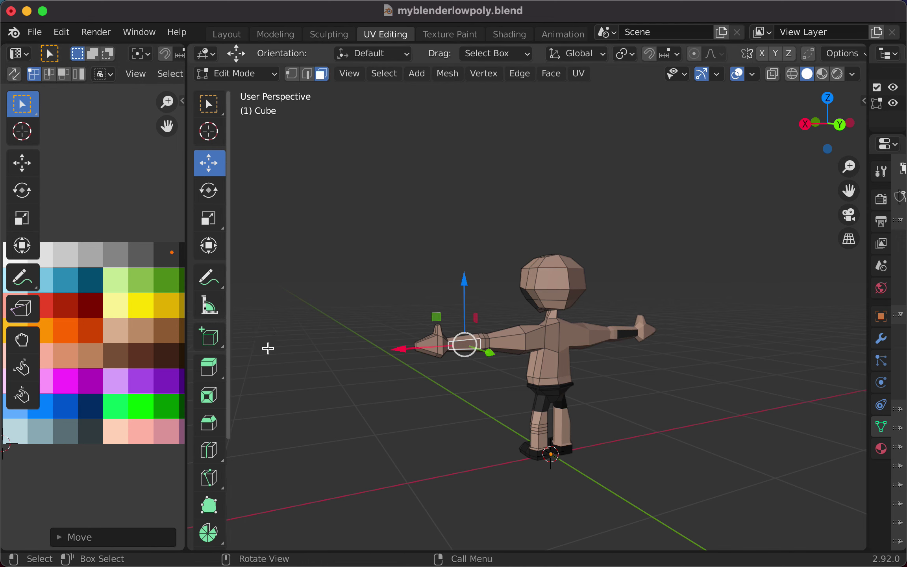
scroll(487, 493, "up", 1)
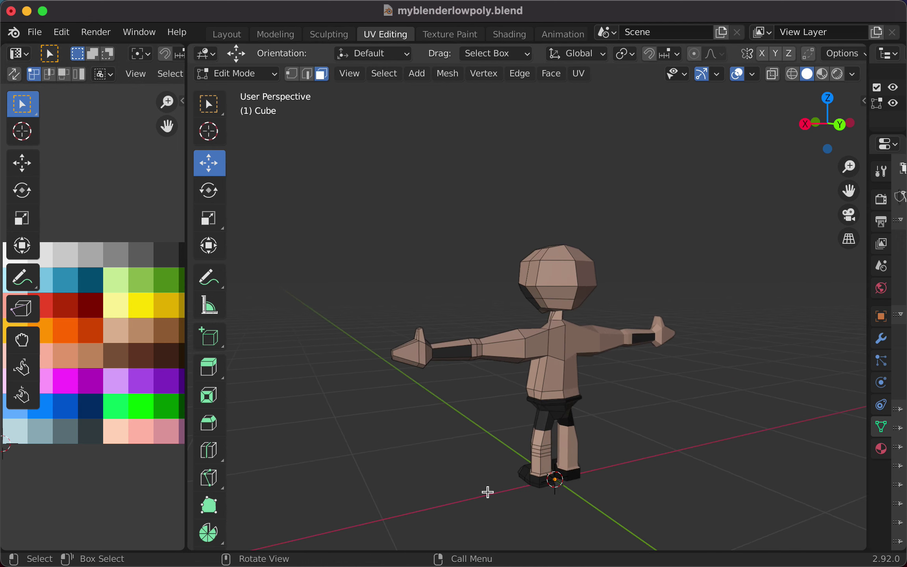
middle_click_drag(484, 479, 747, 462)
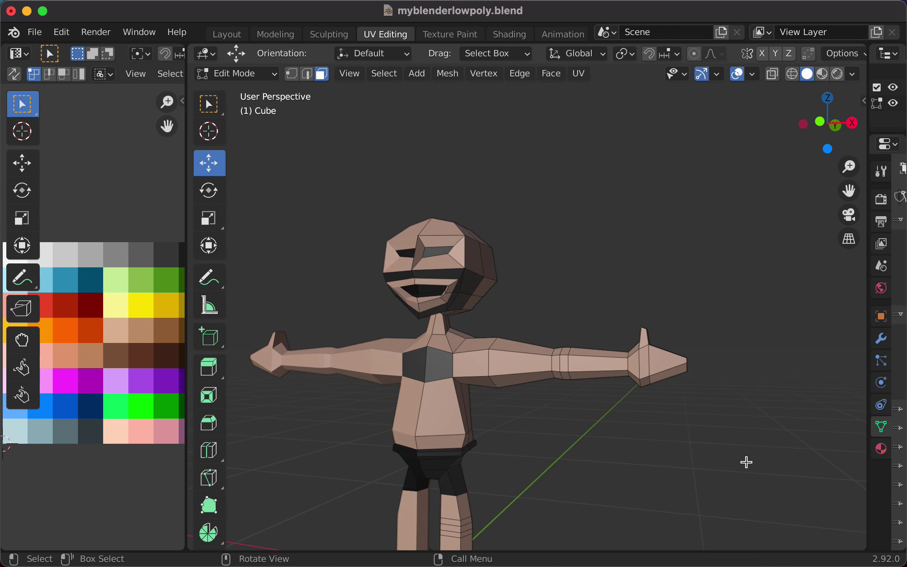
- Colour the front belly face and the back face of the hand by moving their UVs onto the dark grey swatch
left_click(436, 411)
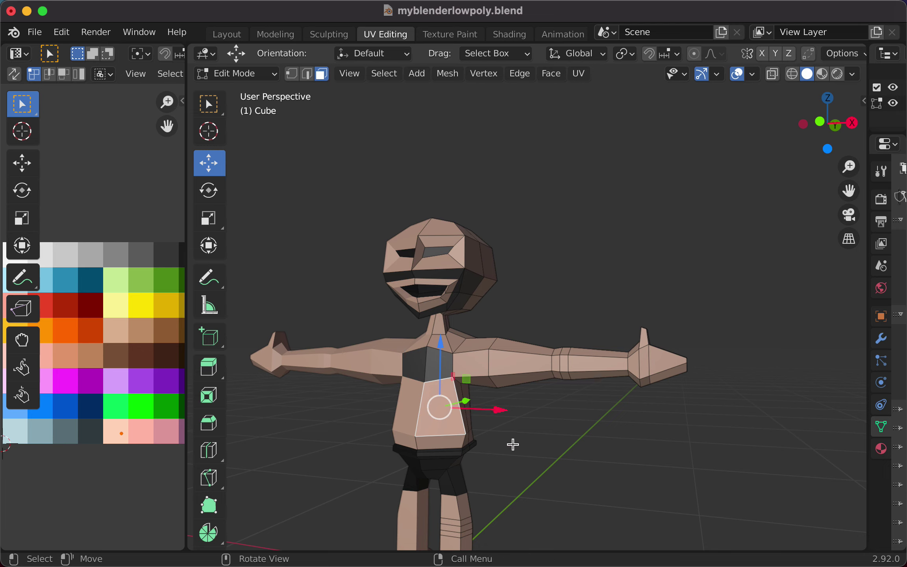
middle_click_drag(542, 442, 301, 446)
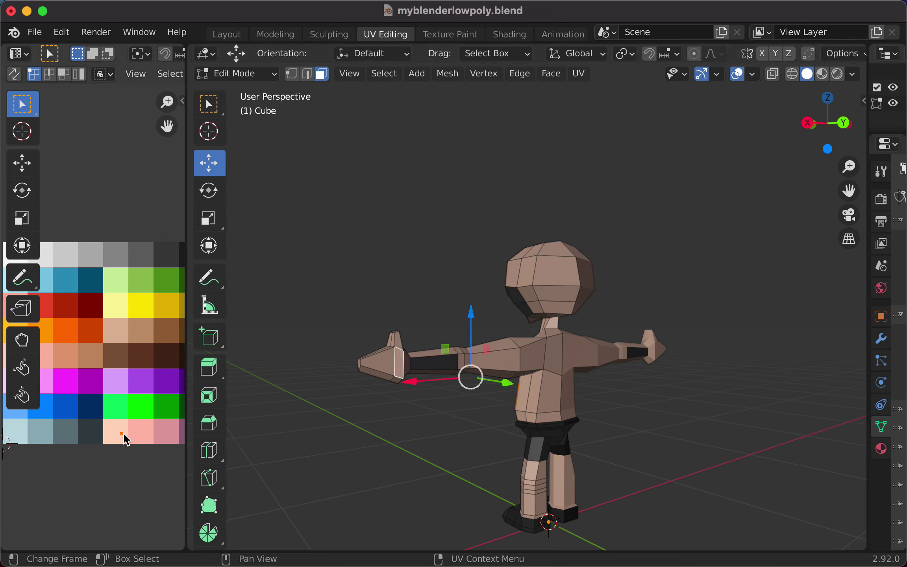
key("g")
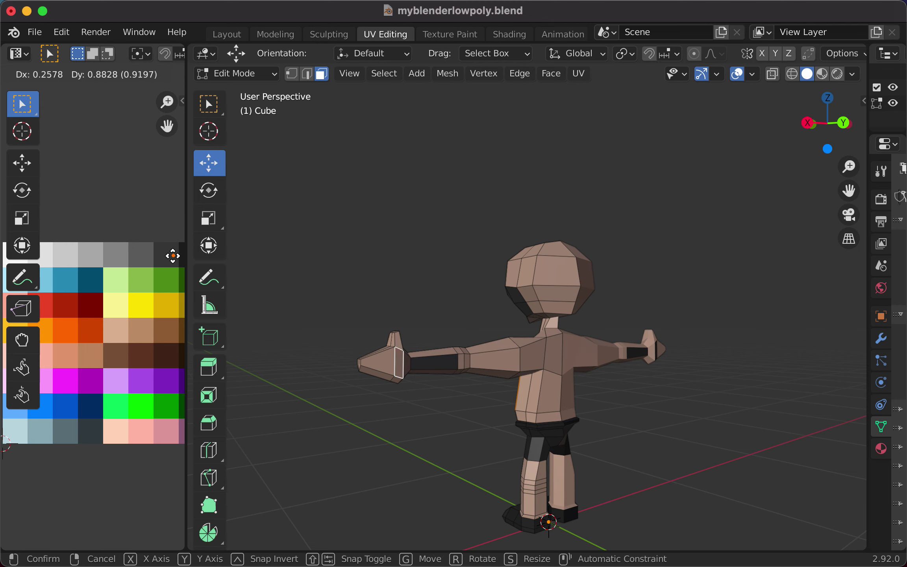
left_click(173, 257)
left_click(280, 324)
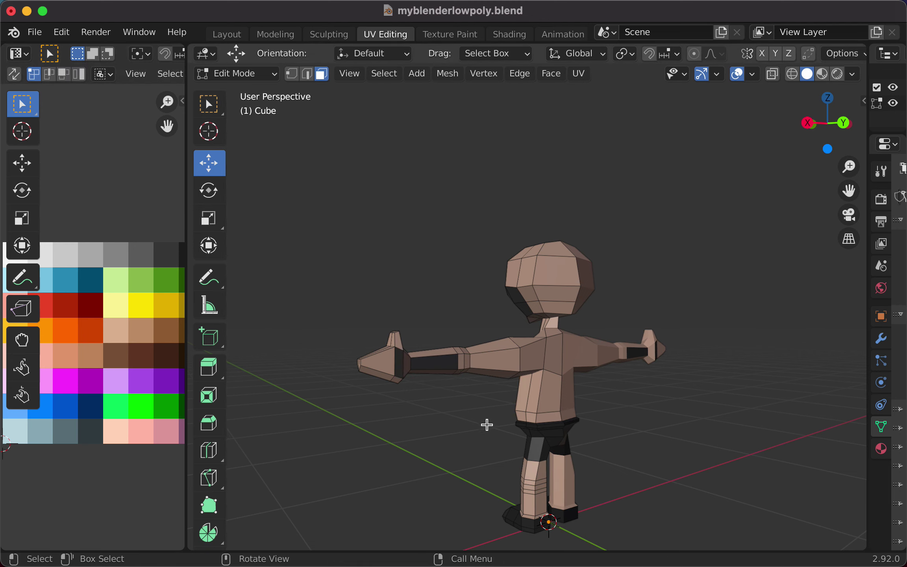
- Examine the dark torso colouring on the whole character from the front, side and below
middle_click_drag(487, 425, 691, 379)
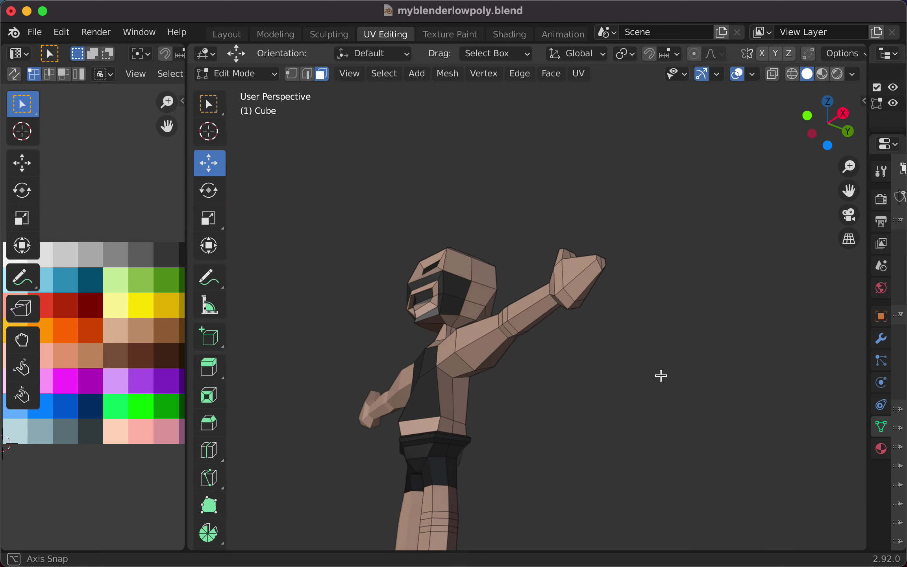
middle_click_drag(564, 334, 489, 366)
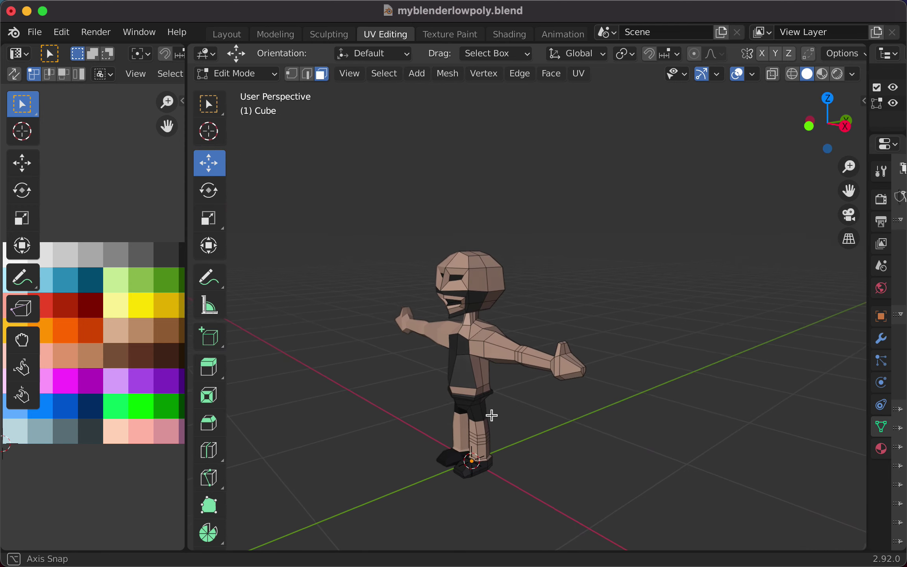
middle_click_drag(492, 415, 481, 390)
scroll(472, 366, "up", 4)
middle_click_drag(497, 324, 614, 300)
scroll(613, 301, "down", 5)
scroll(611, 313, "down", 2)
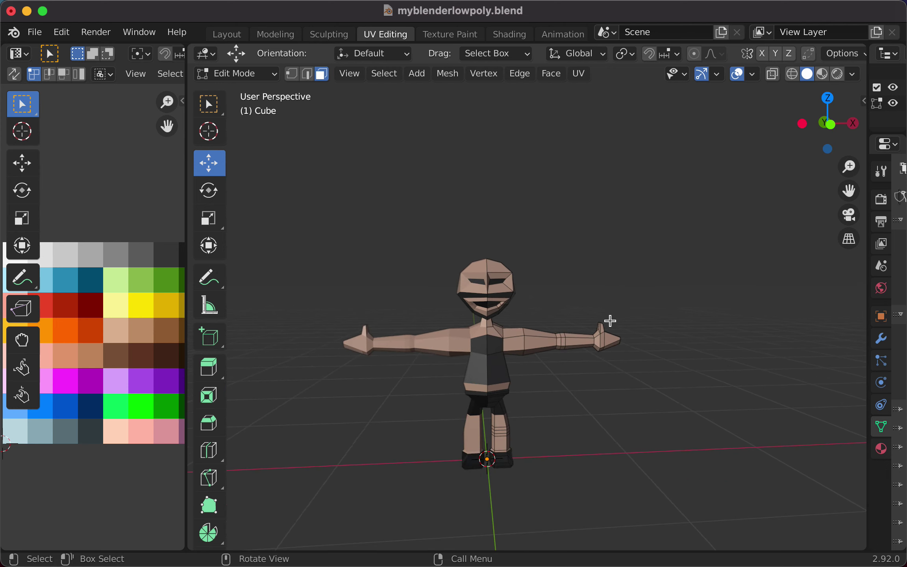
middle_click_drag(600, 383, 517, 367)
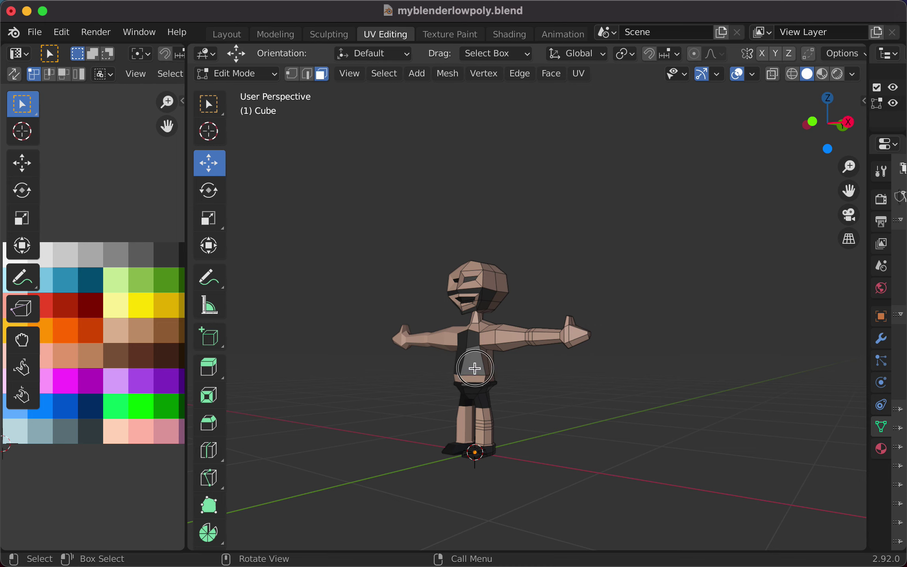
- Return the front belly face to skin colour by moving its UVs onto the light peach swatch
left_click(216, 335)
key("g")
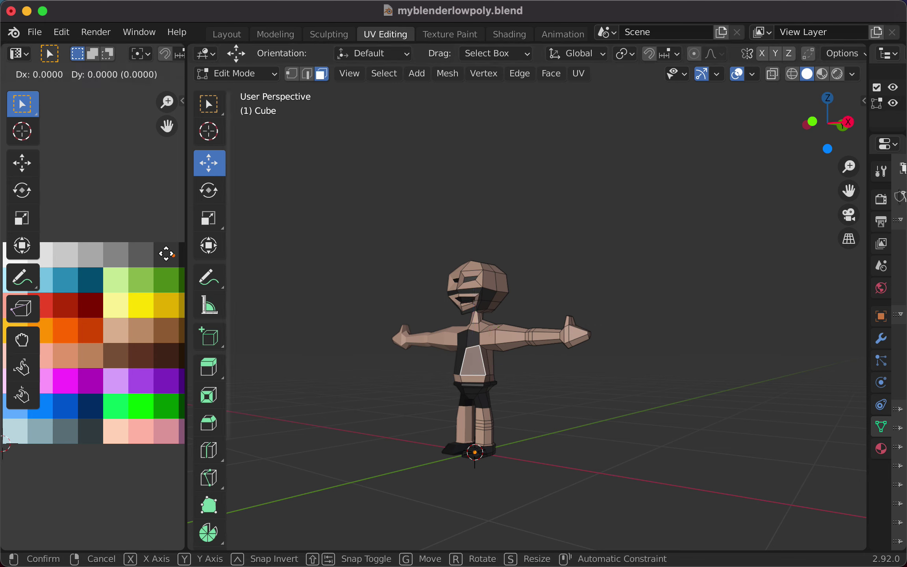
left_click(170, 259)
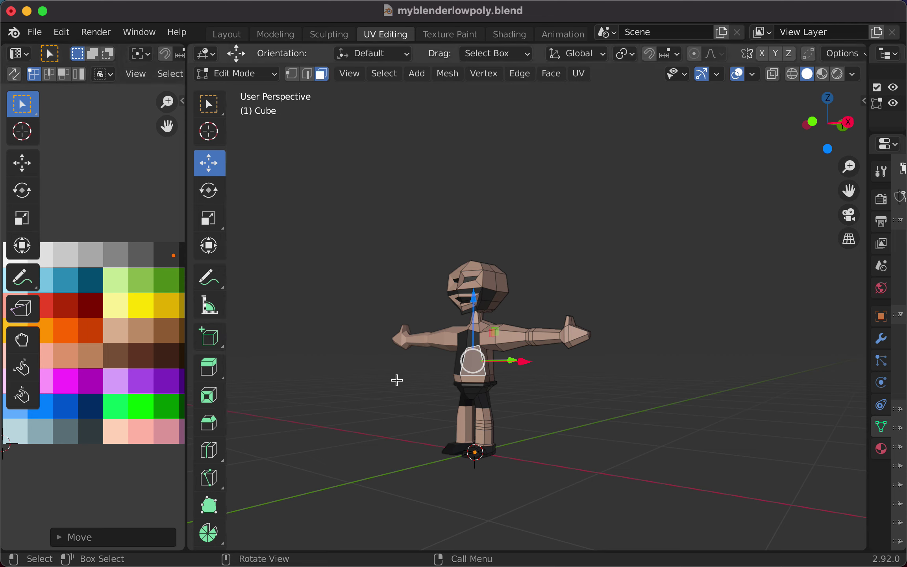
left_click(486, 358)
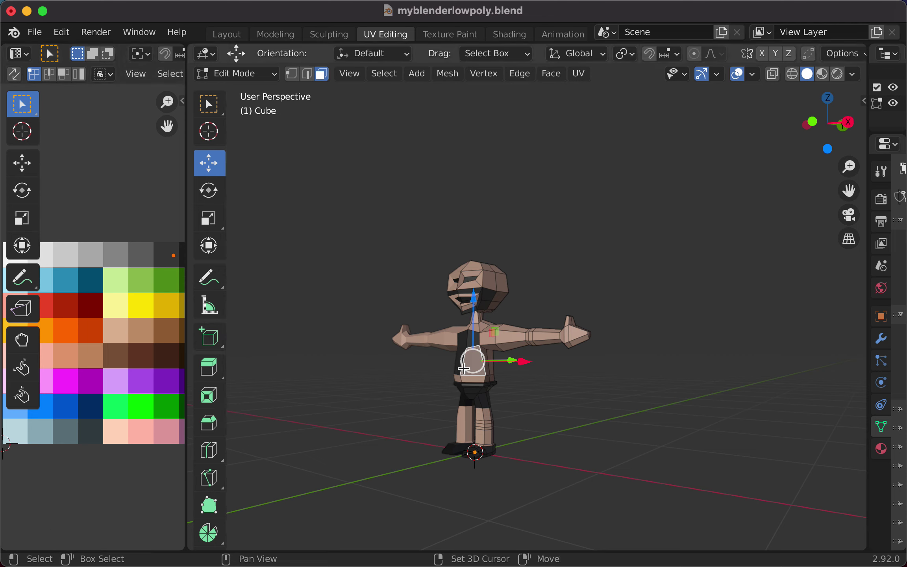
key("g")
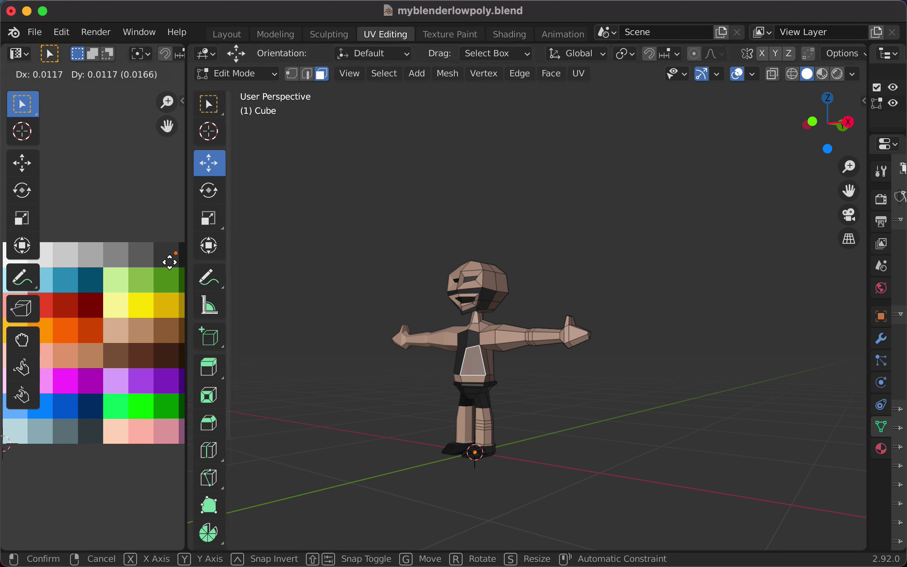
left_click(111, 438)
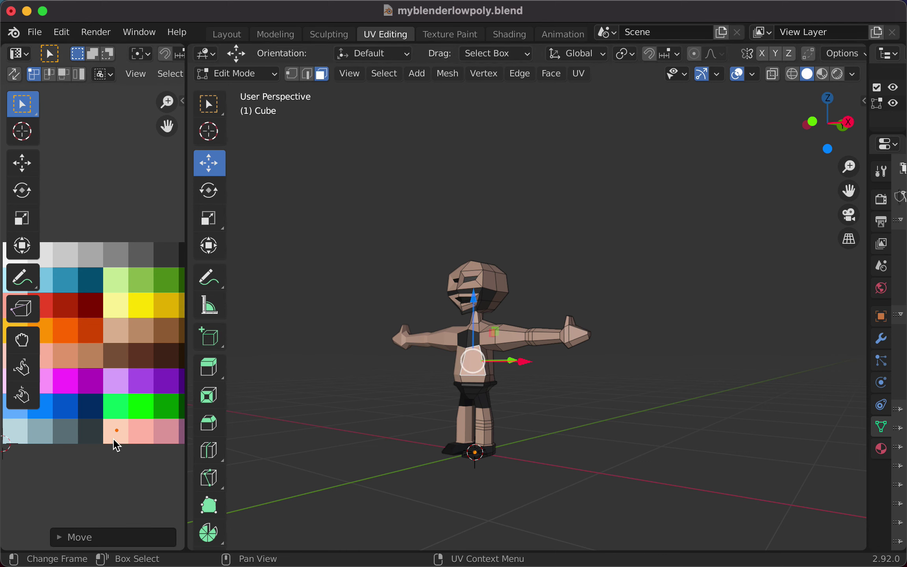
left_click(487, 452)
middle_click_drag(615, 437, 590, 412)
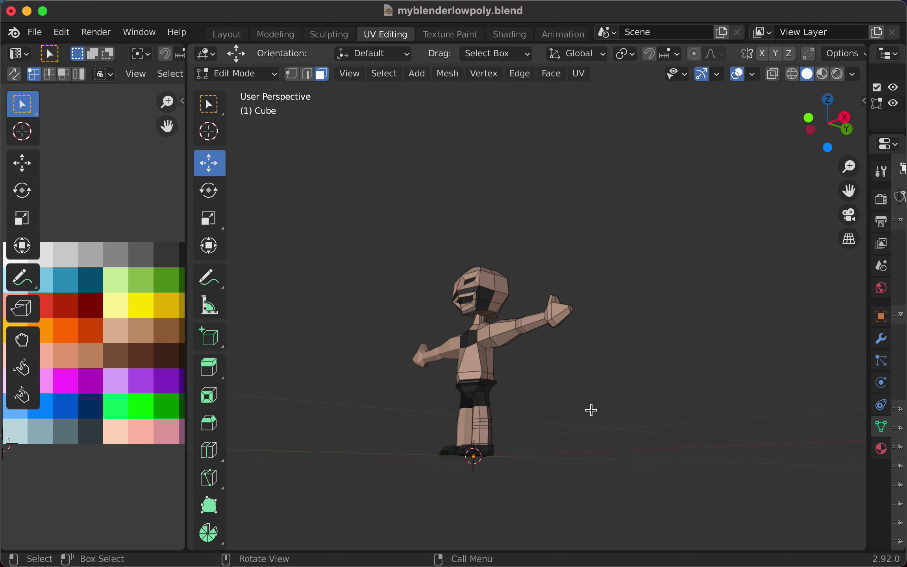
scroll(583, 411, "up", 1)
scroll(539, 421, "up", 2)
mouse_move(539, 421)
middle_mouse_down()
mouse_move(535, 430)
mouse_move(594, 430)
mouse_move(535, 440)
middle_mouse_up()
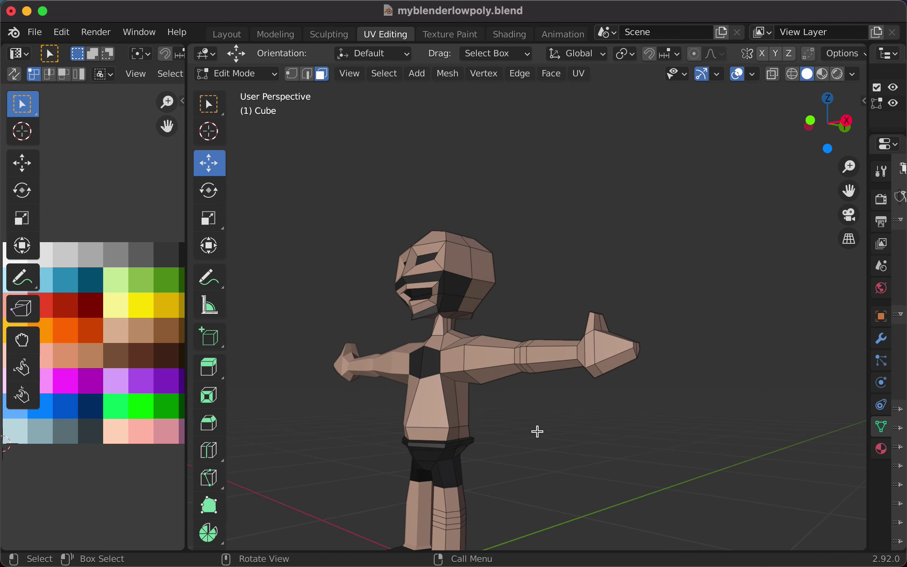
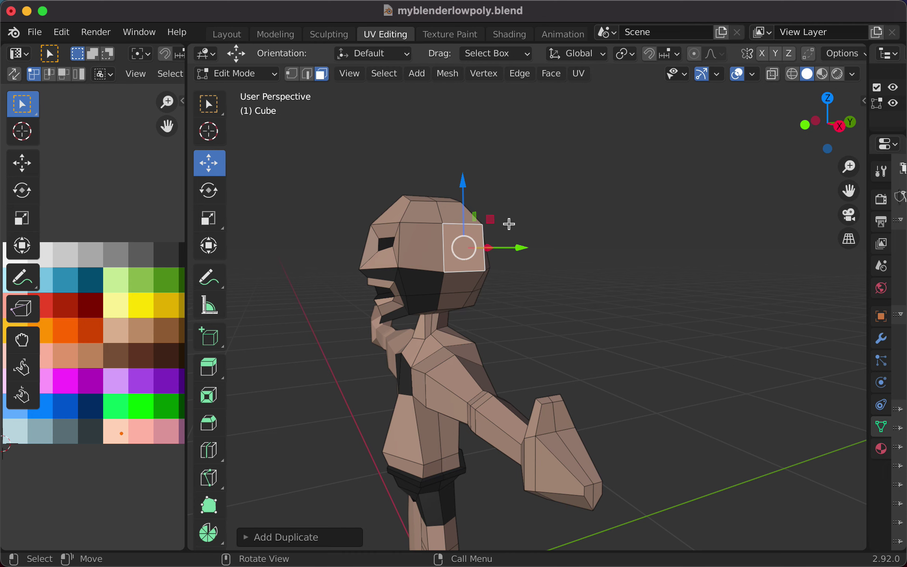
- Scale the duplicated face on the side of the head uniformly to about 0.44 and move it slightly forward along Y
key("s")
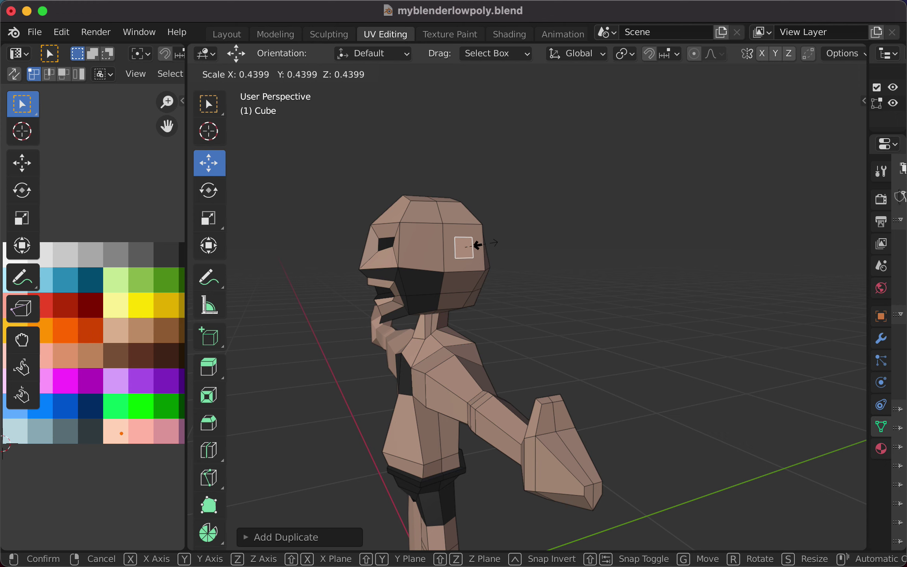
left_click(478, 245)
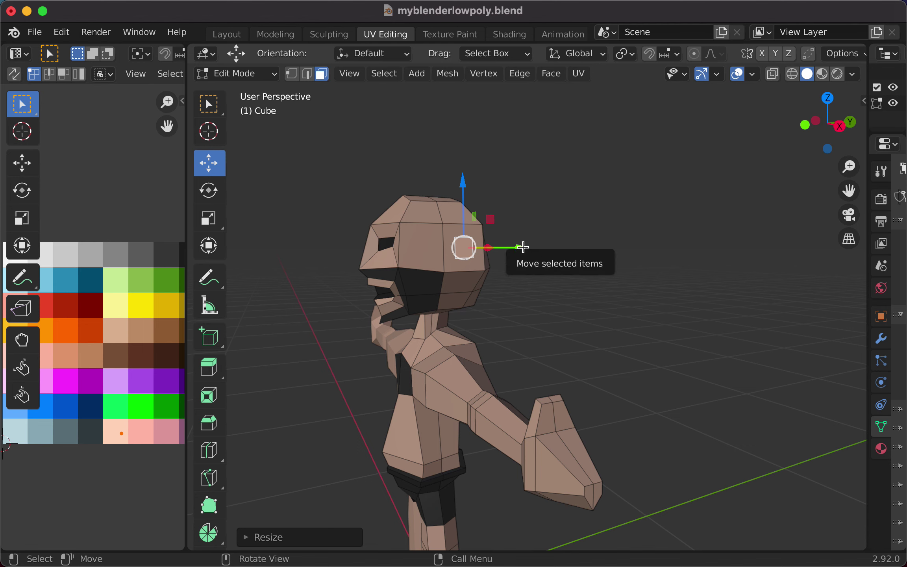
left_click_drag(518, 247, 511, 252)
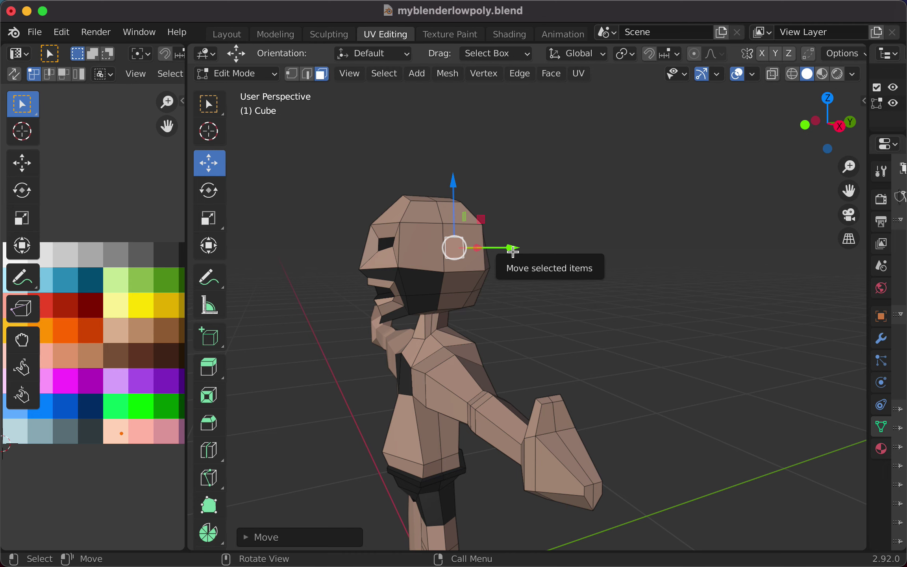
left_click_drag(513, 251, 537, 263)
middle_click_drag(498, 296, 610, 308)
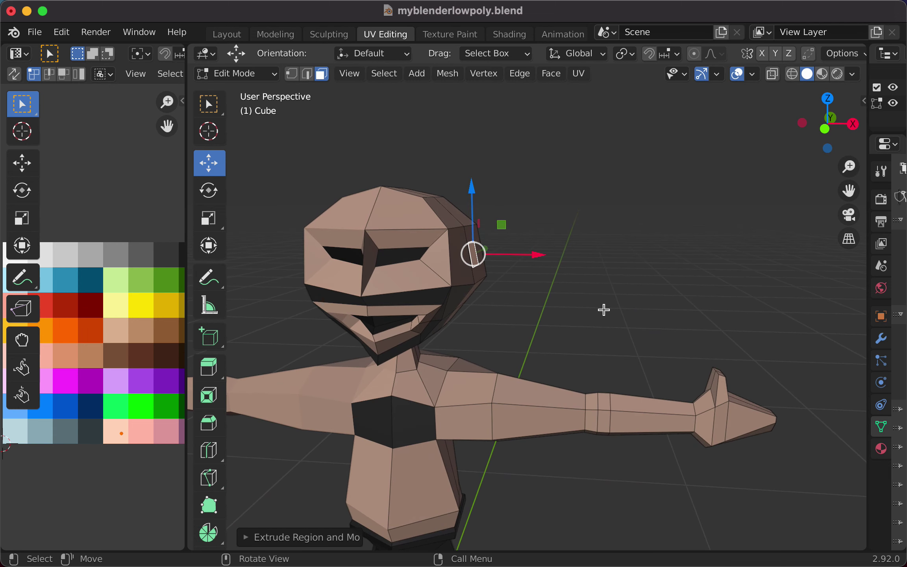
key("ctrl+z")
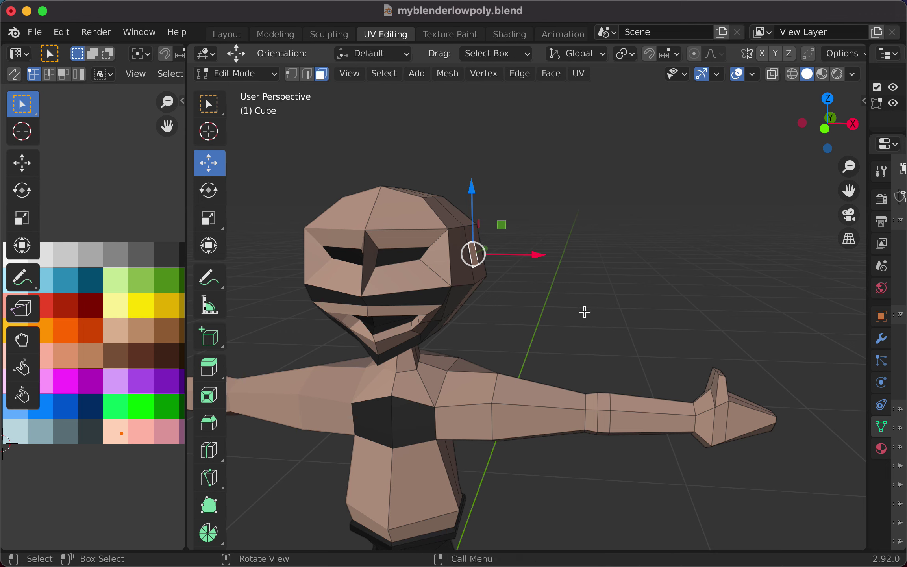
left_click_drag(543, 256, 573, 263)
key("Escape")
- Extrude the small face on the side of the head outward along its normal by about 0.03 m to form an ear
key("e")
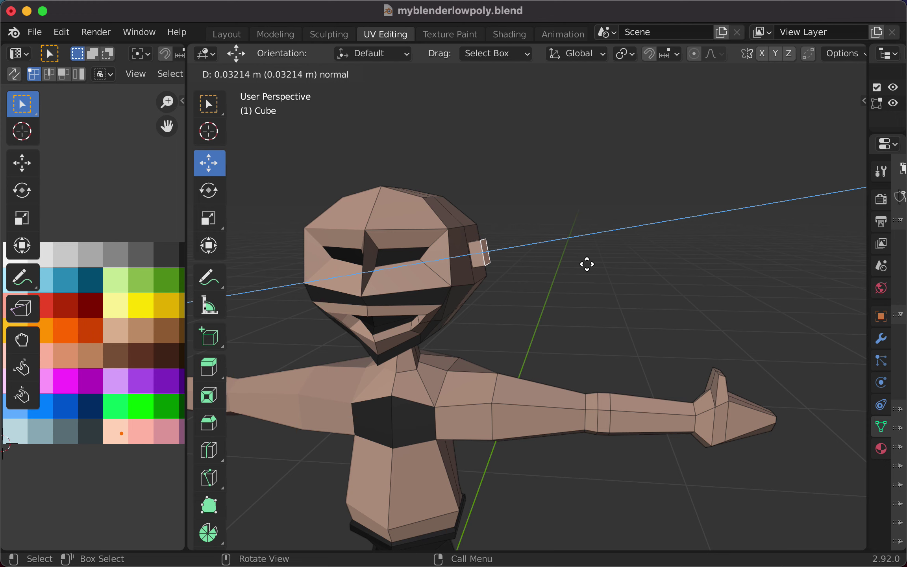
left_click(587, 264)
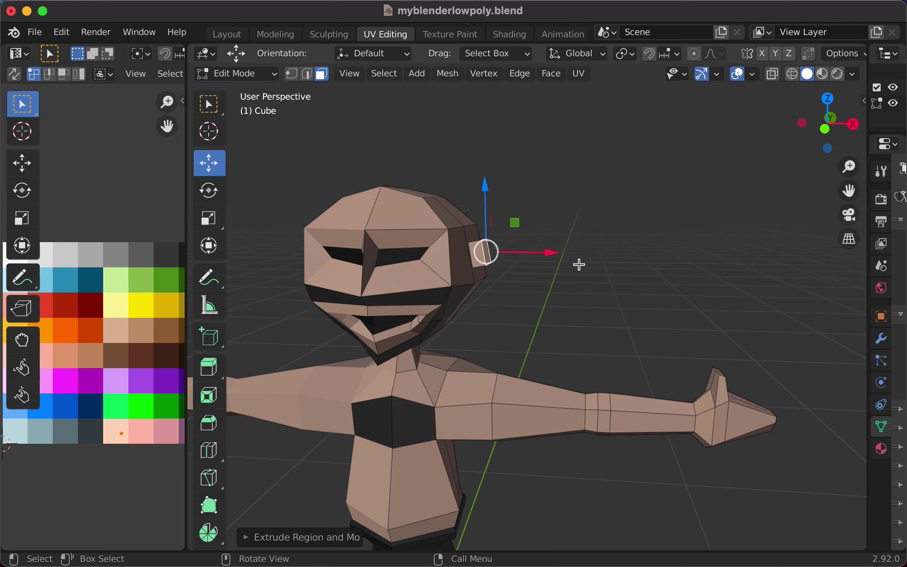
- Switch to edge selection and select the front outer edge of the extruded ear
key("2")
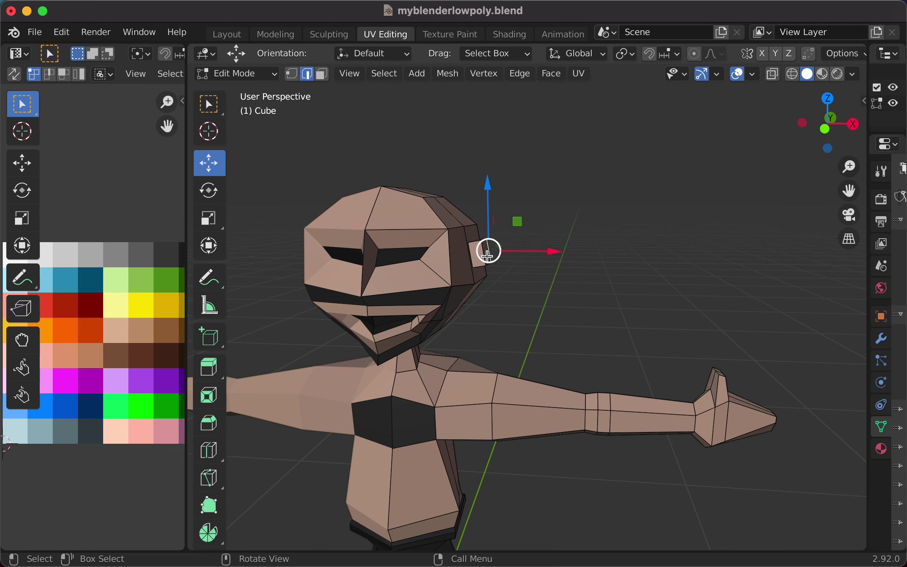
left_click_drag(488, 251, 532, 280)
scroll(542, 298, "up", 4)
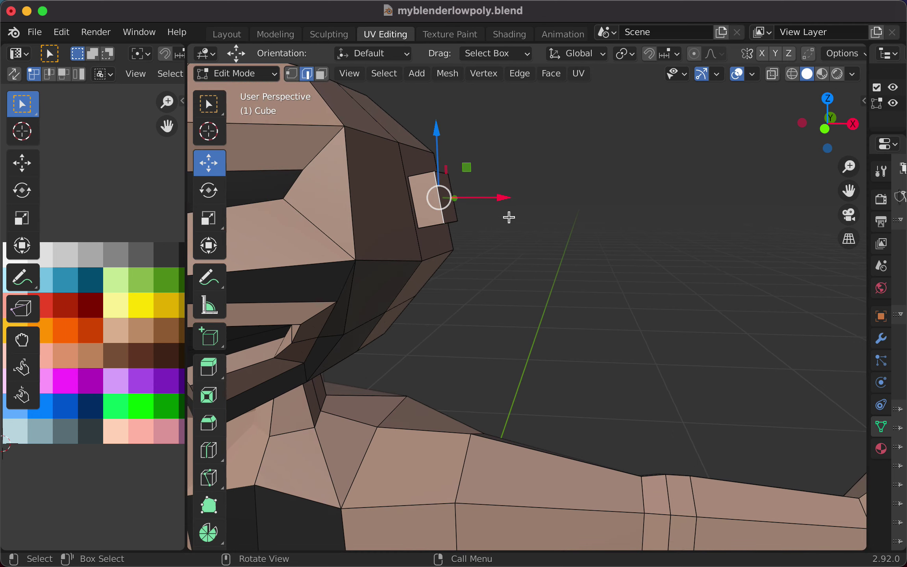
- Move the ear's front outer edge inward along X toward the head, and pull its lower vertex slightly further in
left_click_drag(503, 197, 492, 198)
middle_click_drag(587, 253, 640, 371)
left_click_drag(559, 383, 547, 385)
middle_click_drag(618, 375, 603, 275)
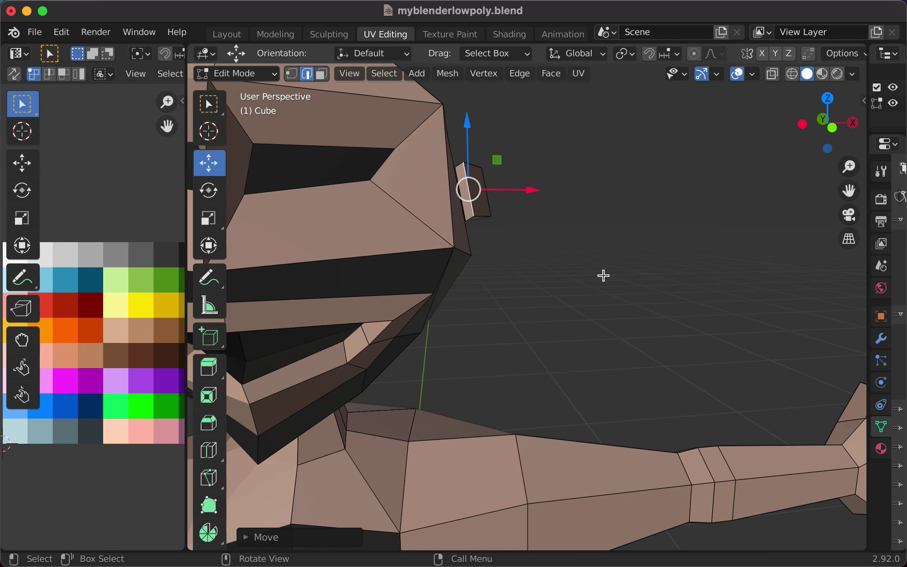
key("1")
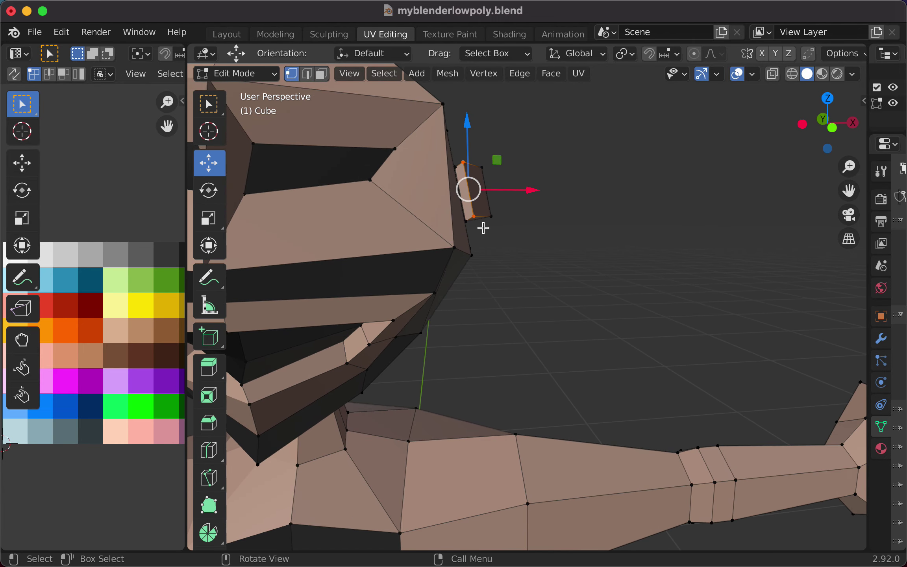
left_click(475, 218)
left_click_drag(535, 217, 527, 218)
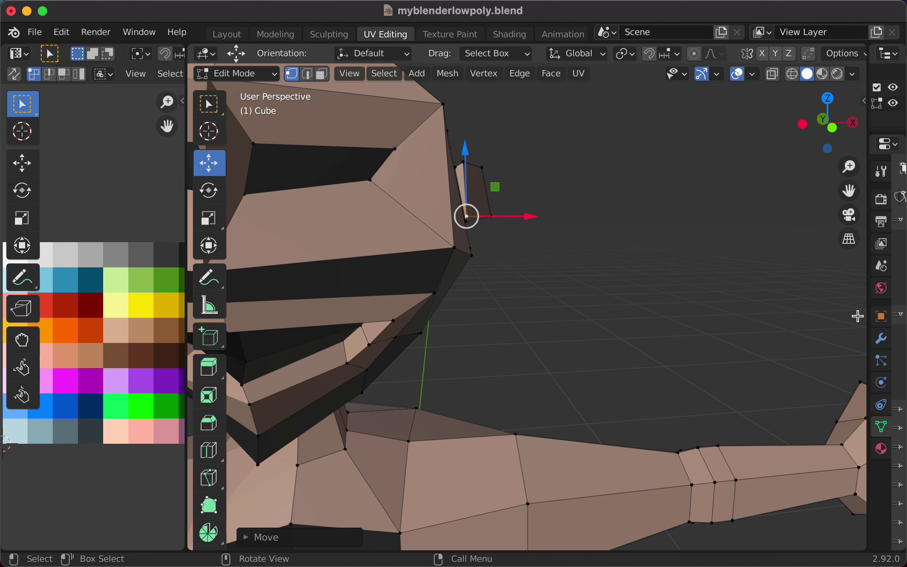
- Widen the Outliner and Properties area, and shift the ear's rear outer edge slightly forward along Y
left_click_drag(868, 315, 604, 342)
scroll(553, 326, "down", 2)
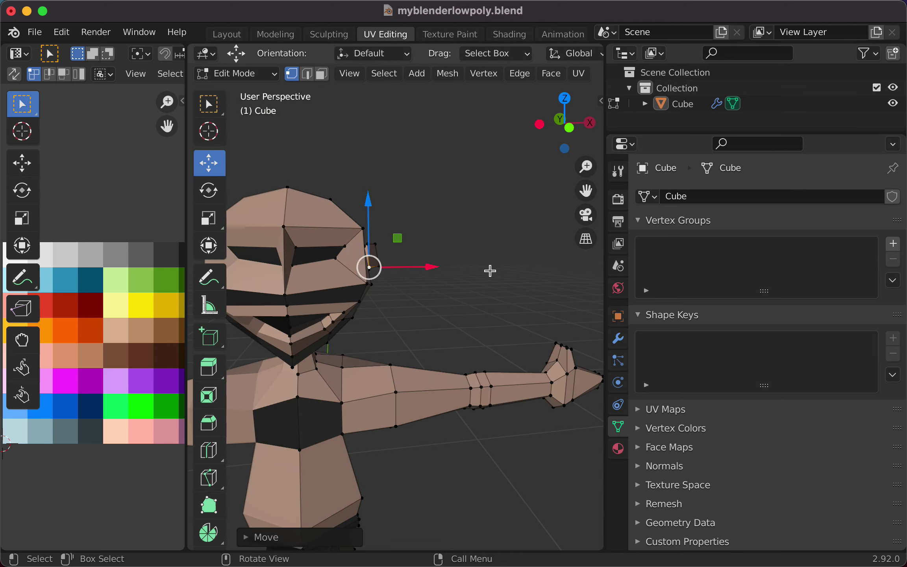
middle_click_drag(490, 271, 391, 304)
scroll(391, 303, "up", 4)
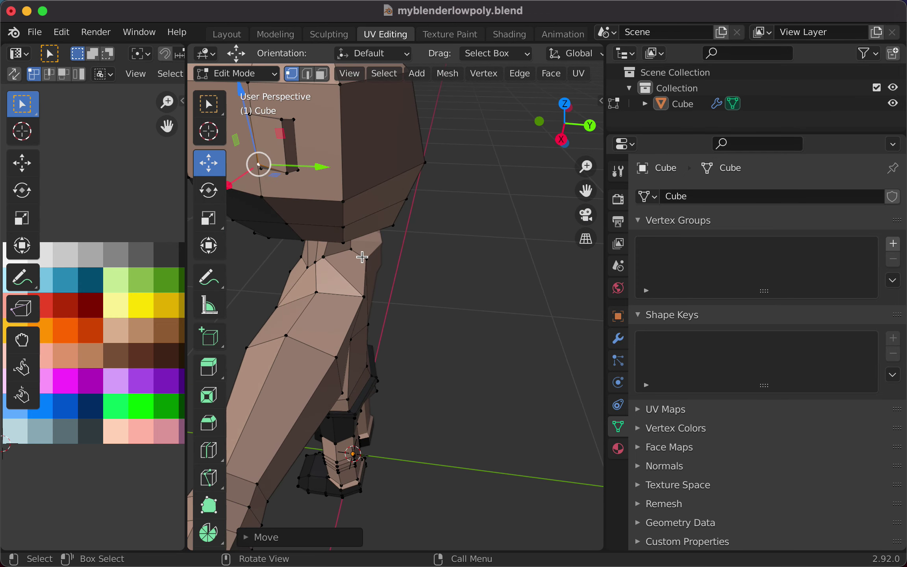
key("2")
left_click(297, 158)
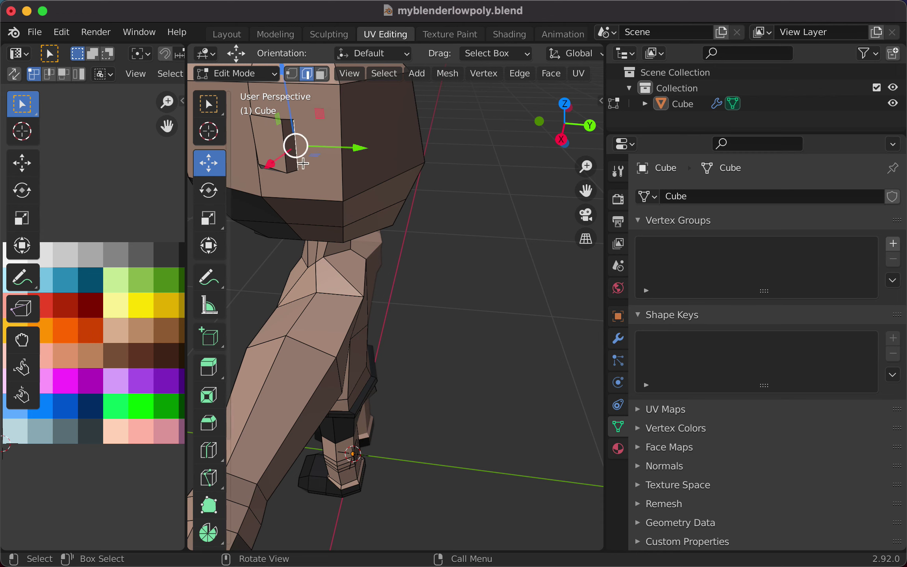
left_click_drag(352, 149, 345, 149)
middle_click_drag(344, 149, 318, 231)
scroll(318, 231, "up", 3)
middle_click_drag(365, 276, 311, 227)
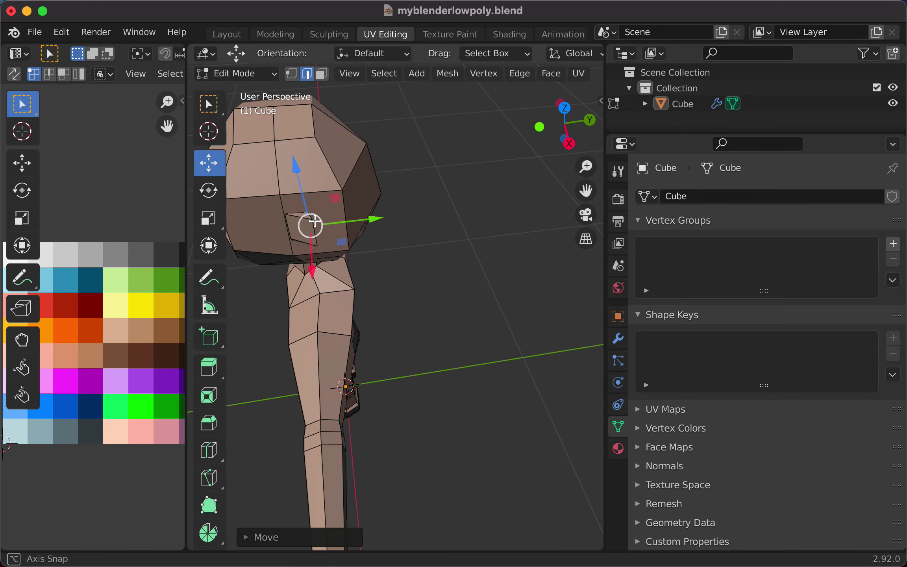
left_click_drag(372, 219, 371, 223)
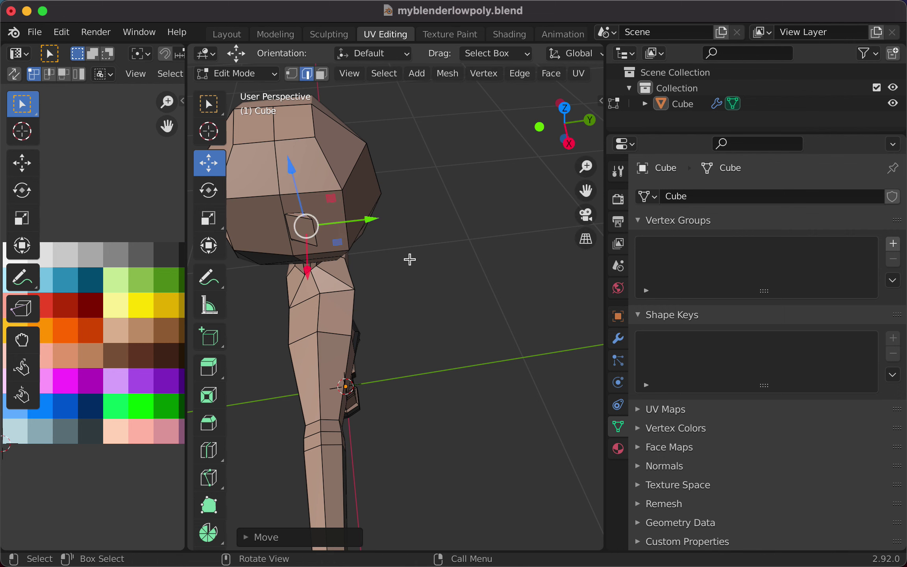
- Raise the ear's rear outer edge slightly along Z, and undo the second raise
left_click_drag(292, 168, 291, 164)
scroll(415, 188, "up", 10)
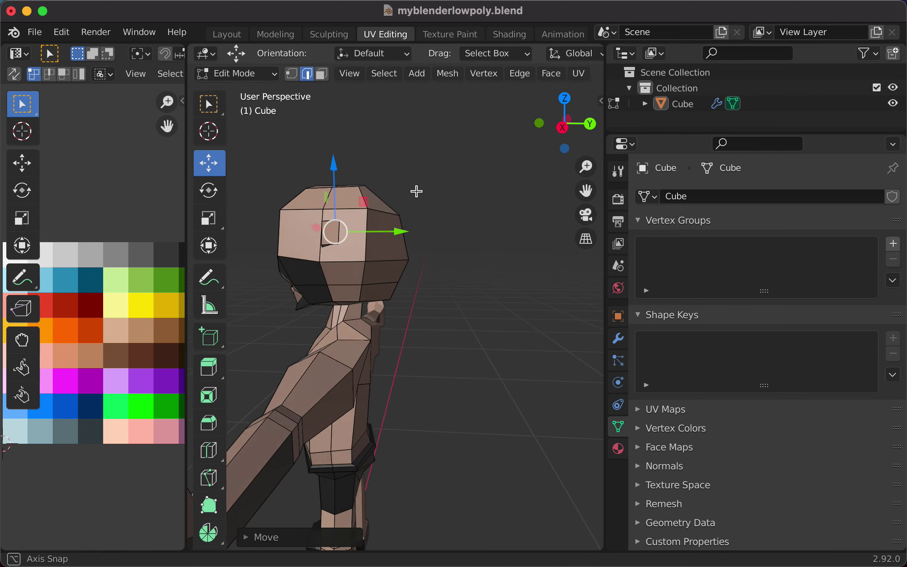
mouse_move(341, 175)
left_mouse_down()
mouse_move(337, 182)
mouse_move(336, 165)
left_mouse_up()
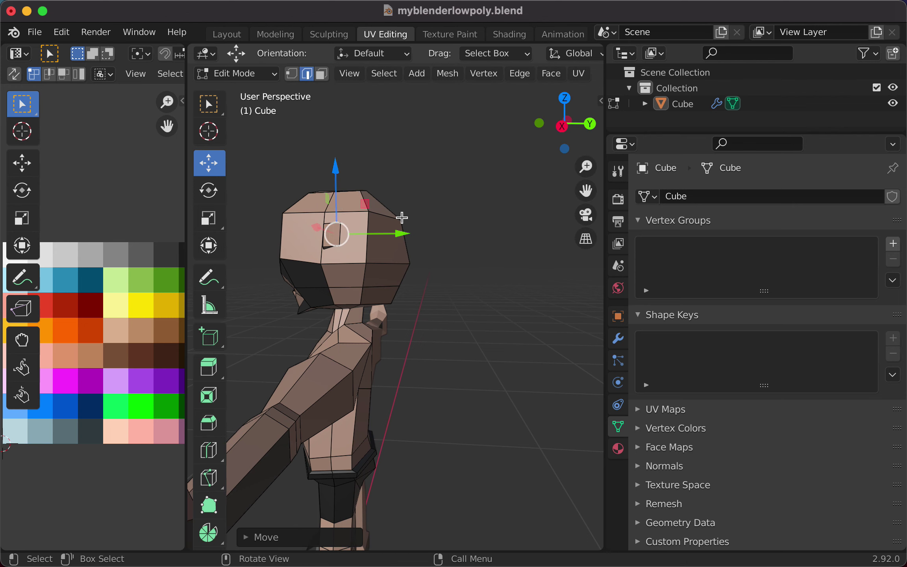
key("ctrl+z")
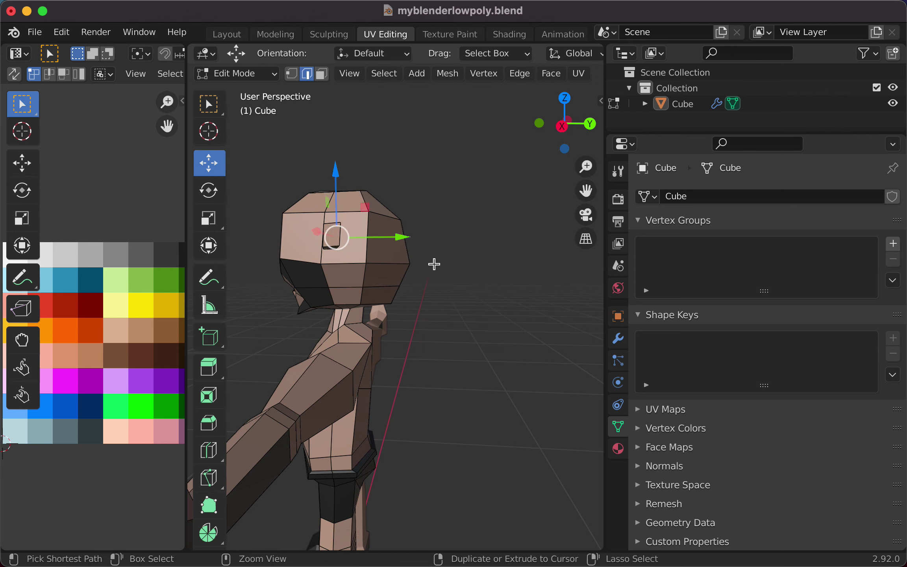
left_click(446, 270)
- Move the lower and upper vertices of the ear's front outer edge slightly outward along X
middle_click_drag(459, 288, 515, 412)
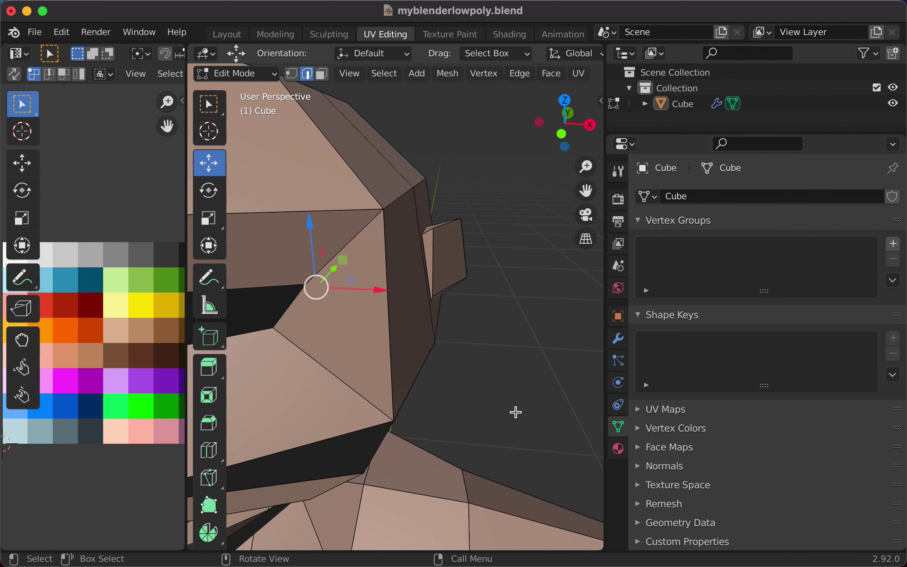
key("1")
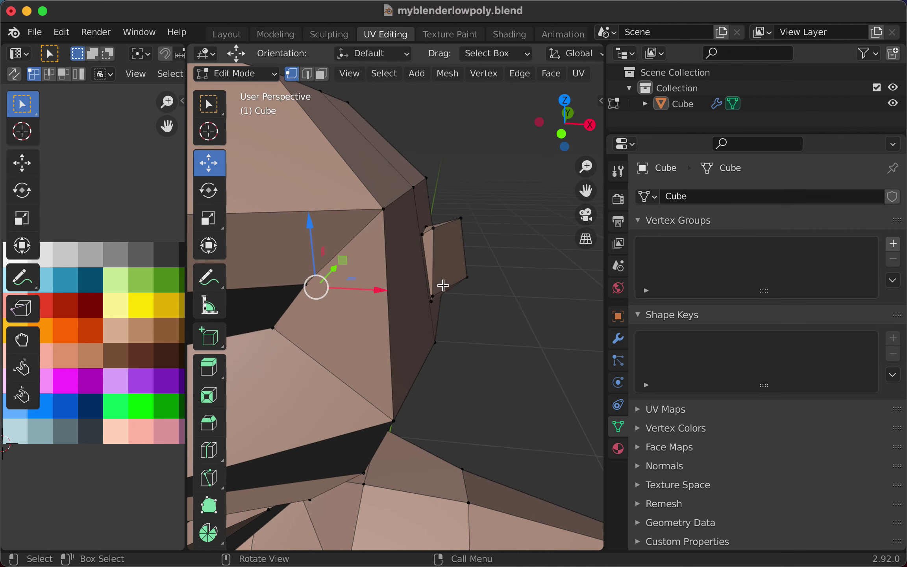
left_click(434, 296)
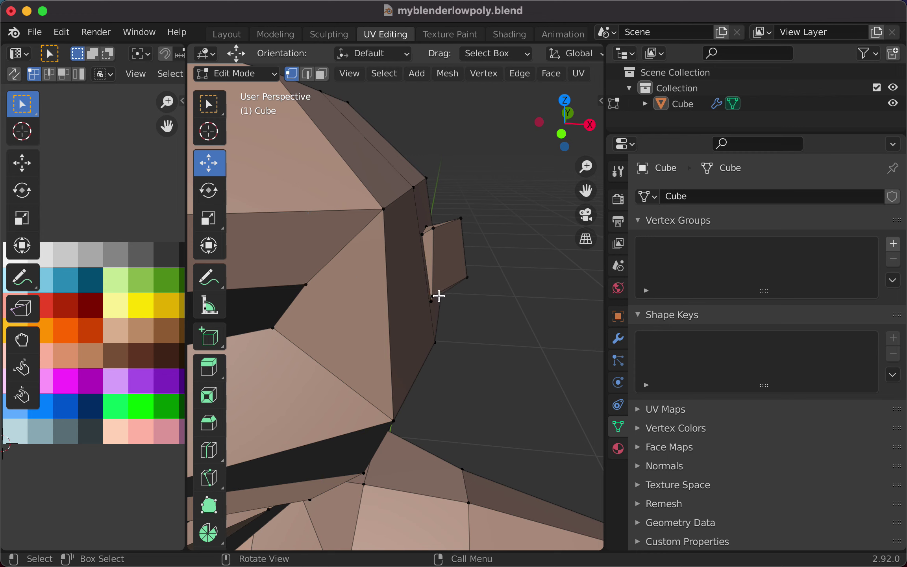
mouse_move(462, 297)
left_mouse_down()
mouse_move(482, 300)
mouse_move(474, 302)
left_mouse_up()
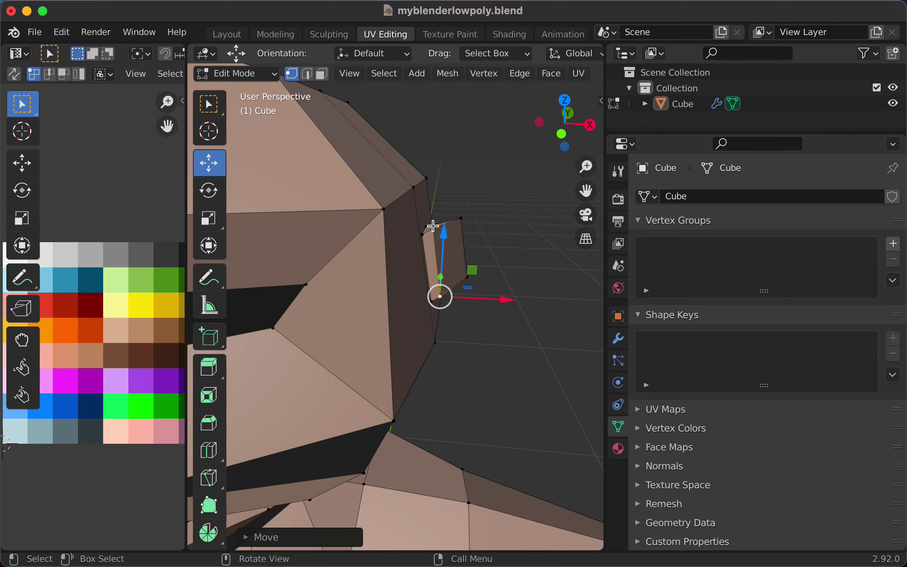
left_click(433, 225)
left_click_drag(474, 229, 489, 248)
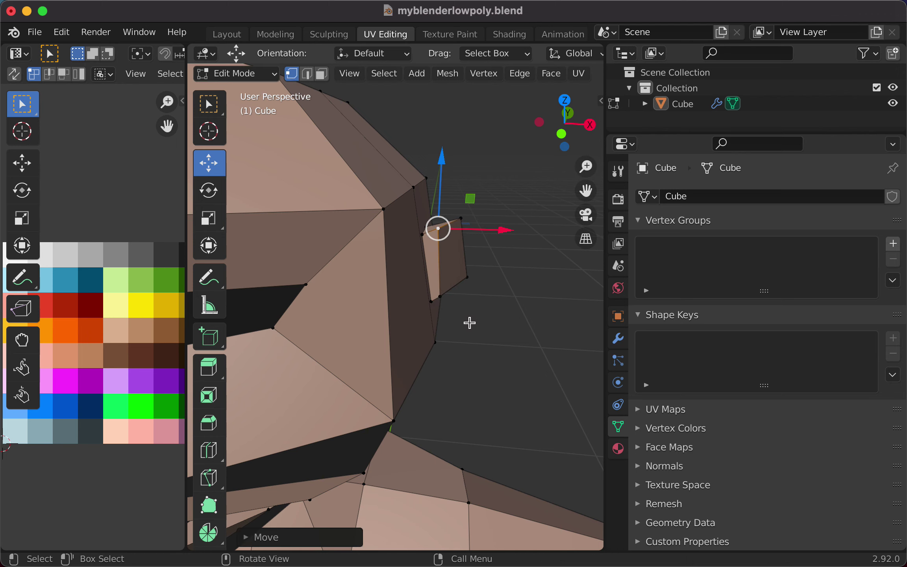
- Raise the ear's lower inner front vertex slightly, and move the lower outer front vertex outward and down
left_click(431, 301)
left_click_drag(434, 237, 435, 232)
middle_click_drag(511, 292, 510, 316)
left_click_drag(466, 319, 491, 324)
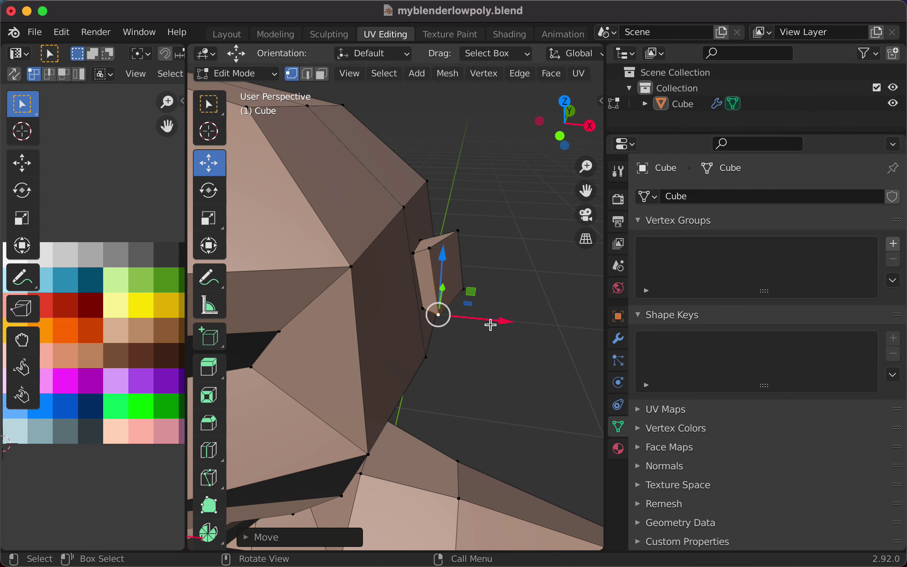
left_click_drag(449, 260, 440, 268)
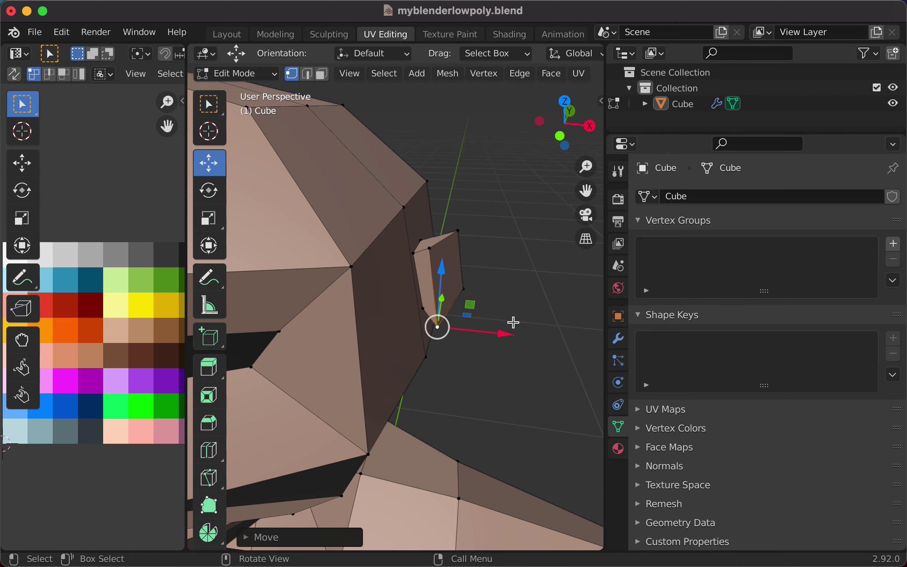
- Lower the ear's upper inner front vertex slightly along Z
middle_click_drag(512, 320, 448, 283)
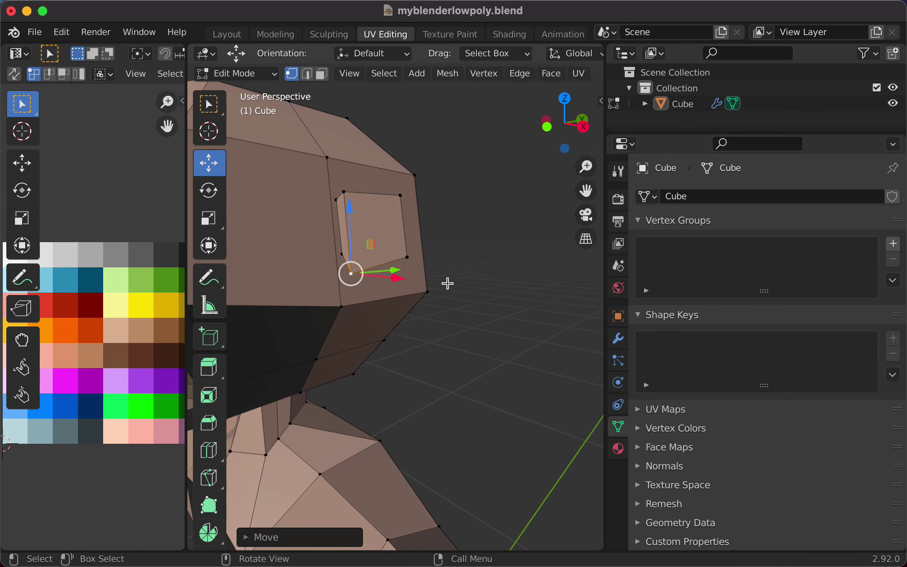
left_click(335, 199)
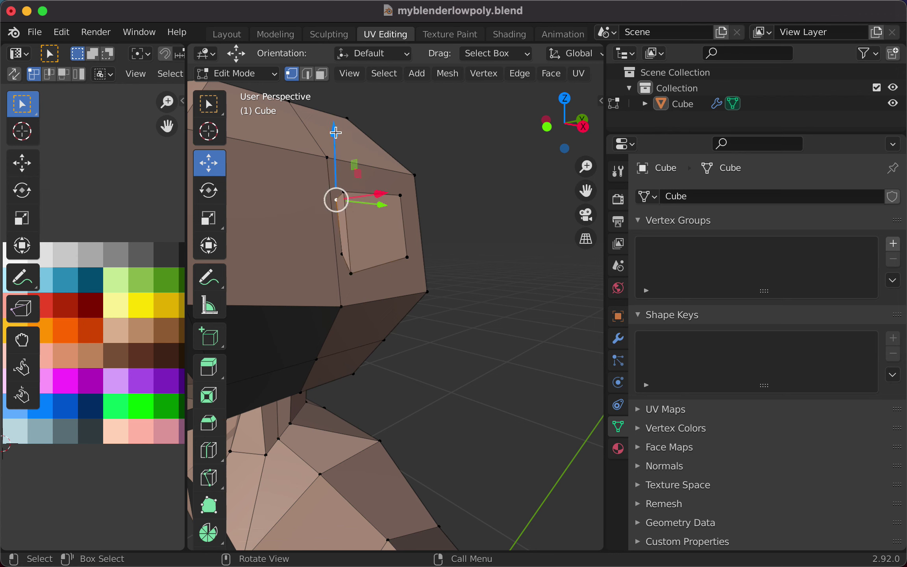
left_click_drag(335, 132, 336, 146)
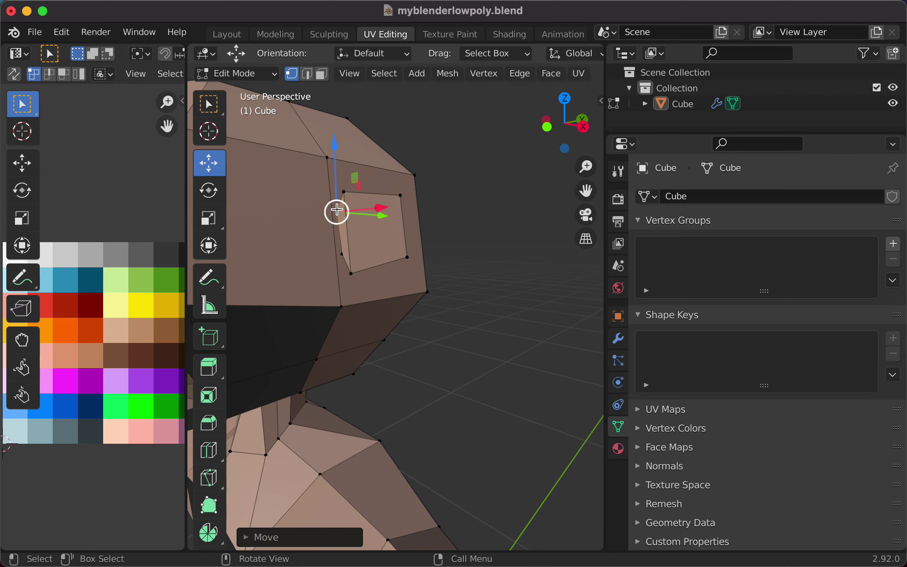
left_click_drag(338, 209, 337, 206)
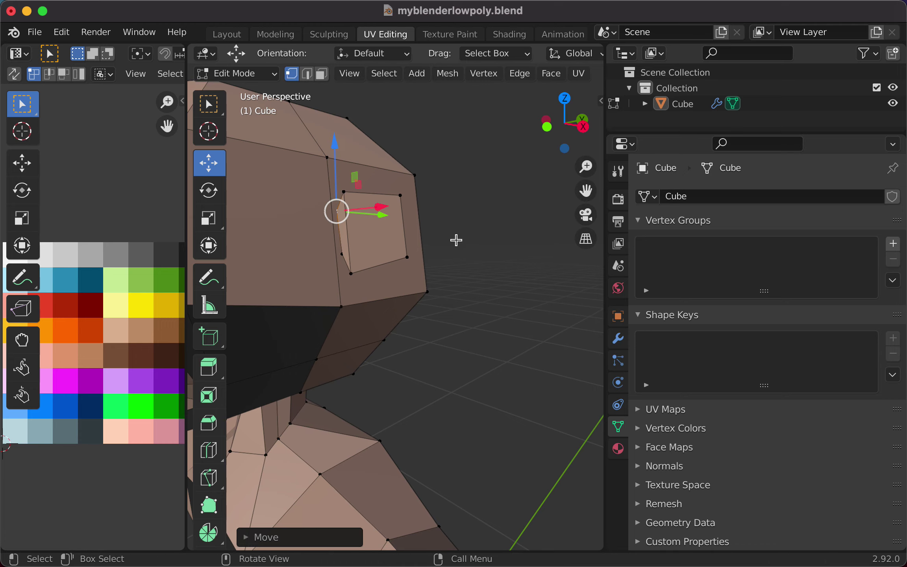
- Lower the ear's upper rear vertex slightly along Z and adjust its position along Y
middle_click_drag(456, 239, 326, 292)
left_click(321, 256)
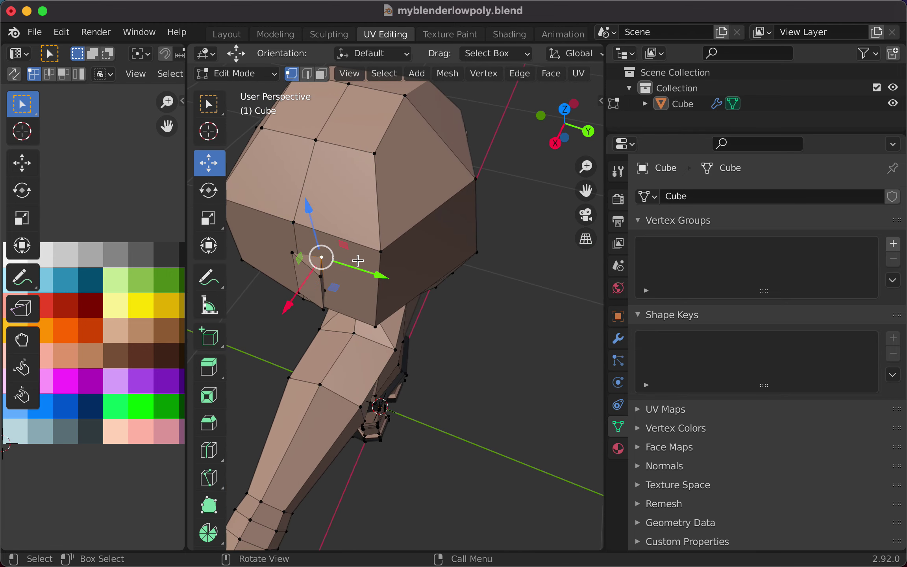
left_click_drag(311, 211, 325, 237)
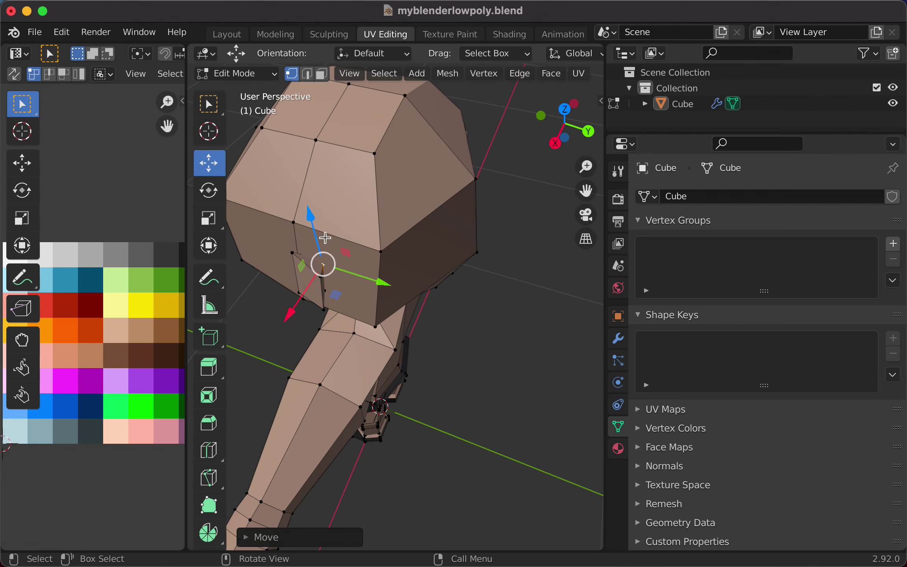
mouse_move(375, 284)
left_mouse_down()
mouse_move(366, 282)
mouse_move(379, 281)
left_mouse_up()
left_click(436, 288)
- Move the inner vertex sticking out below the ear's rear corner up along Z, forward along Y and inward along X
scroll(417, 311, "up", 2)
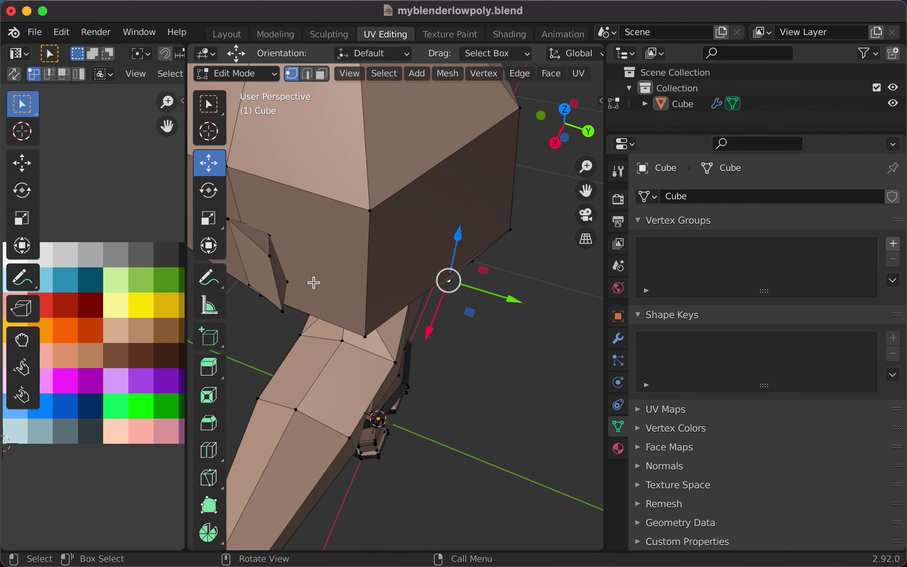
middle_click_drag(314, 282, 344, 201)
middle_click_drag(322, 260, 315, 235)
left_click(310, 233)
key("g")
key("z")
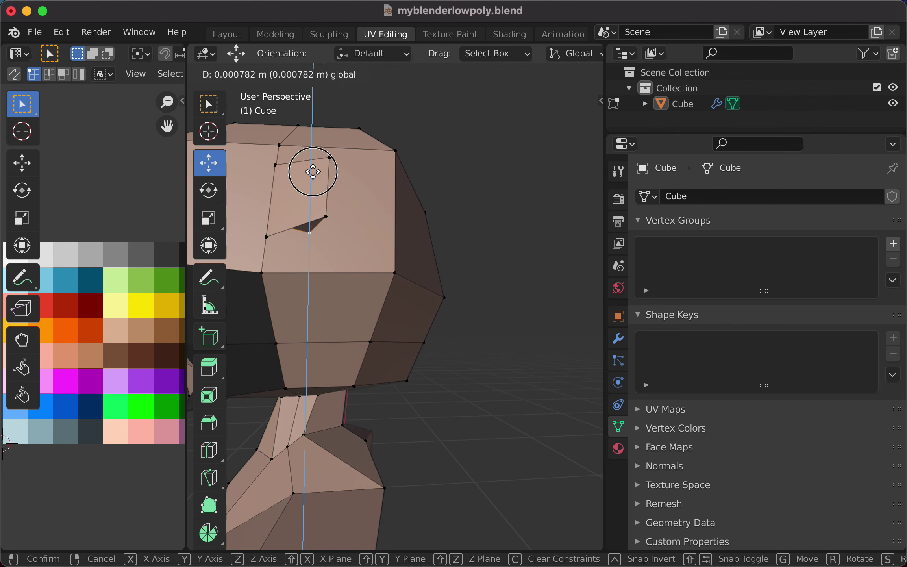
left_click(314, 160)
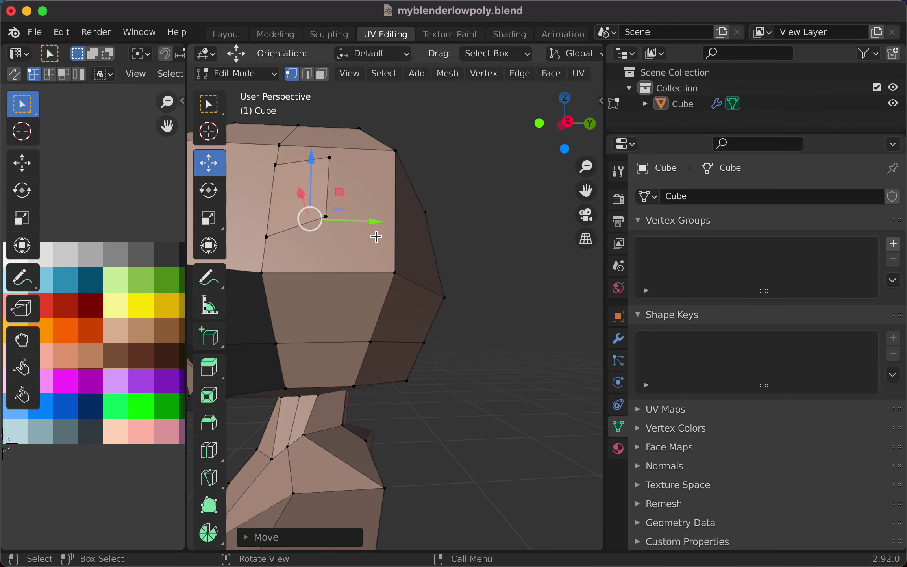
left_click_drag(374, 220, 366, 219)
middle_click_drag(408, 243, 316, 367)
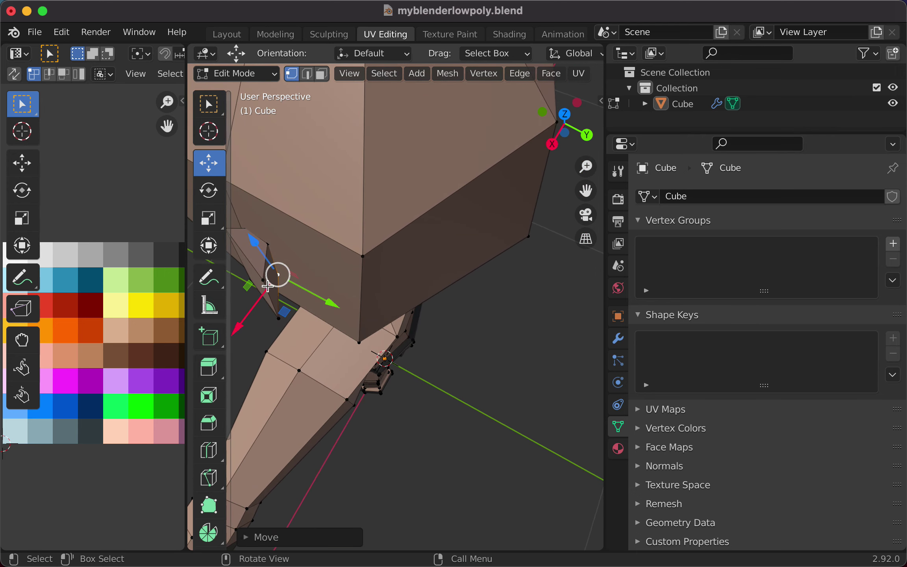
middle_click_drag(261, 314, 258, 317)
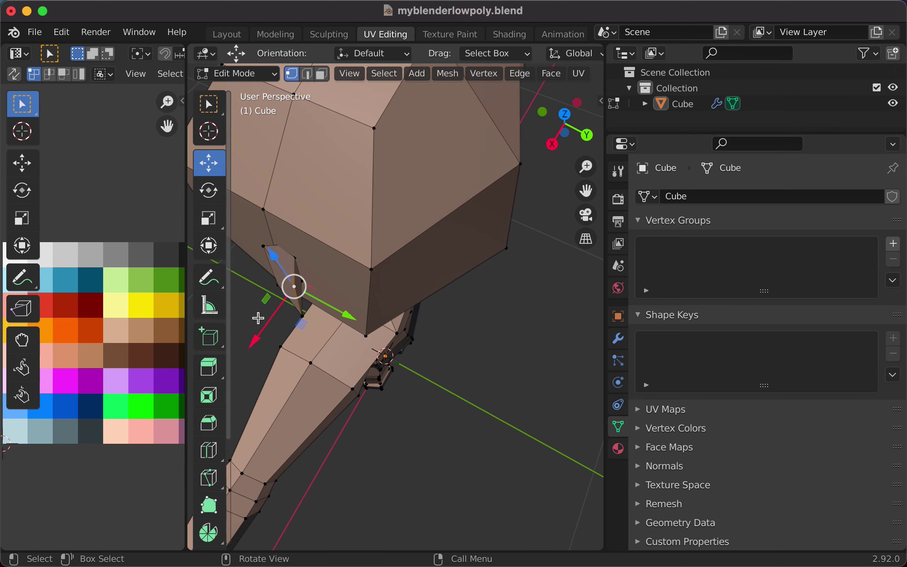
left_click_drag(264, 334, 305, 331)
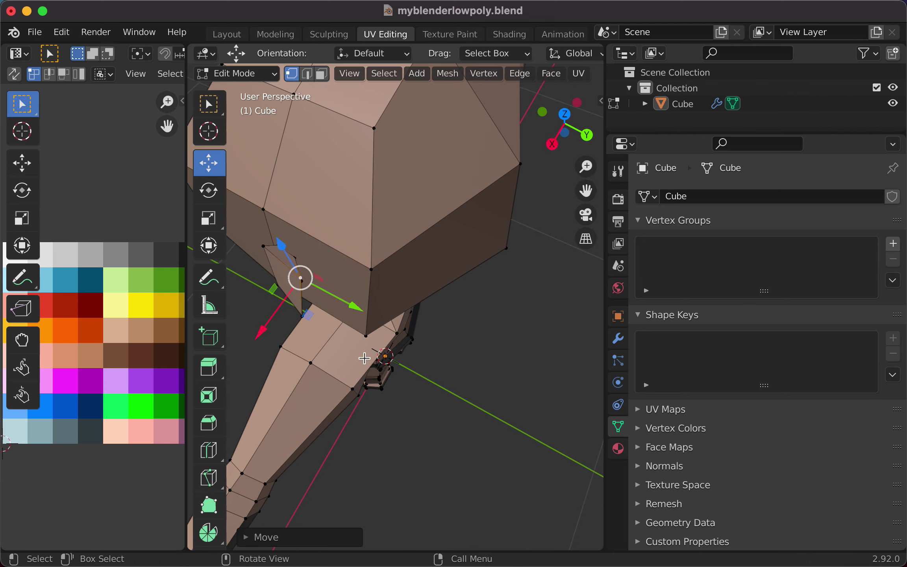
- Select all geometry linked to the selected vertex at the ear
middle_click_drag(371, 361, 441, 298)
scroll(563, 257, "down", 6)
scroll(450, 300, "down", 3)
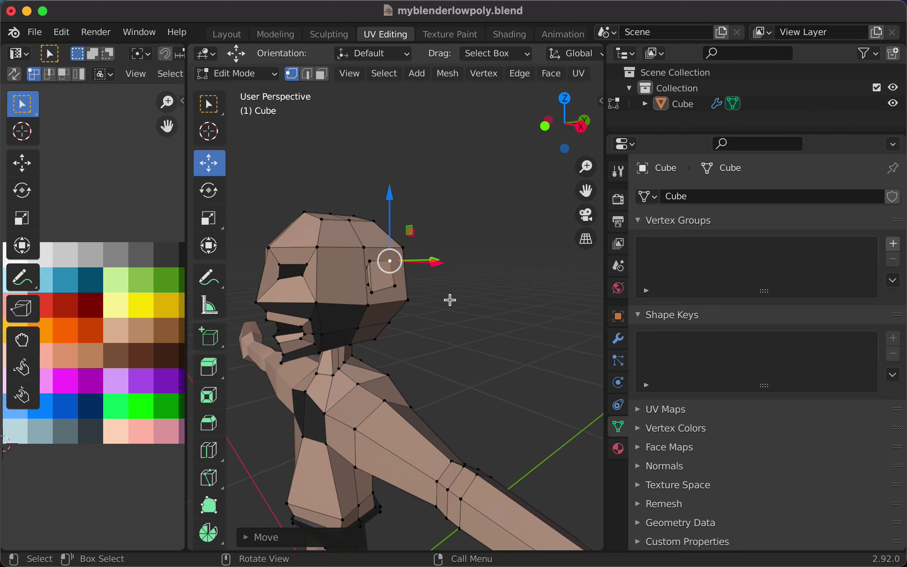
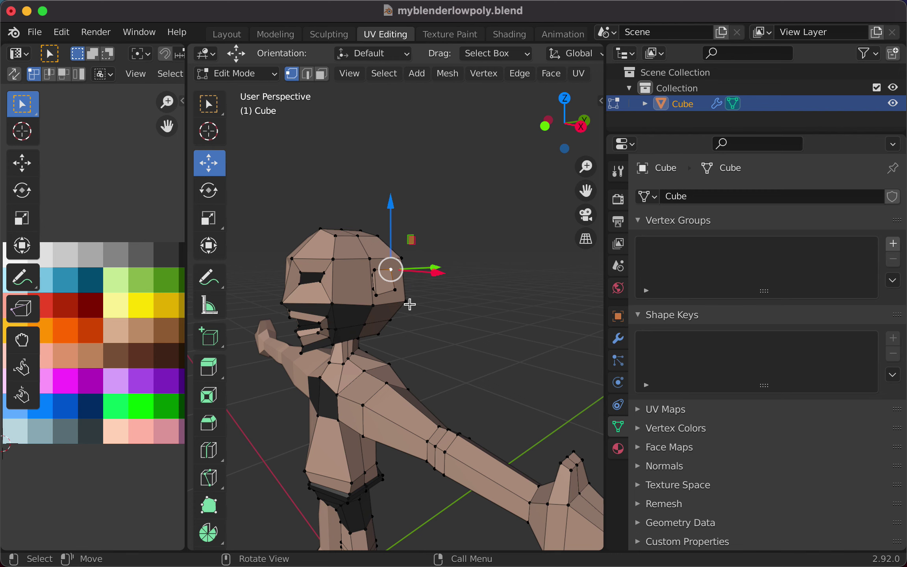
key("ctrl+l")
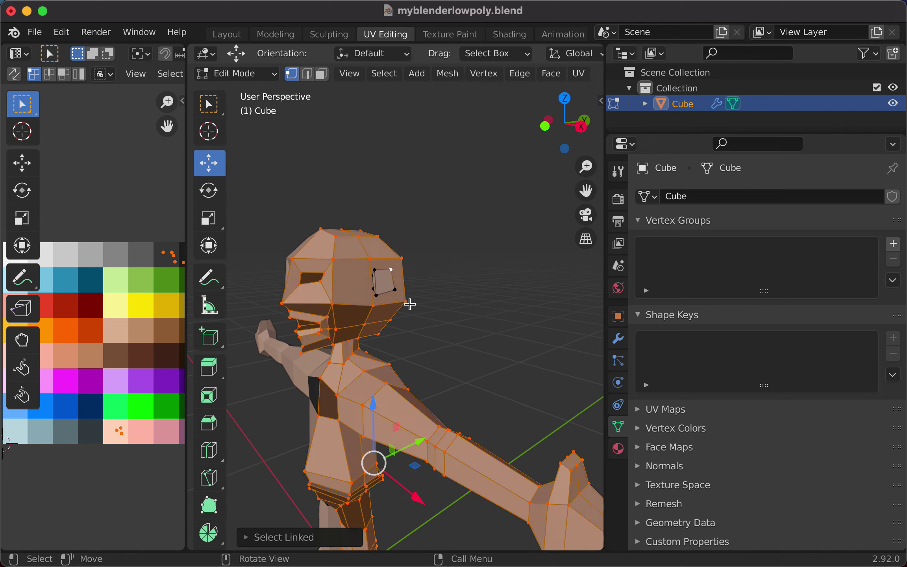
scroll(410, 304, "up", 8)
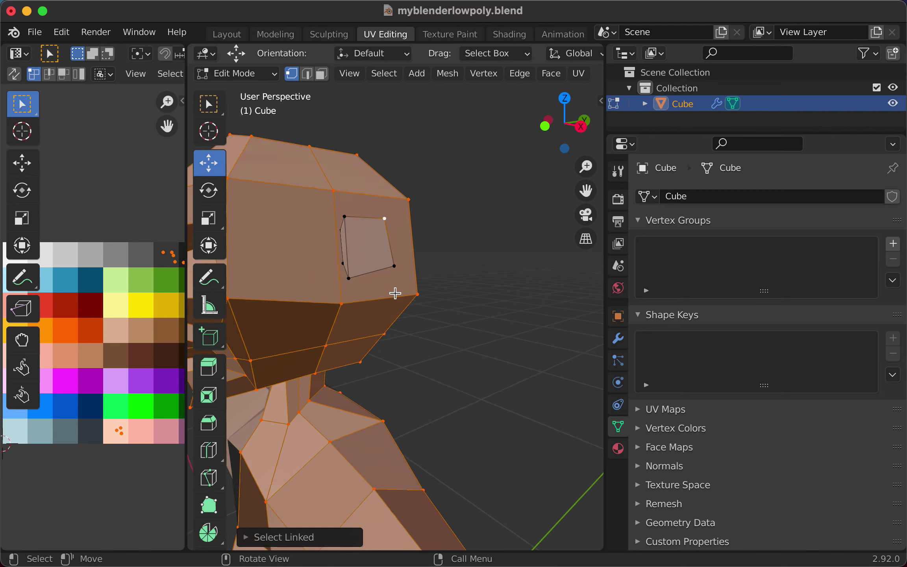
scroll(349, 255, "down", 3)
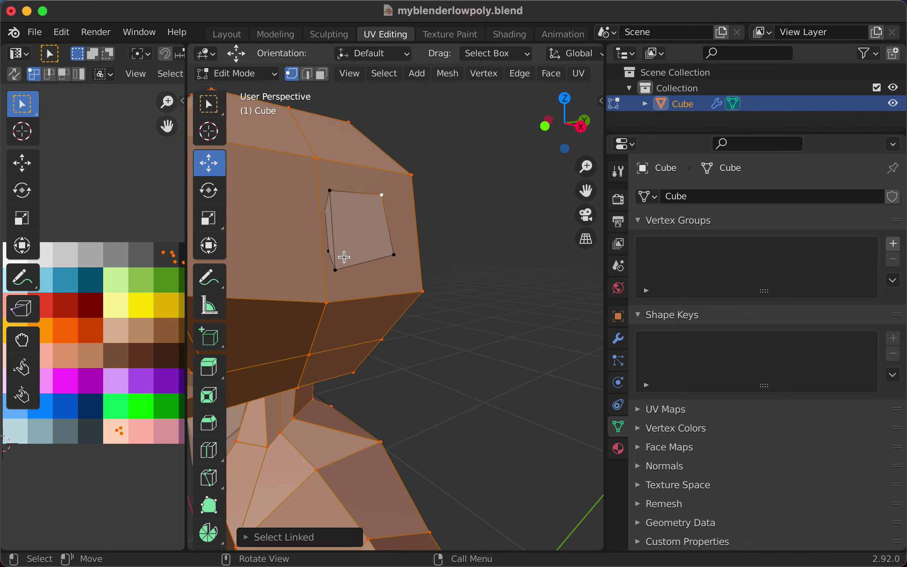
- Display the object properties, widen the 3D viewport and show the transform values of the current selection
middle_click_drag(253, 237, 276, 265)
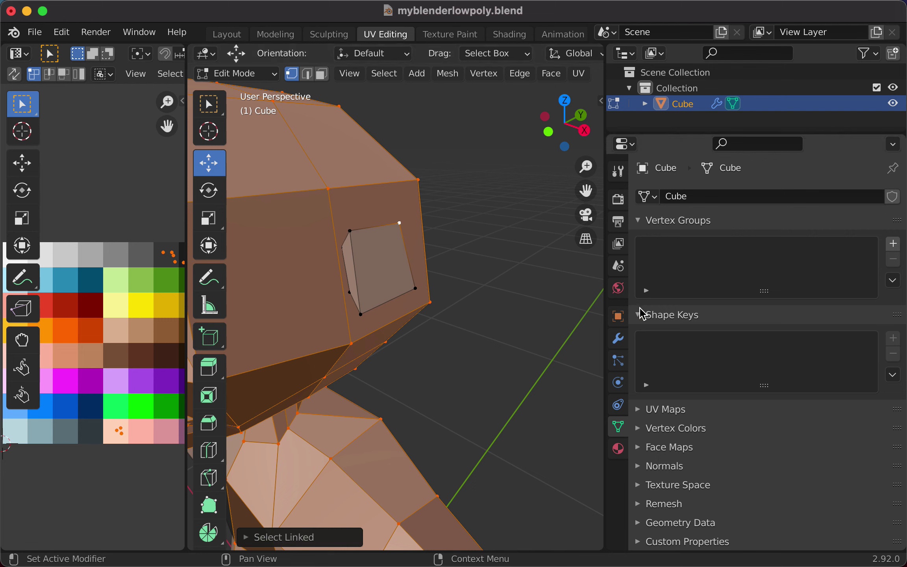
left_click(624, 320)
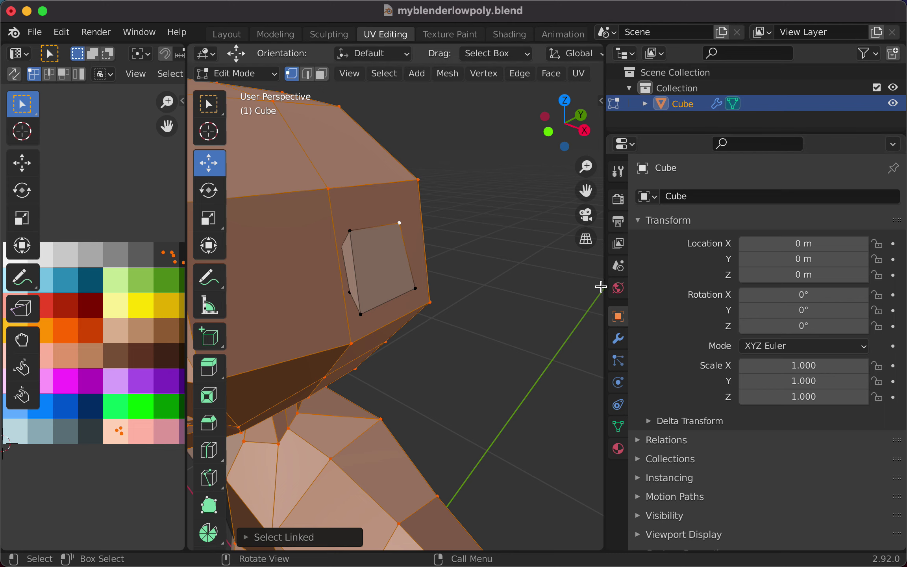
left_click_drag(605, 287, 752, 289)
left_click(747, 102)
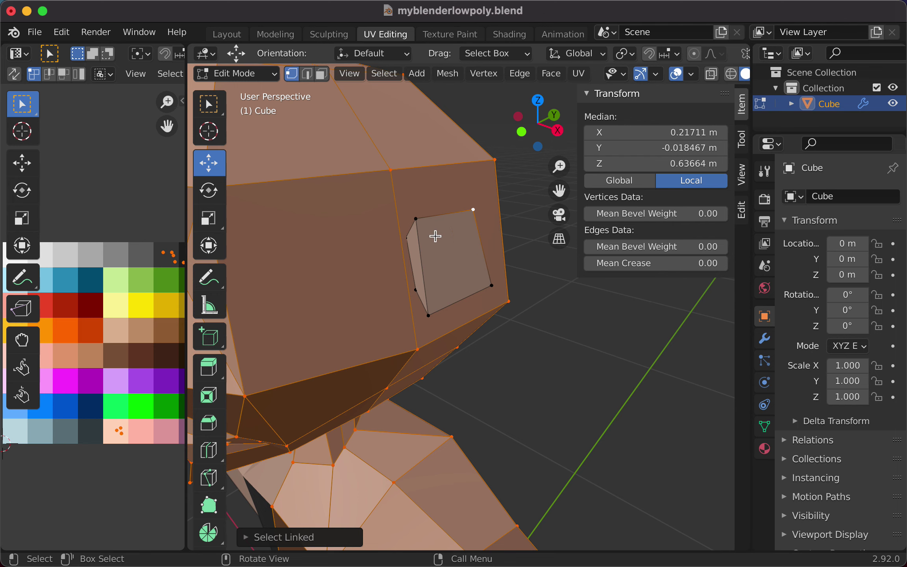
- Compare the coordinates of the ear's upper vertices with those of the adjacent head corner vertex
left_click(413, 218)
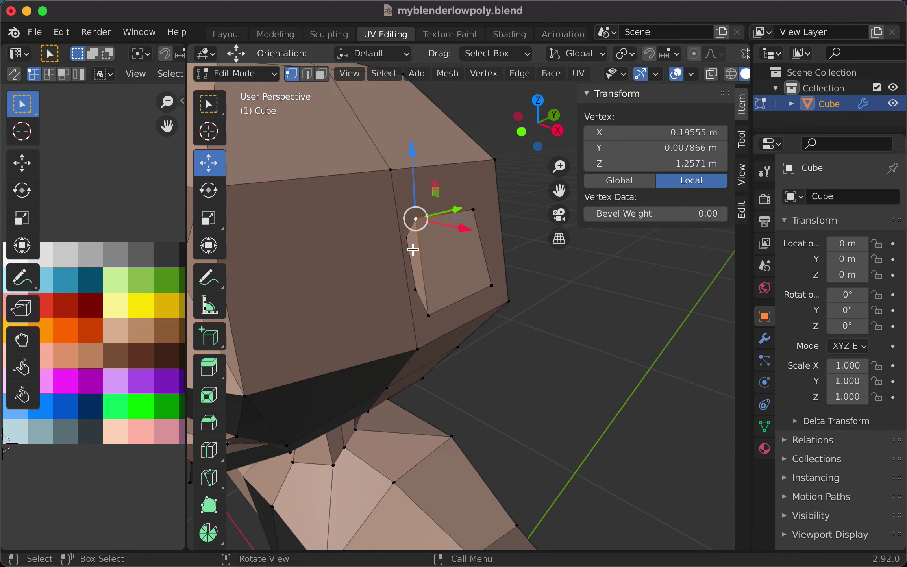
left_click(389, 168)
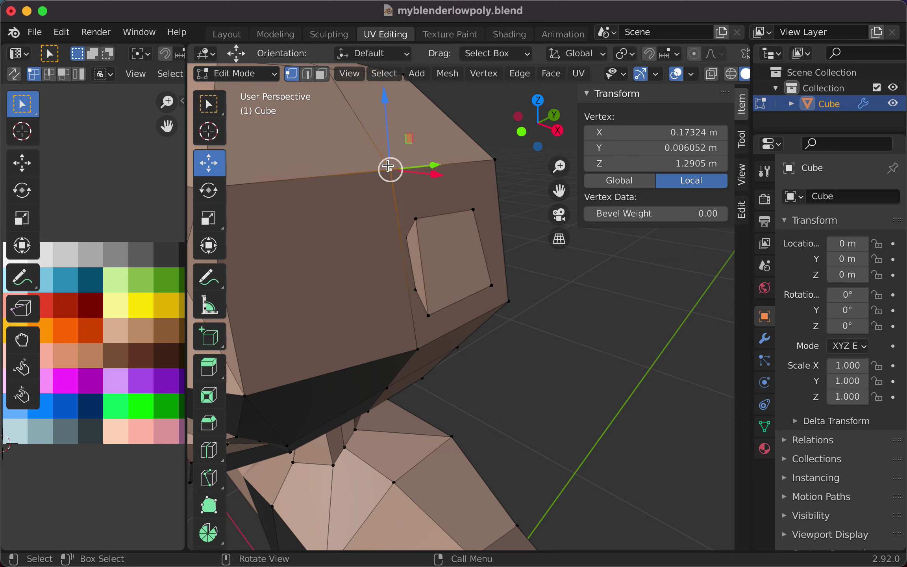
left_click(413, 218)
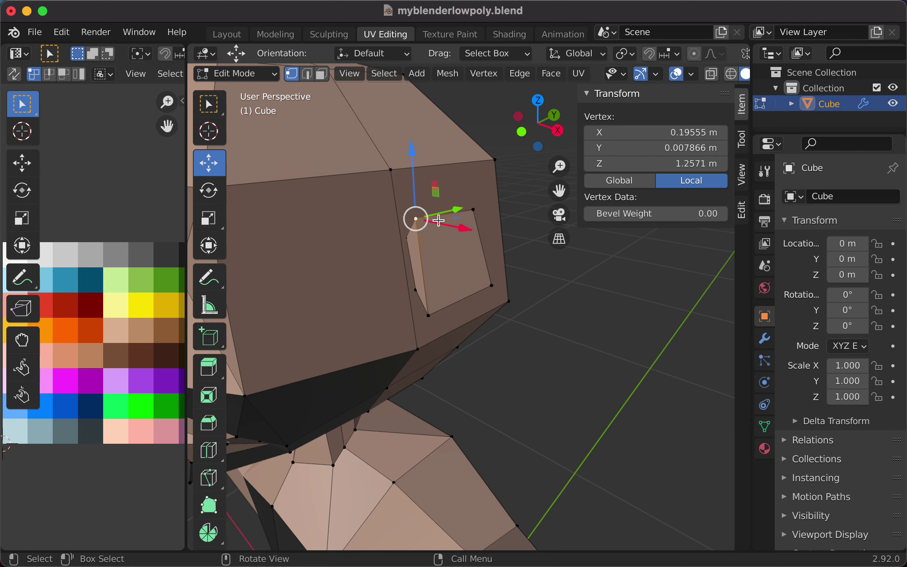
left_click(473, 209)
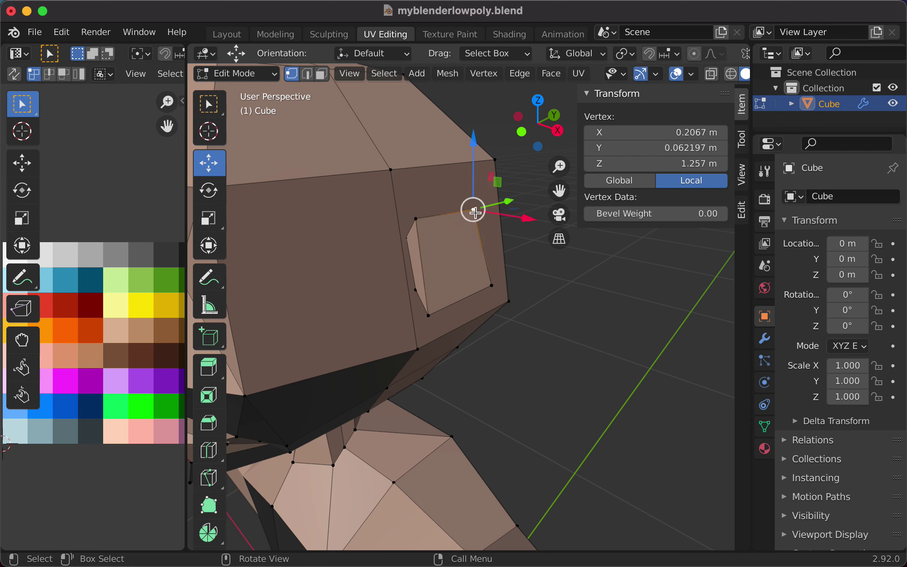
left_click(396, 167)
left_click(418, 220)
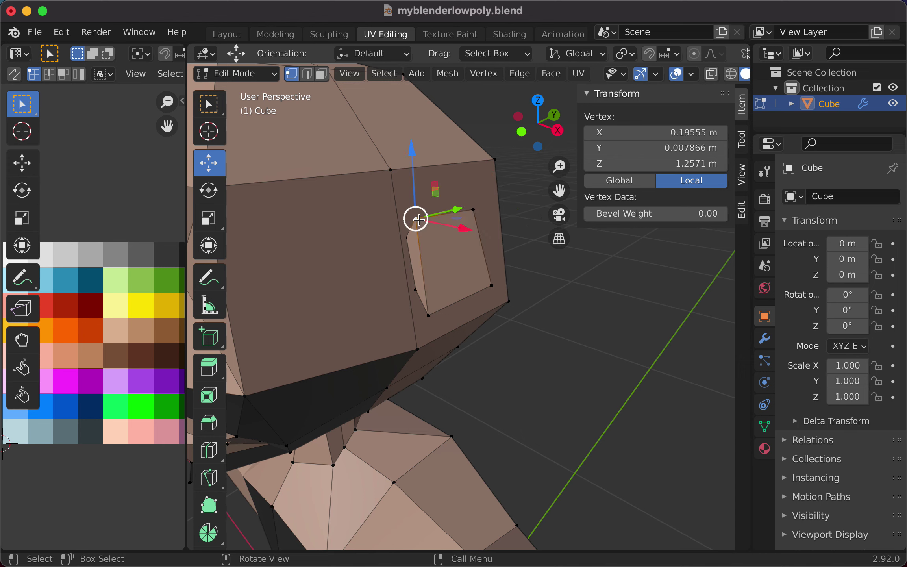
- Check which geometry is linked to the ear vertex and which is linked to the adjacent head corner vertex
key("ctrl+l")
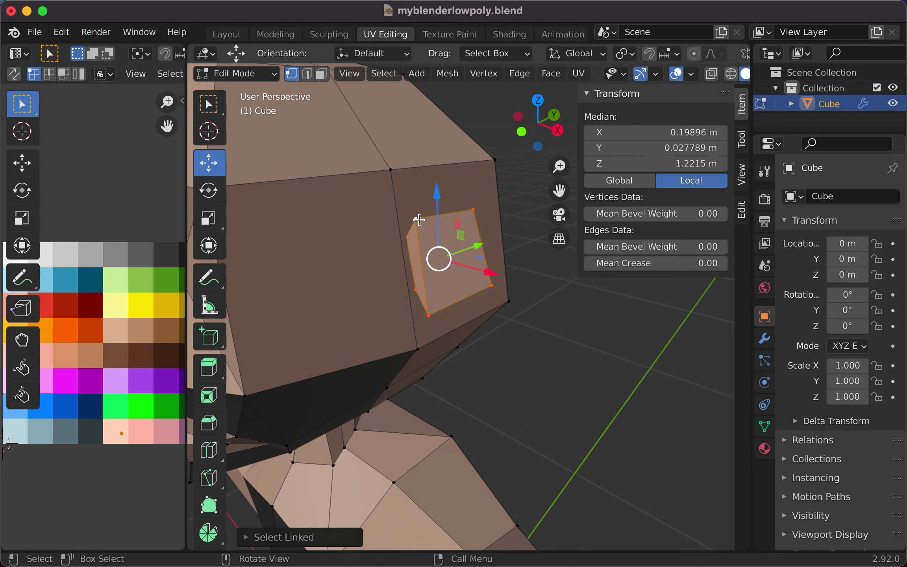
left_click(392, 171)
key("ctrl+l")
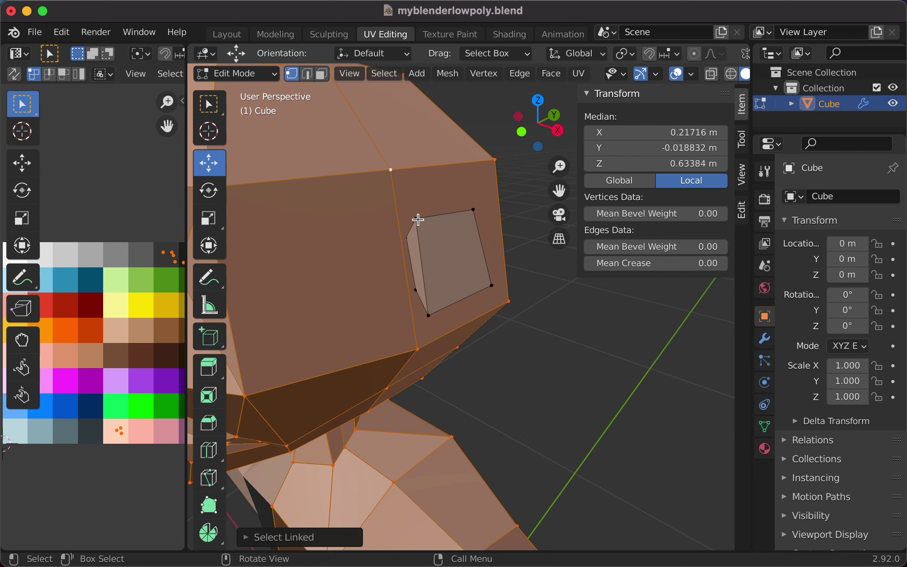
- Select all geometry linked to the ear's upper front vertex and assign it to a new vertex group
left_click(417, 219)
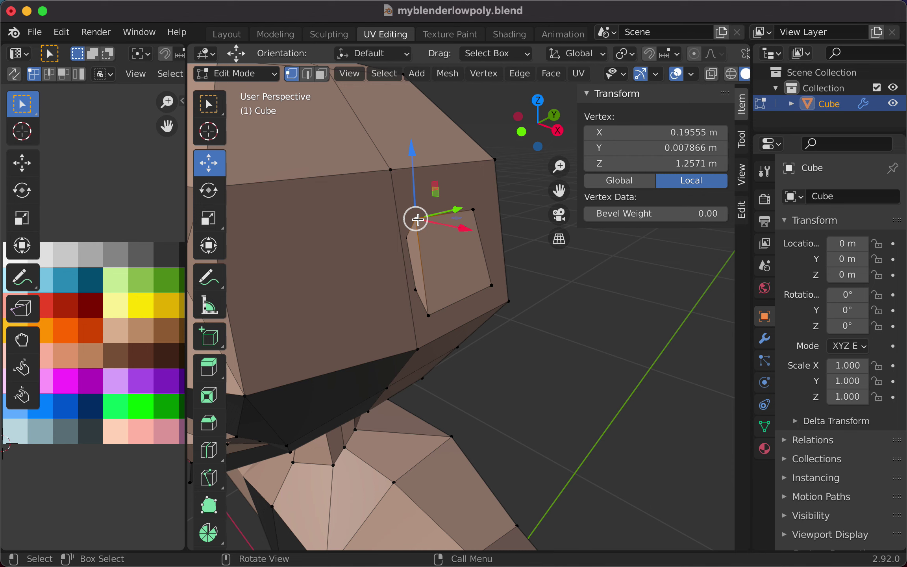
key("l")
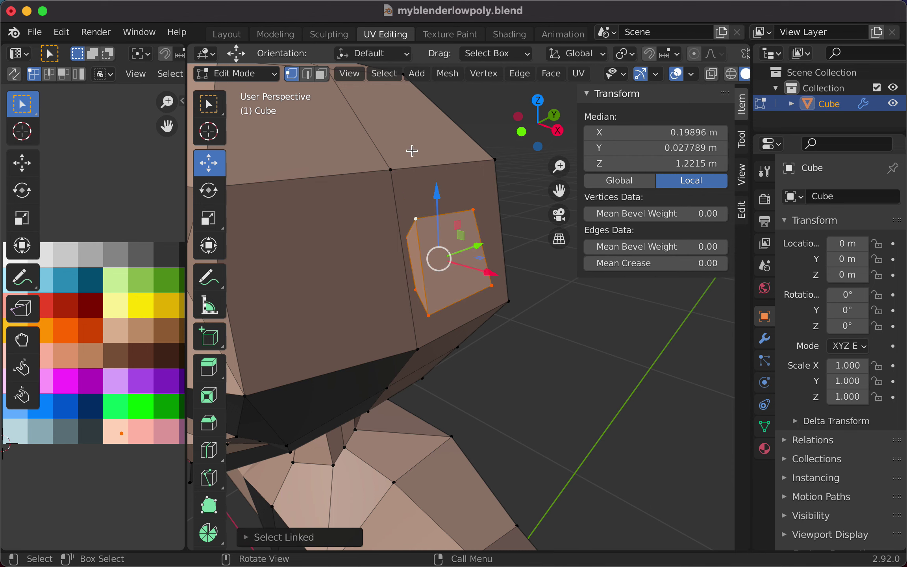
left_click(484, 74)
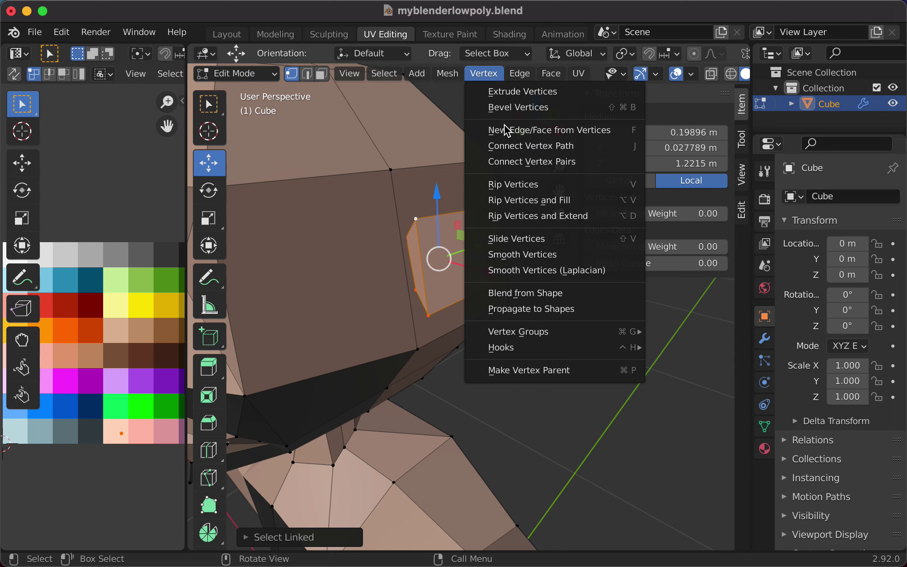
mouse_move(576, 334)
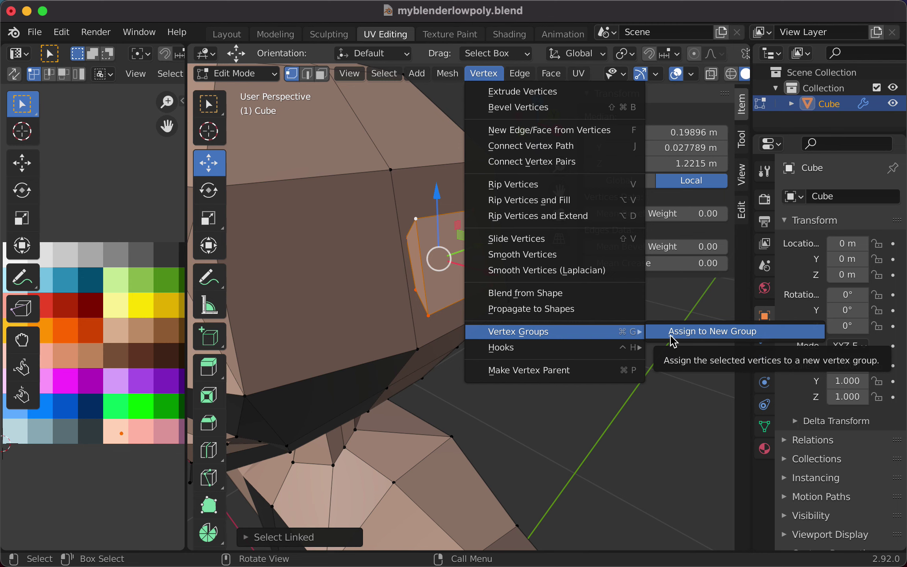
left_click(673, 333)
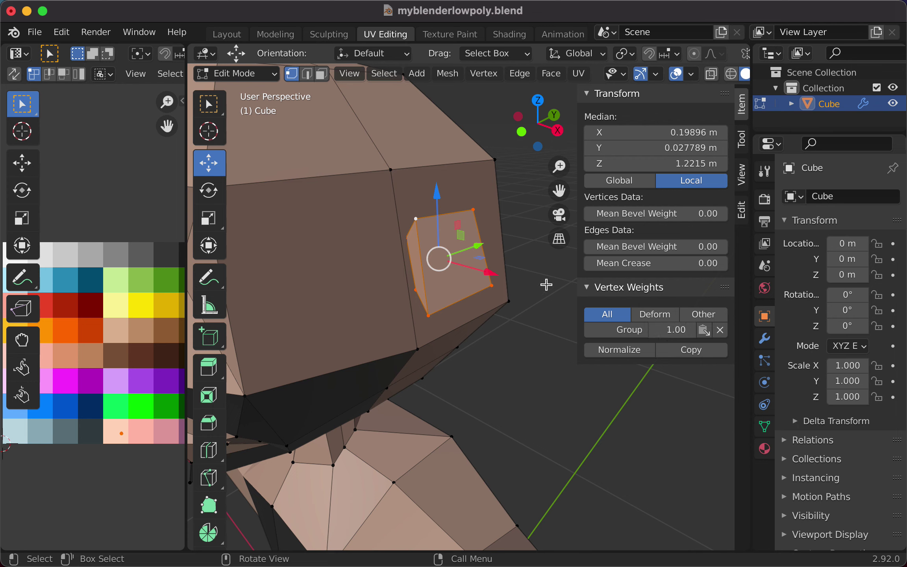
- Select the ear's vertices together with the four head corner vertices surrounding the ear
left_click(392, 170)
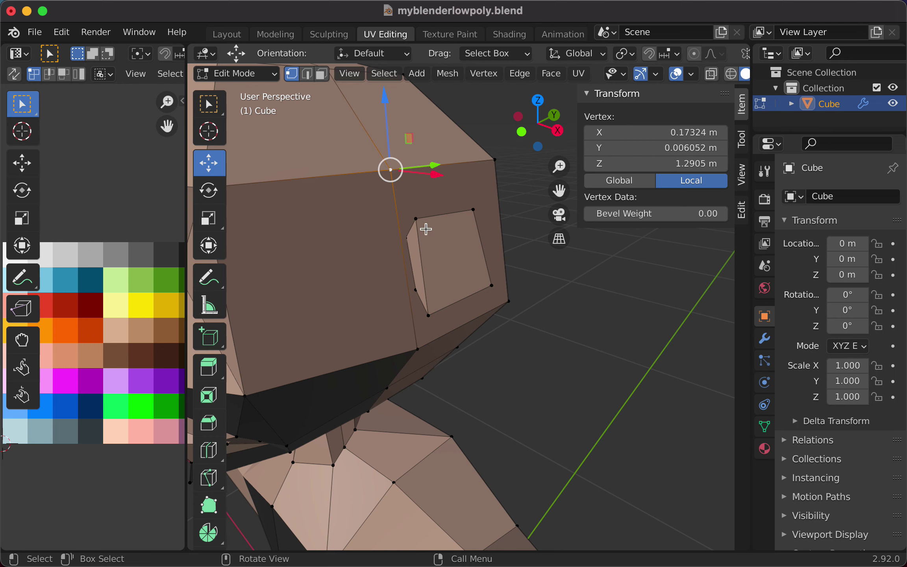
left_click(417, 219, "shift")
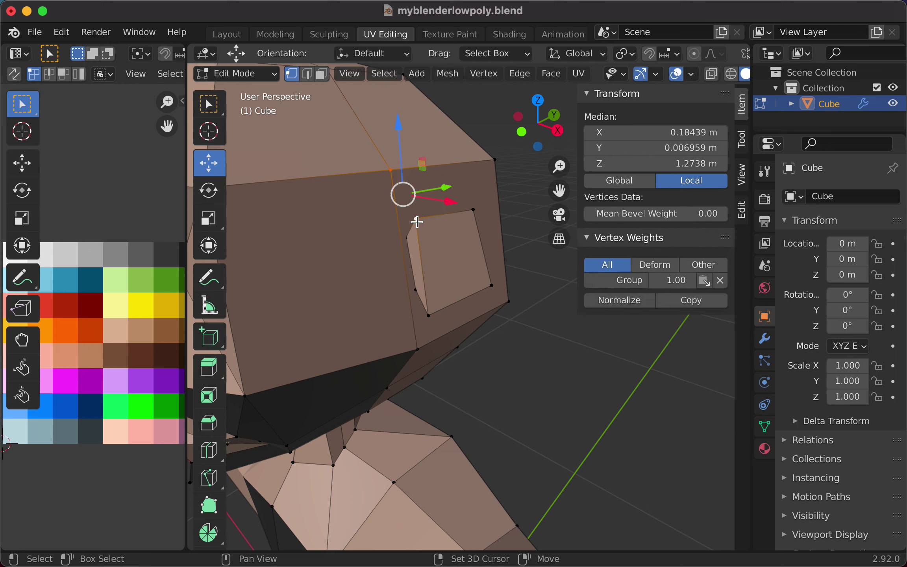
left_click(473, 209, "shift")
left_click(496, 159, "shift")
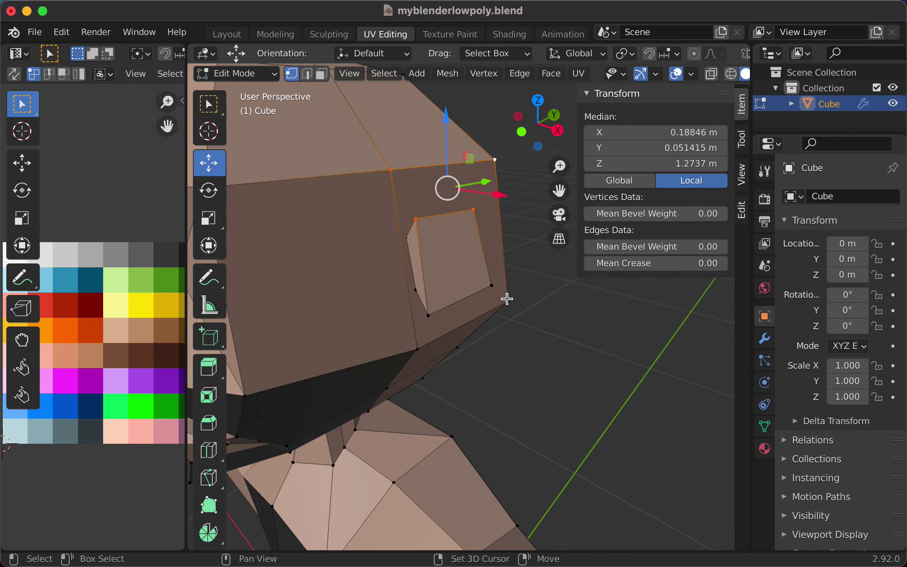
left_click(491, 286, "shift")
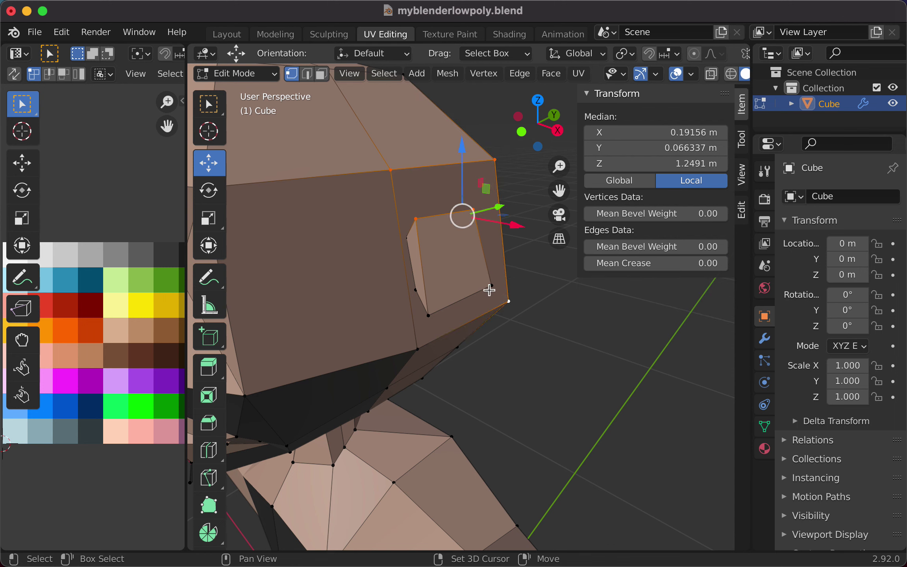
left_click(430, 313, "shift")
left_click(416, 290, "shift")
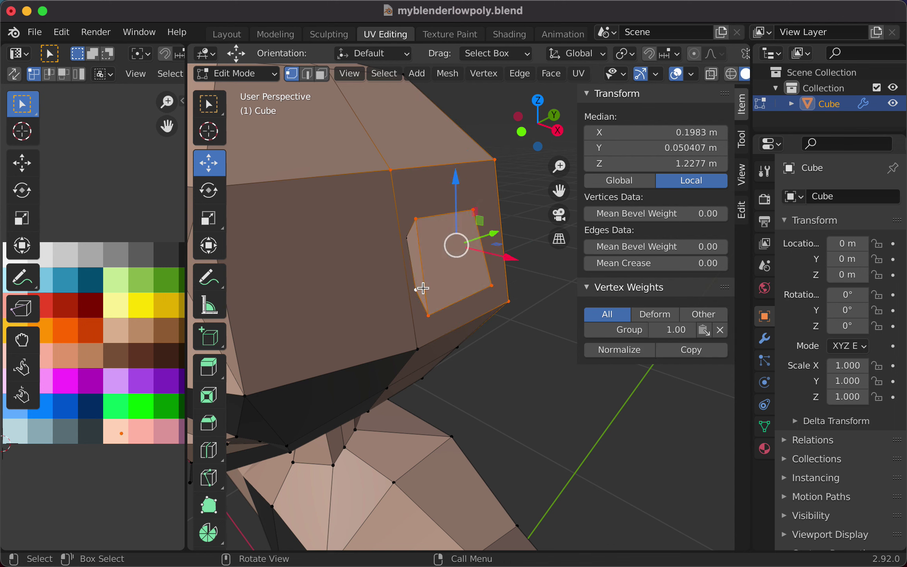
key("l")
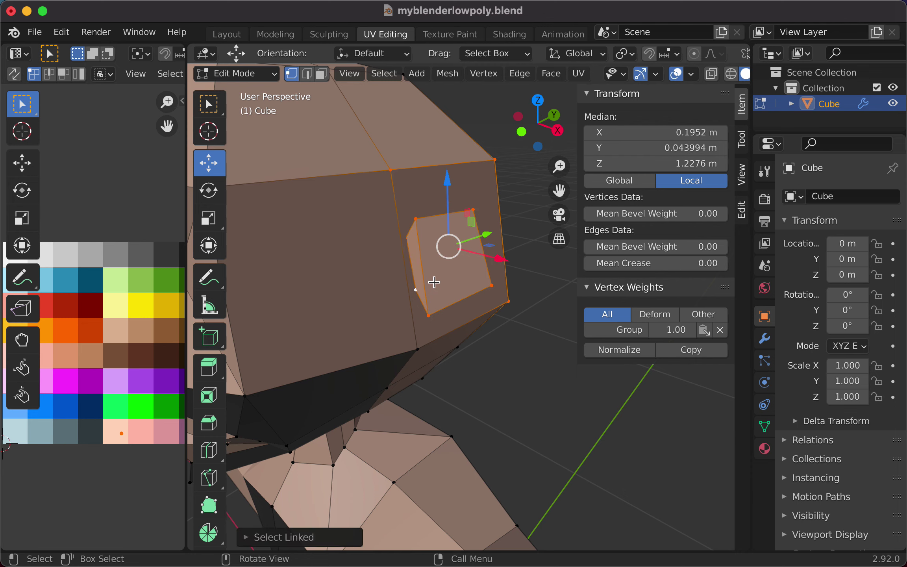
left_click(417, 349, "shift")
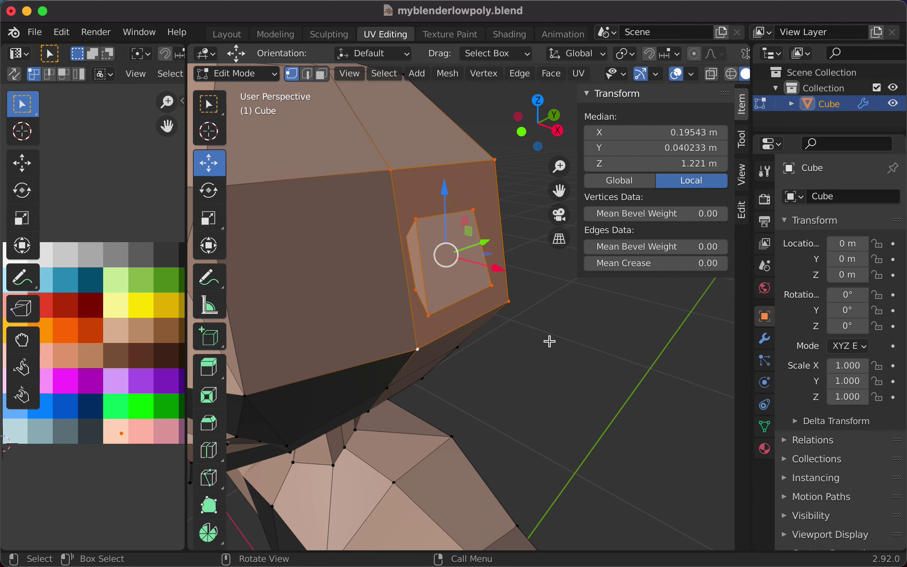
scroll(550, 341, "down", 4)
middle_click_drag(550, 341, 522, 318)
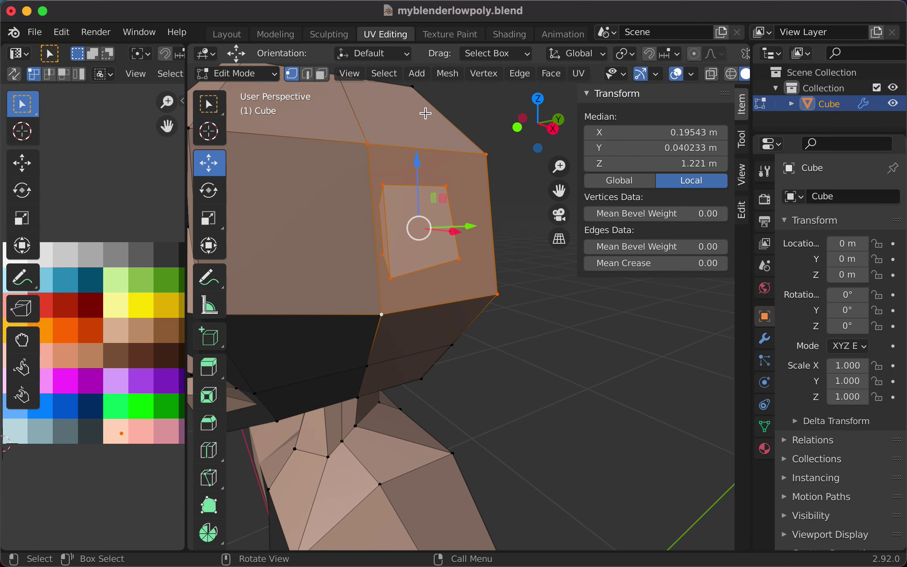
- Set Group as the active vertex group of the mesh
left_click(481, 73)
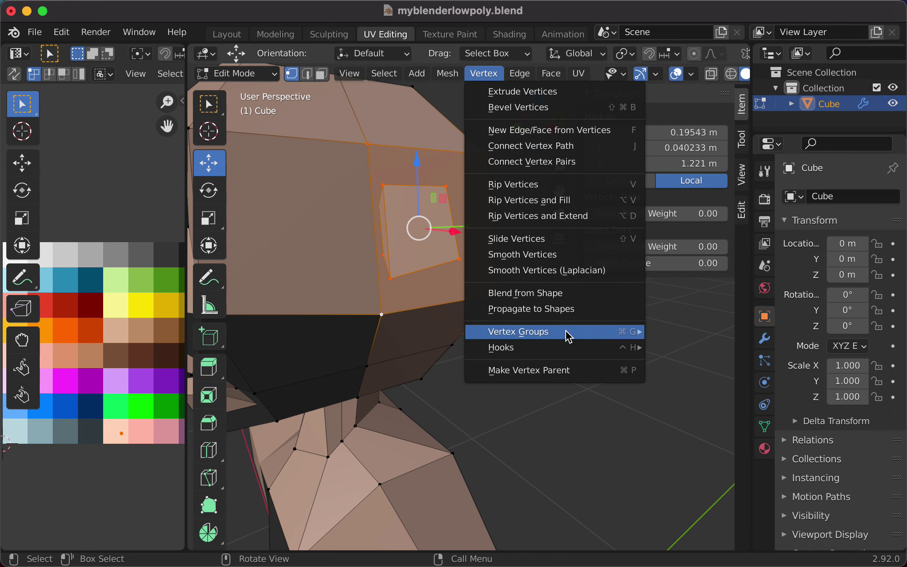
mouse_move(574, 338)
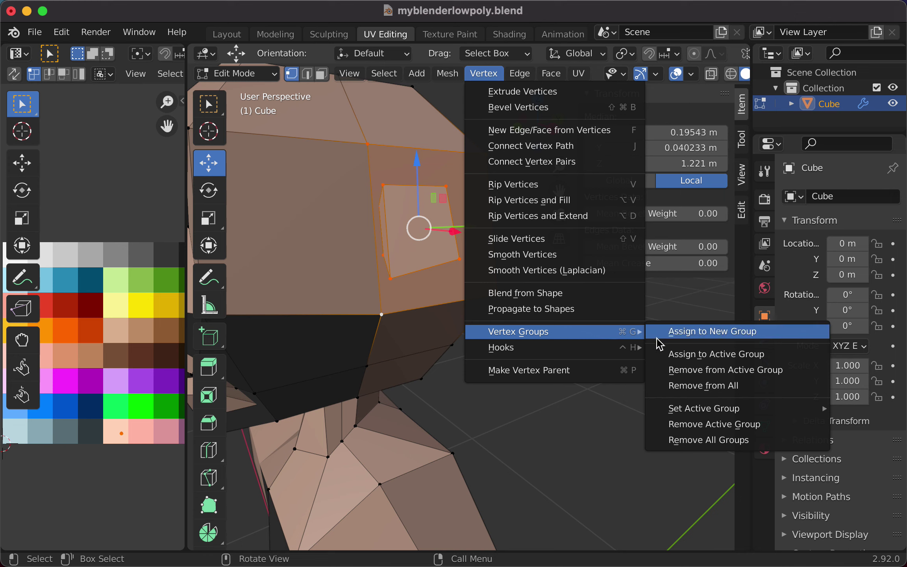
mouse_move(700, 409)
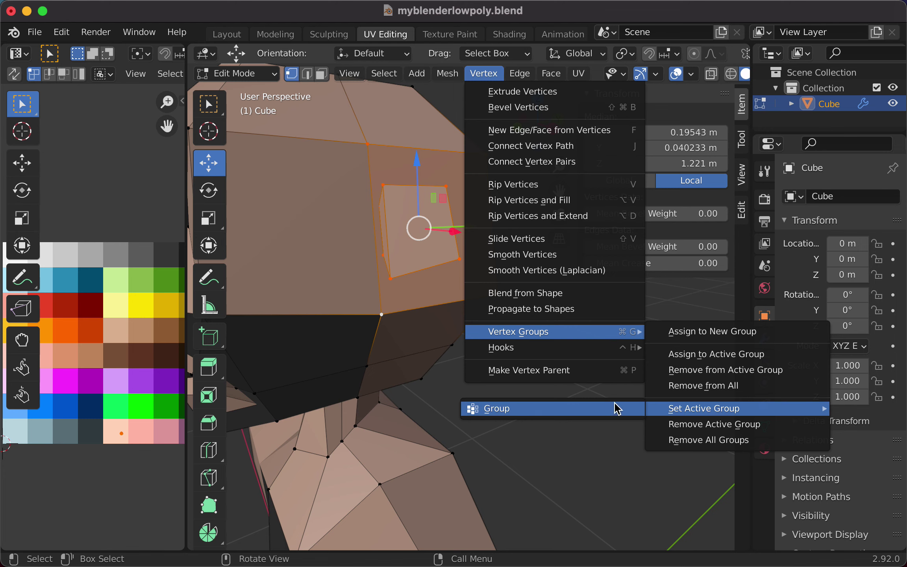
left_click(607, 414)
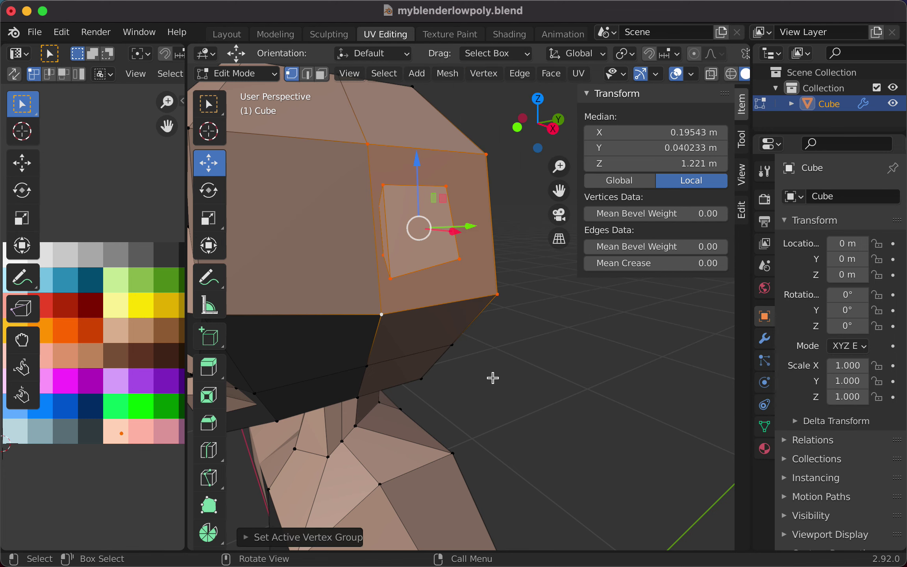
- Check the geometry linked to the head corner vertex above the ear's front edge
left_click(355, 282)
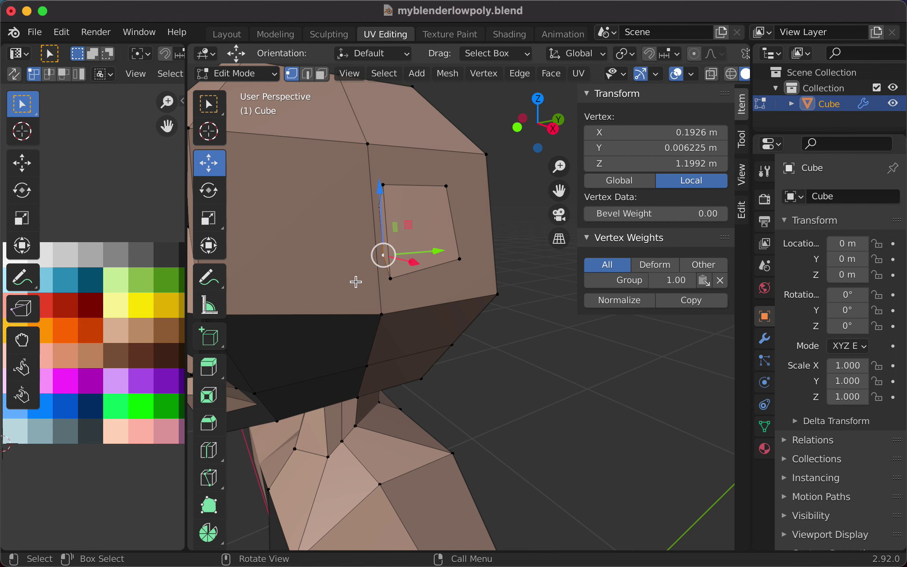
left_click(370, 143)
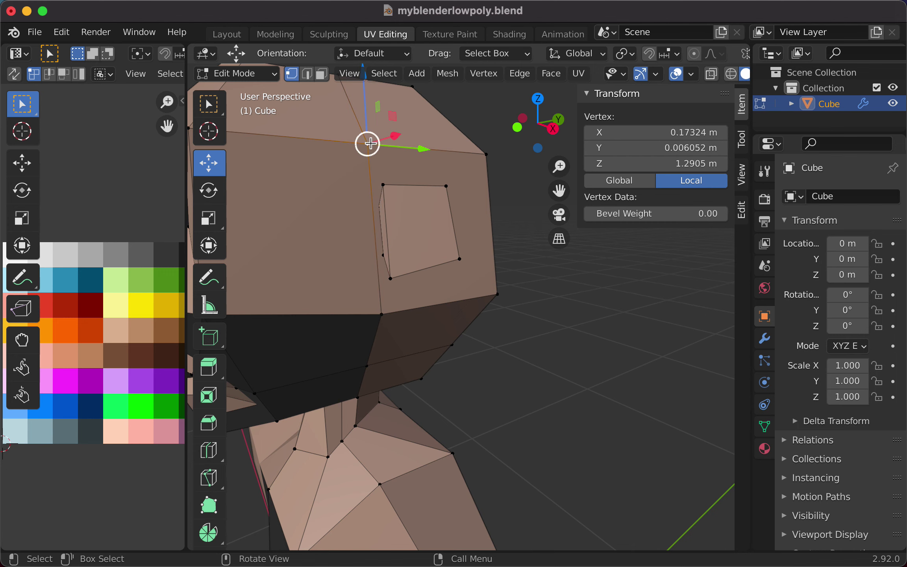
key("ctrl+l")
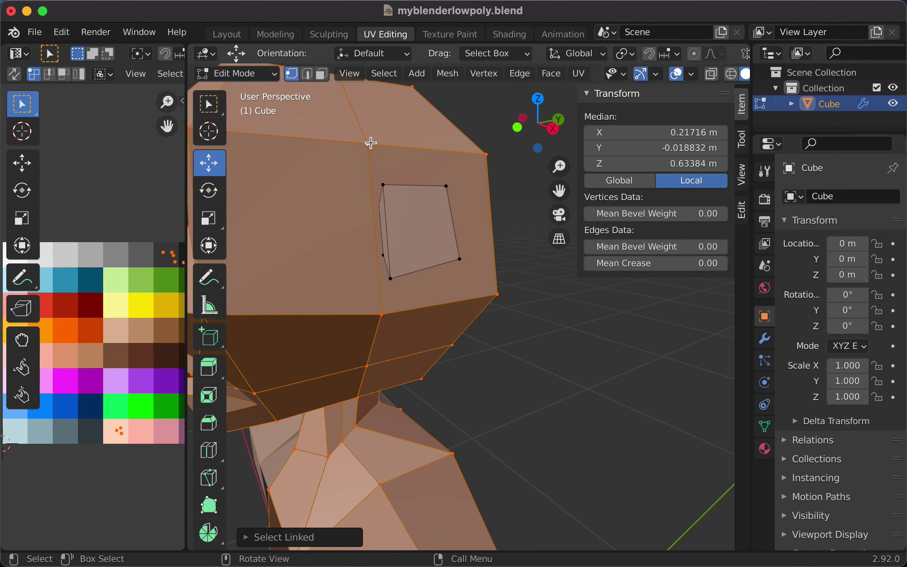
- Select all geometry linked to the ear's upper front vertex and remove it from all vertex groups
left_click(387, 188)
key("ctrl+l")
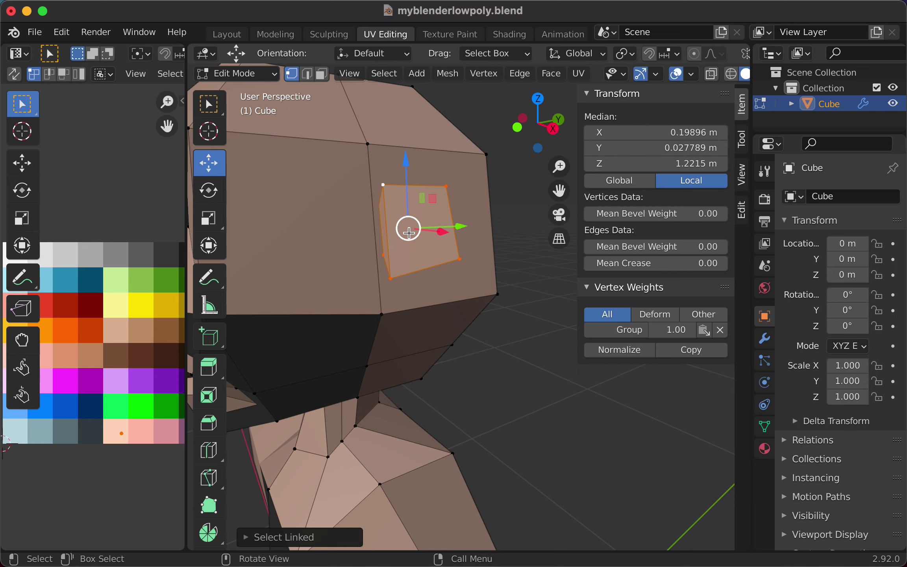
left_click(403, 74)
left_click(486, 74)
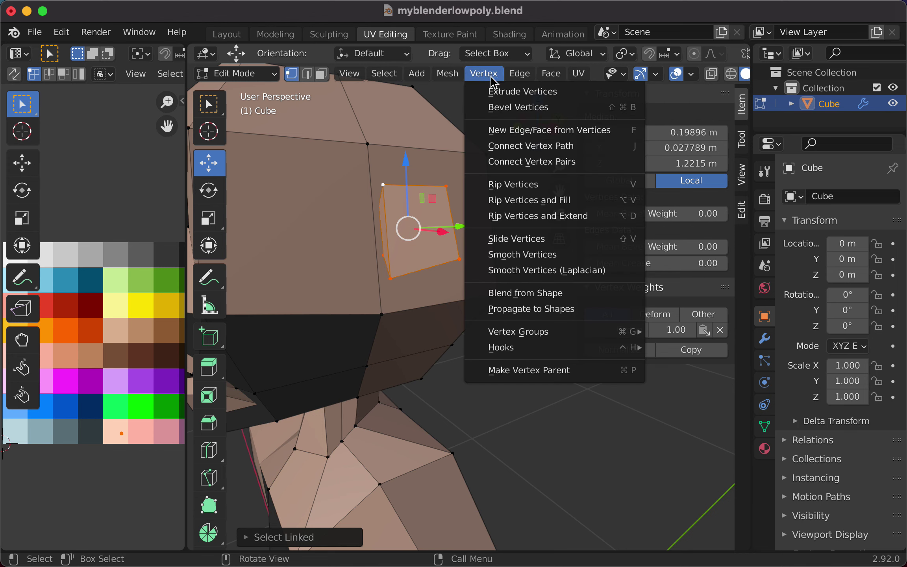
mouse_move(519, 332)
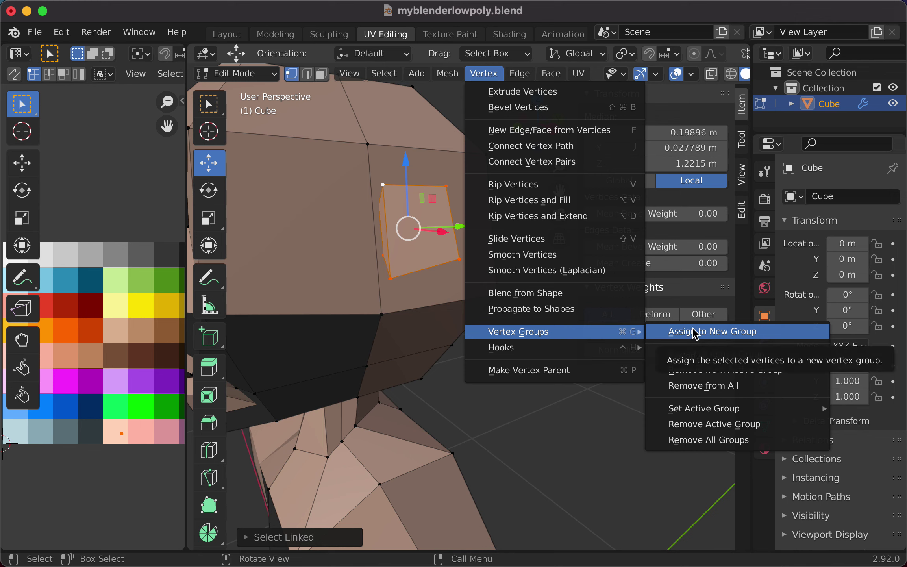
left_click(707, 385)
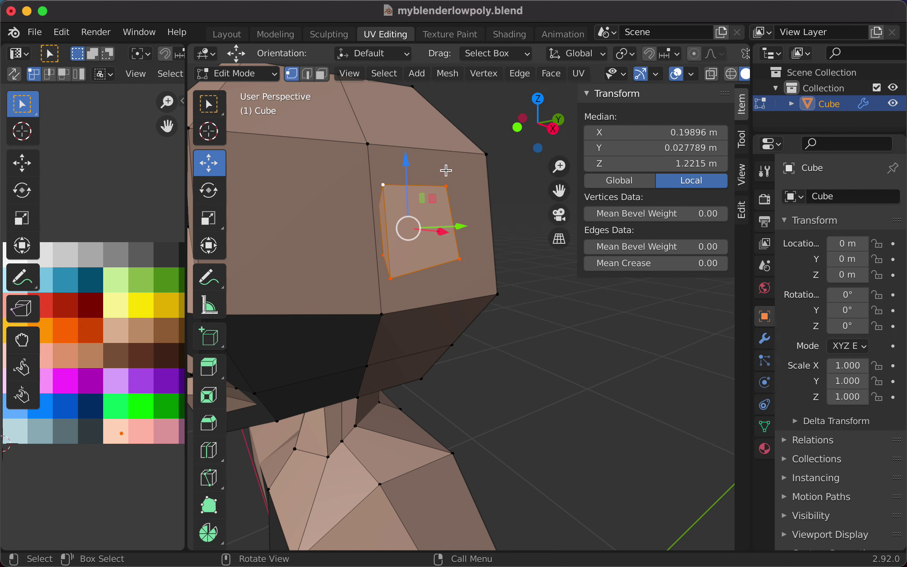
- Assign the selected ear geometry to a new vertex group
left_click(482, 78)
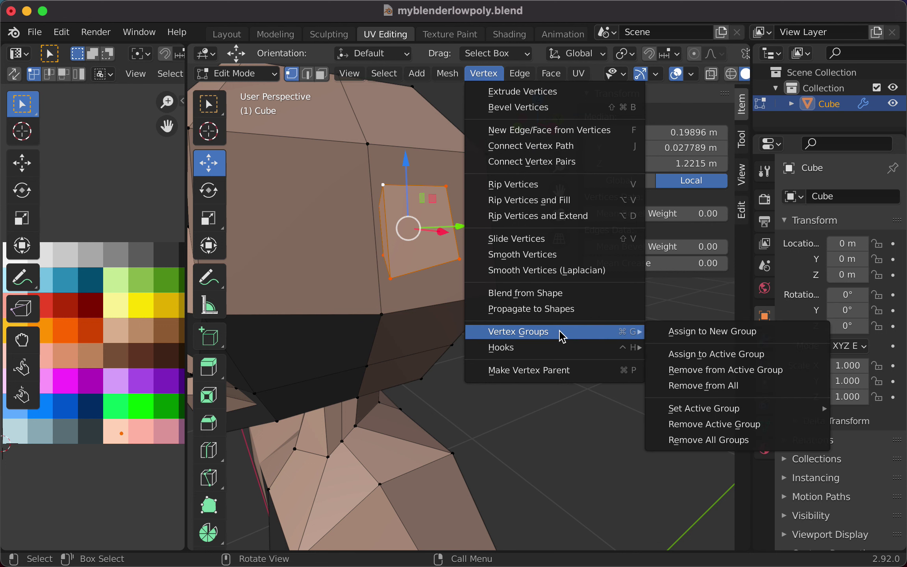
left_click(675, 333)
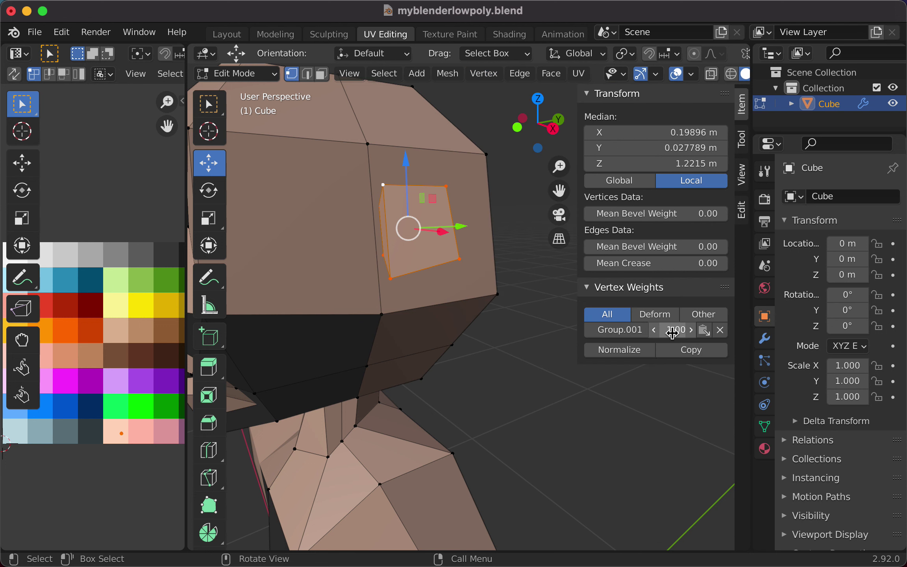
- Select the geometry linked to the head corner below the ear together with the whole ear, and set Group as the active vertex group
left_click(385, 313)
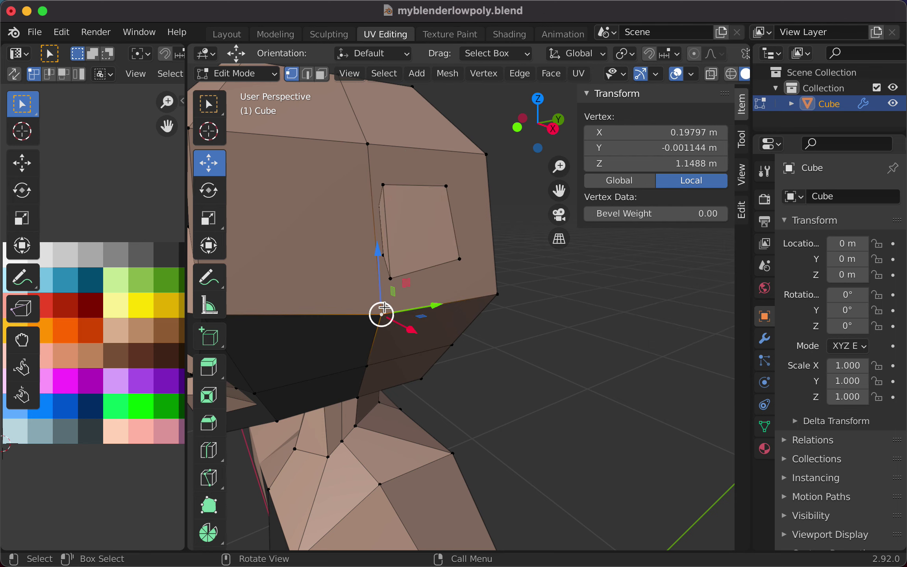
key("l")
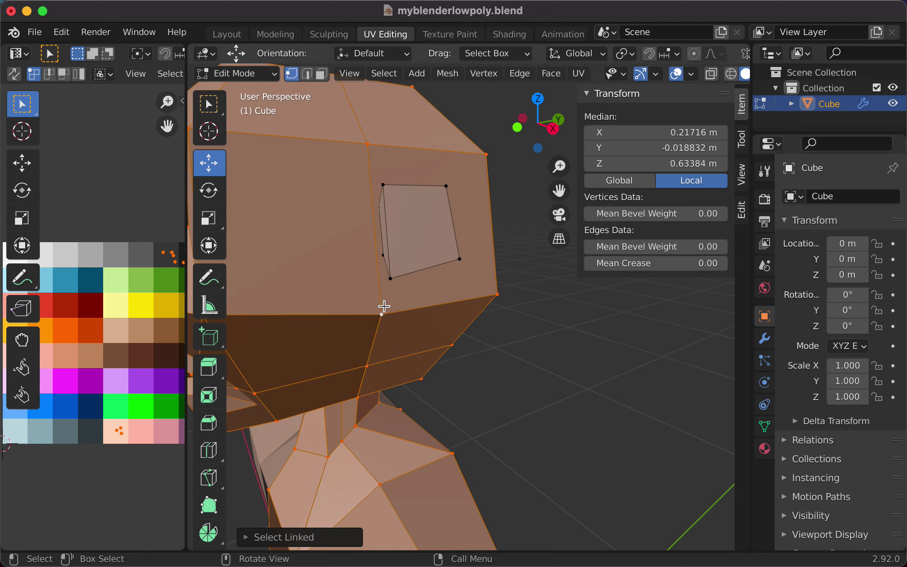
left_click(390, 278, "shift")
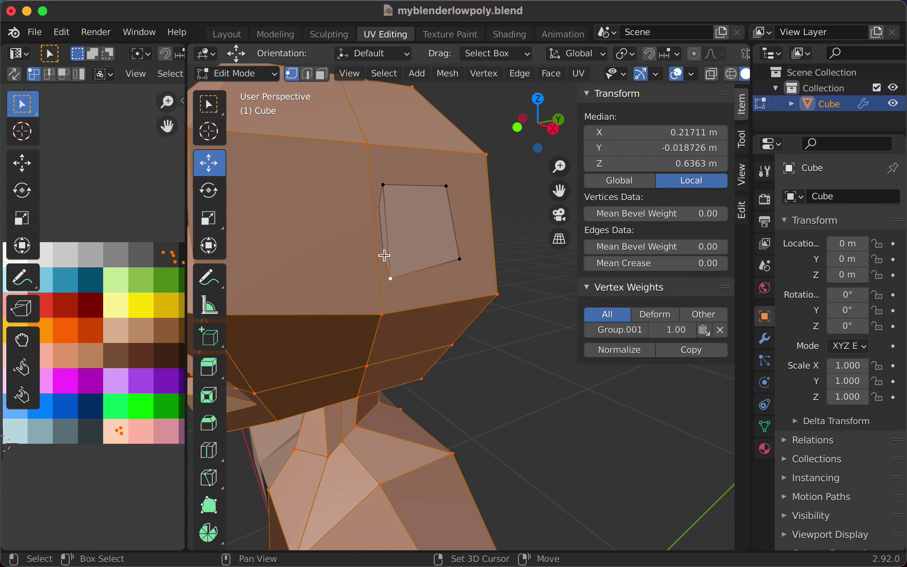
key("l")
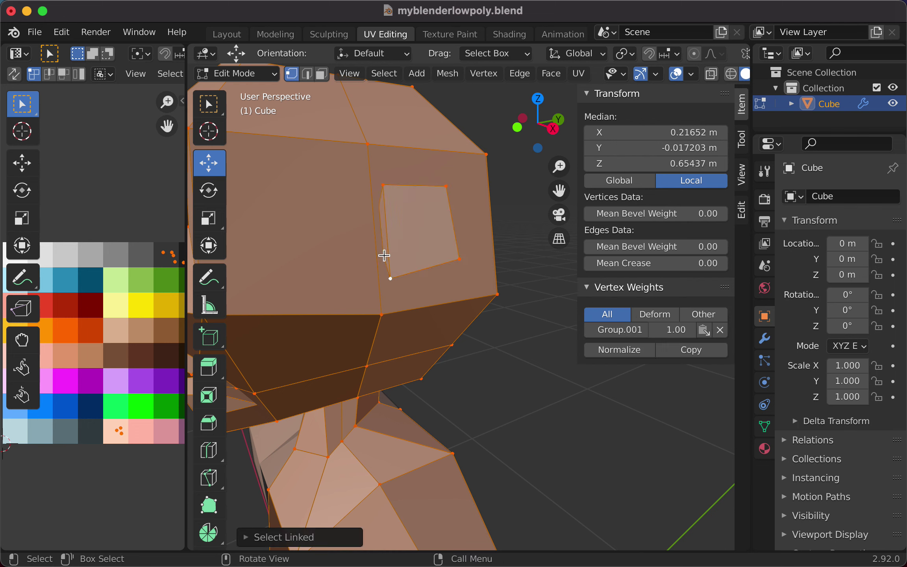
left_click(486, 75)
mouse_move(566, 341)
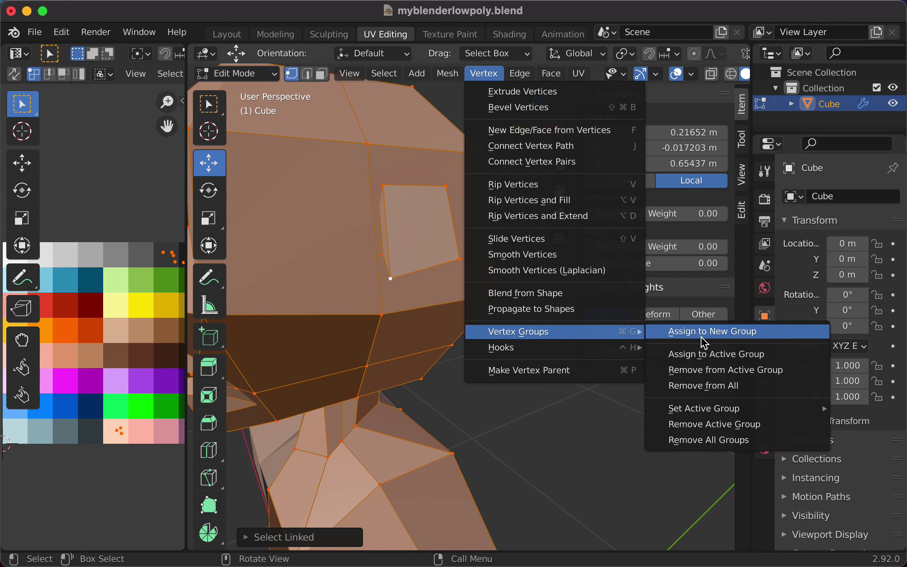
mouse_move(714, 419)
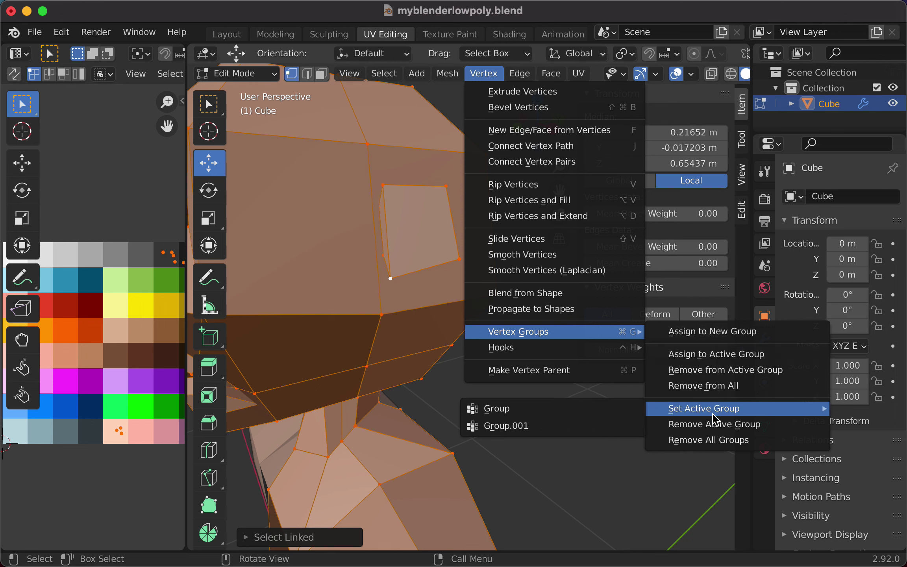
left_click(640, 419)
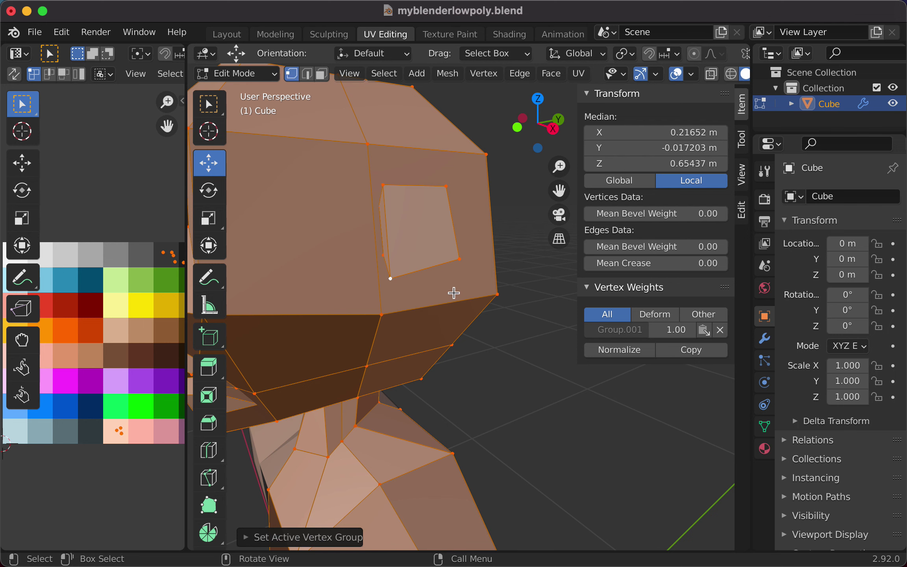
- Check the geometry linked to the ear's lower front vertex and to the head corner above the ear's front edge
middle_click_drag(454, 293, 488, 302)
scroll(306, 286, "down", 8)
scroll(488, 302, "up", 10)
left_click(529, 347)
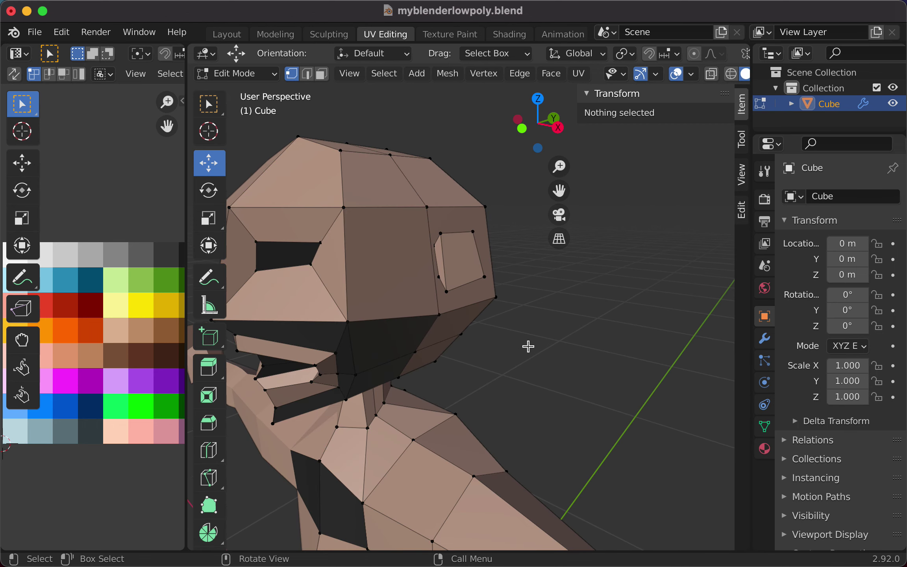
left_click(446, 292)
key("ctrl+l")
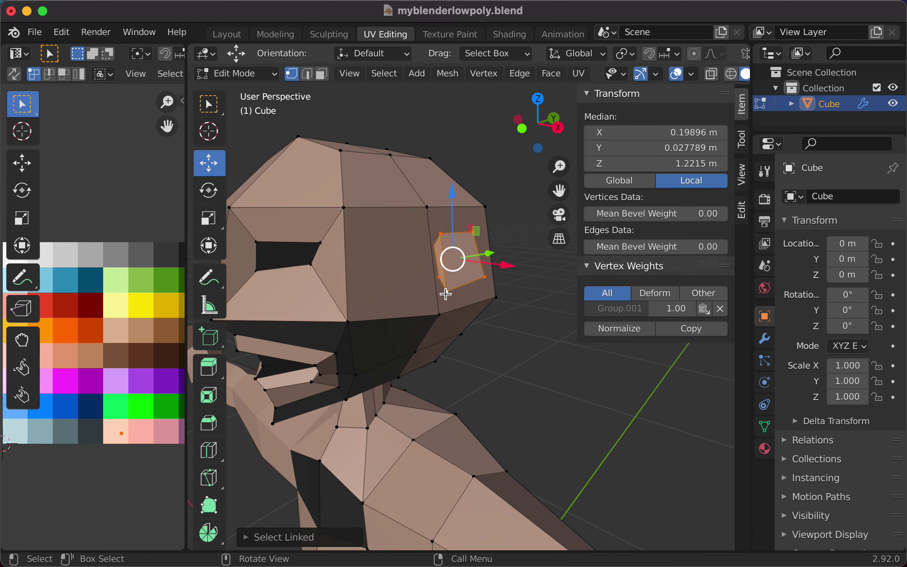
key("ctrl+i")
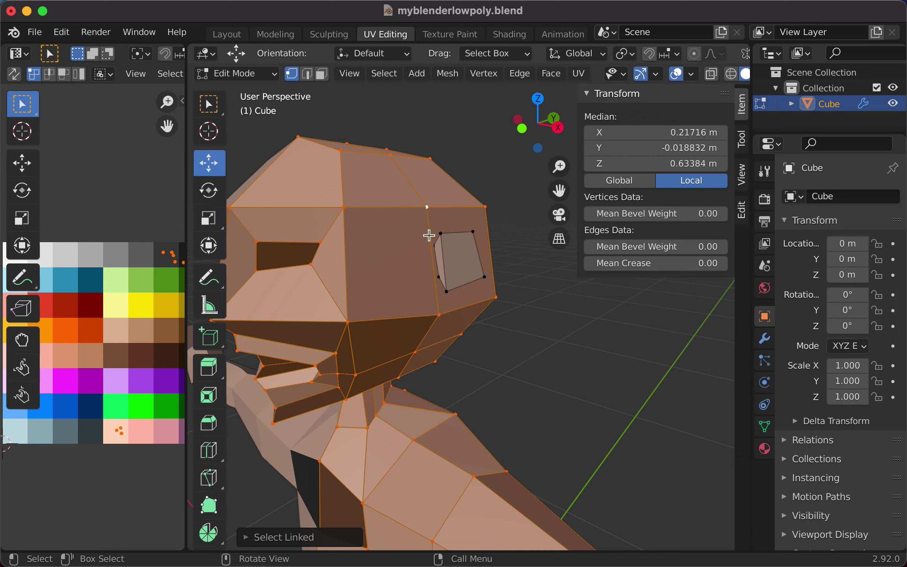
- Select all geometry linked to the ear's upper front vertex and assign it to the active vertex group
left_click(441, 234)
key("l")
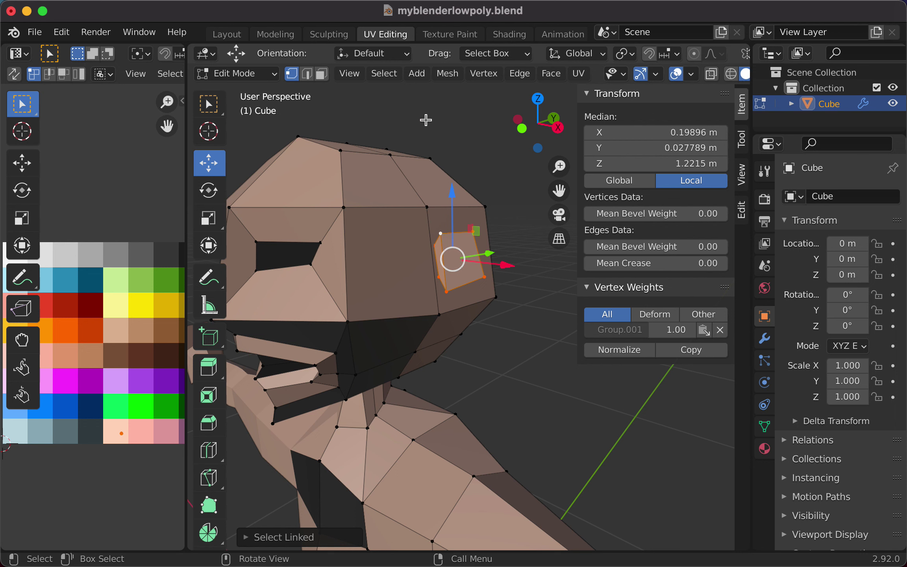
left_click(454, 80)
mouse_move(484, 75)
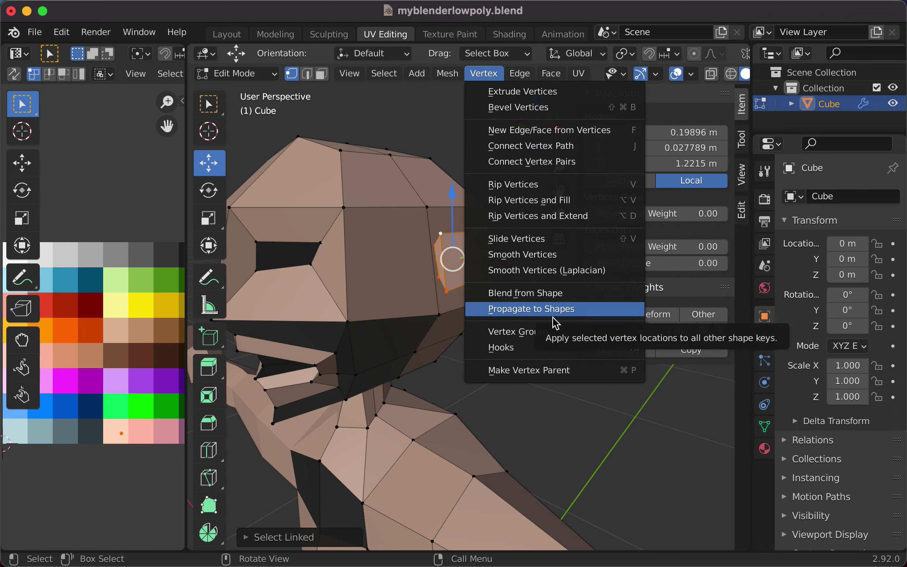
mouse_move(560, 335)
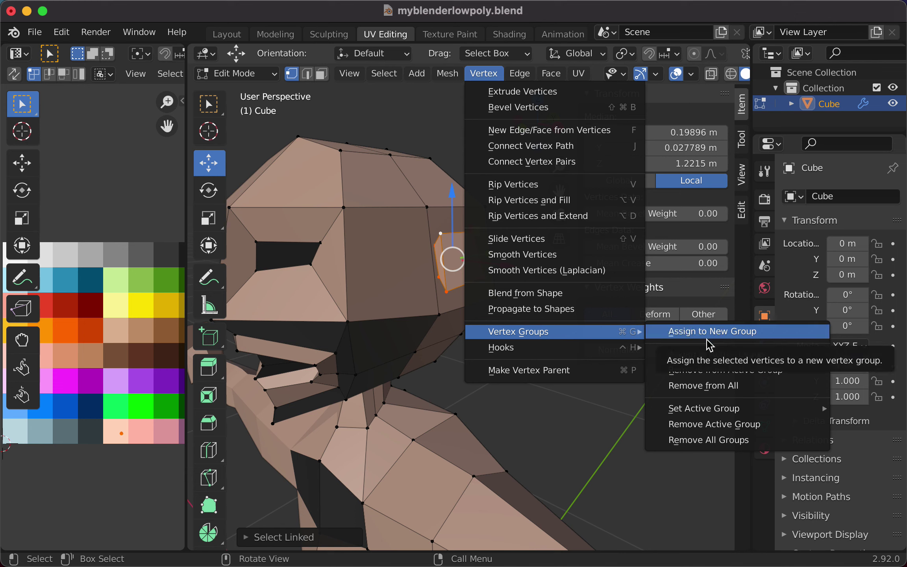
mouse_move(715, 411)
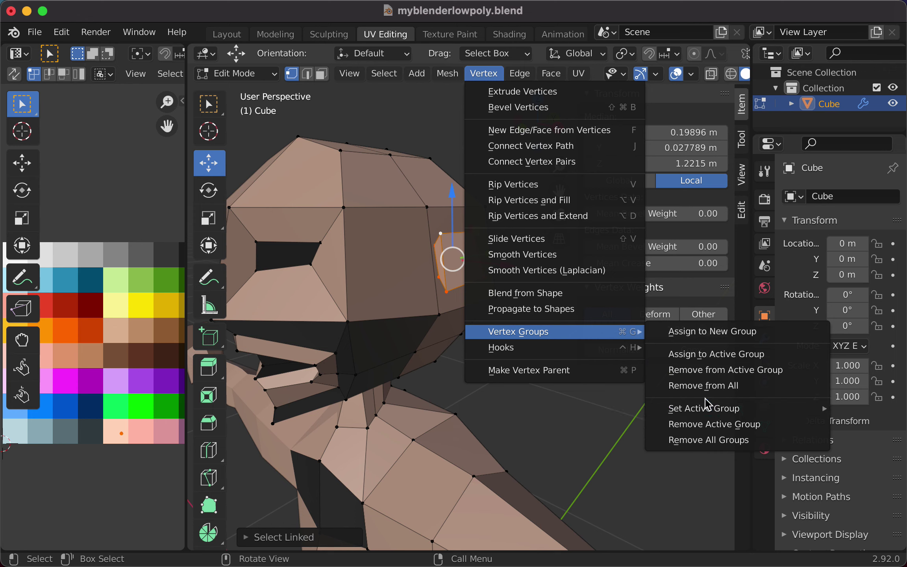
left_click(708, 355)
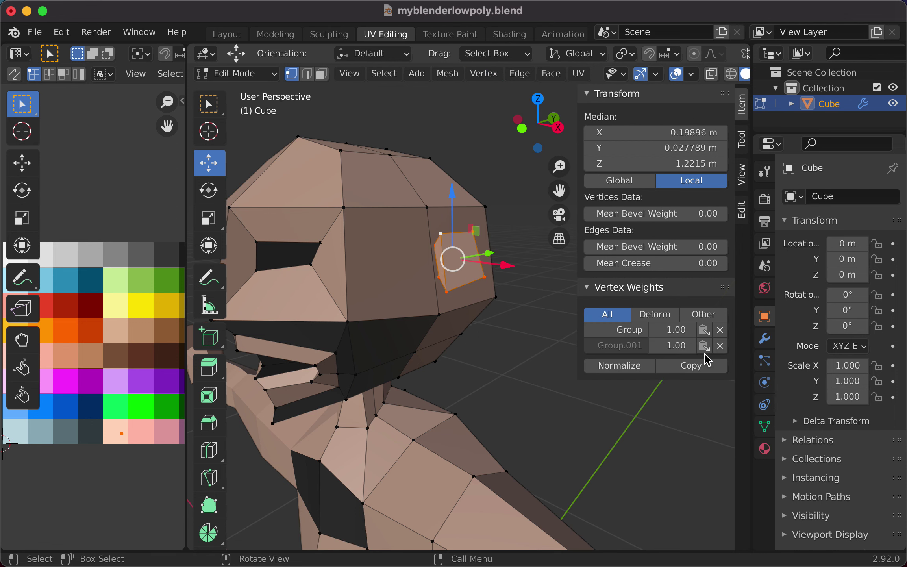
- Select the linked ear geometry with the four surrounding head corner vertices and assign them all to the active vertex group
left_click(439, 315)
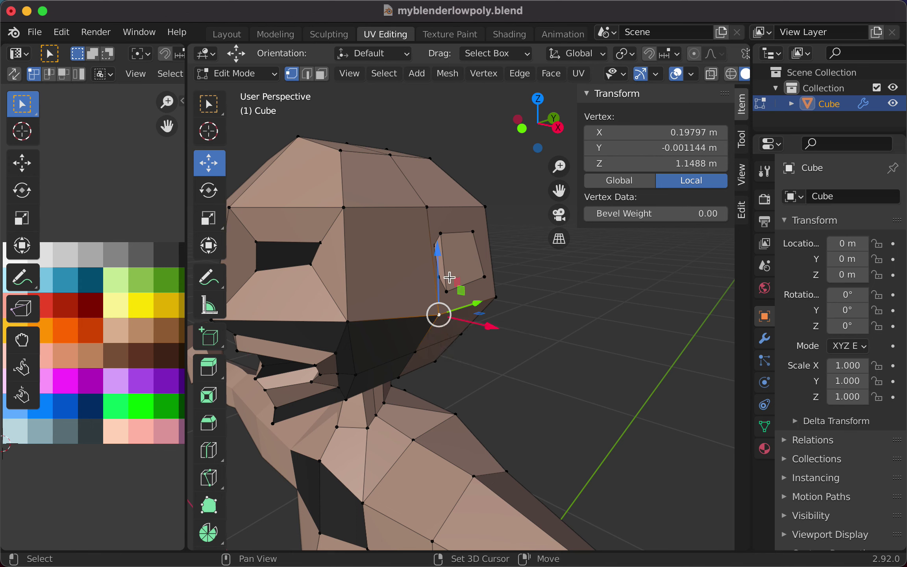
left_click(448, 293, "shift")
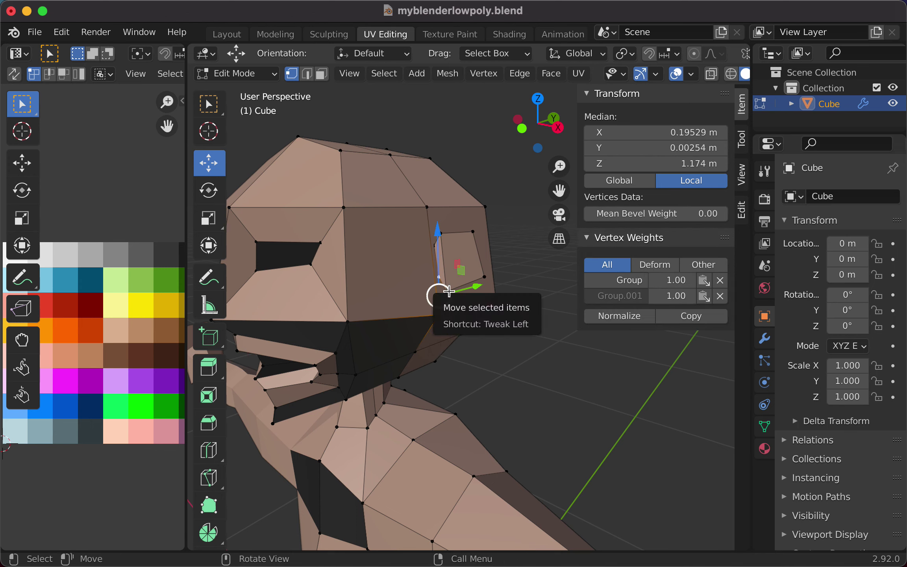
key("ctrl+l")
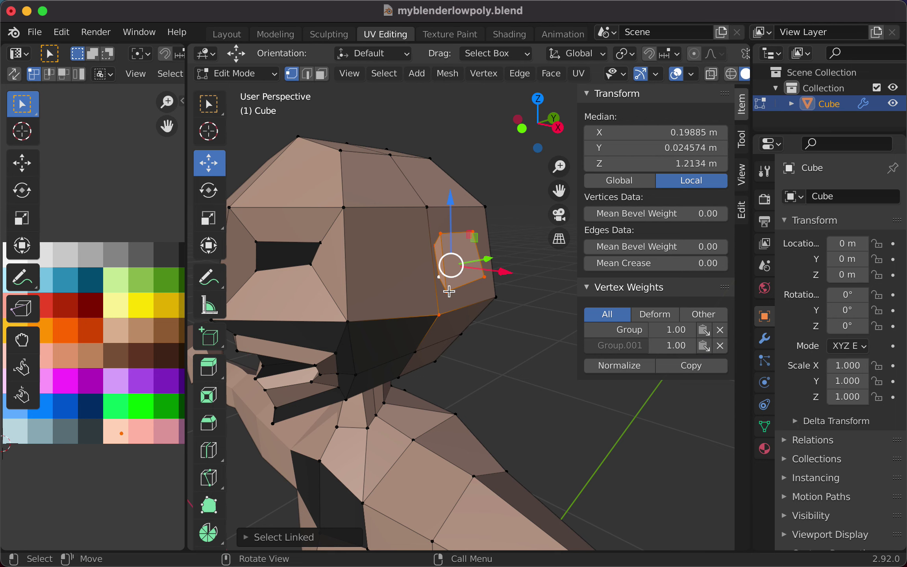
left_click(427, 207, "shift")
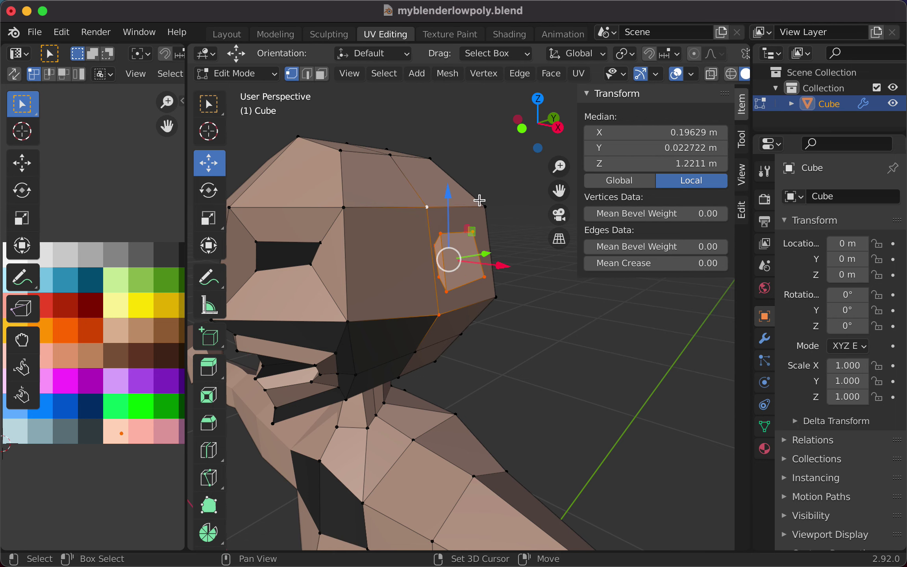
left_click(486, 206, "shift")
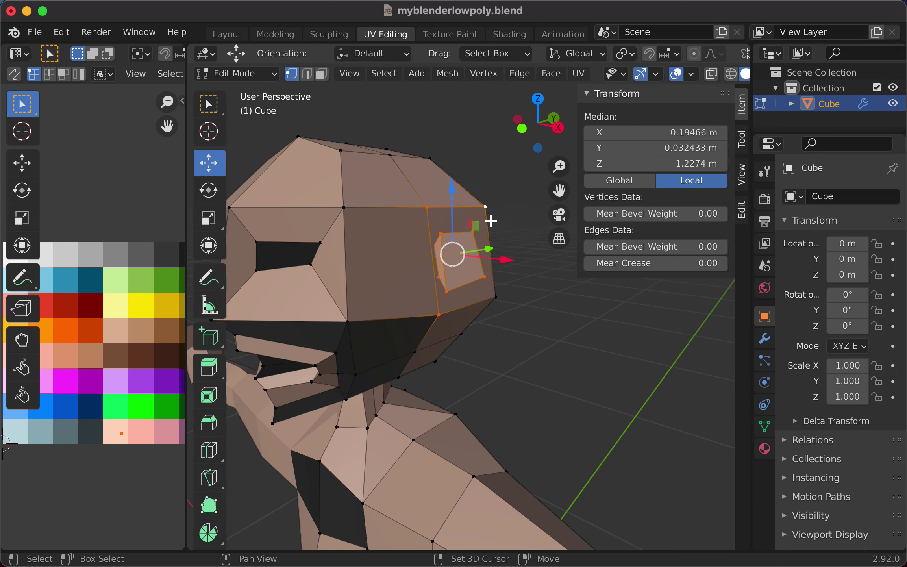
left_click(496, 298, "shift")
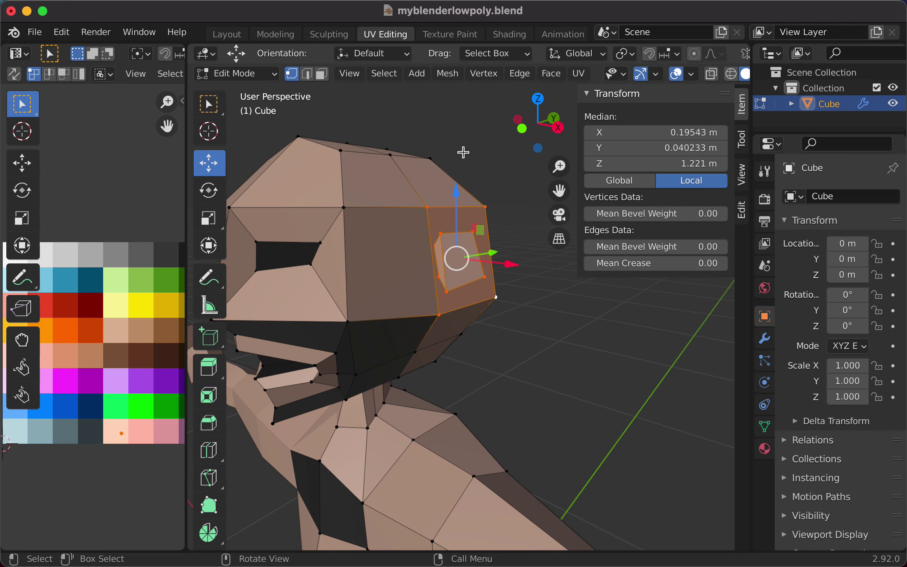
left_click(484, 73)
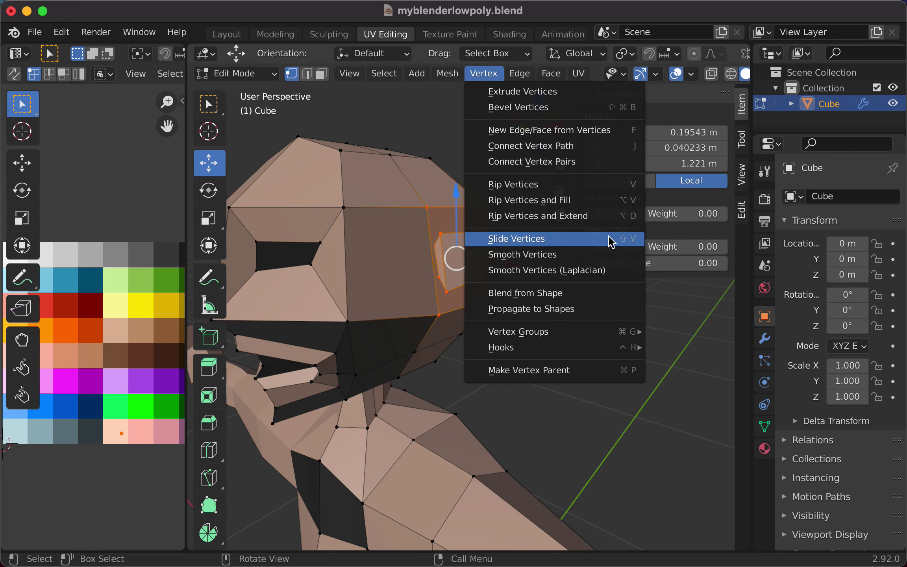
mouse_move(597, 335)
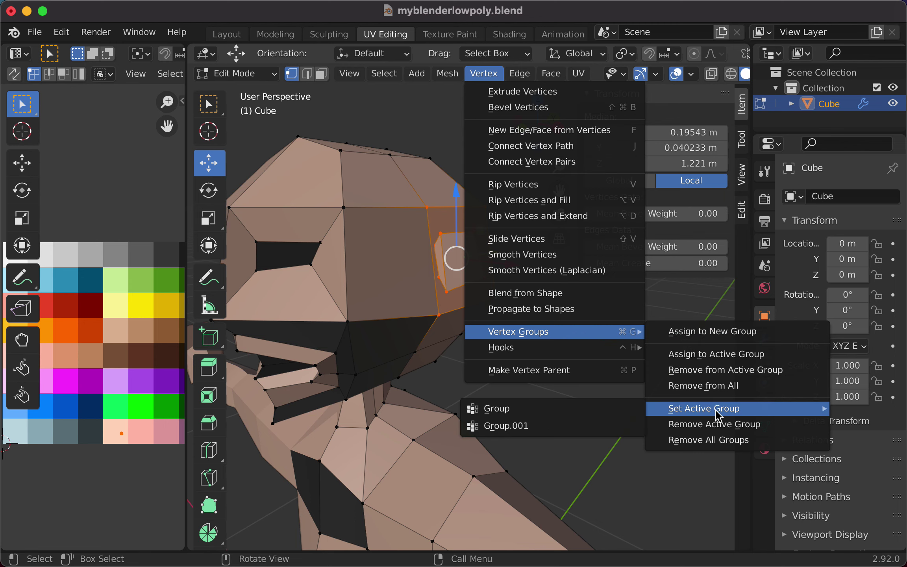
left_click(722, 355)
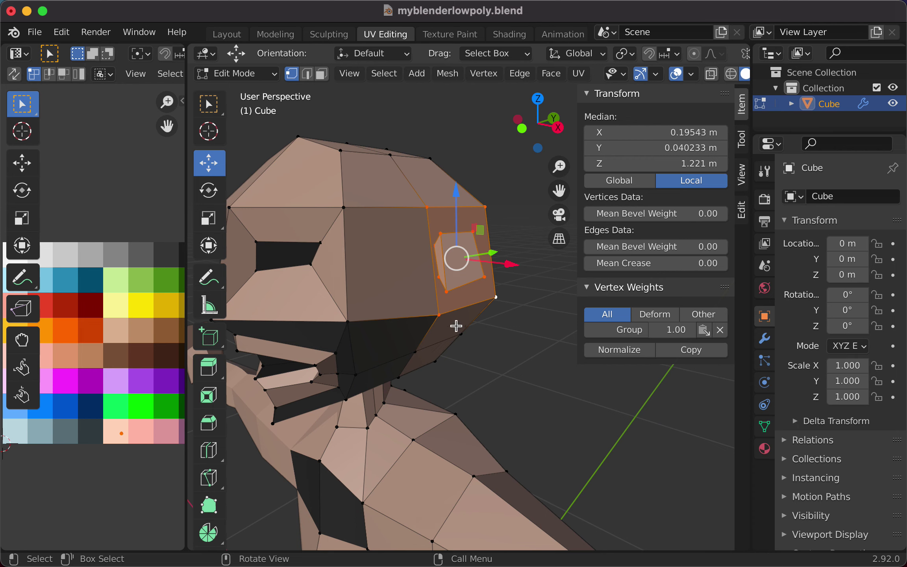
- Check the geometry linked to the ear's lower rear vertex and to the head corner below and behind the ear
left_click(506, 356)
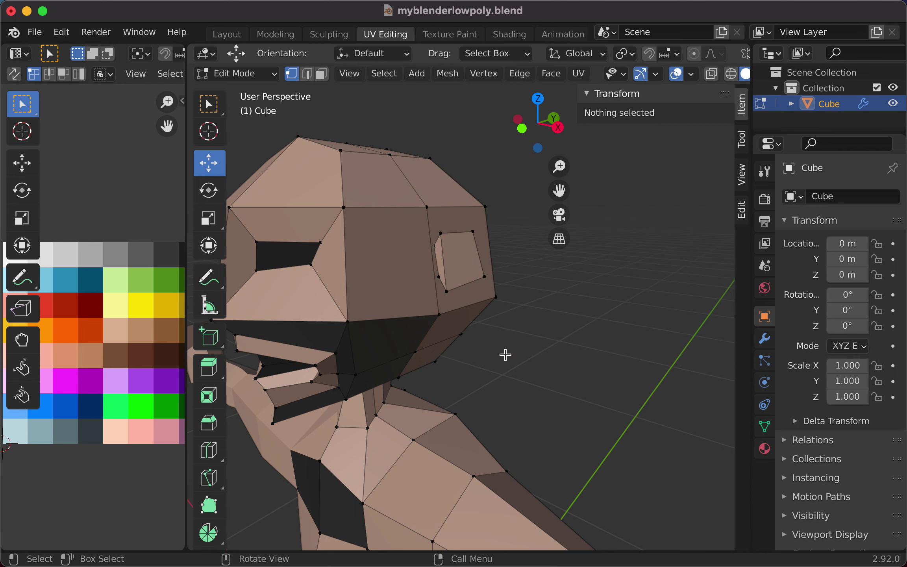
middle_click_drag(417, 284, 508, 304)
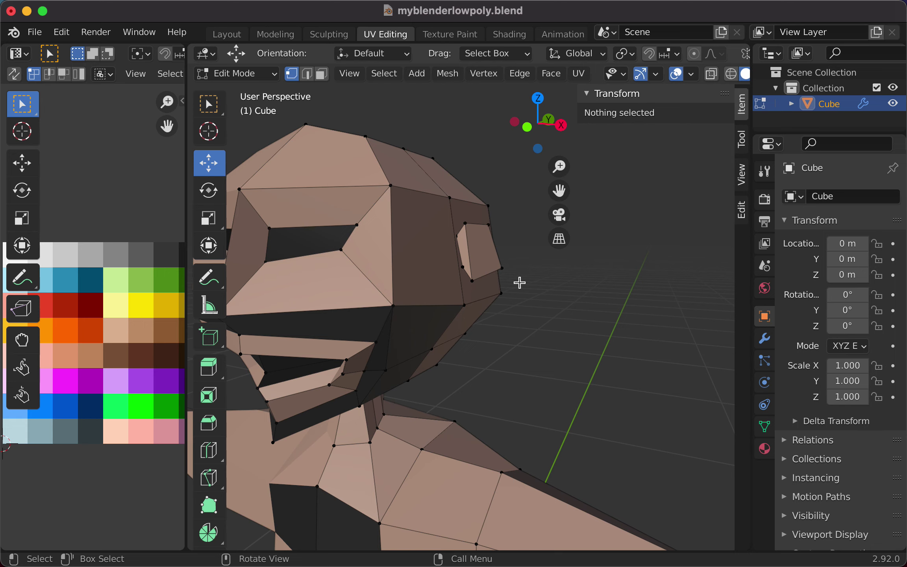
middle_click_drag(553, 285, 504, 296)
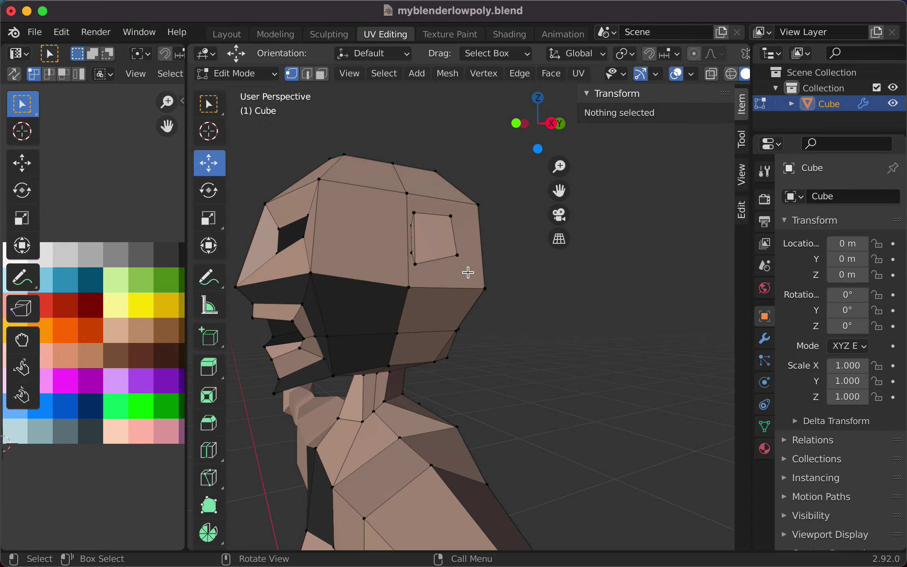
left_click(458, 254)
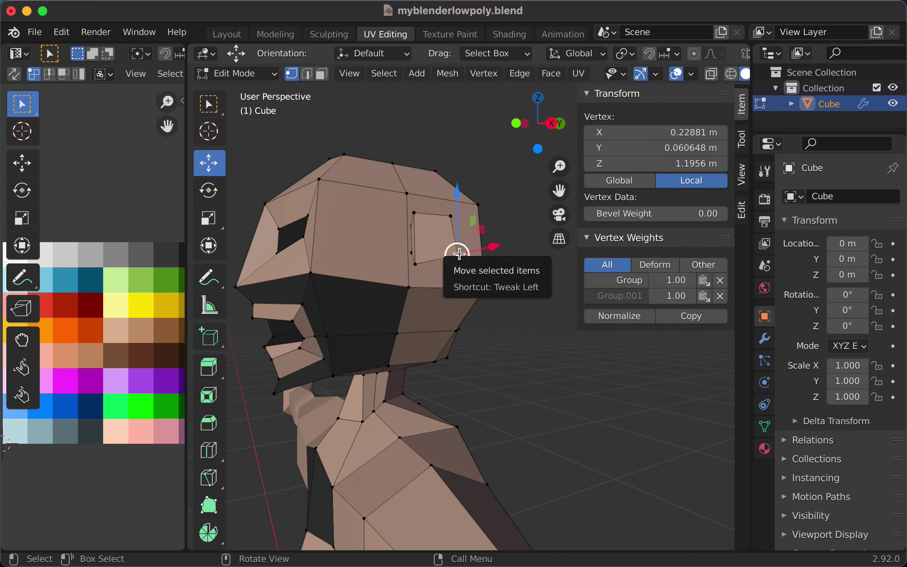
key("l")
left_click(481, 287)
key("l")
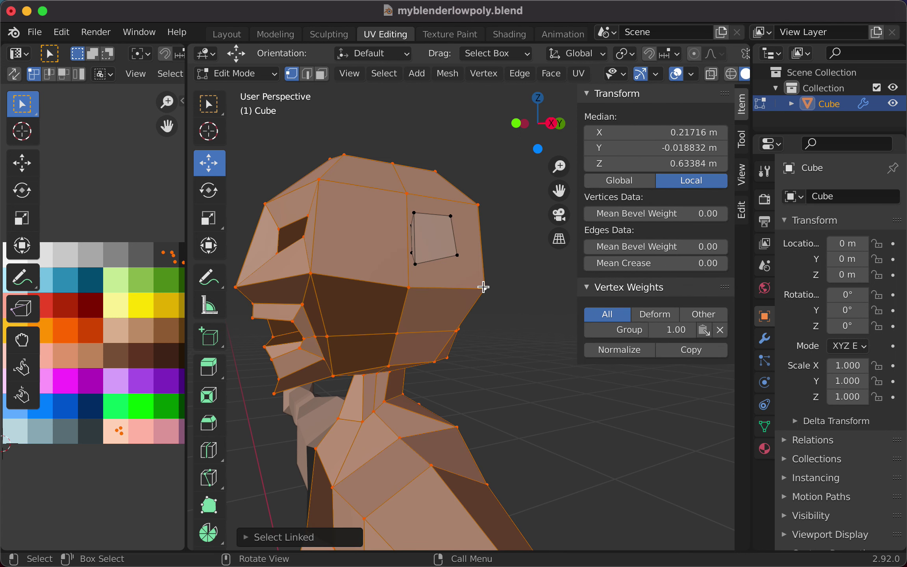
scroll(525, 356, "up", 2)
scroll(526, 357, "down", 1)
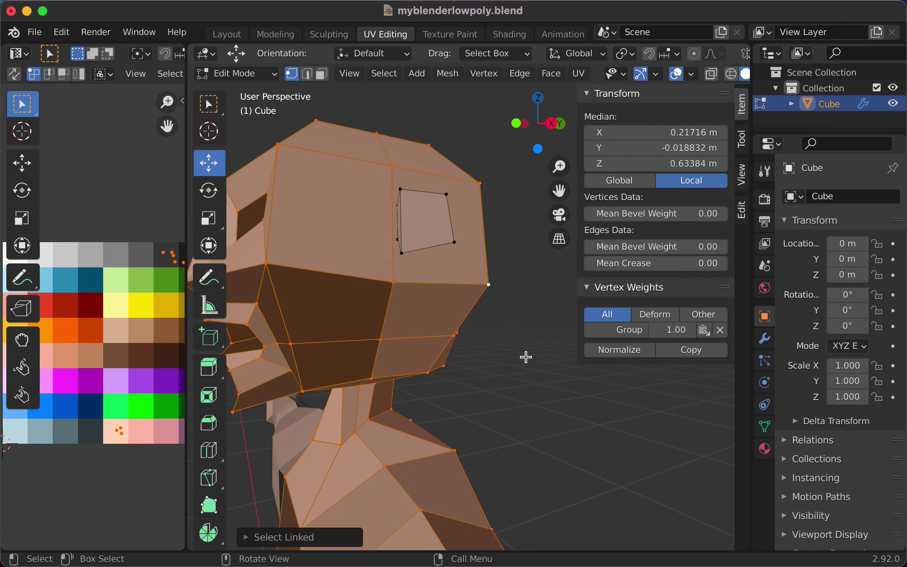
- Select all geometry linked to the ear's lower rear vertex and delete its vertices
left_click(455, 242)
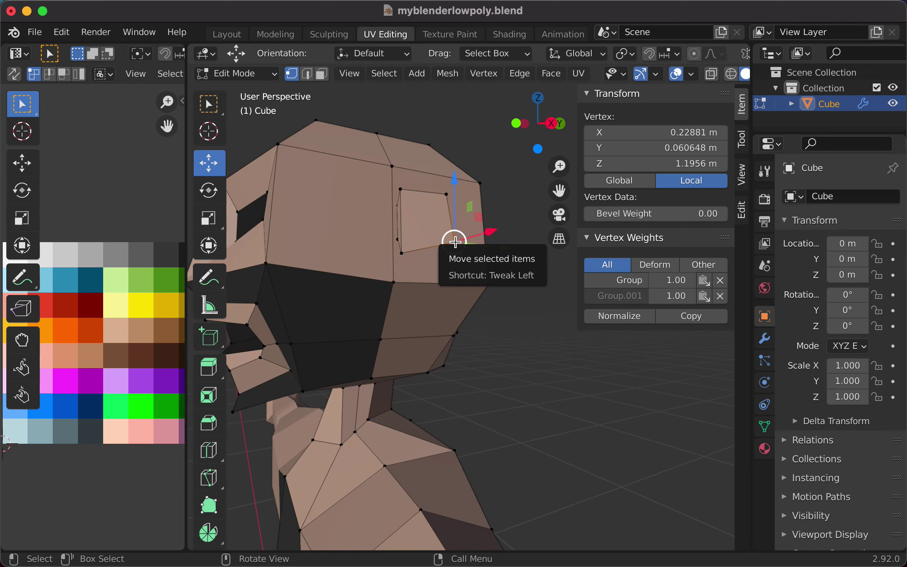
key("l")
right_click(439, 233)
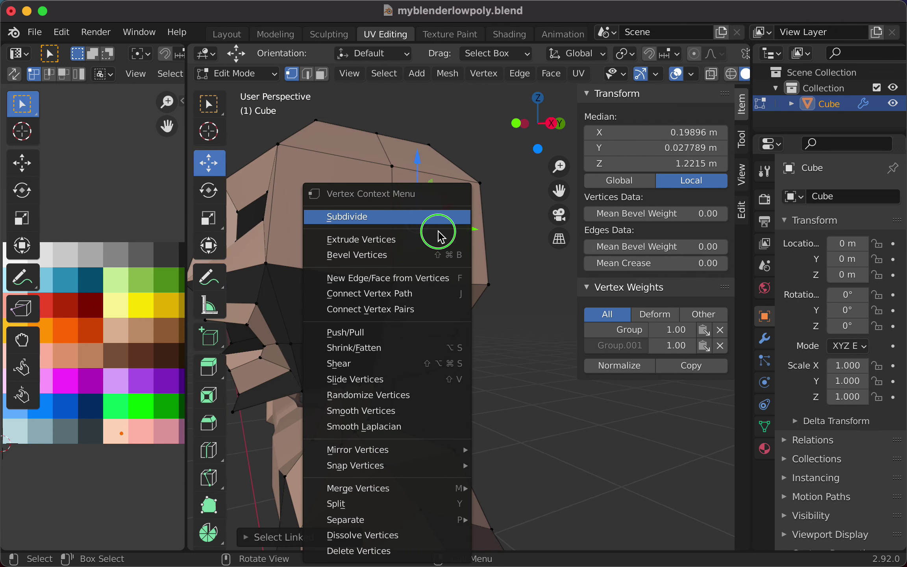
mouse_move(422, 497)
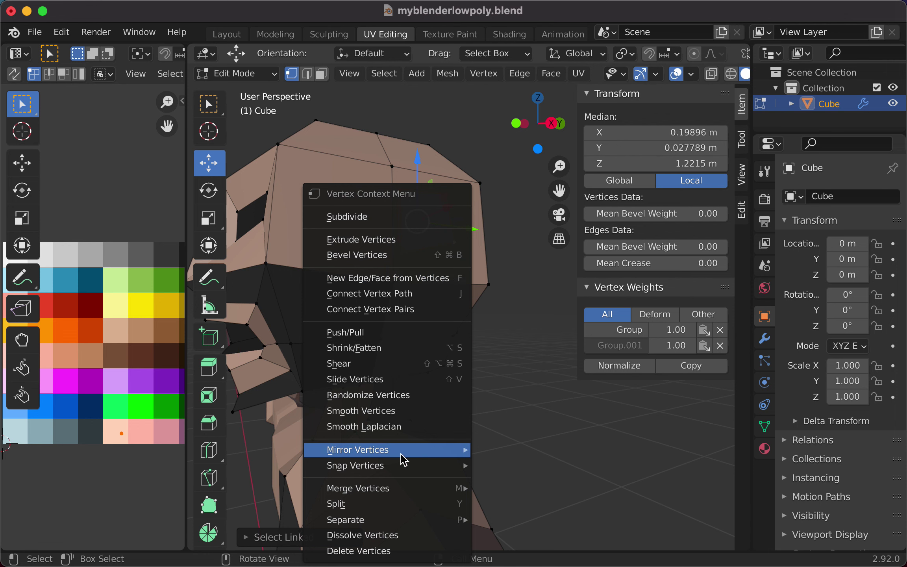
left_click(395, 554)
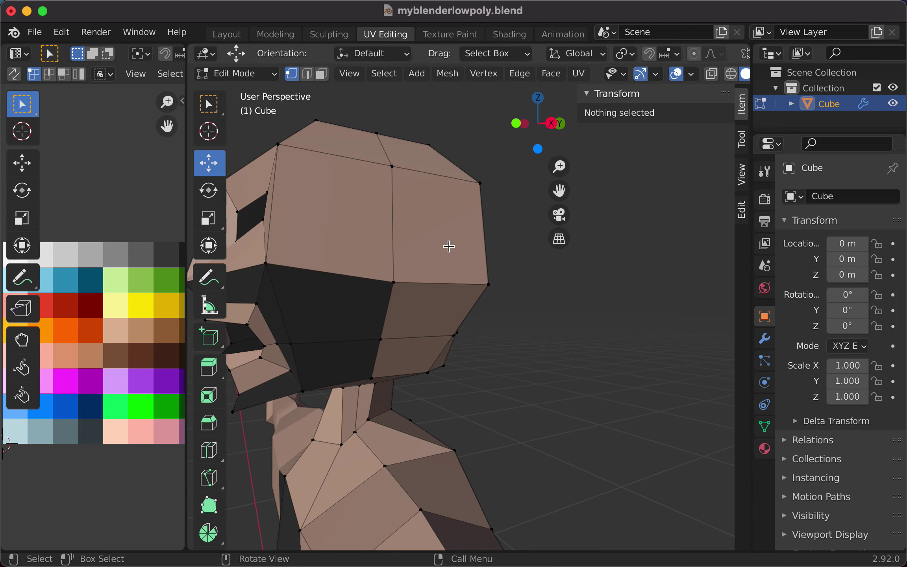
- Inset the rear side face of the head by about 0.034 m as the base for a new ear
left_click(322, 73)
left_click(473, 233)
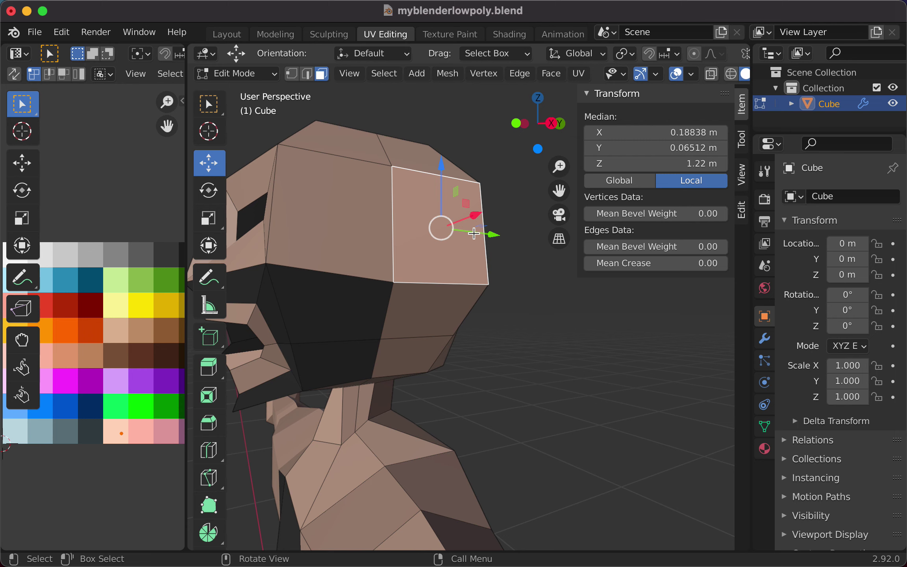
key("i")
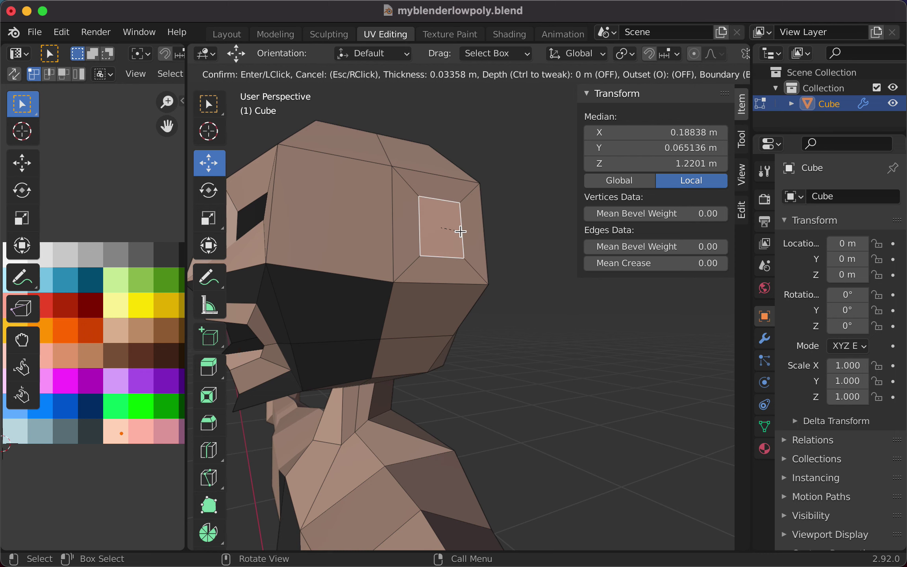
left_click(461, 231)
- Extrude the inset face in place, then extrude it about 0.03 m outward from the head to form the ear block
key("e")
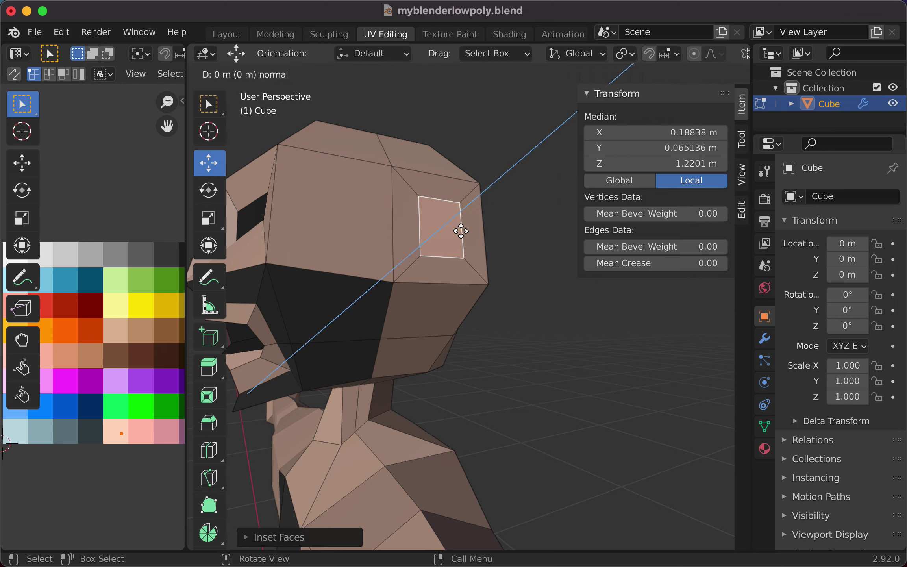
left_click(461, 231)
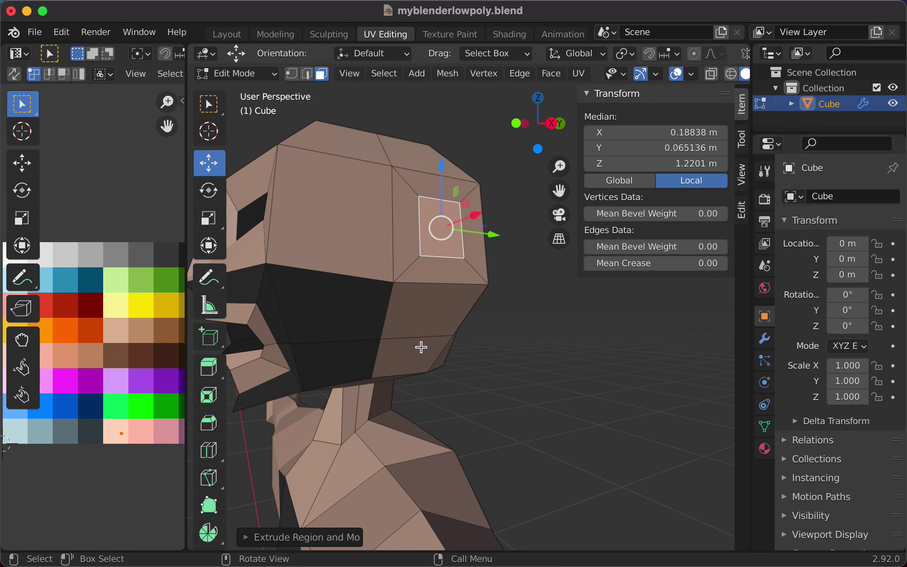
middle_click_drag(421, 347, 498, 377)
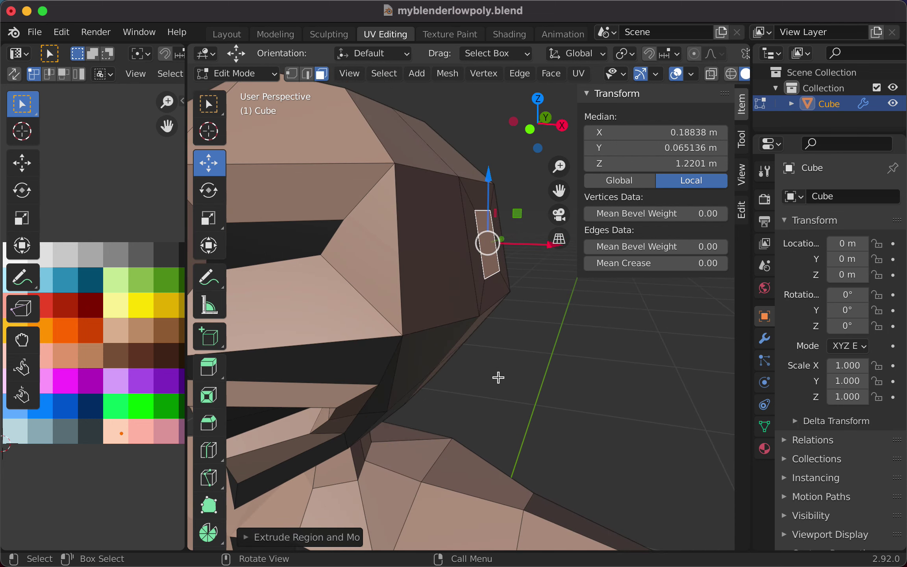
key("e")
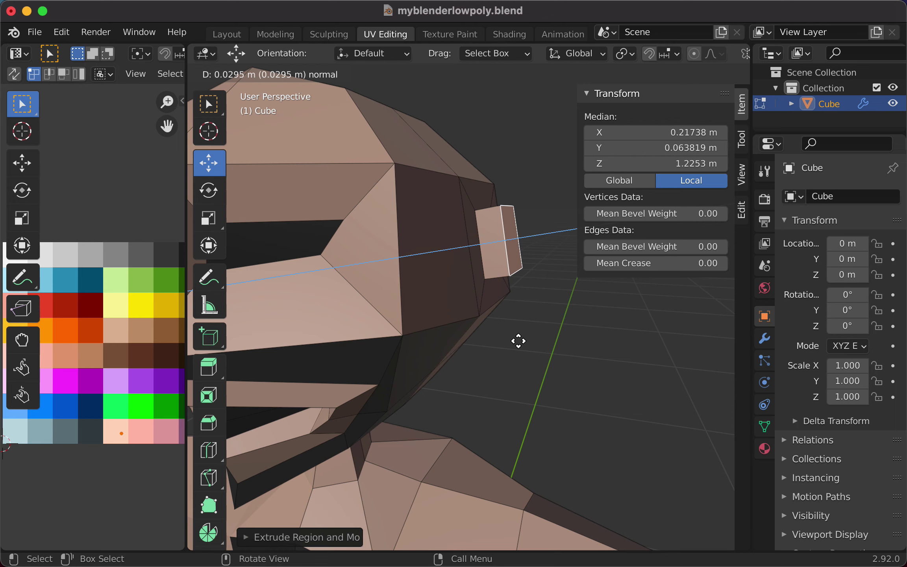
left_click(518, 341)
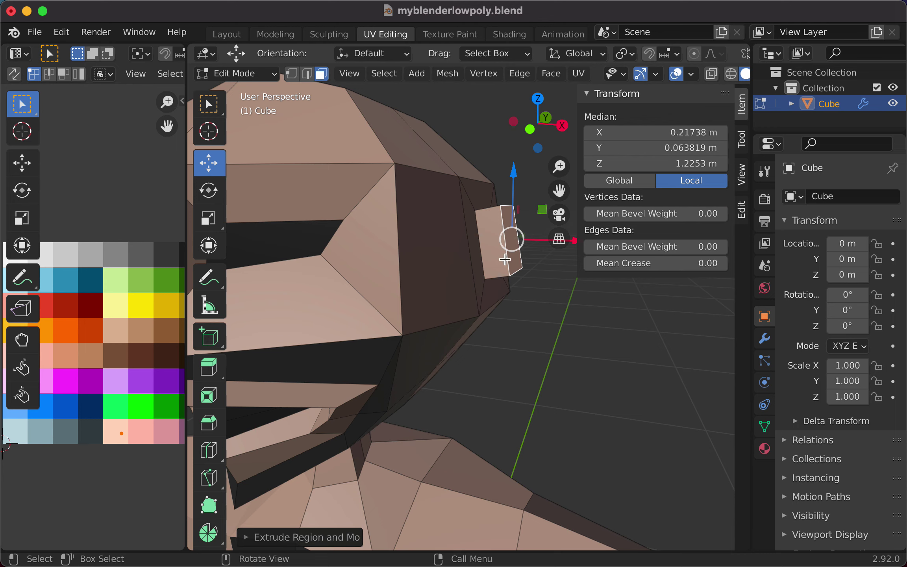
- Move the ear block's outer front edge inward toward the head along X, to a median X of about 0.201 m
key("2")
left_click(510, 238)
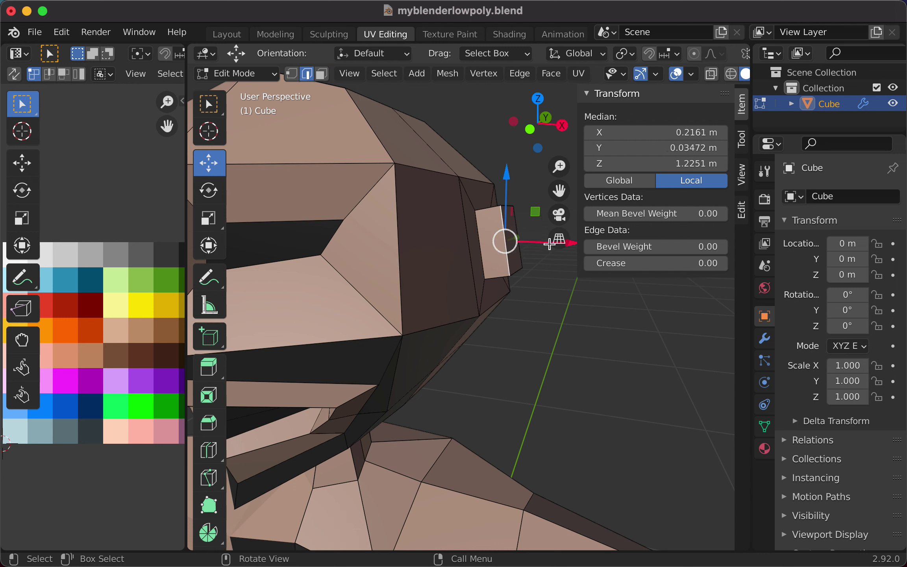
left_click_drag(557, 242, 555, 248)
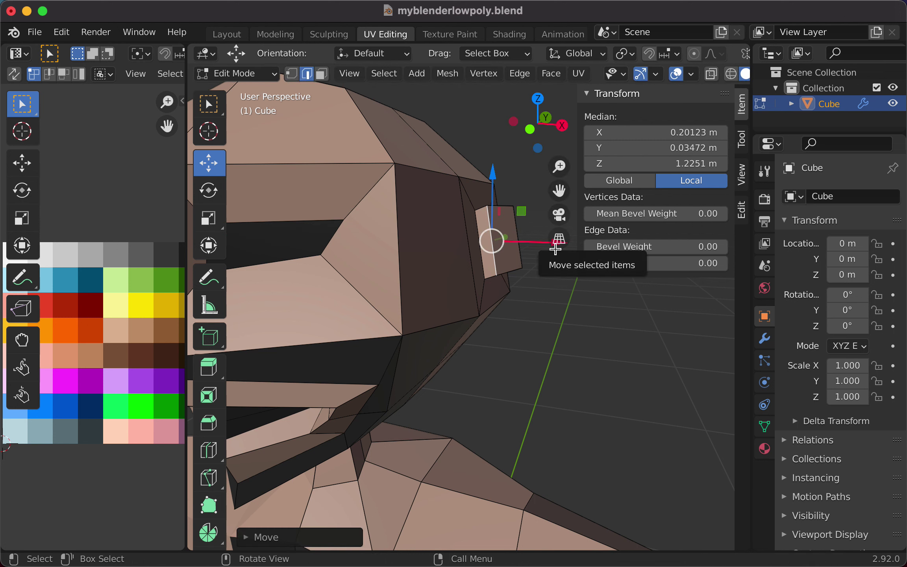
- Lower the ear's outer upper front vertex to Z about 1.258 m and its outer lower front vertex to about 1.172 m
key("1")
left_click(487, 205)
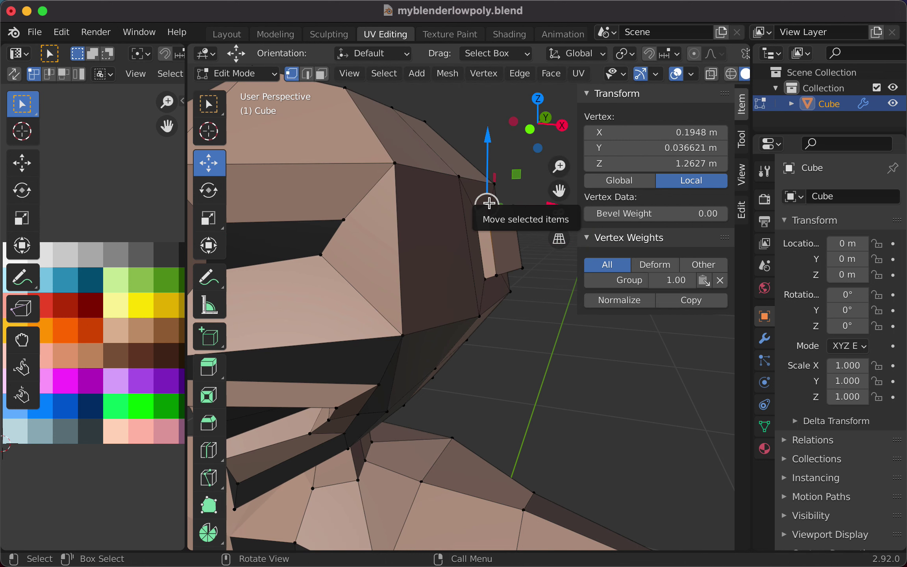
left_click_drag(488, 138, 489, 142)
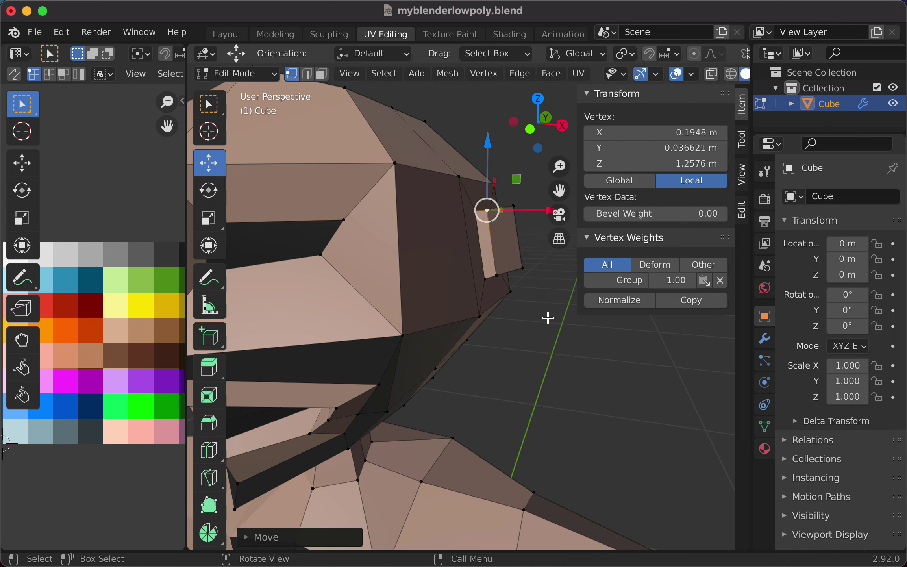
left_click(495, 275)
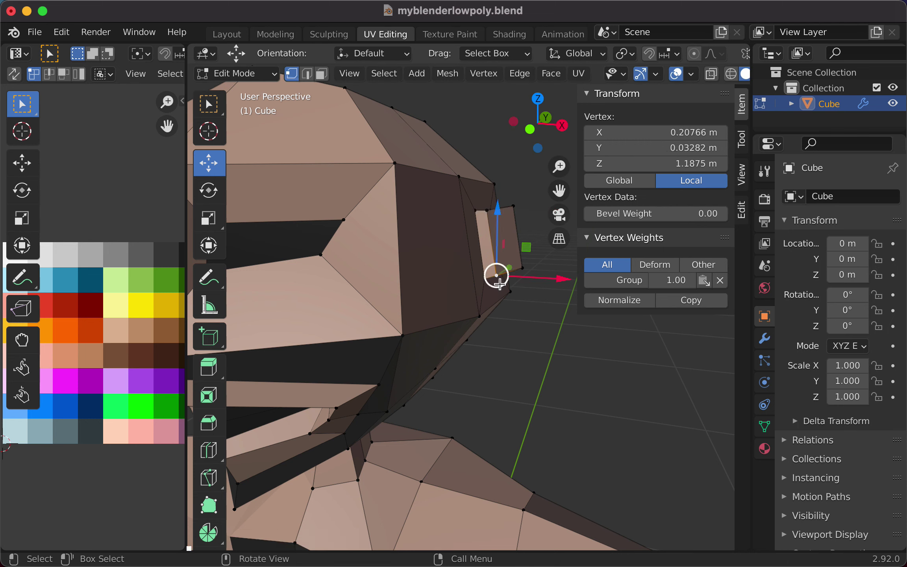
left_click_drag(498, 219, 497, 230)
- Move the ear's rear base edge forward along Y to a median Y of about 0.081 m
middle_click_drag(552, 330, 441, 371)
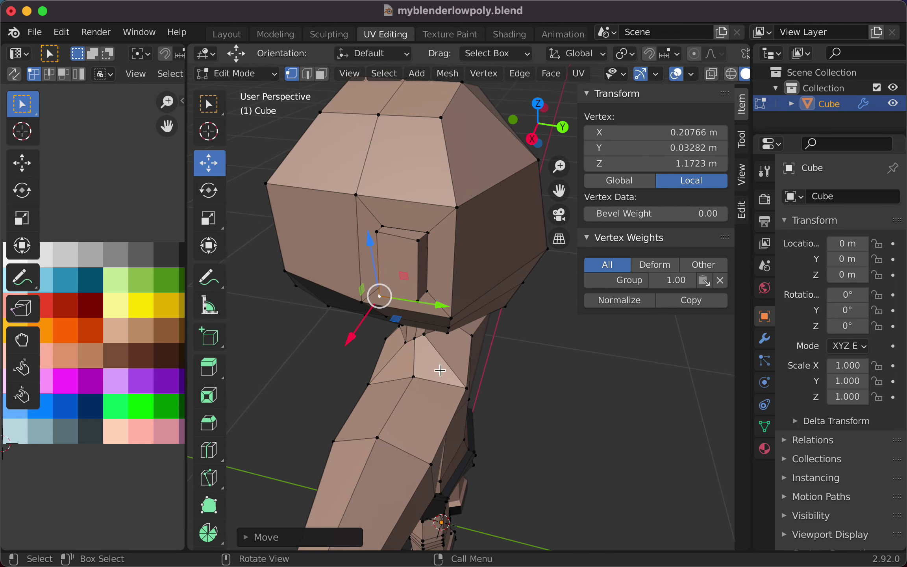
key("2")
left_click(430, 268)
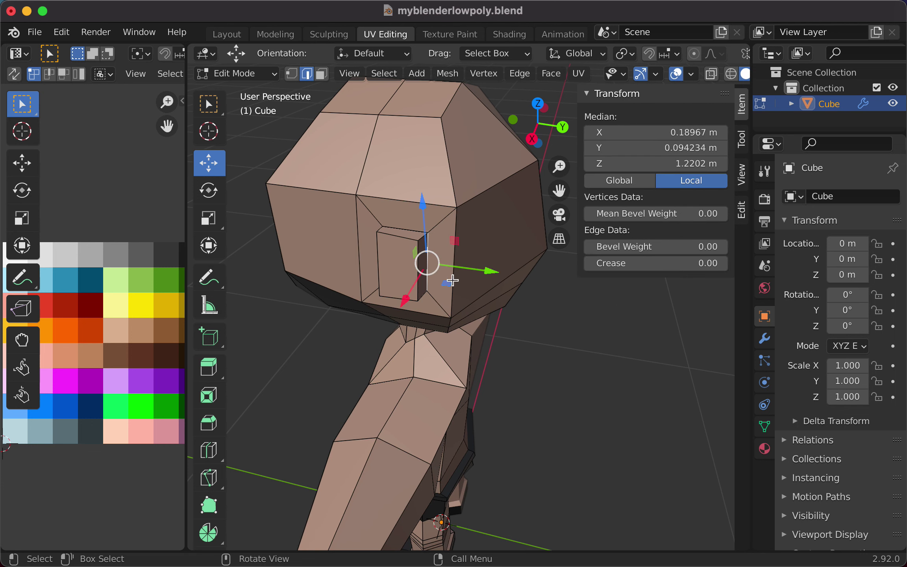
left_click_drag(497, 274, 480, 275)
- Check the geometry linked to the new ear's outer lower rear vertex
scroll(526, 334, "up", 3)
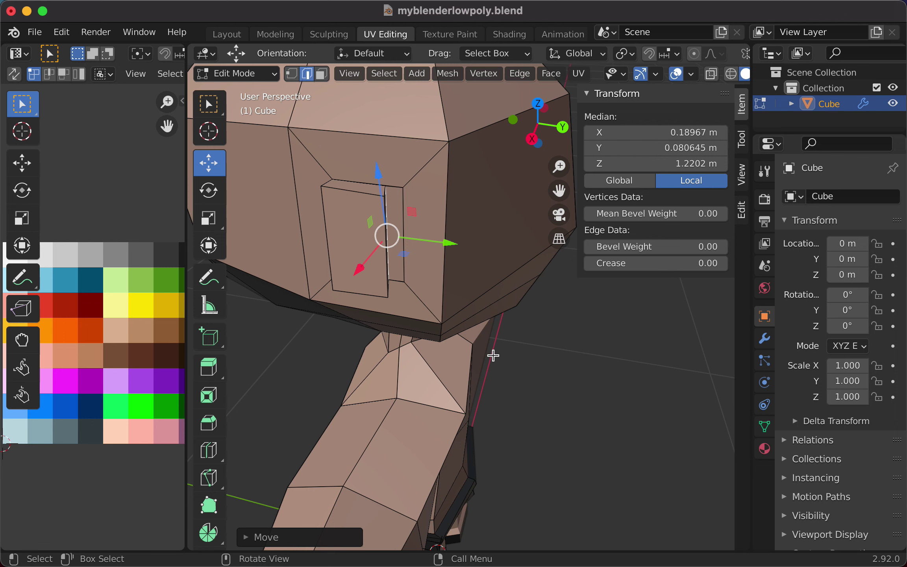
middle_click_drag(492, 356, 459, 343)
key("1")
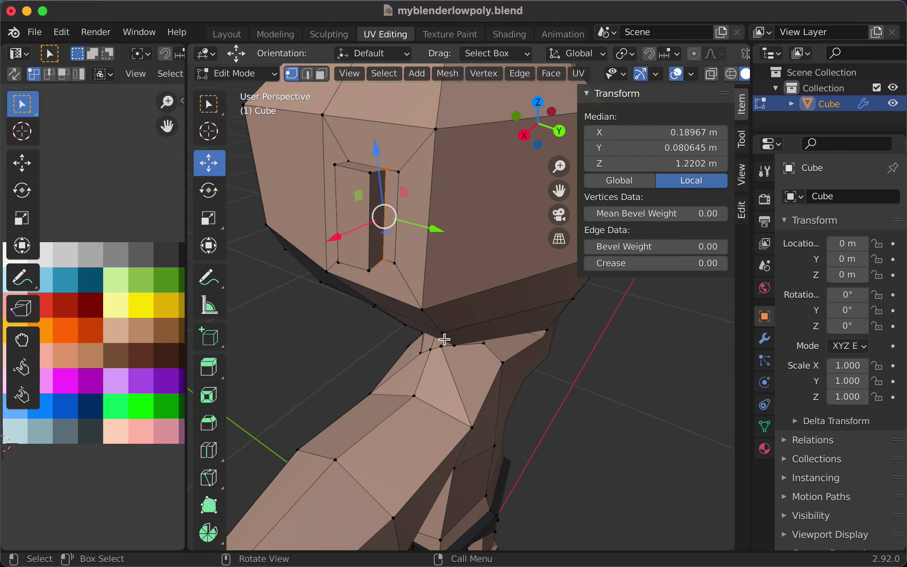
key("c")
left_click(369, 273)
scroll(369, 272, "down", 3)
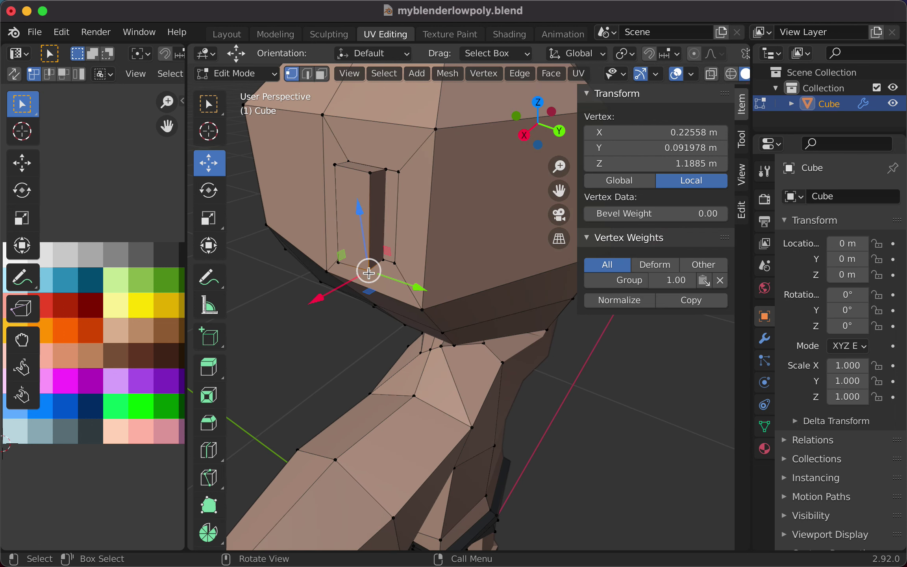
key("ctrl+l")
middle_click_drag(415, 345, 502, 315)
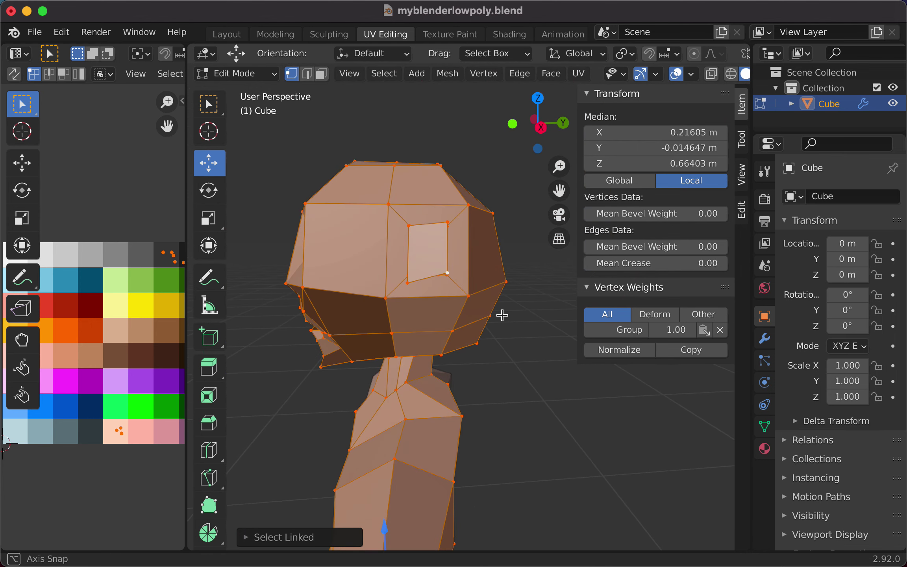
- Lower the ear's outer upper front vertex further, to Z about 1.243 m
left_click(410, 228)
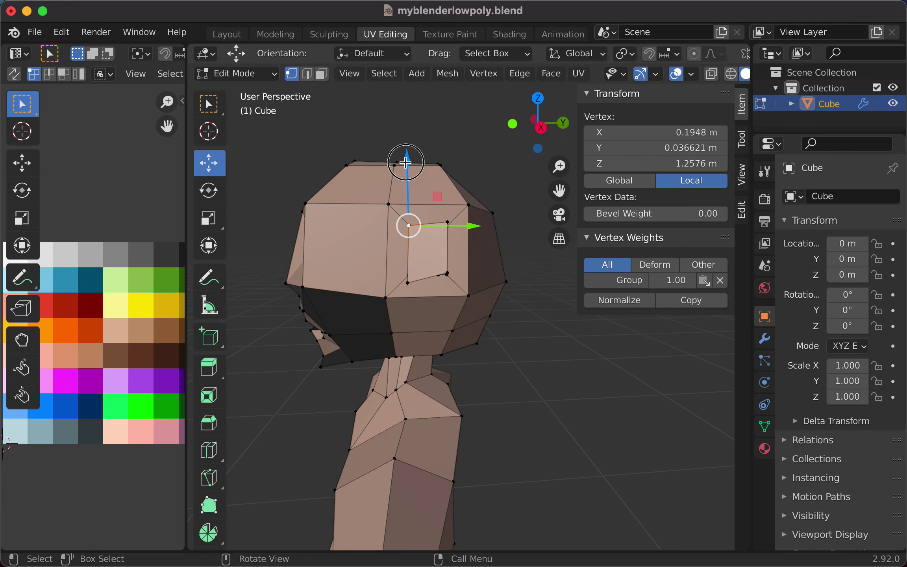
left_click_drag(404, 165, 407, 173)
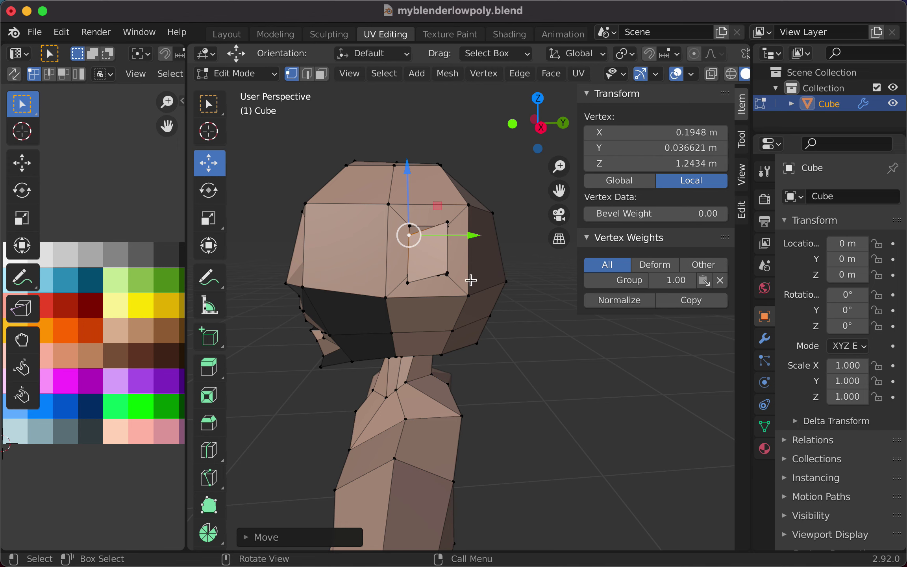
left_click(449, 275)
left_click_drag(499, 274, 492, 276)
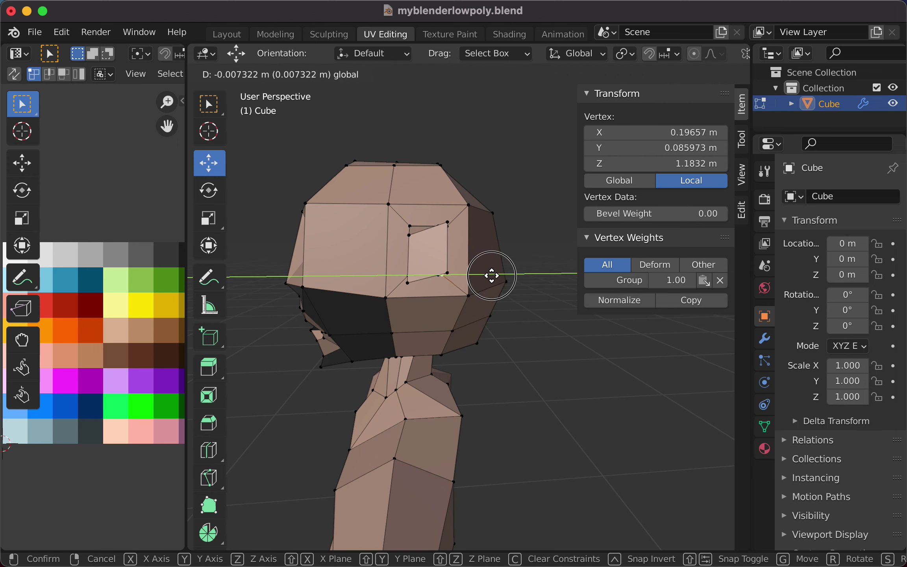
right_click(492, 276)
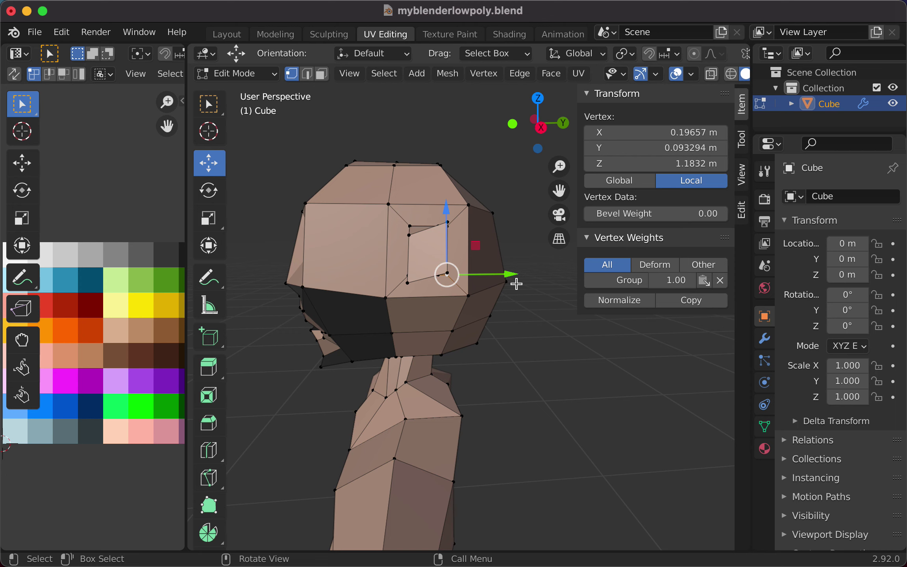
- Move the ear's outer lower rear vertex forward to Y about 0.071 m and inward along X, and clear the selection
left_click_drag(453, 276, 452, 273)
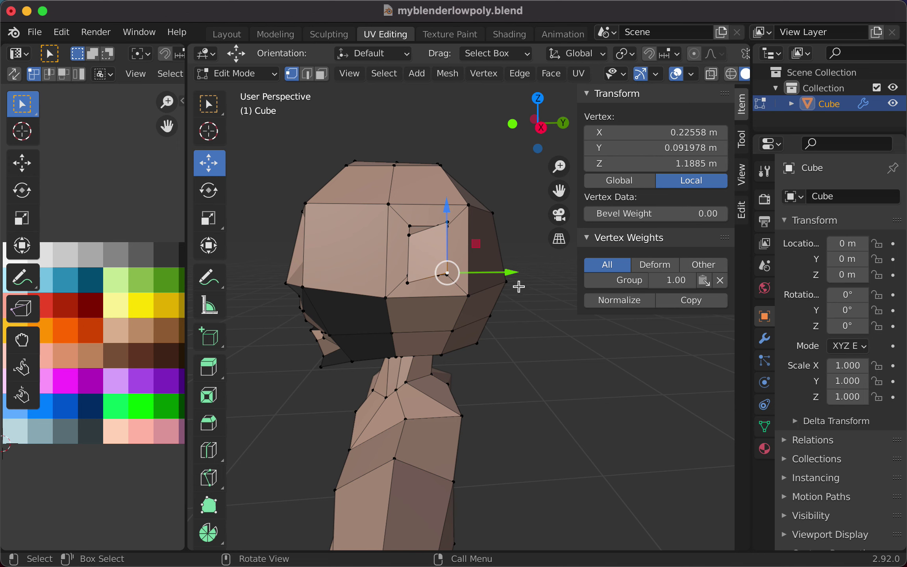
left_click_drag(513, 273, 493, 282)
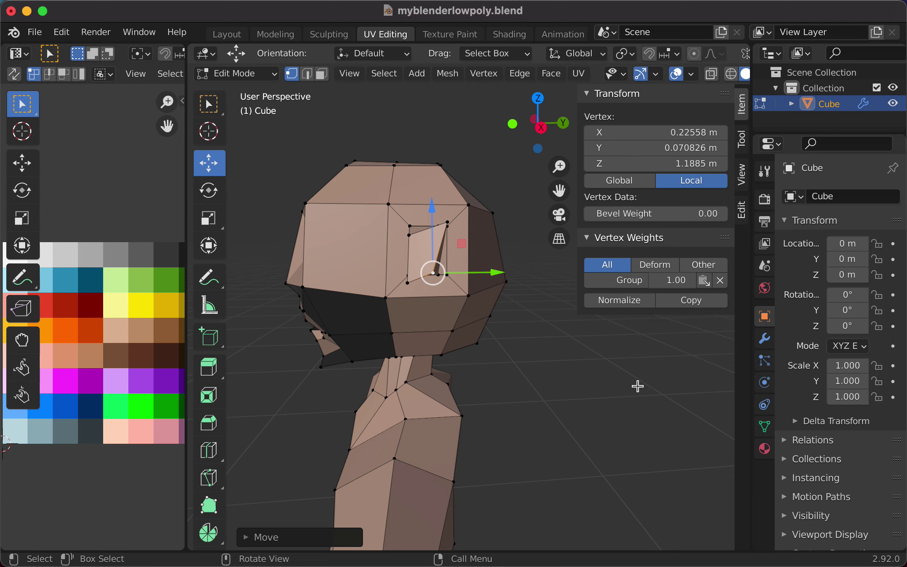
middle_click_drag(638, 386, 402, 342)
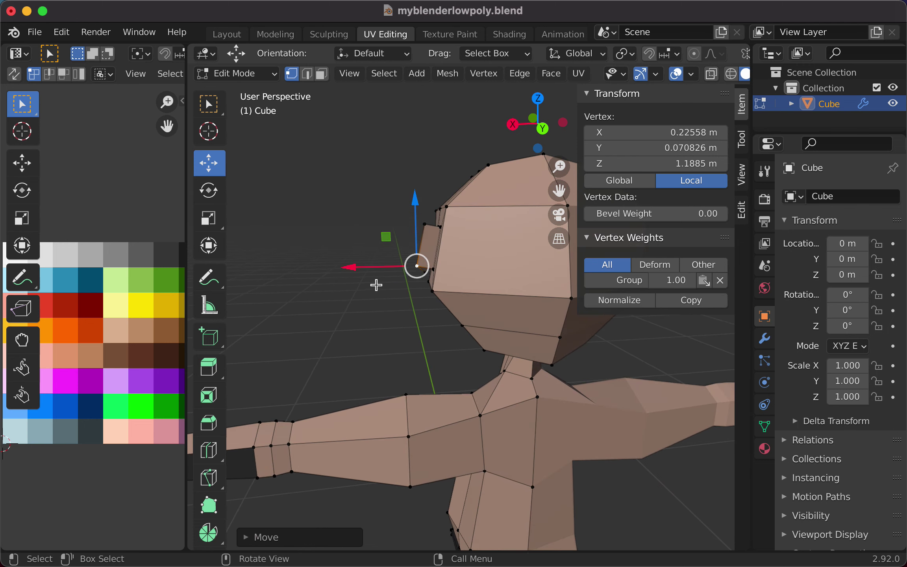
left_click_drag(352, 269, 365, 286)
middle_click_drag(364, 287, 457, 289)
left_click(507, 352)
left_click(539, 354)
- Inset the ear's outer face by about 0.014 m
key("3")
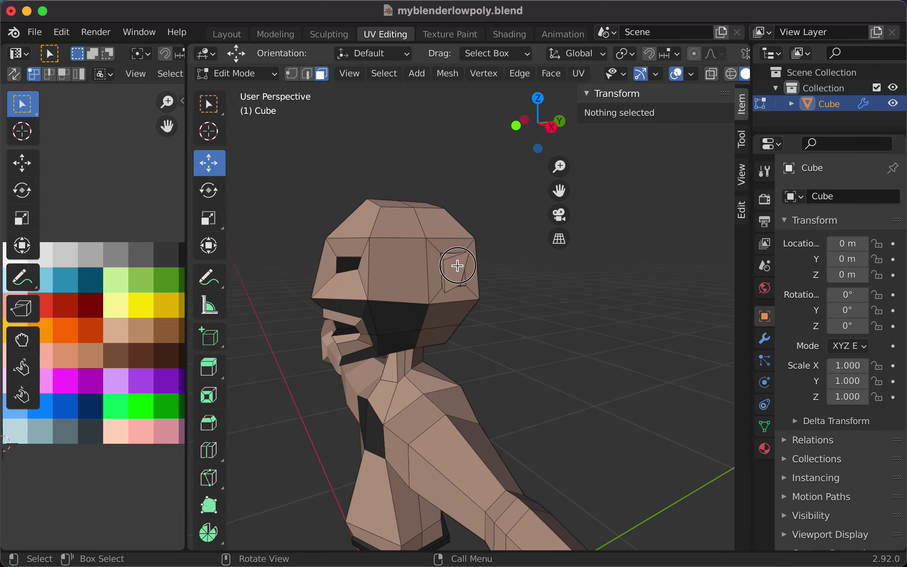
left_click(457, 265)
key("i")
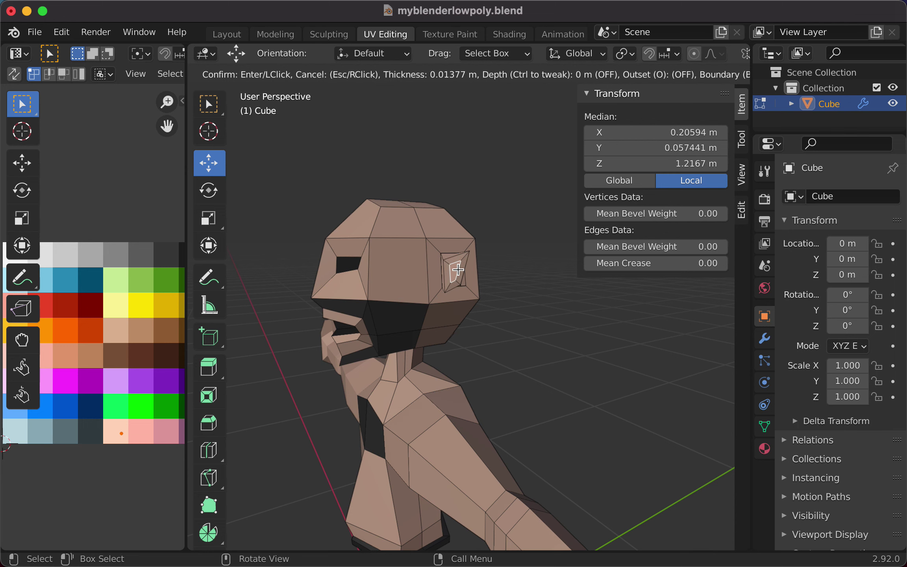
left_click(458, 271)
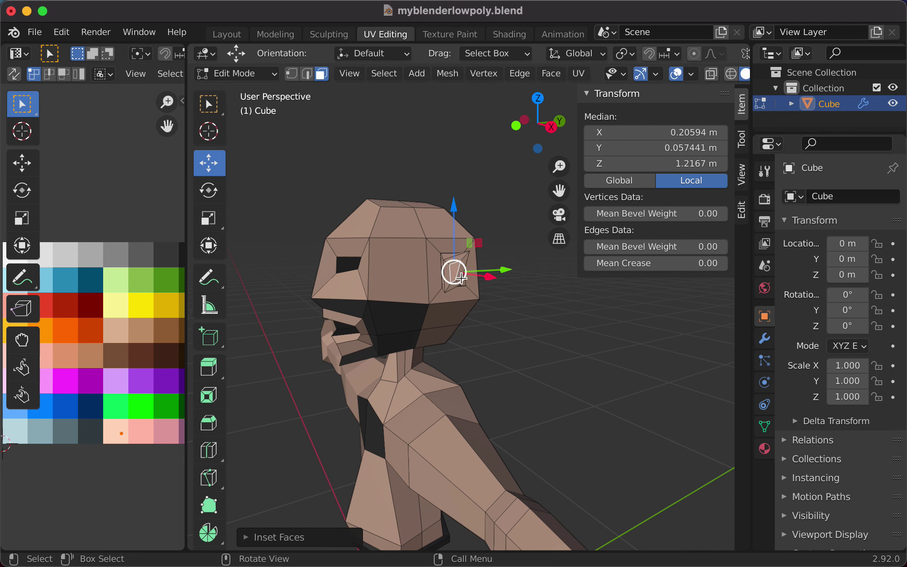
- Extrude the inset ear face slightly inward toward the head to hollow out the ear
middle_click_drag(447, 360, 538, 355)
key("e")
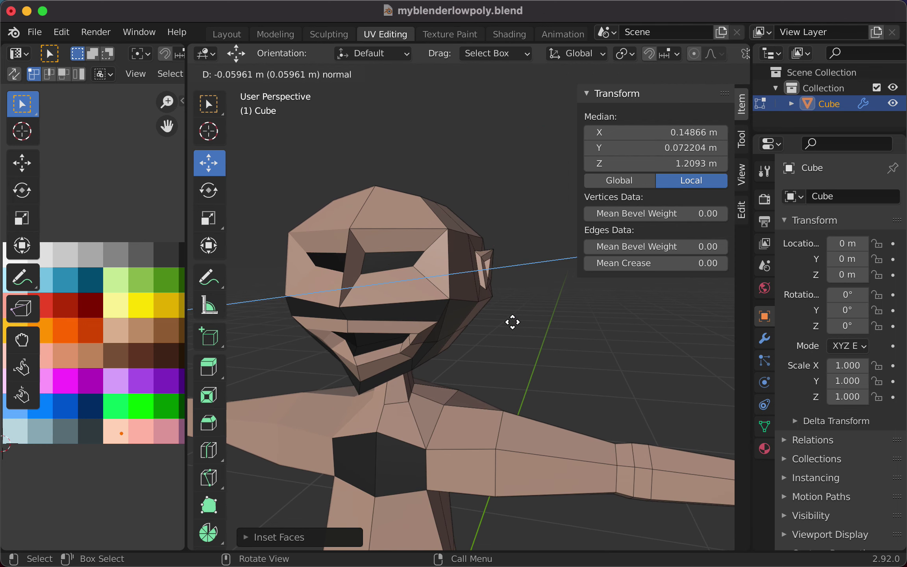
left_click(532, 321)
middle_click_drag(584, 344, 487, 335)
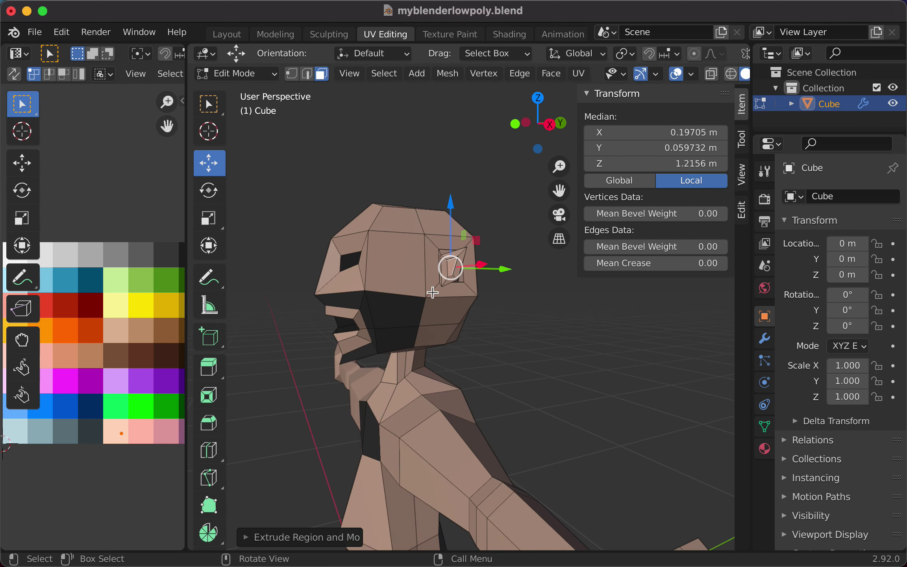
scroll(440, 285, "up", 4)
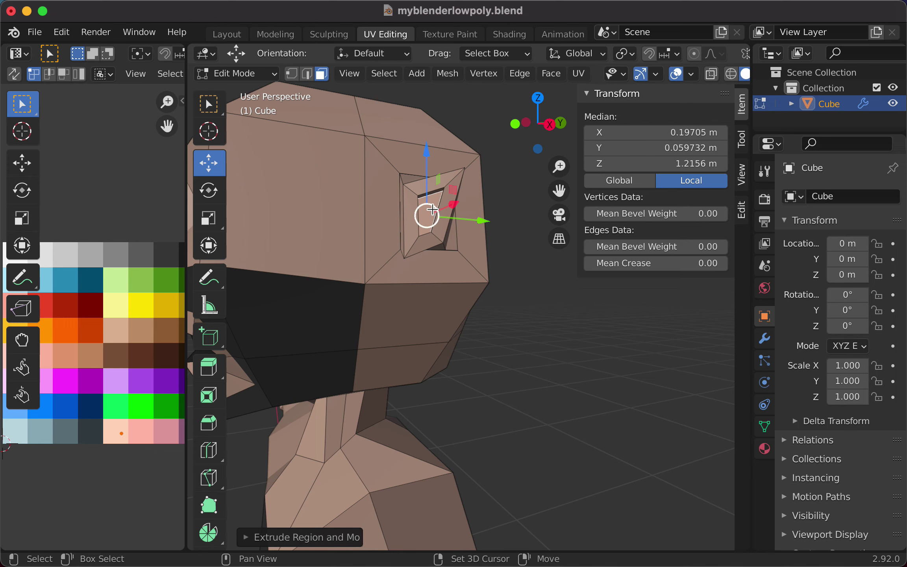
- Recolor the ear's recessed inner face by moving its UVs onto the palette's dark grey swatch, and clear the selection
left_click(357, 205)
key("ctrl+z")
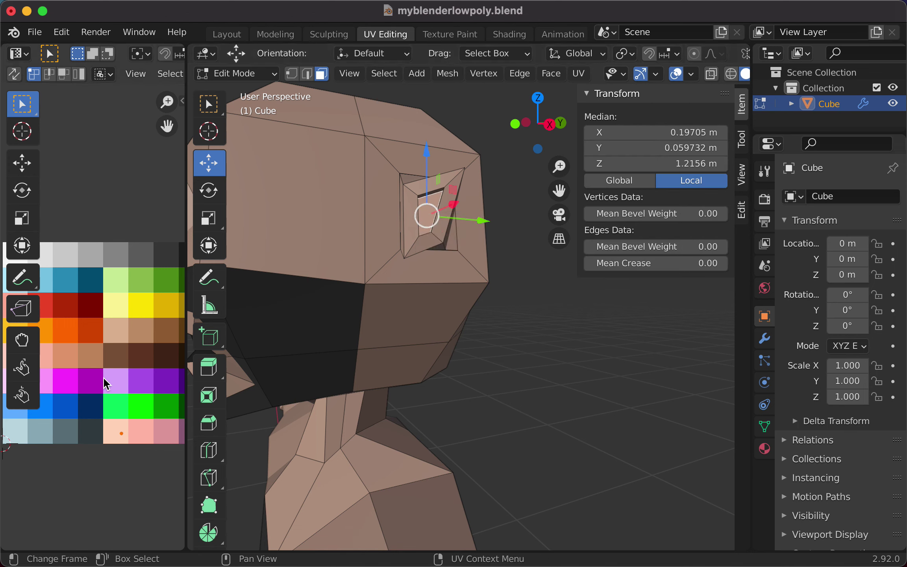
key("g")
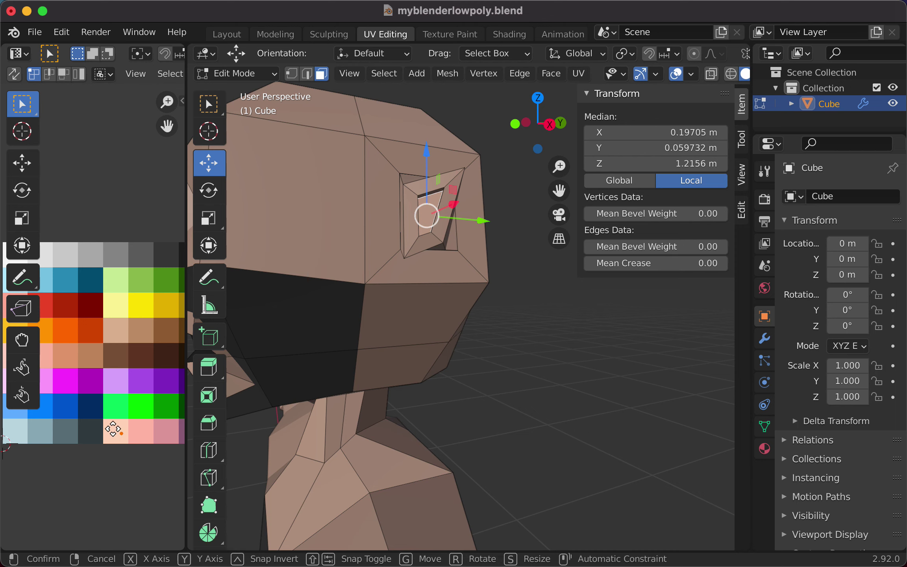
left_click(168, 254)
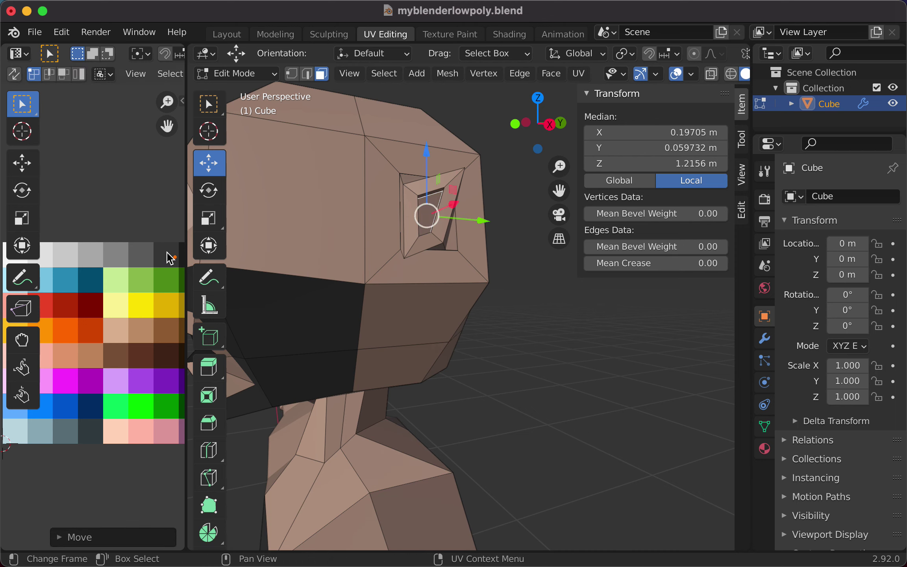
left_click(472, 365)
middle_click_drag(553, 416, 541, 446)
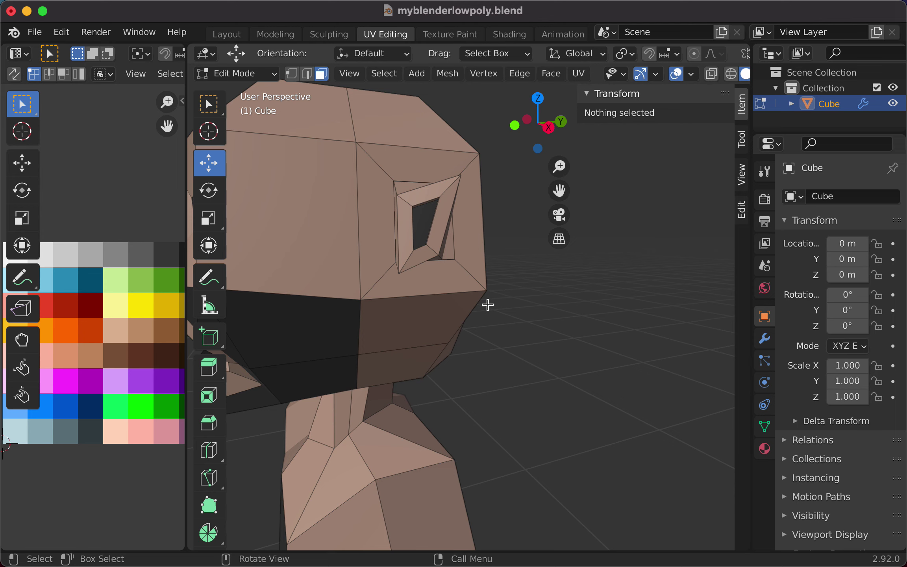
key("2")
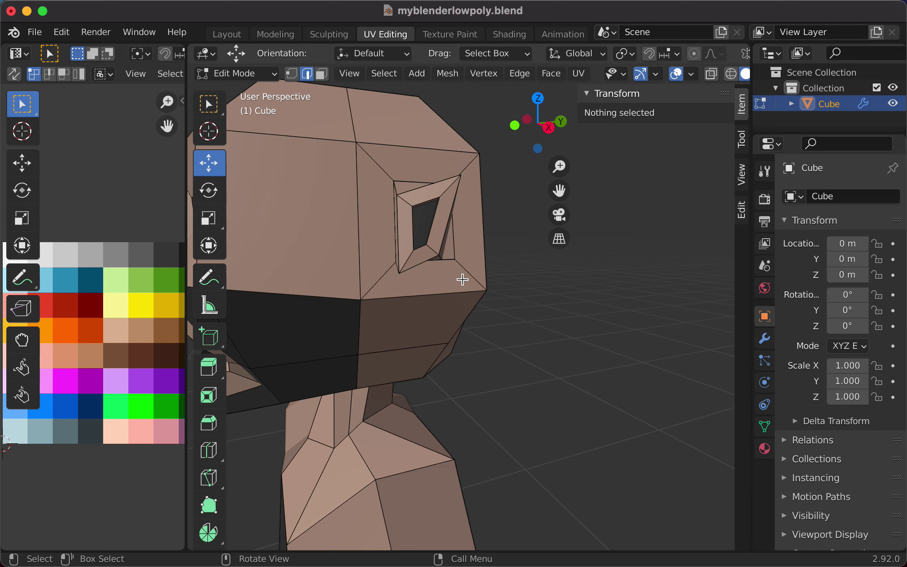
scroll(498, 337, "right", 6)
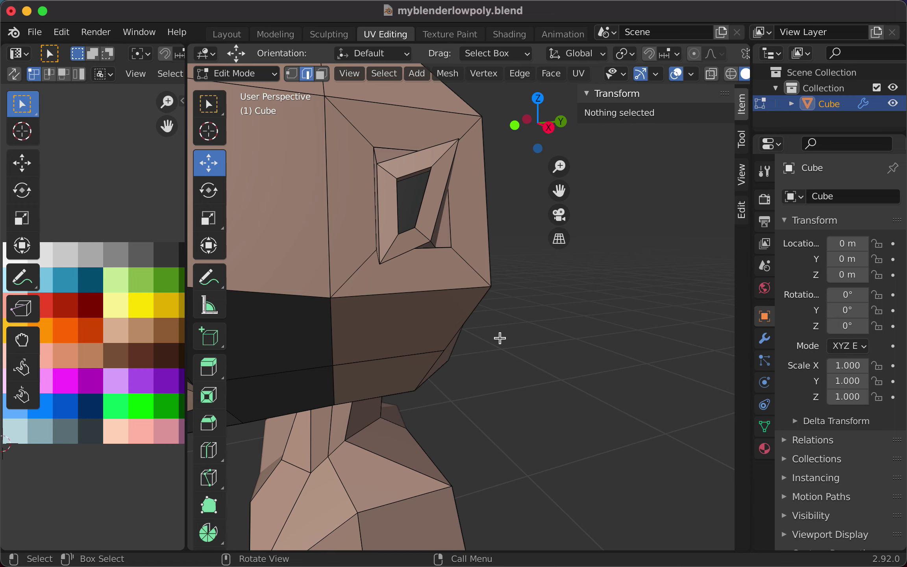
middle_click_drag(505, 341, 603, 348)
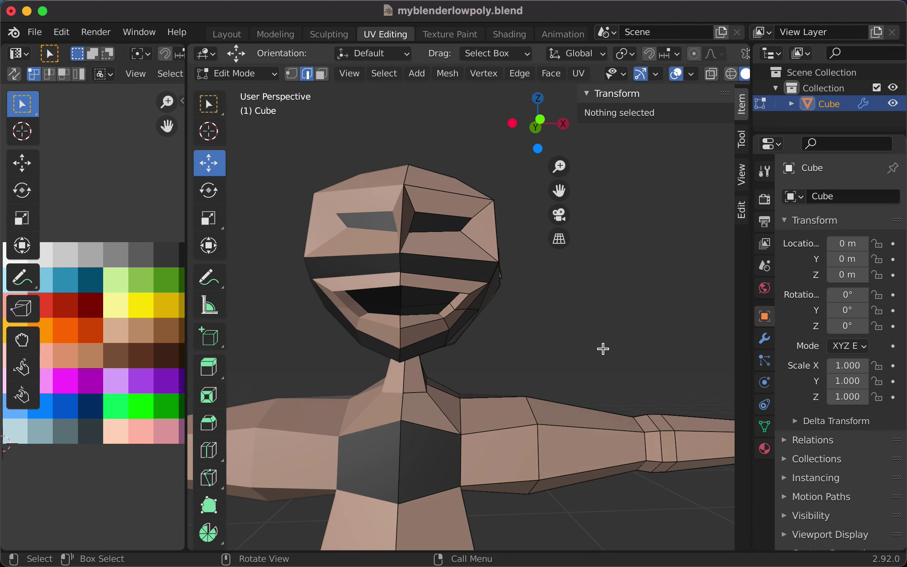
scroll(428, 481, "down", 2)
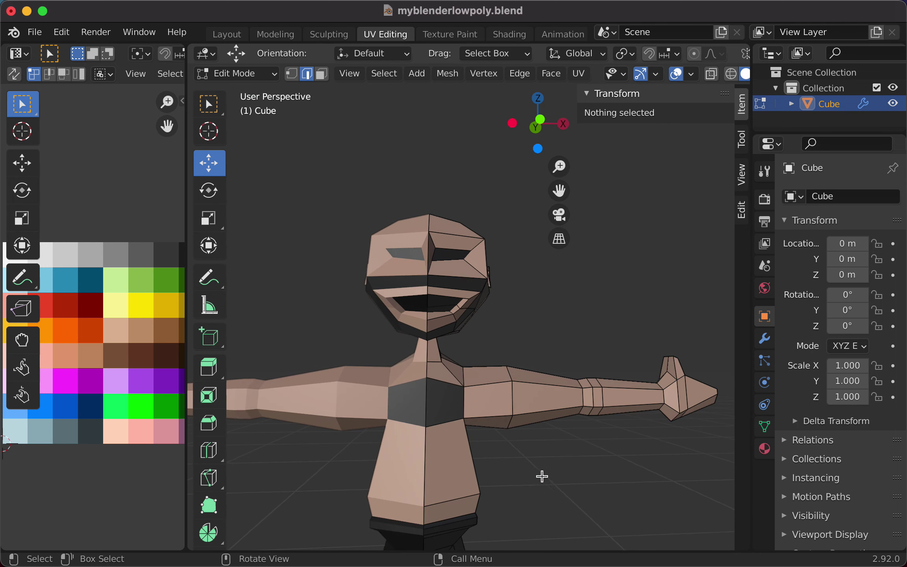
middle_click_drag(542, 477, 528, 491)
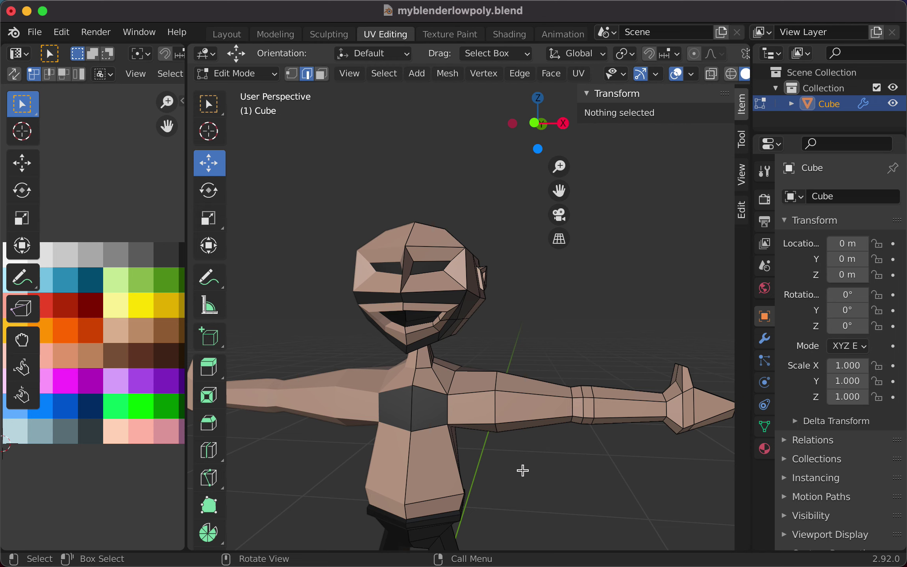
middle_click_drag(551, 463, 364, 419)
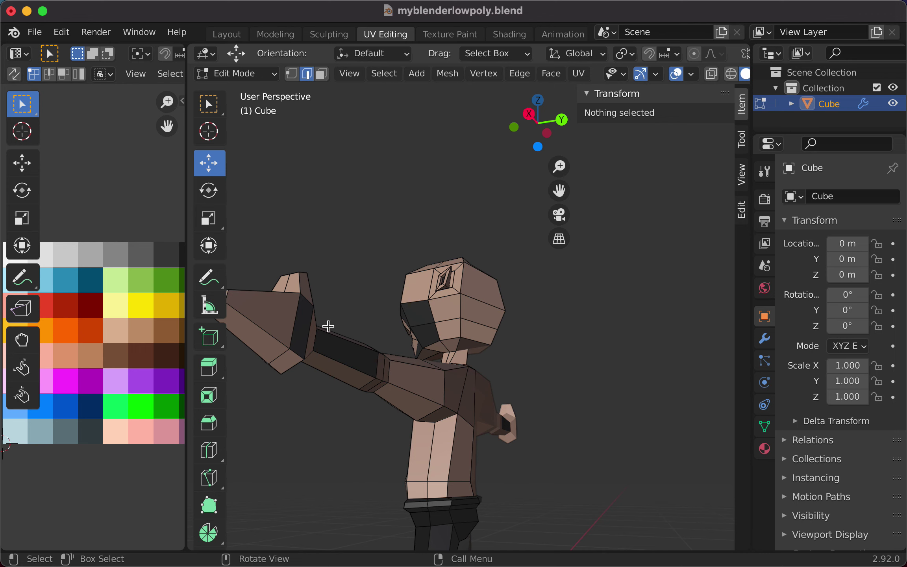
- Select the loop of faces around the waist plus the neighbouring side faces of the torso
left_click(322, 75)
middle_click_drag(348, 105, 439, 214)
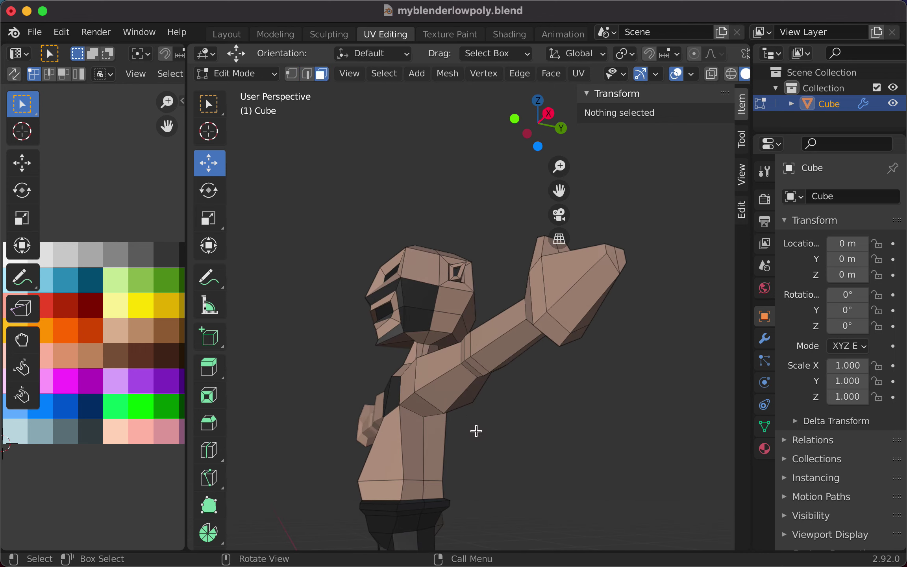
left_click(399, 493)
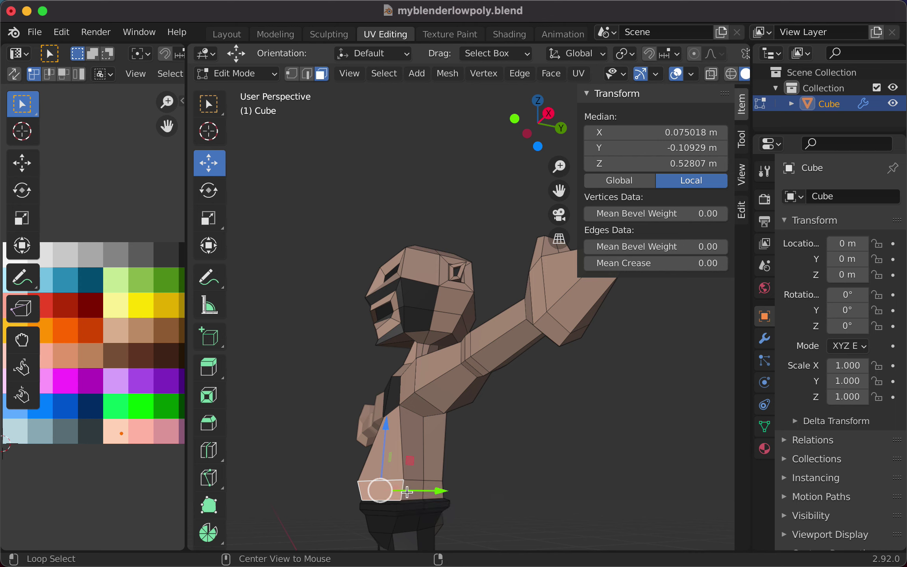
left_click(403, 492, "alt")
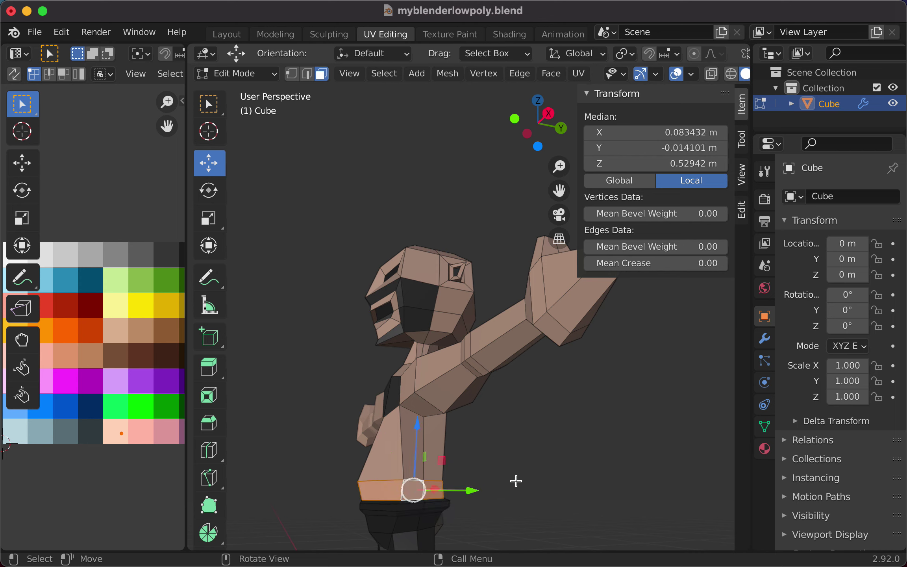
left_click(404, 451, "shift")
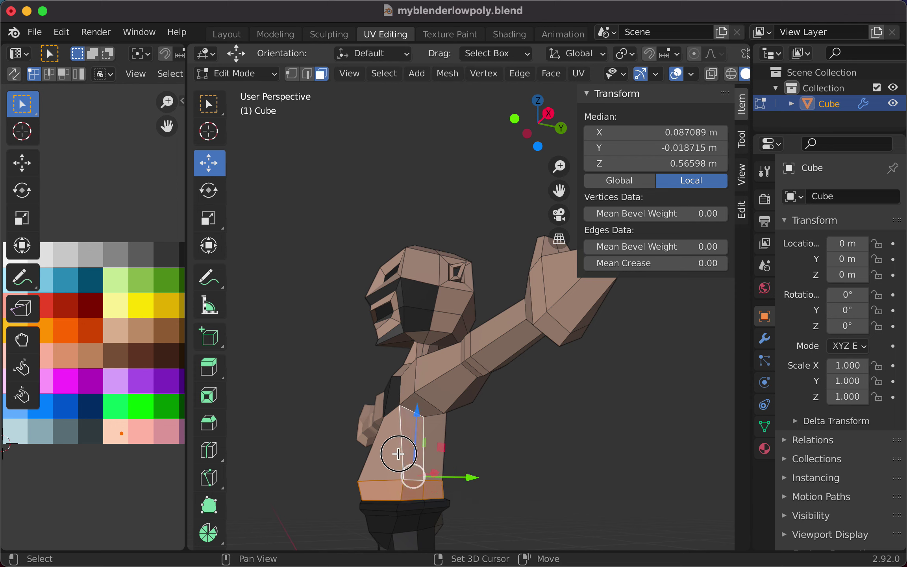
left_click(398, 454, "shift")
left_click(434, 457, "shift")
- Add the torso's back faces, the rear shoulder faces and the underarm face to the selection
mouse_move(435, 456)
middle_mouse_down()
mouse_move(335, 459)
mouse_move(432, 467)
middle_mouse_up()
left_click(471, 463, "shift")
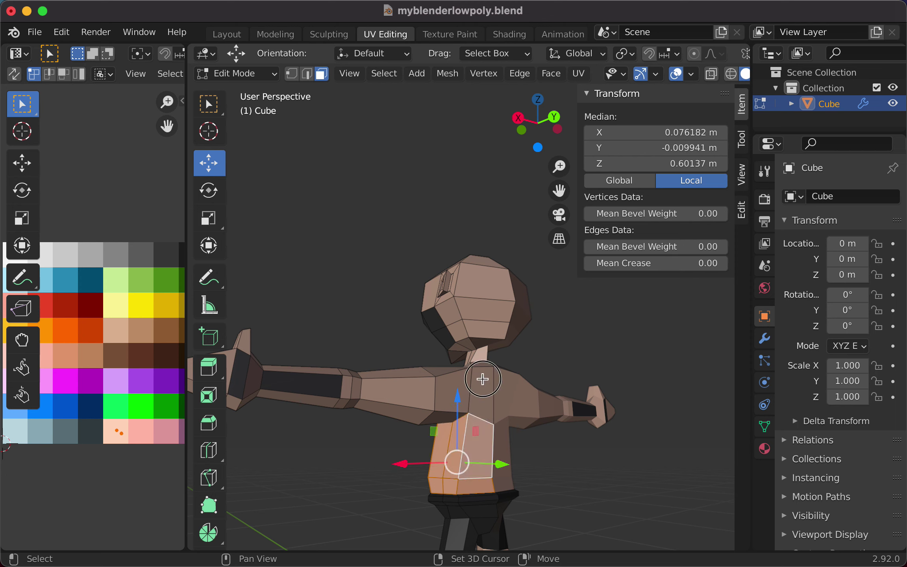
left_click(482, 390, "shift")
left_click(453, 392, "shift")
left_click(444, 419, "shift")
left_click(444, 420, "shift")
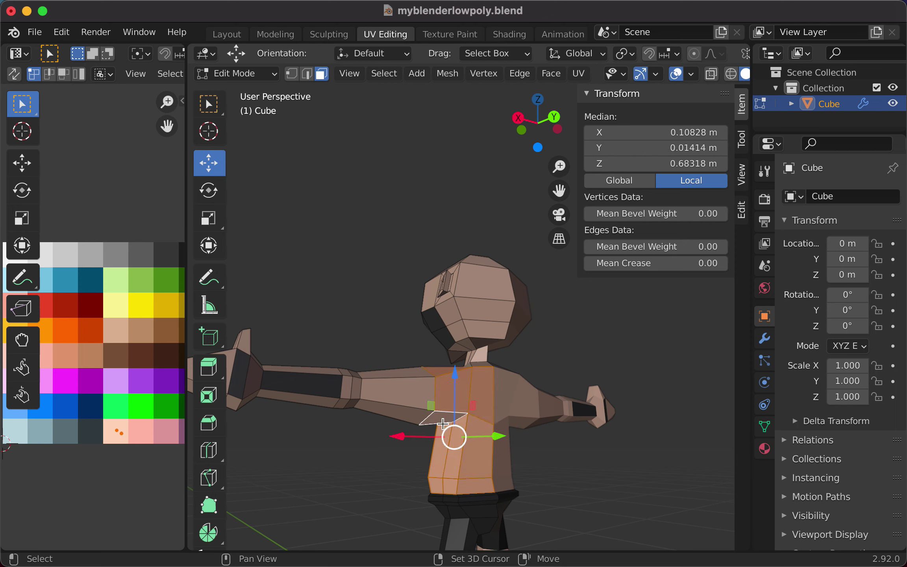
- Extend the selection with the front shoulder, upper chest and top-of-shoulder faces to complete the T-shirt area
middle_click_drag(445, 419, 577, 366)
left_click(461, 352, "shift")
left_click(445, 304, "shift")
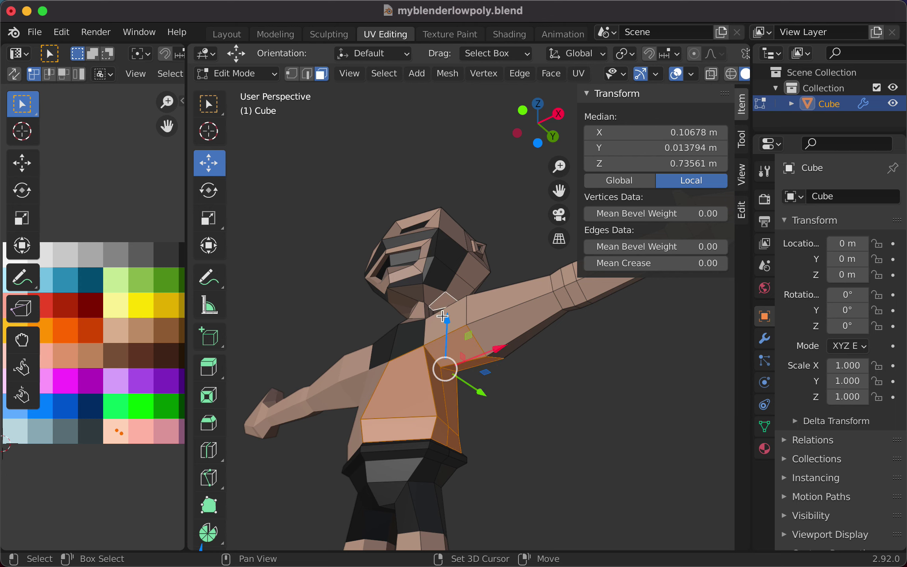
left_click(444, 315, "shift")
left_click(443, 306, "shift")
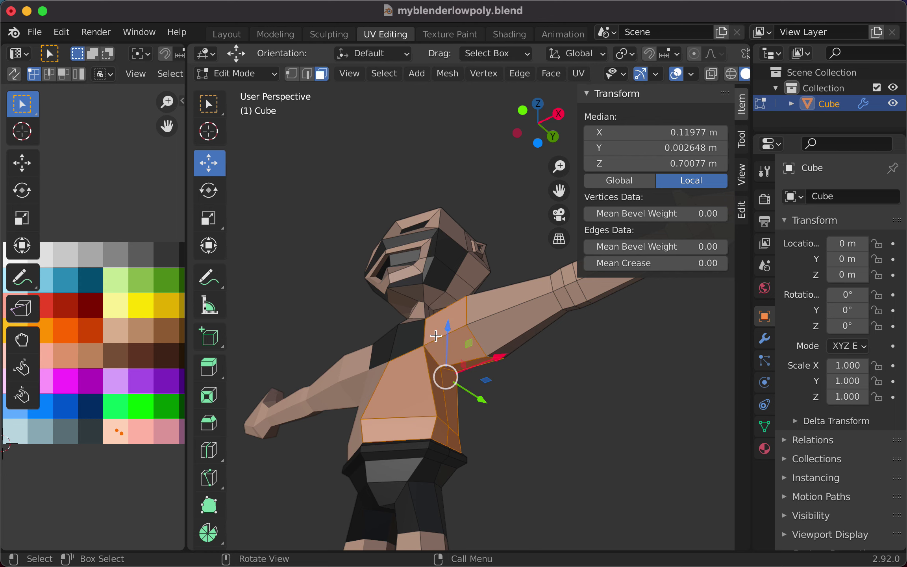
middle_click_drag(443, 338, 430, 370)
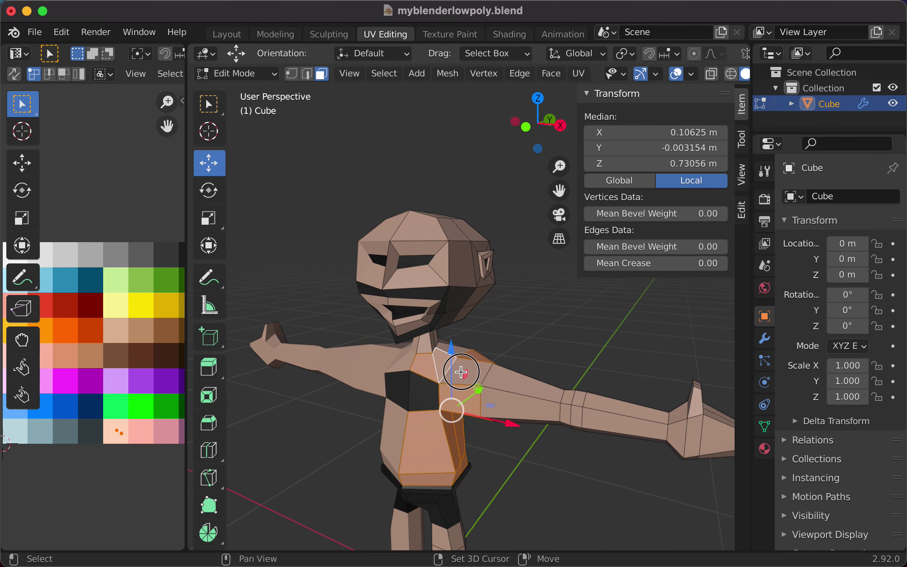
left_click(460, 347, "shift")
middle_click_drag(449, 345, 575, 377)
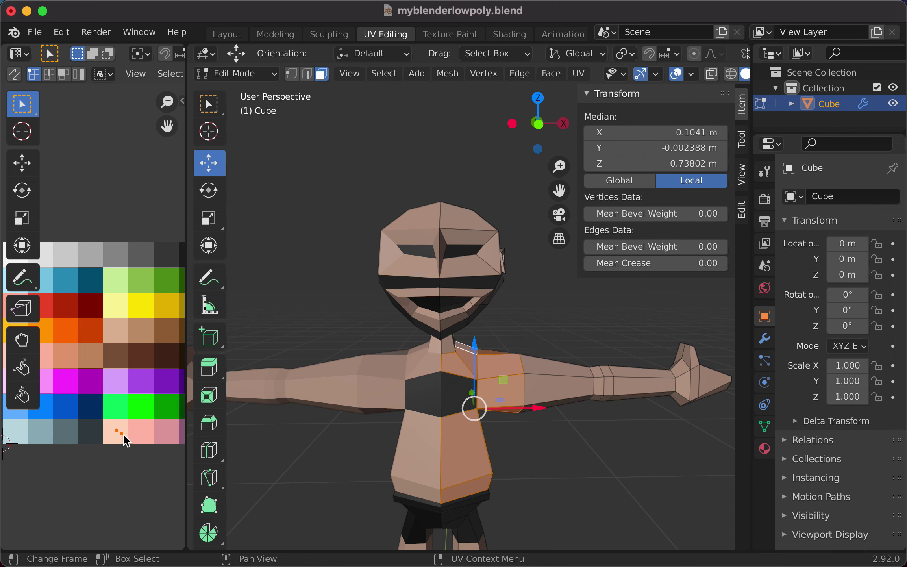
- Try a white T-shirt by moving the selected faces' UVs onto the palette's white swatch, and clear the selection
key("g")
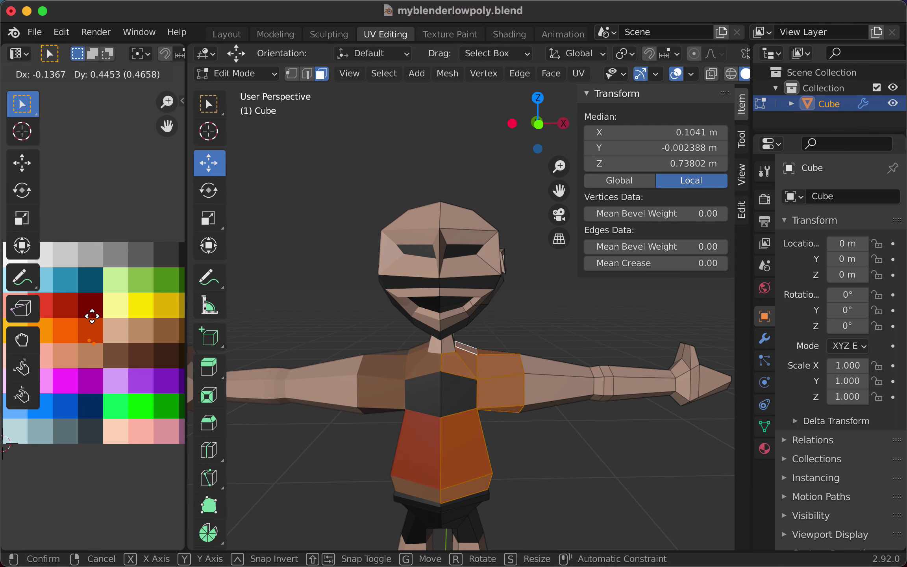
left_click(50, 263)
scroll(102, 343, "down", 2)
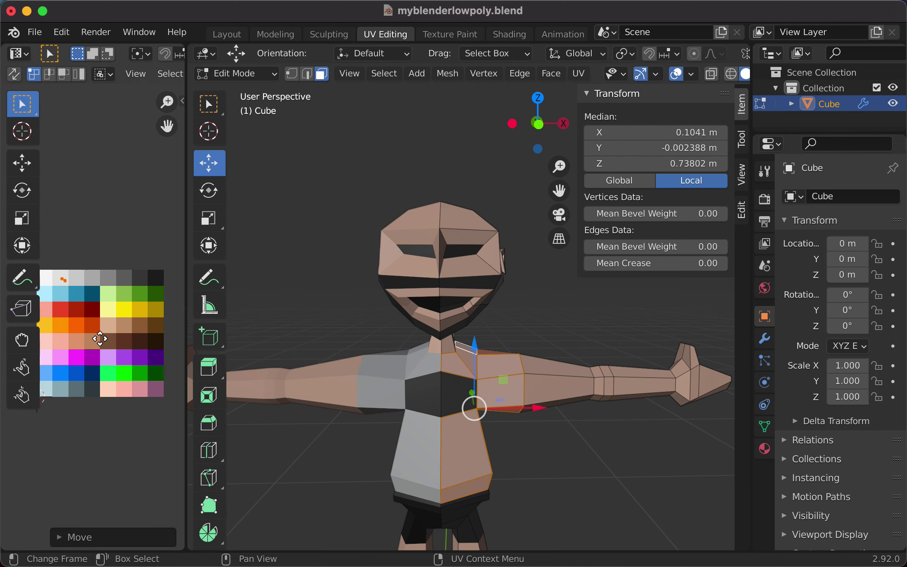
middle_click_drag(101, 338, 139, 338)
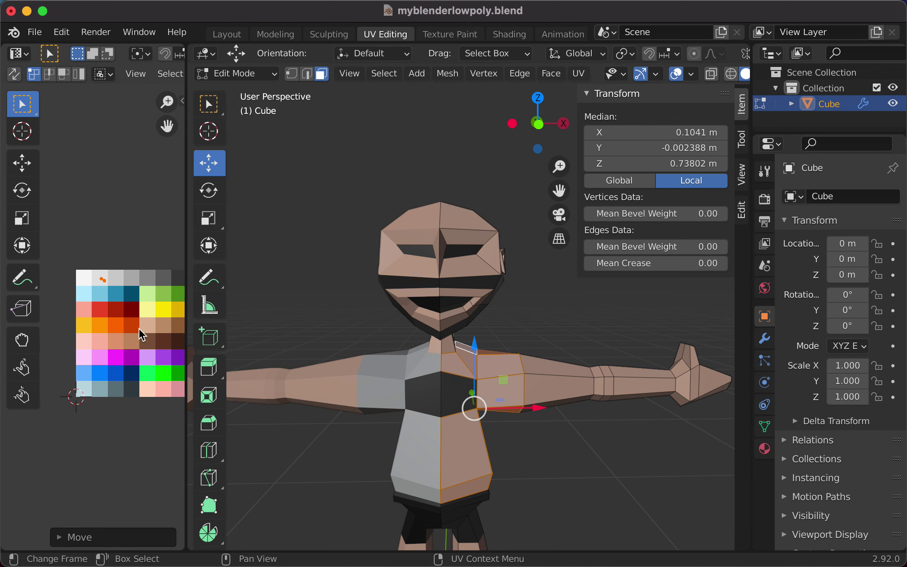
key("g")
left_click(92, 284)
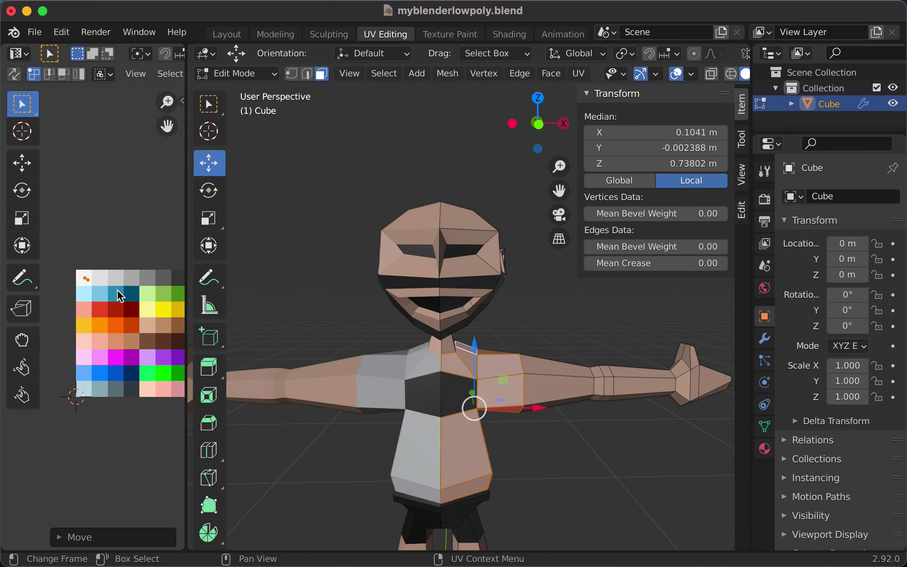
left_click(327, 442)
- Examine the shirt coloring on the character from the side and front, along with the available palette colors
middle_click_drag(574, 448, 427, 439)
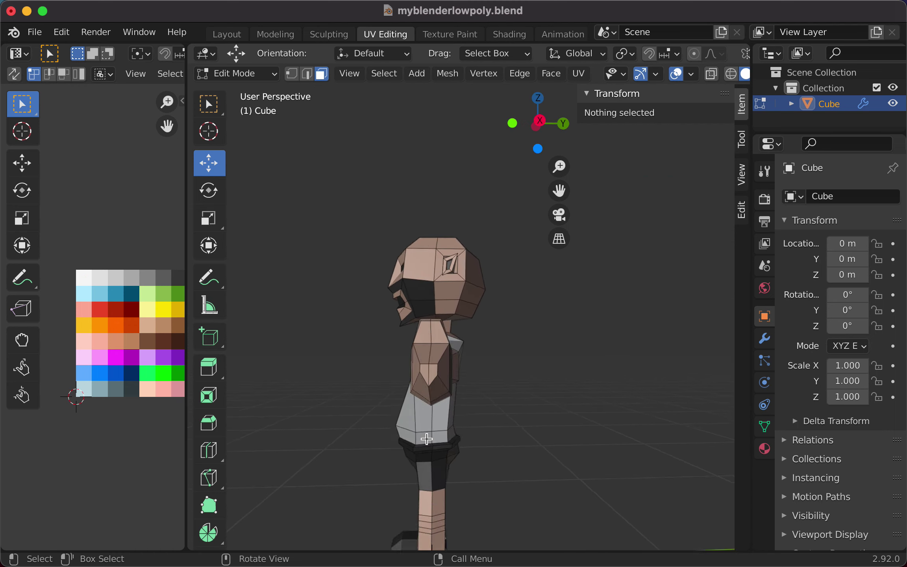
middle_click_drag(486, 443, 551, 399)
scroll(549, 399, "up", 3)
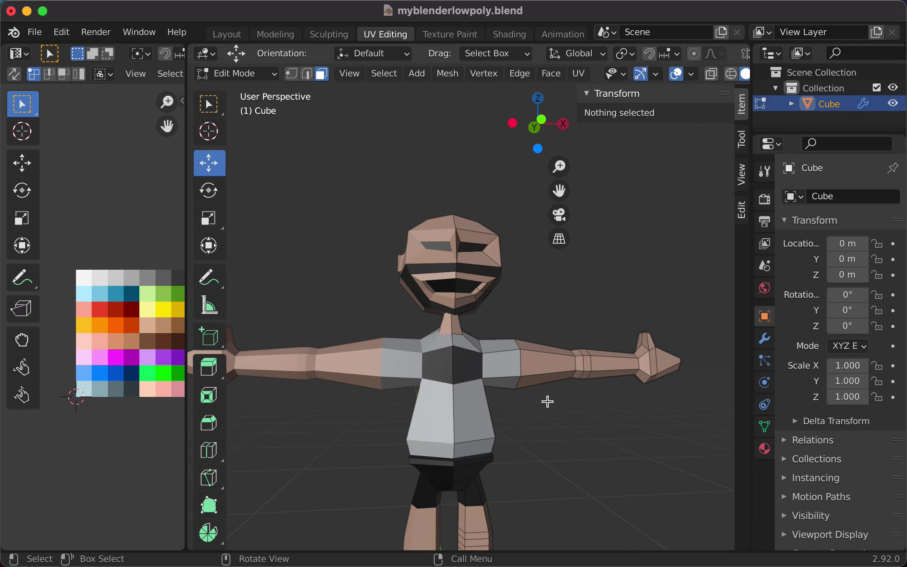
scroll(547, 401, "up", 1)
scroll(113, 381, "down", 3)
scroll(120, 382, "up", 3)
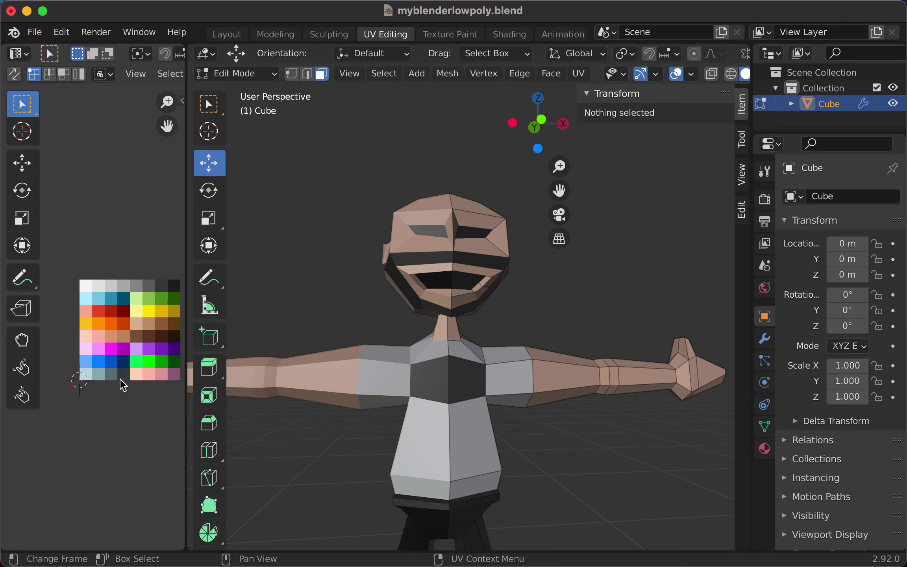
middle_click_drag(163, 401, 140, 416)
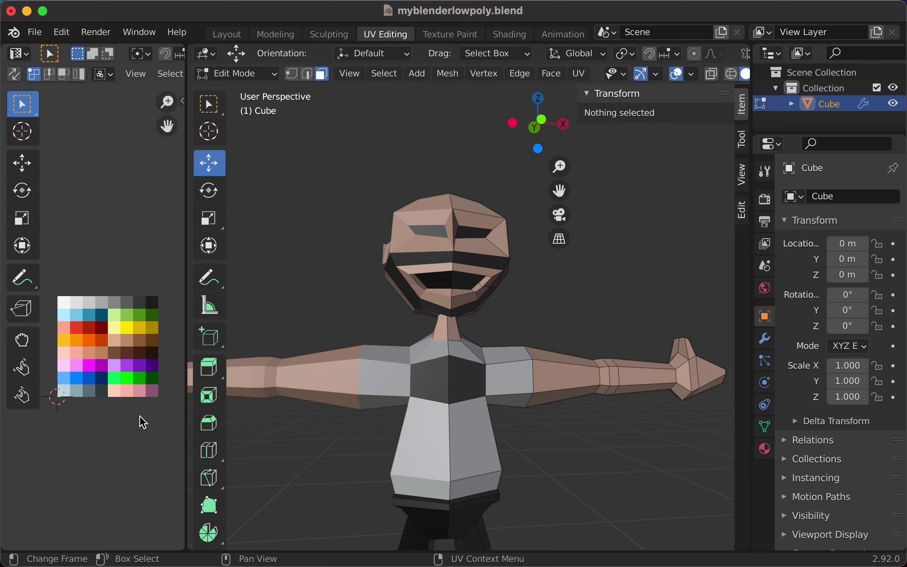
scroll(140, 415, "up", 2)
scroll(151, 420, "down", 1)
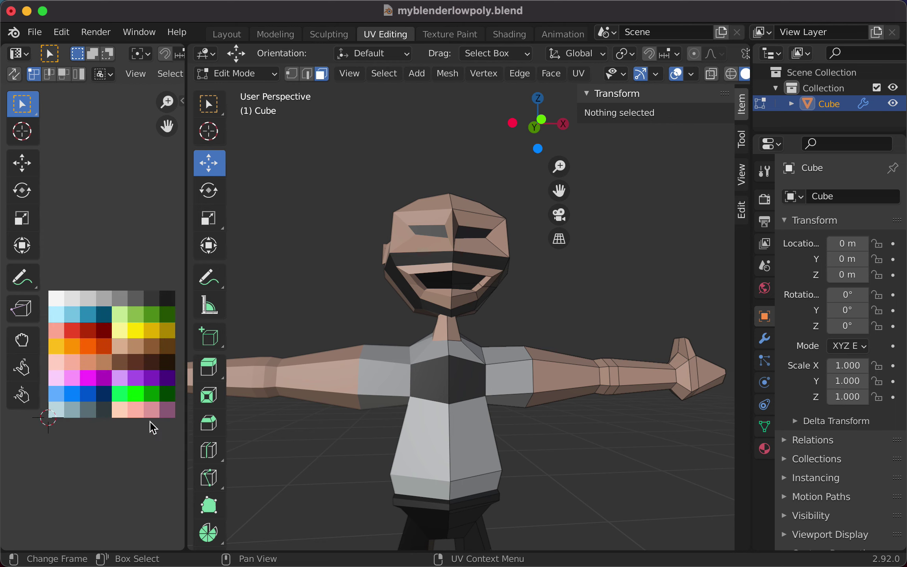
middle_click_drag(397, 405, 558, 414)
mouse_move(563, 434)
middle_mouse_down()
mouse_move(397, 426)
mouse_move(545, 430)
mouse_move(627, 415)
mouse_move(549, 413)
mouse_move(530, 435)
mouse_move(537, 420)
mouse_move(573, 426)
middle_mouse_up()
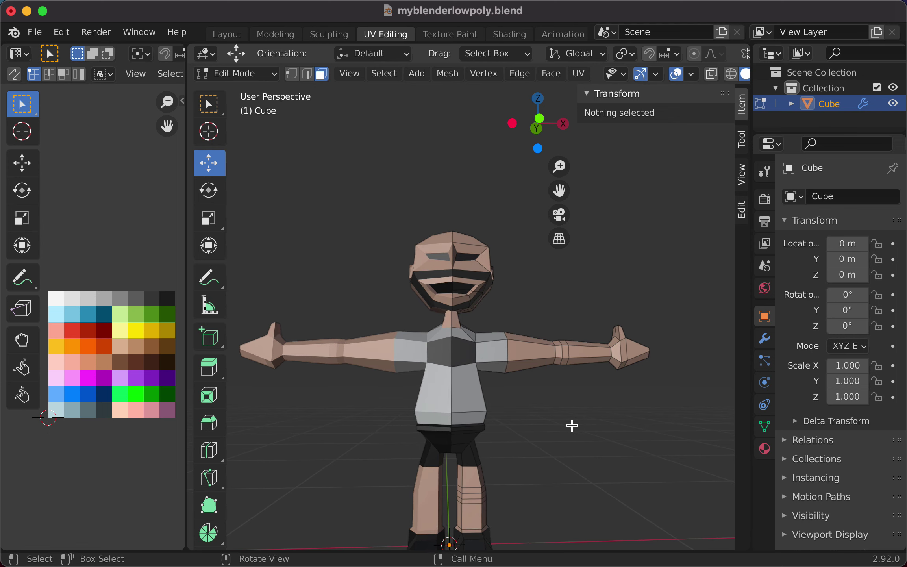
- Undo the T-shirt recoloring and clear the selection
key("ctrl+z")
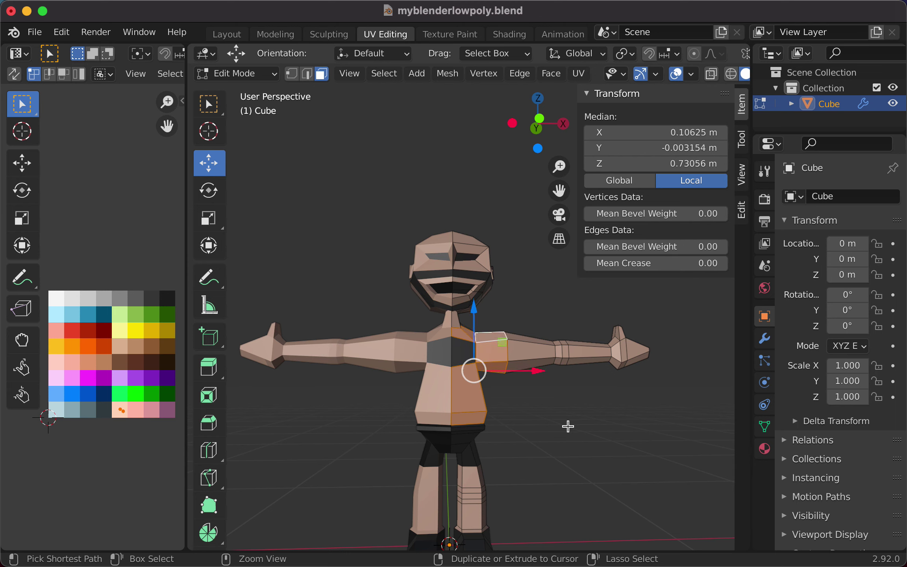
left_click(559, 426)
scroll(556, 424, "down", 3)
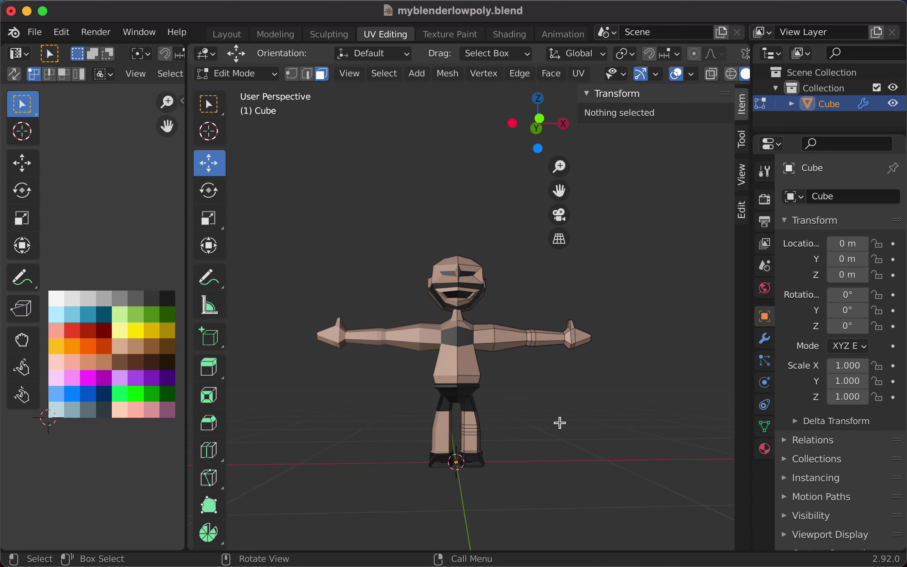
scroll(555, 426, "up", 5)
middle_click_drag(551, 443, 585, 444)
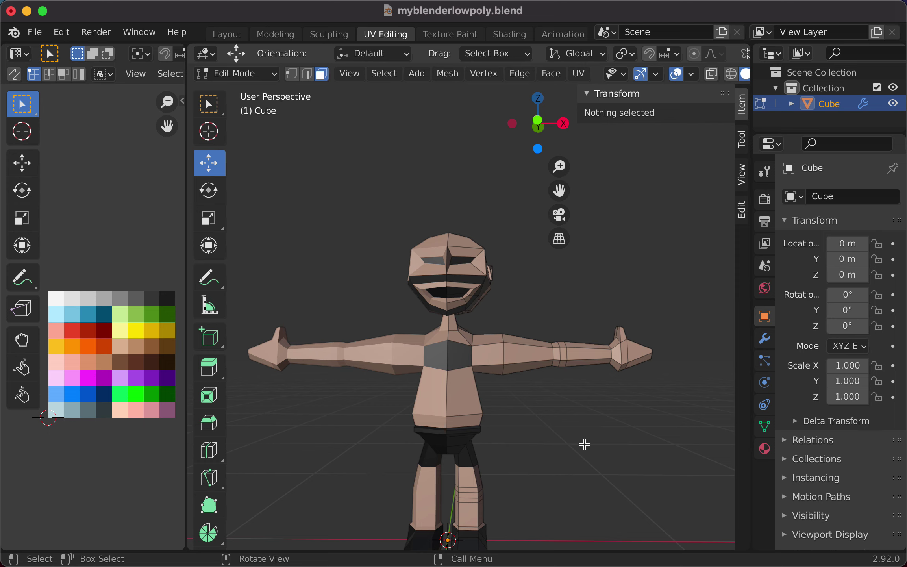
scroll(656, 410, "up", 5)
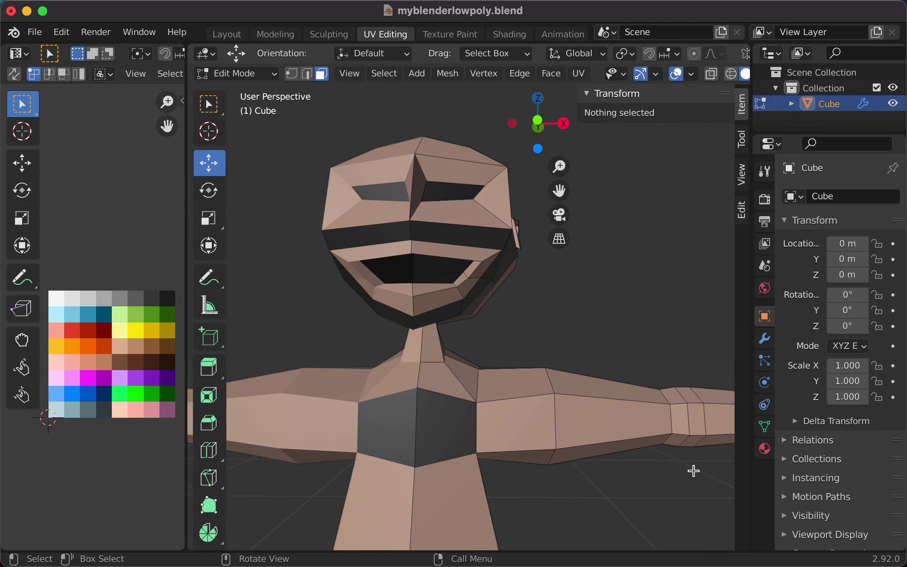
middle_click_drag(694, 469, 469, 468)
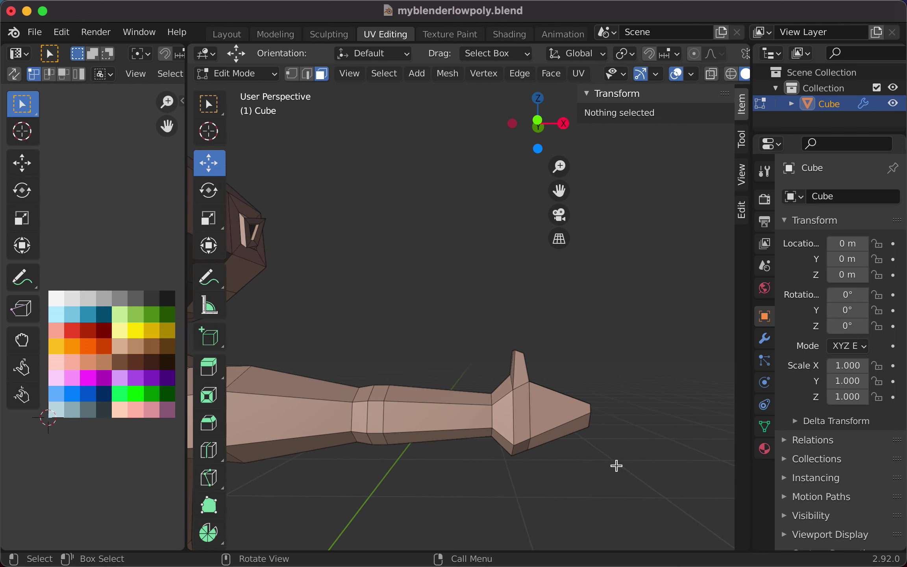
- Select the vertical edge on the side of the hand beside the thumb and shift it along Y to about -0.030 m
middle_click_drag(615, 466, 512, 515)
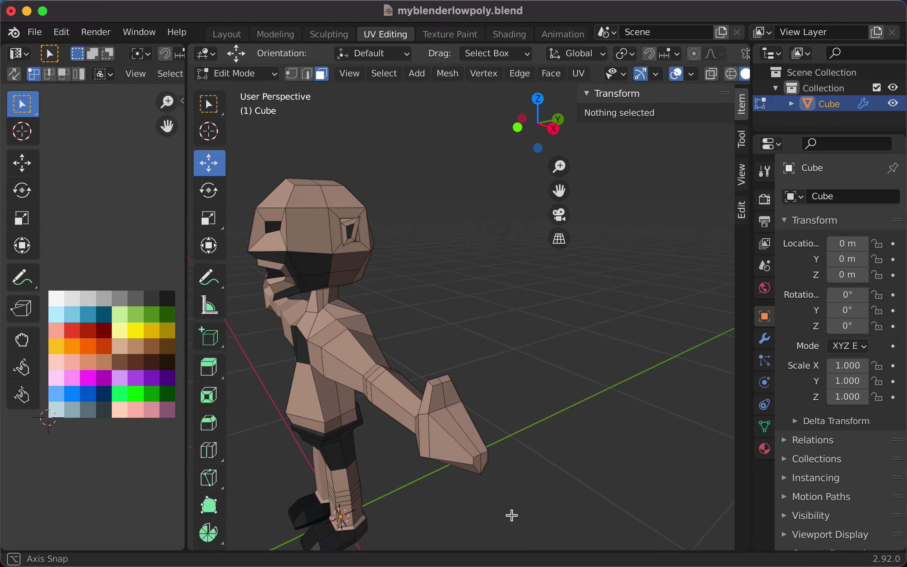
key("2")
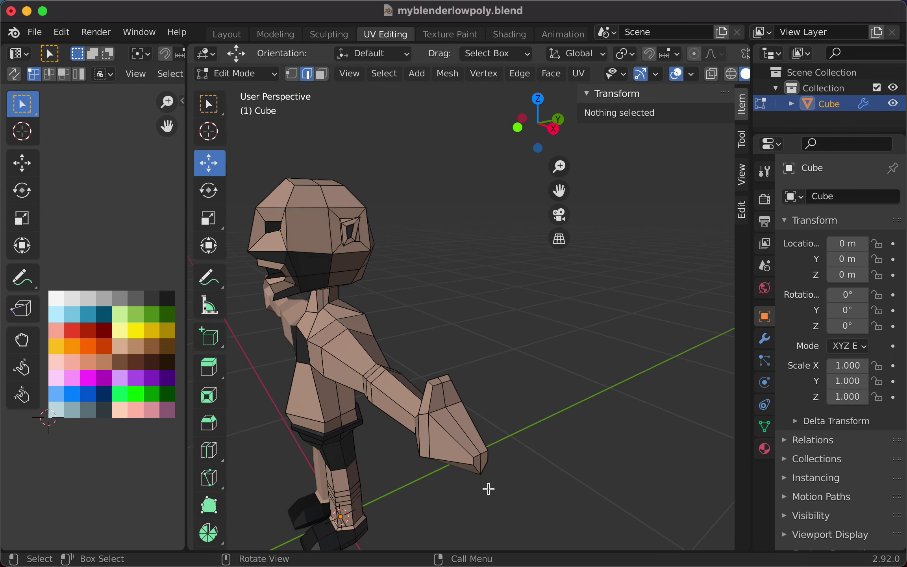
left_click(430, 444)
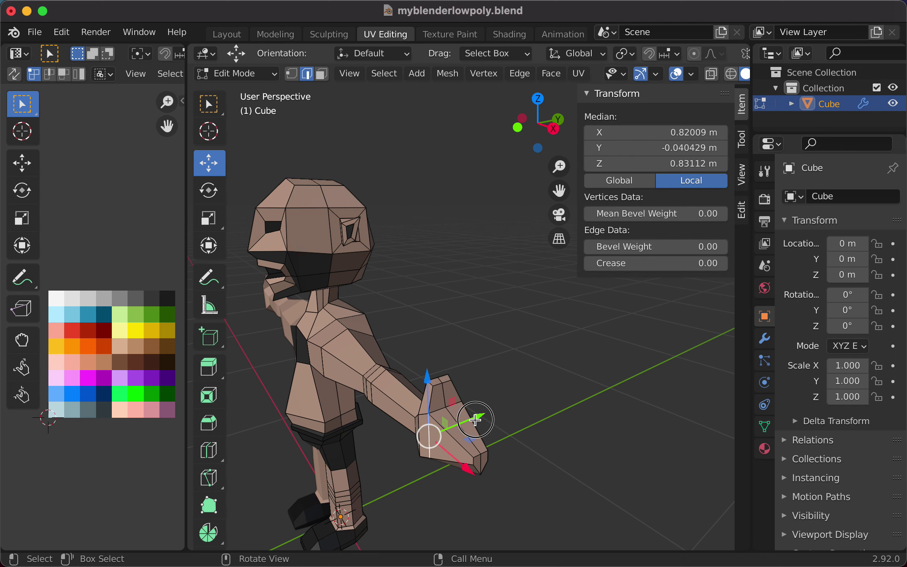
left_click_drag(476, 419, 481, 422)
- Shift the hand's neighbouring edge nearer the wrist along Y to about -0.032 m
middle_click_drag(514, 429, 419, 508)
left_click(500, 432)
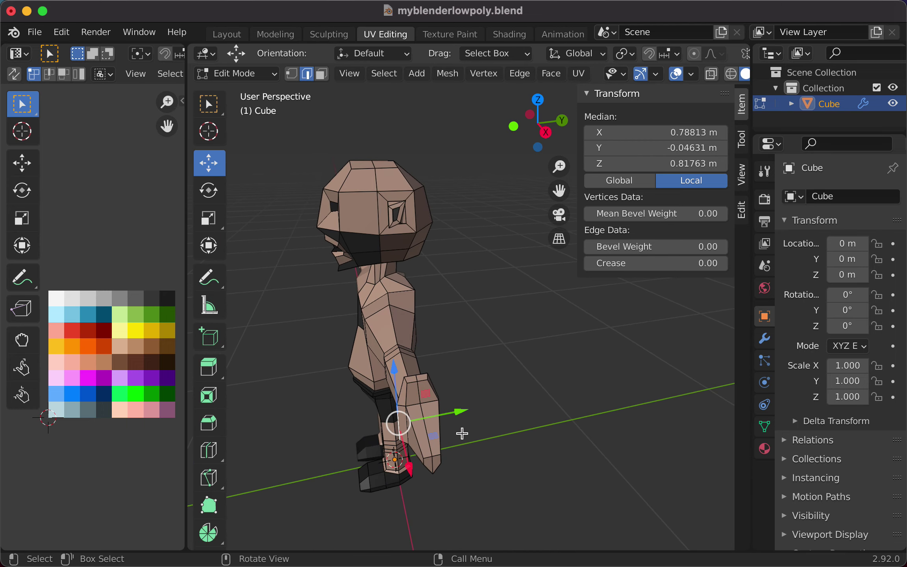
left_click_drag(459, 415, 469, 418)
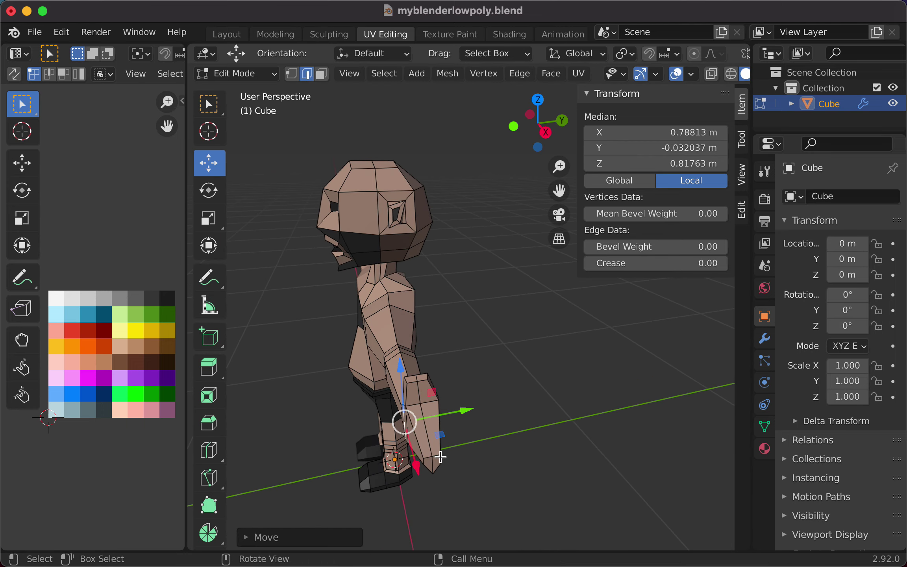
middle_click_drag(440, 457, 573, 396)
scroll(571, 399, "down", 3)
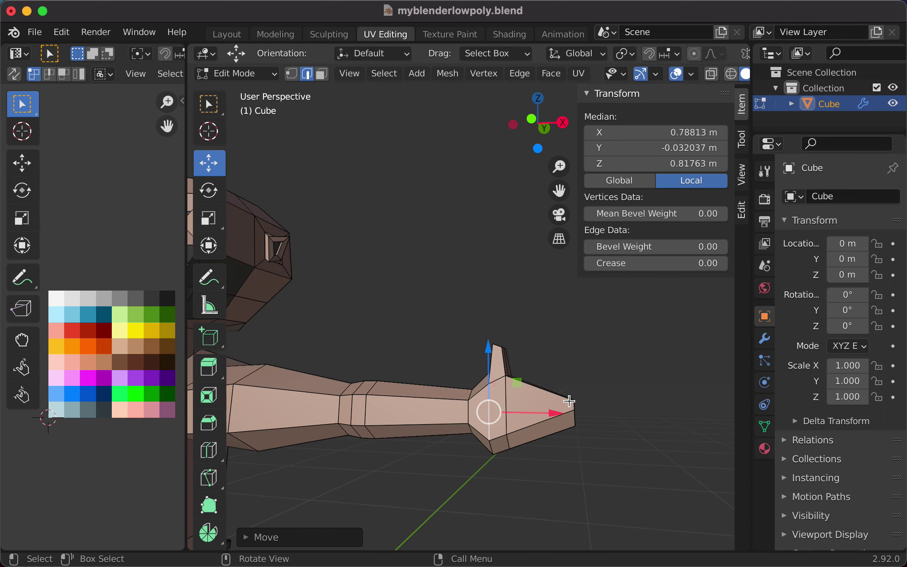
- Reselect the vertical hand edge beside the thumb and shift it further along Y to about -0.019 m
middle_click_drag(557, 494, 487, 522)
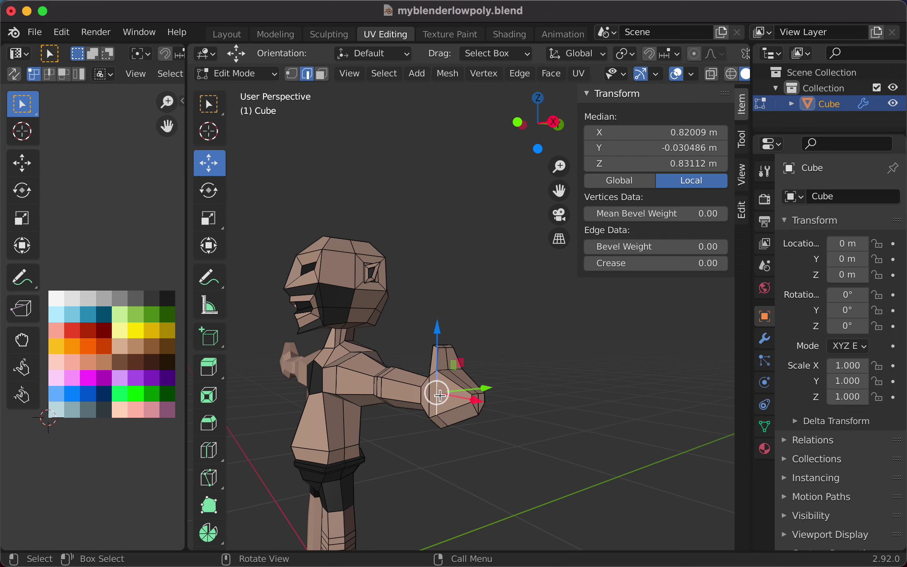
left_click_drag(491, 391, 496, 393)
middle_click_drag(502, 425, 567, 449)
scroll(439, 468, "up", 4)
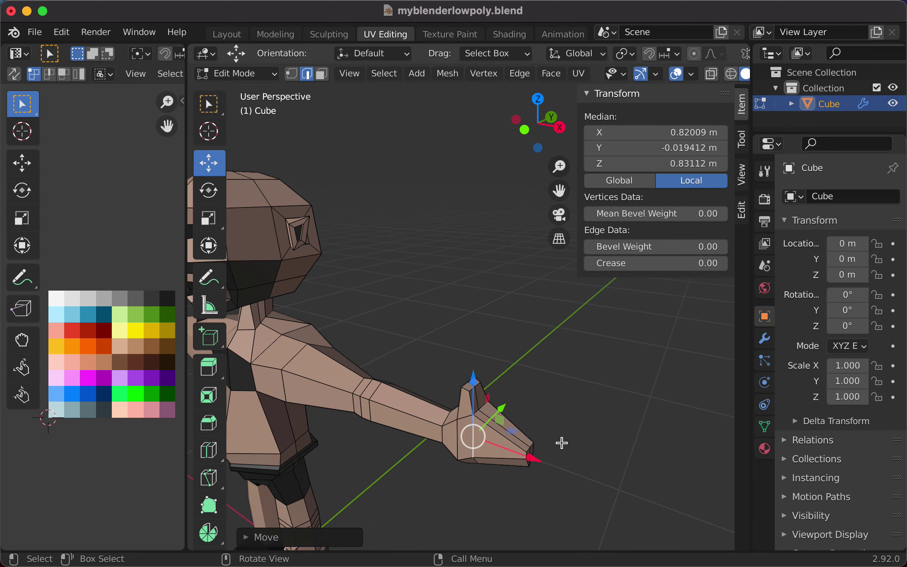
middle_click_drag(435, 440, 560, 413)
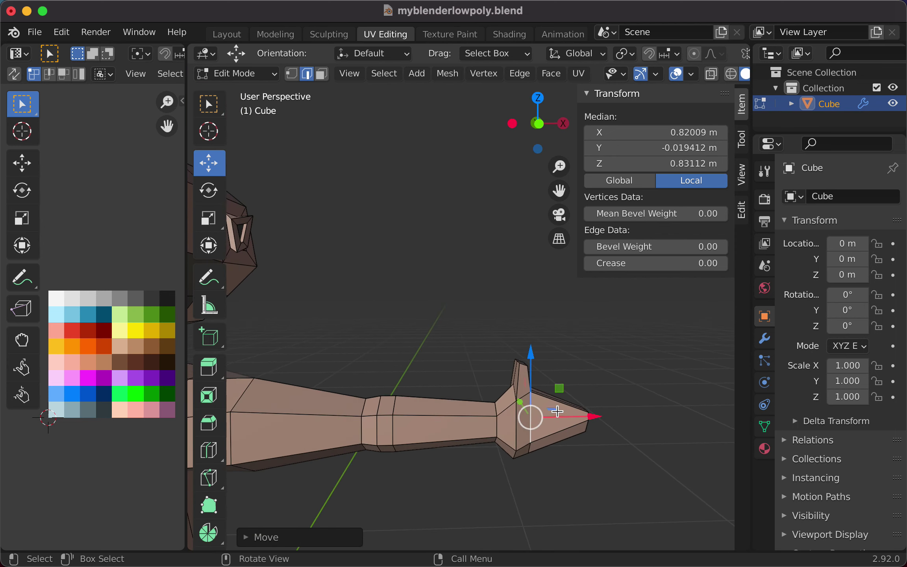
- Examine the reshaped hand against the whole character from the front and below, and clear the selection
scroll(557, 411, "down", 3)
scroll(554, 409, "down", 3)
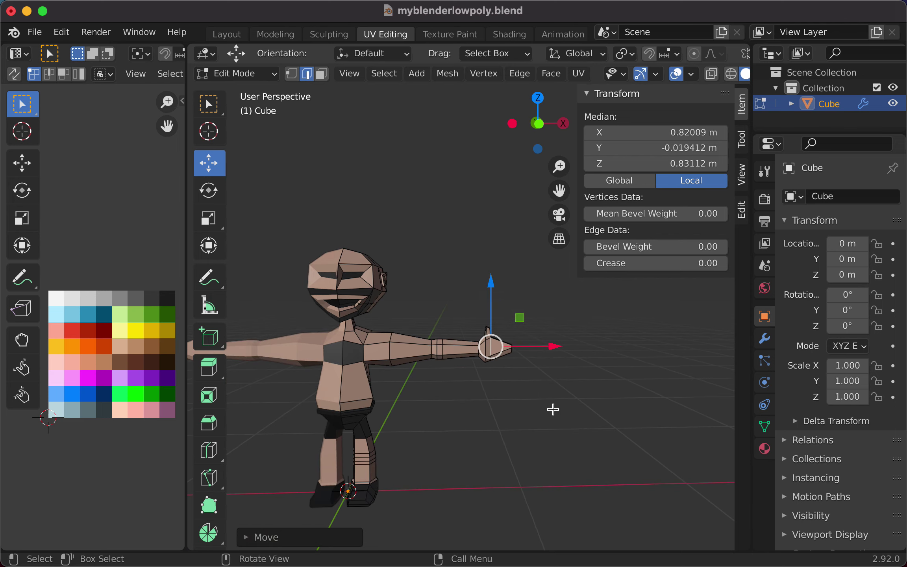
scroll(553, 409, "up", 1)
middle_click_drag(547, 409, 465, 382)
scroll(505, 393, "down", 2)
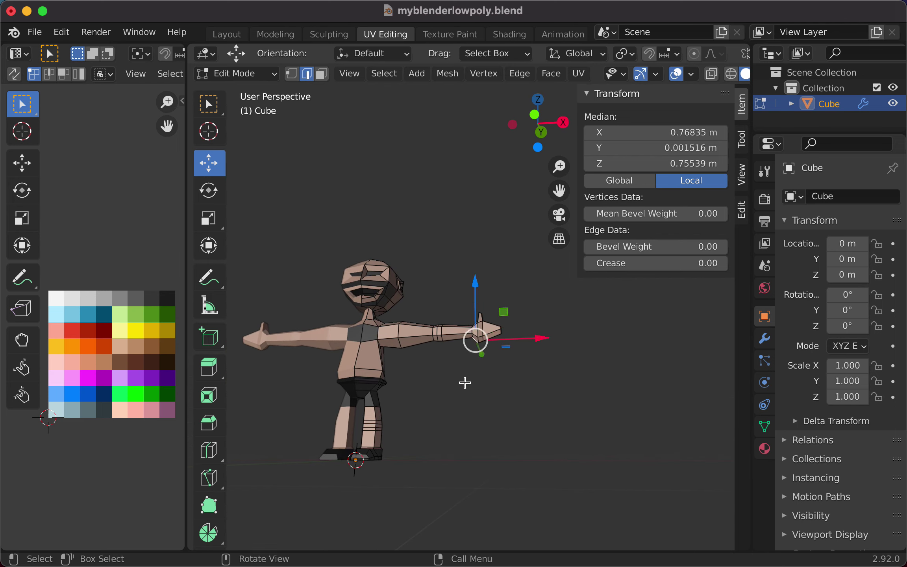
left_click(502, 406)
scroll(515, 405, "up", 3)
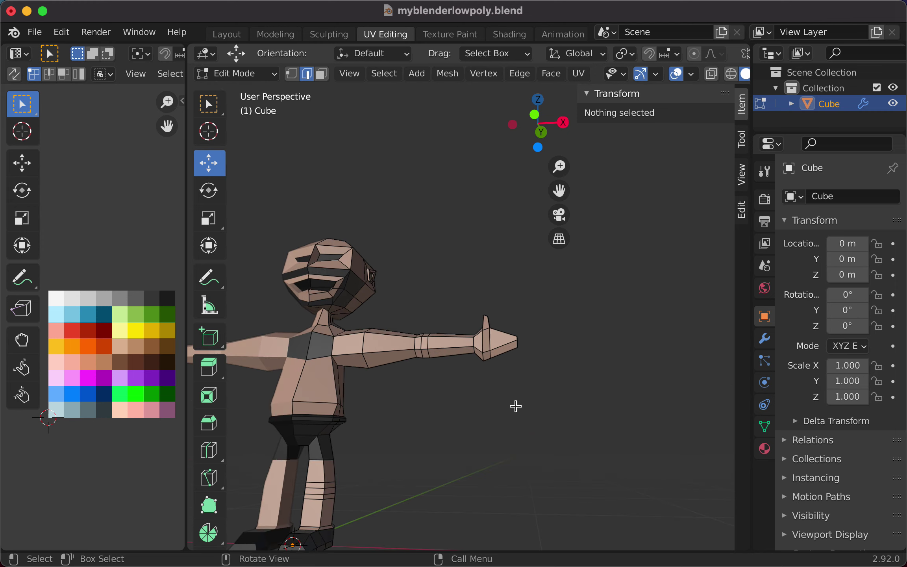
- In vertex selection mode, move the lower rear centre vertex of the head forward along Y to about 0.147 m
middle_click_drag(500, 421, 321, 443)
scroll(506, 405, "up", 5)
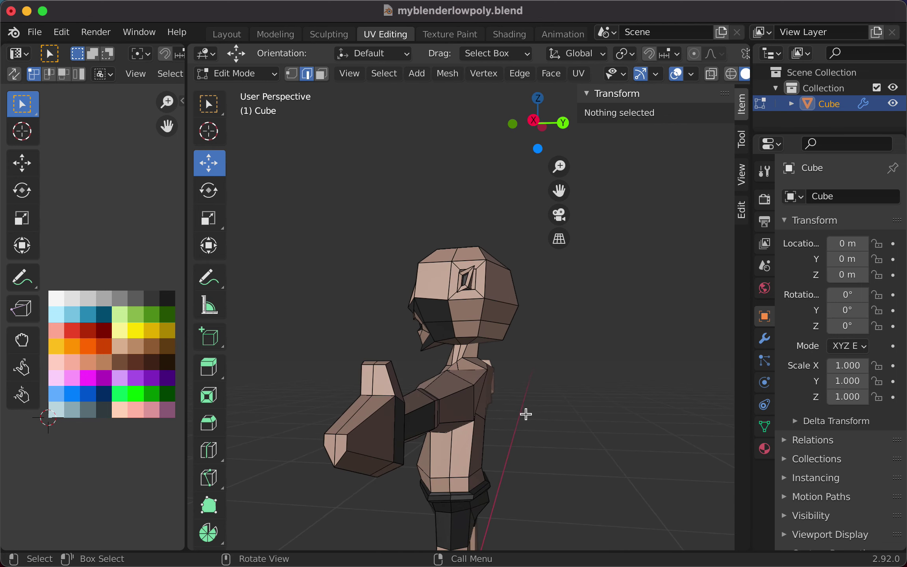
key("1")
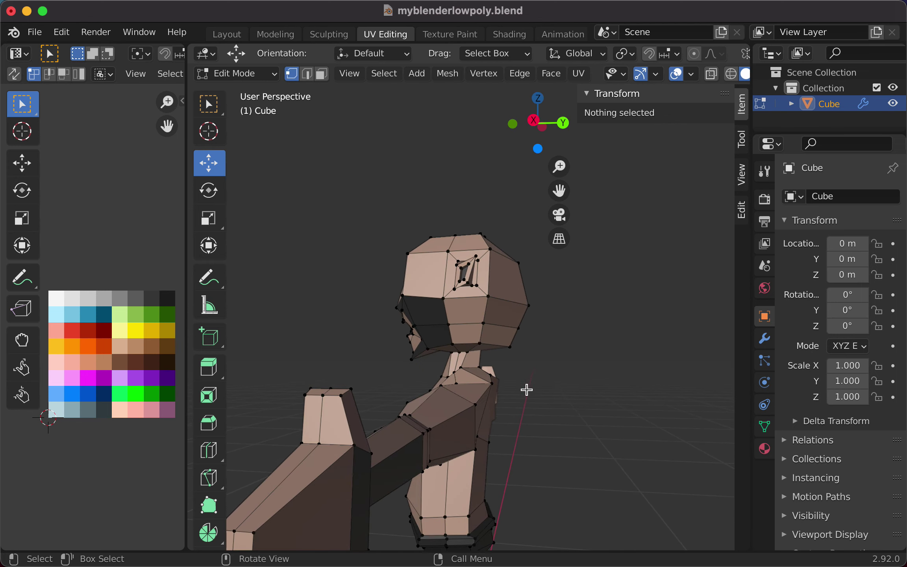
left_click(511, 347)
left_click_drag(568, 350, 558, 350)
middle_click_drag(571, 401, 569, 432)
scroll(589, 420, "up", 6)
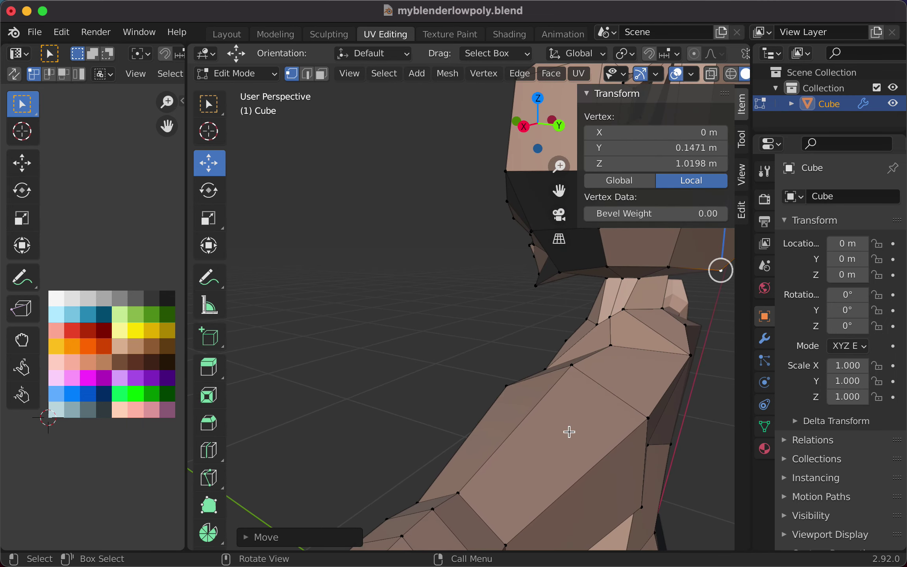
- Clear the selection and examine the head, neck and shoulders from the side and front at different distances
middle_click_drag(543, 385, 693, 378)
left_click(611, 356)
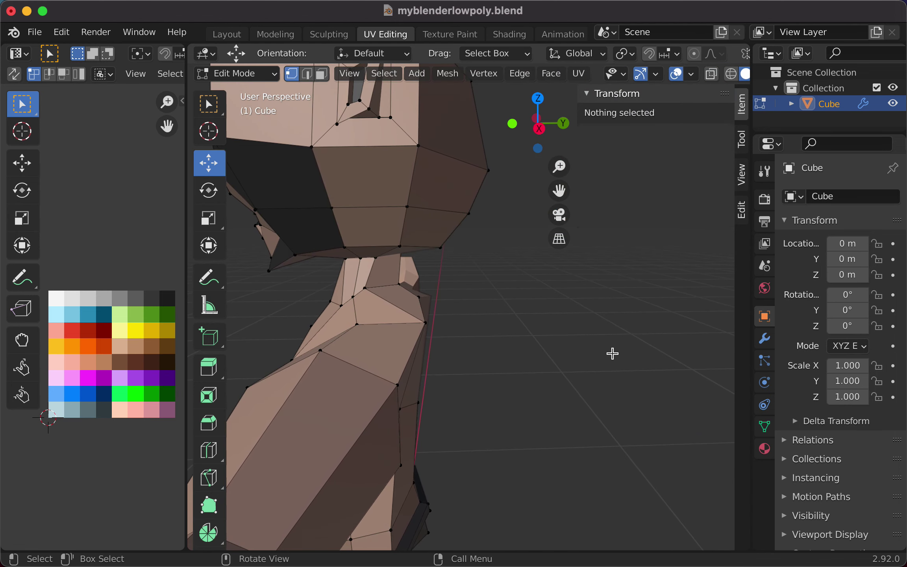
middle_click_drag(611, 354, 582, 339)
scroll(602, 324, "down", 6)
scroll(581, 337, "down", 3)
scroll(407, 349, "up", 5)
scroll(583, 339, "down", 2)
scroll(583, 342, "up", 3)
scroll(581, 349, "down", 3)
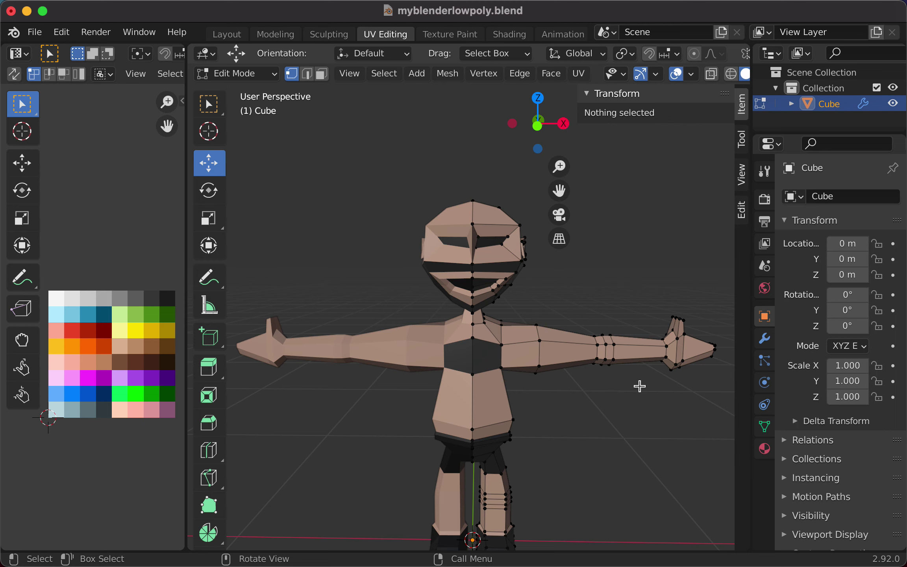
- Move the head's lower rear centre vertex forward to Y about 0.134 m and up to Z about 1.040 m
middle_click_drag(640, 386, 452, 377)
left_click(475, 299)
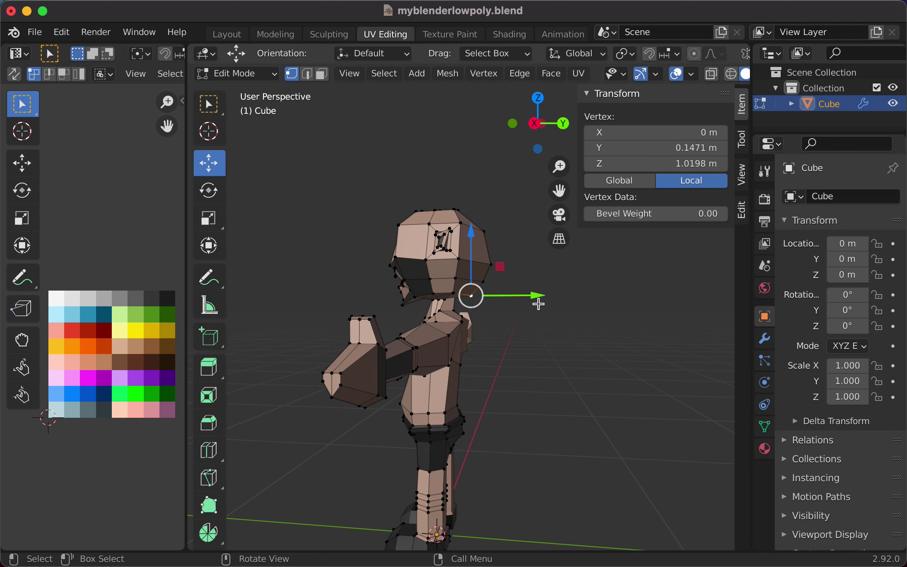
left_click_drag(539, 304, 532, 303)
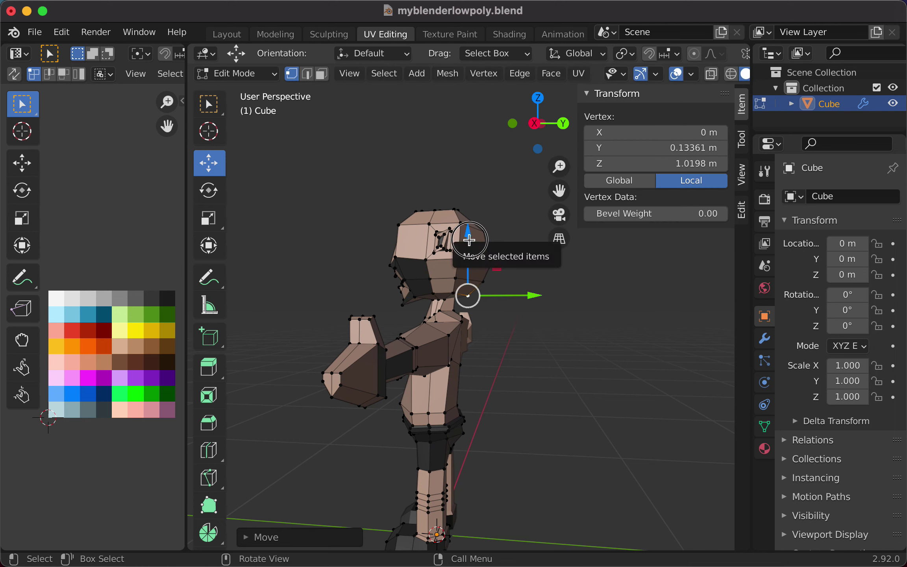
left_click_drag(469, 236, 470, 232)
- Select the top rear centre vertex of the neck and shift it along Y to about 0.059 m
middle_click_drag(469, 236, 438, 273)
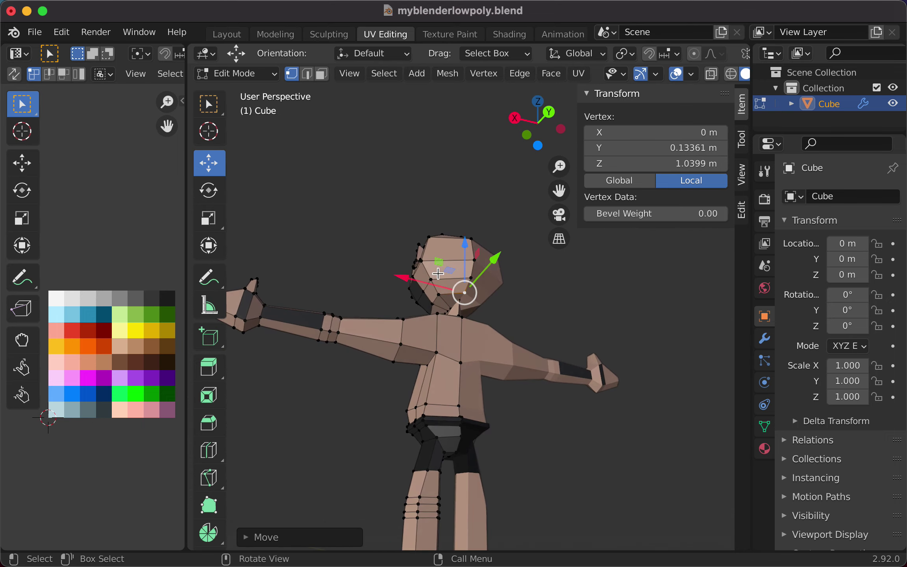
scroll(468, 314, "up", 5)
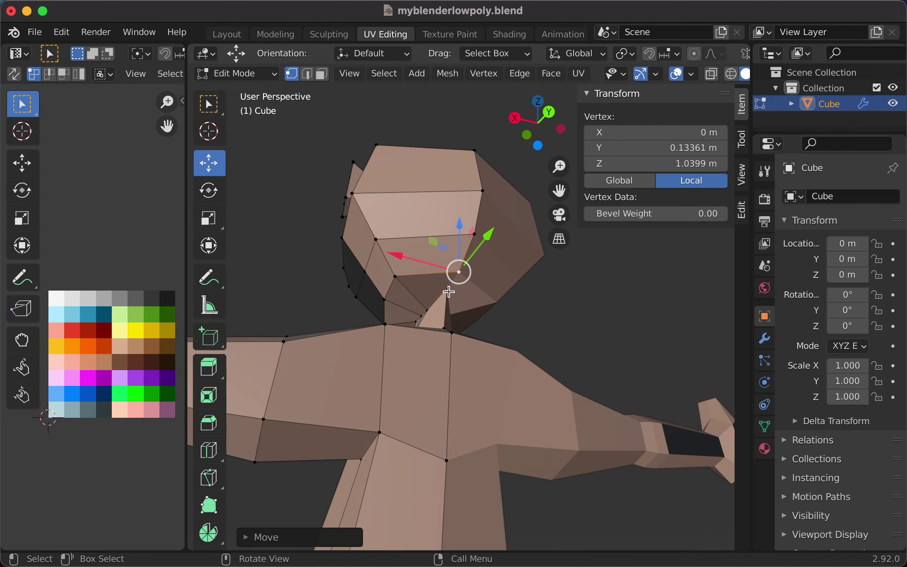
left_click_drag(449, 292, 489, 299)
left_click_drag(479, 258, 446, 263)
middle_click_drag(524, 300, 257, 366)
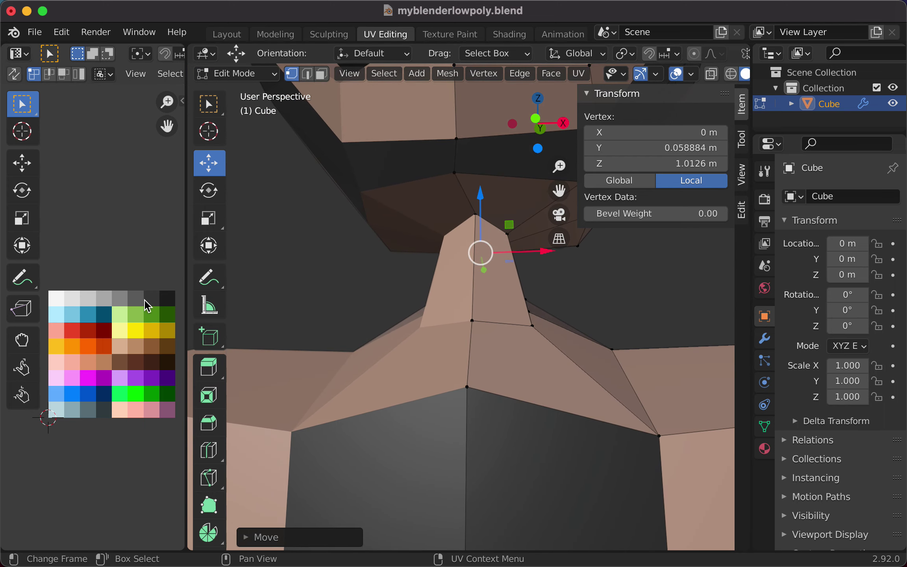
- Lower the top front centre vertex of the neck to Z about 1.014 m
left_click(473, 216)
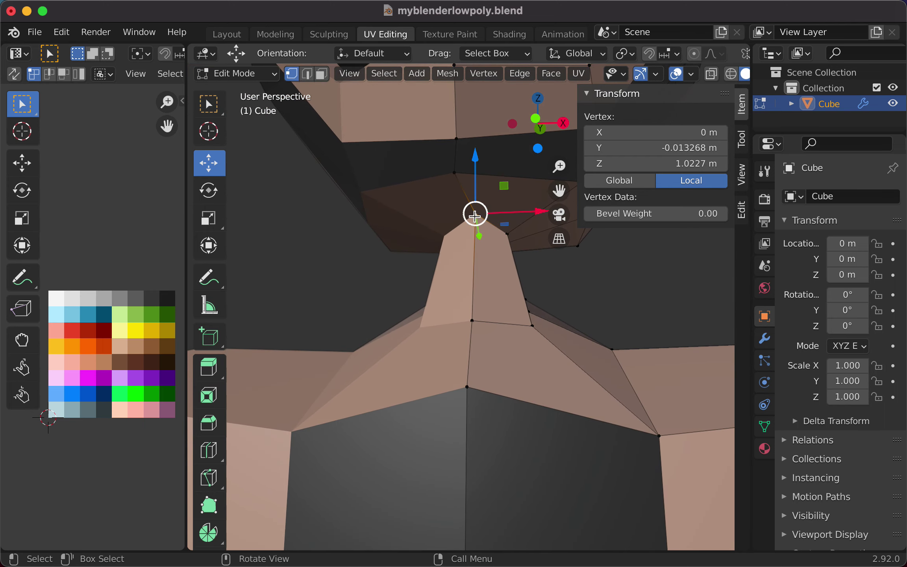
left_click_drag(474, 169, 475, 171)
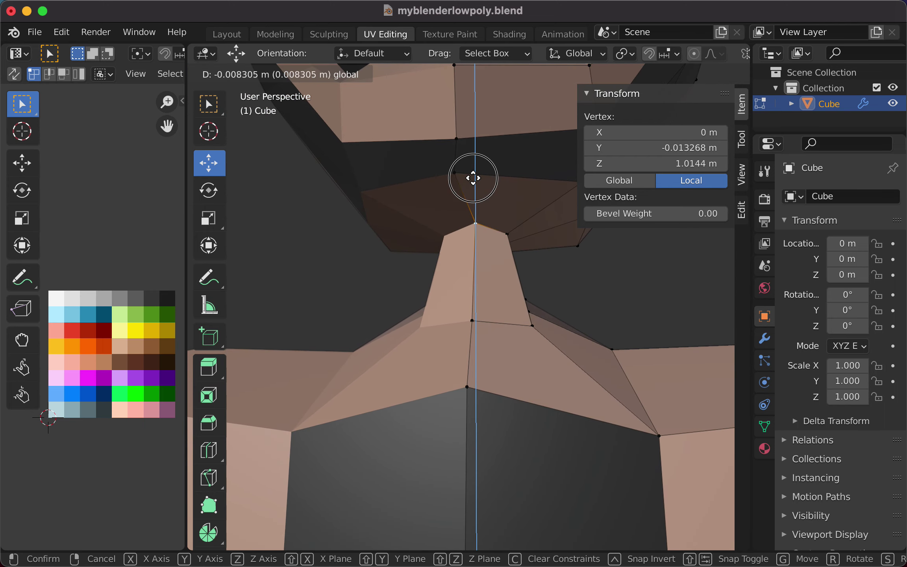
left_click(473, 178)
- Select the chin's centre vertex and move it back along Y to about -0.146 m
scroll(497, 301, "down", 6)
middle_click_drag(496, 308, 364, 318)
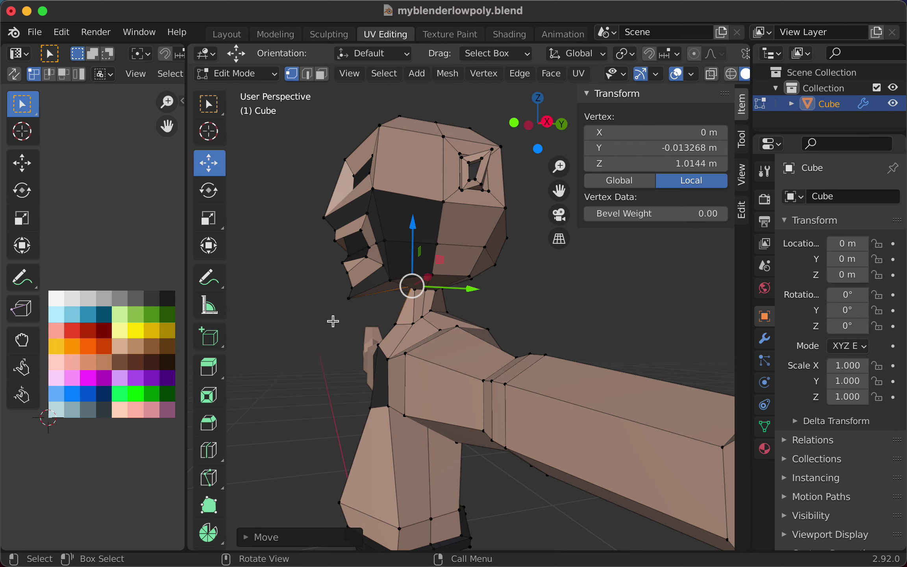
left_click(349, 298)
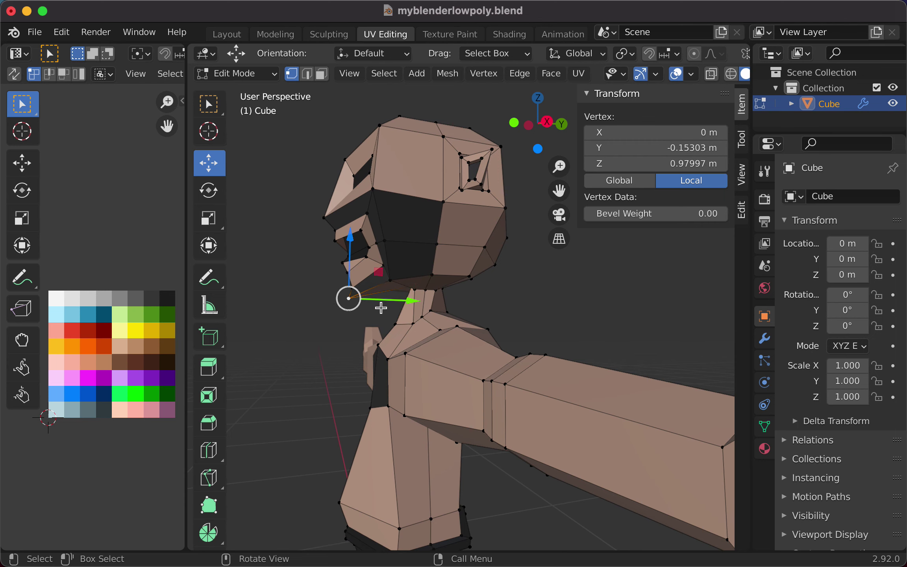
left_click_drag(404, 300, 400, 306)
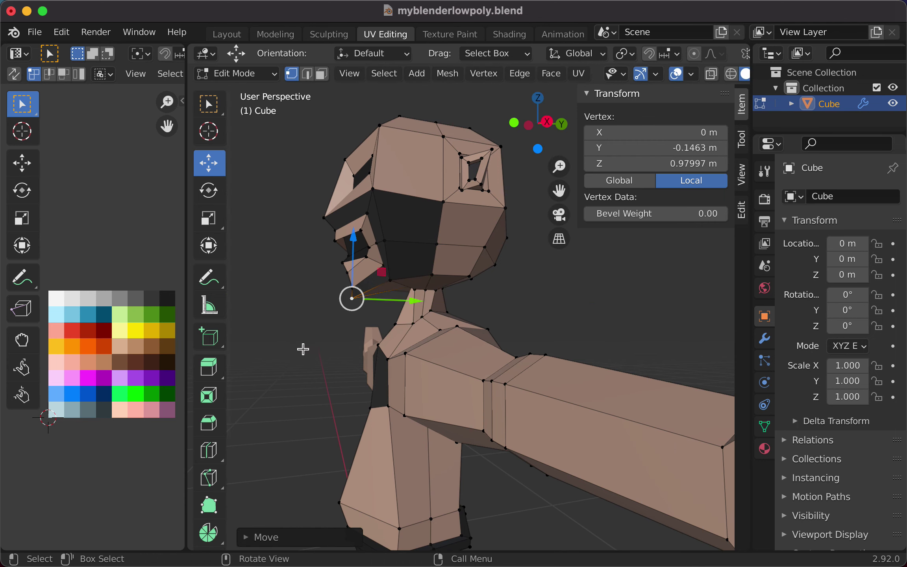
- Lower the upper centre vertex of the dark chest patch to Z about 0.839 m
scroll(300, 350, "up", 3)
left_click(300, 352)
middle_click_drag(259, 350, 426, 335)
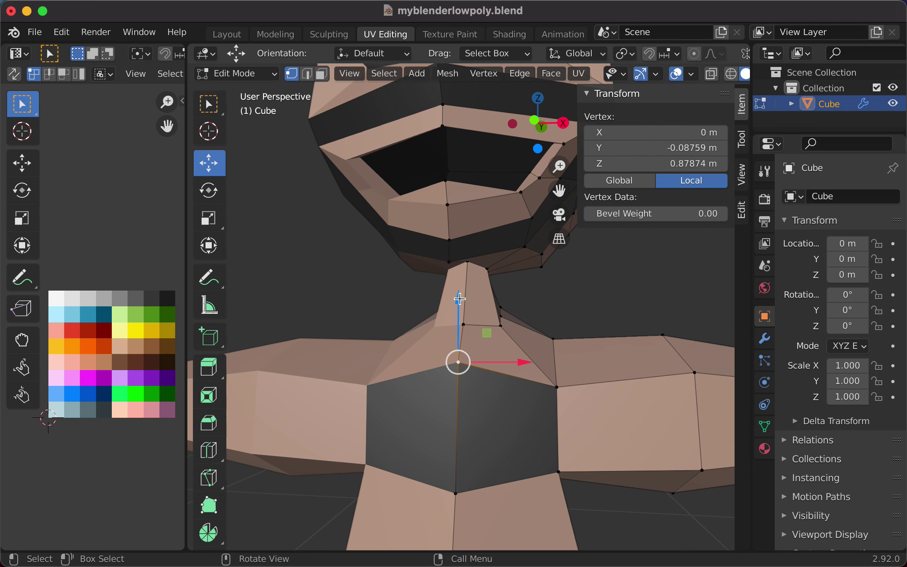
left_click_drag(460, 299, 458, 310)
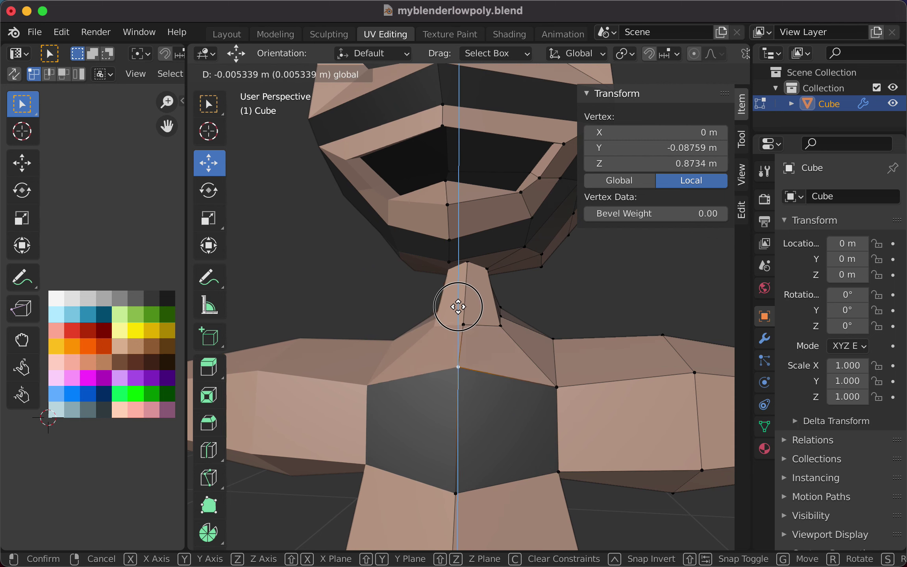
left_click_drag(459, 306, 449, 346)
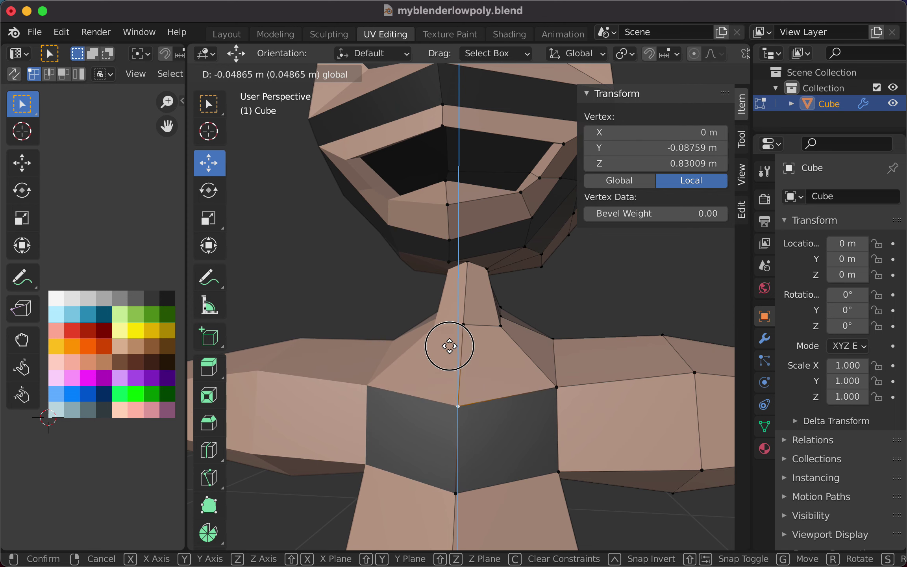
left_click_drag(449, 341, 449, 338)
scroll(547, 397, "down", 6)
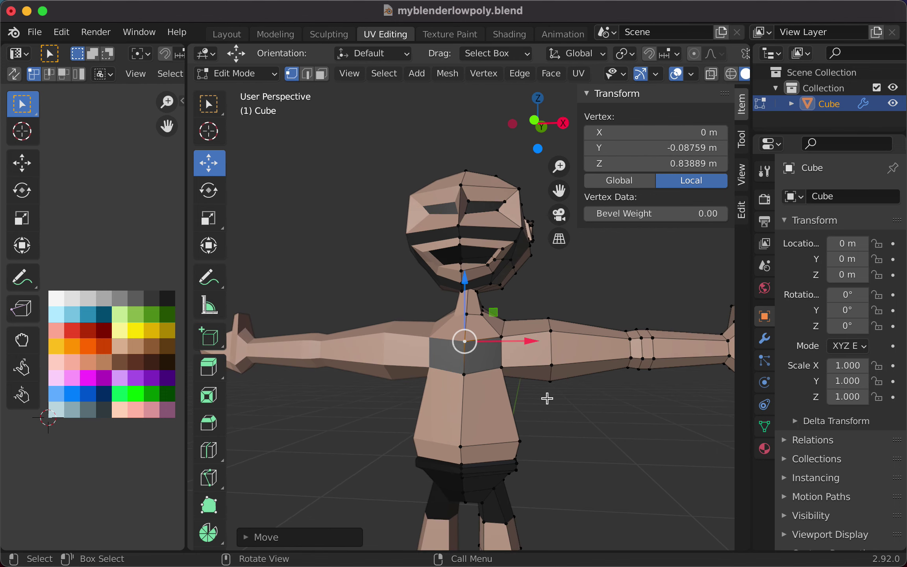
- Raise the lower centre vertex of the dark chest patch slightly, and its upper centre vertex to Z about 0.844 m
middle_click_drag(547, 397, 618, 410)
left_click(511, 380)
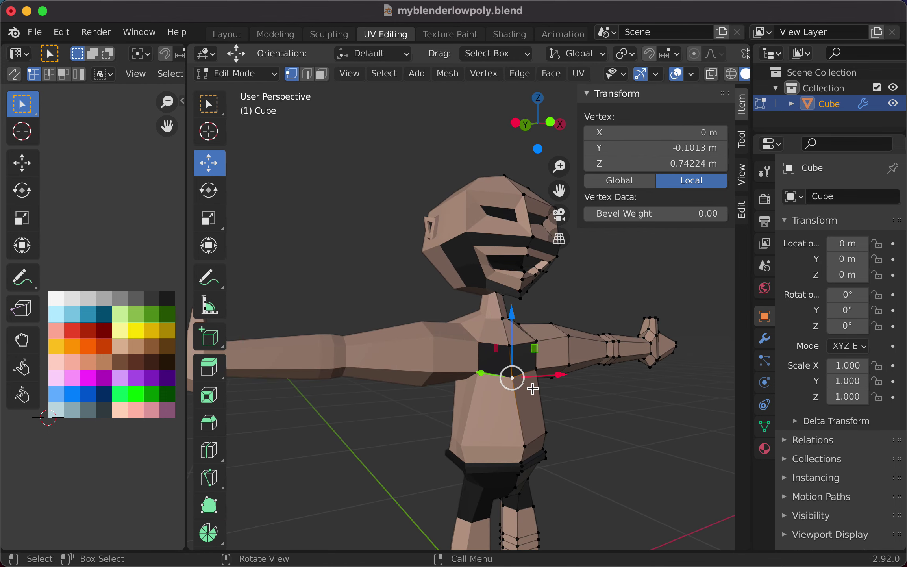
left_click_drag(510, 320, 513, 312)
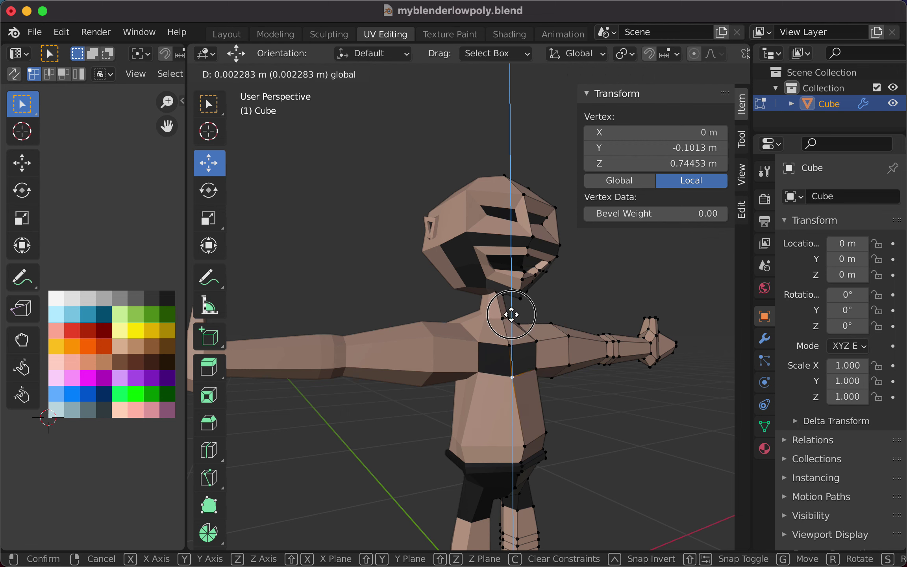
left_click_drag(512, 315, 508, 298)
left_click(511, 345)
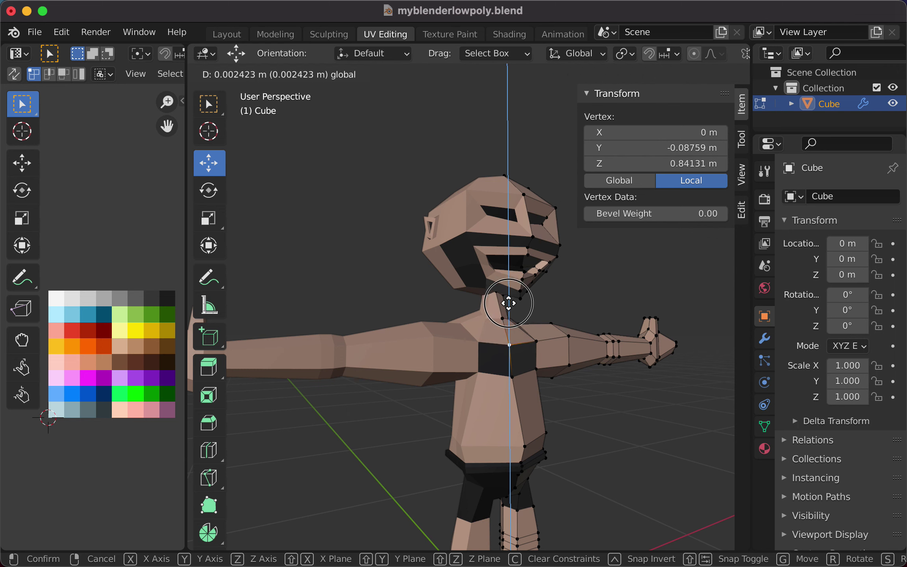
left_click_drag(509, 302, 509, 302)
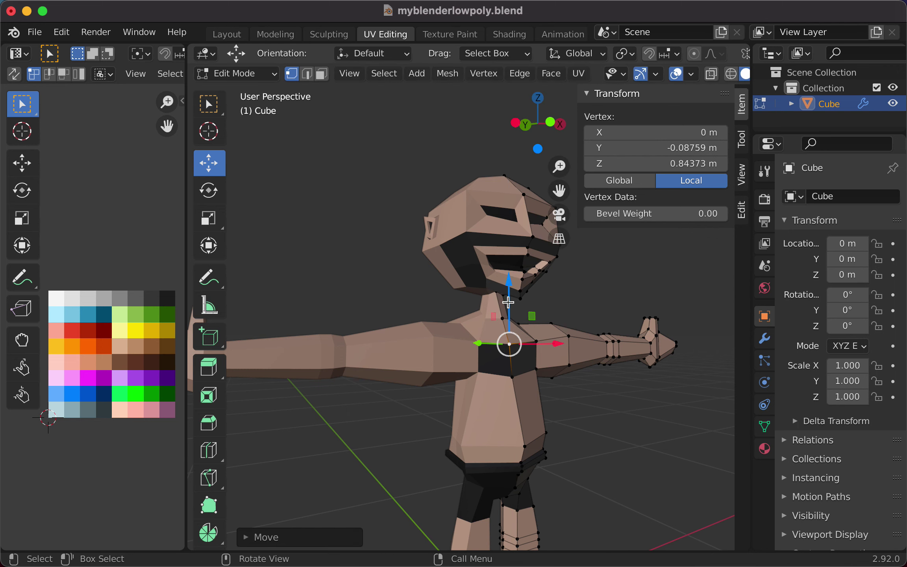
- Deselect the mesh, check the whole character from the front, and save the file
middle_click_drag(508, 311, 386, 418)
middle_click_drag(488, 457, 610, 450)
scroll(610, 450, "up", 3)
left_click(610, 450)
scroll(609, 446, "down", 4)
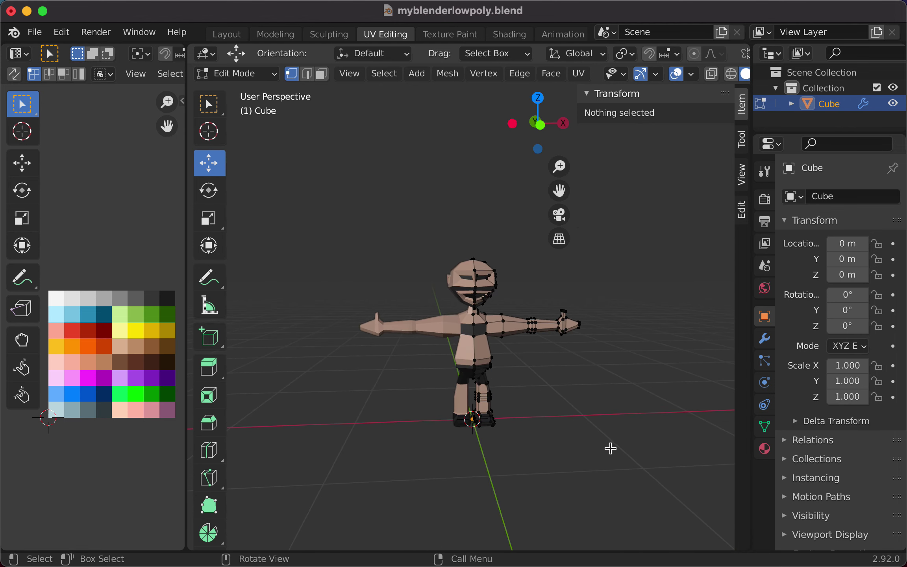
scroll(399, 427, "up", 4)
scroll(397, 428, "down", 1)
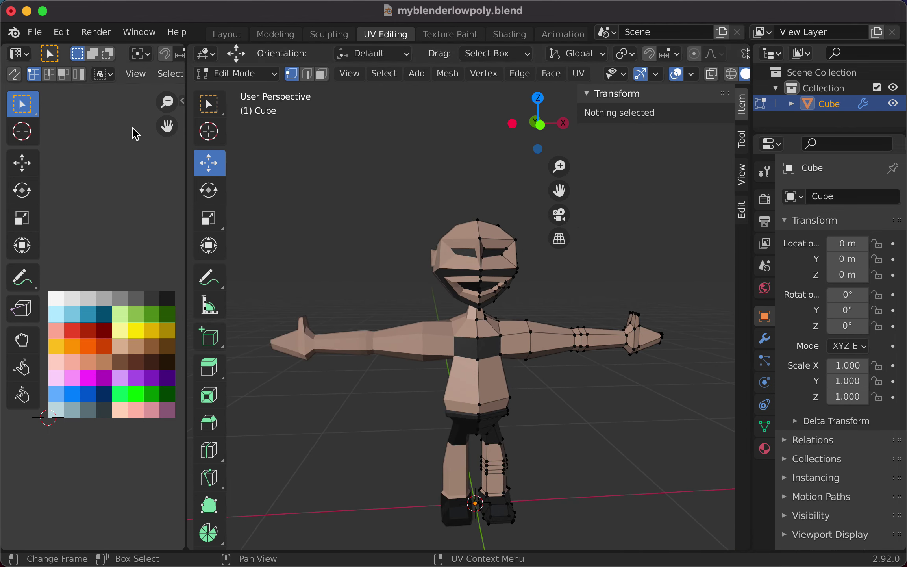
left_click(30, 34)
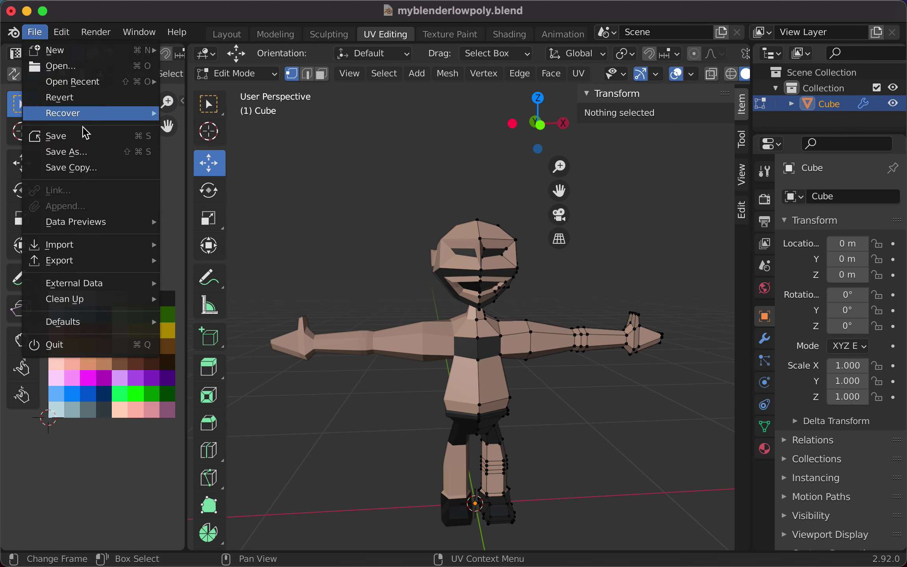
left_click(89, 138)
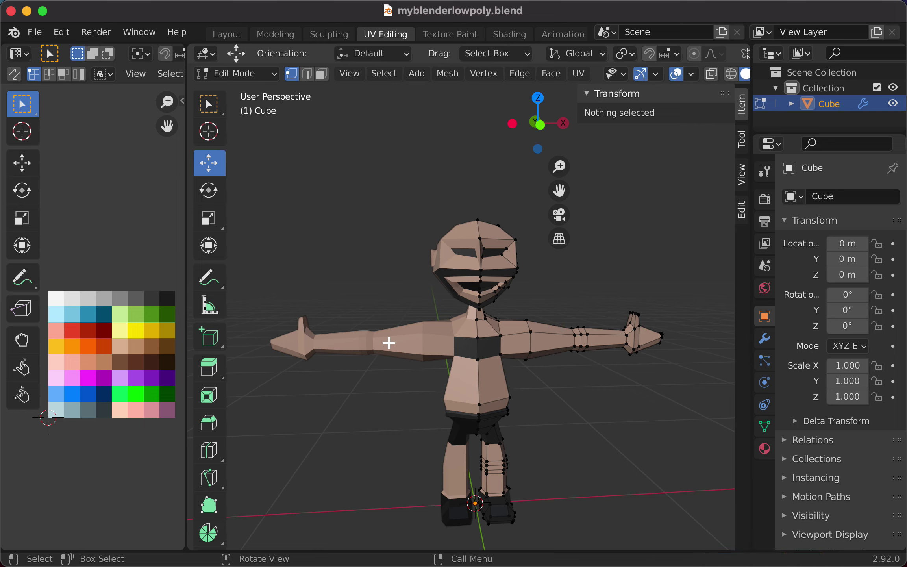
- Move the eye's lower inner corner vertex outward to X about 0.043 m and raise it to Z about 1.217 m
scroll(474, 315, "up", 4)
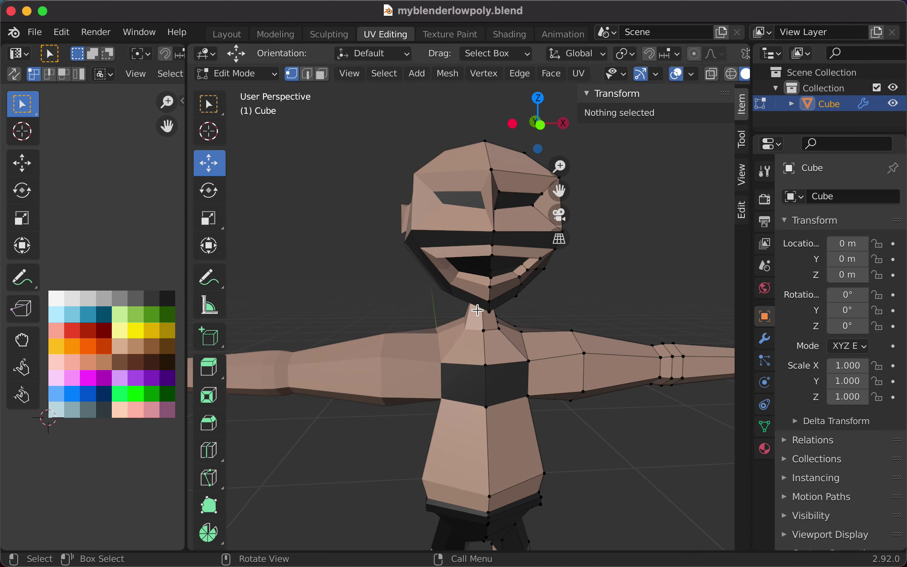
middle_click_drag(476, 313, 511, 320)
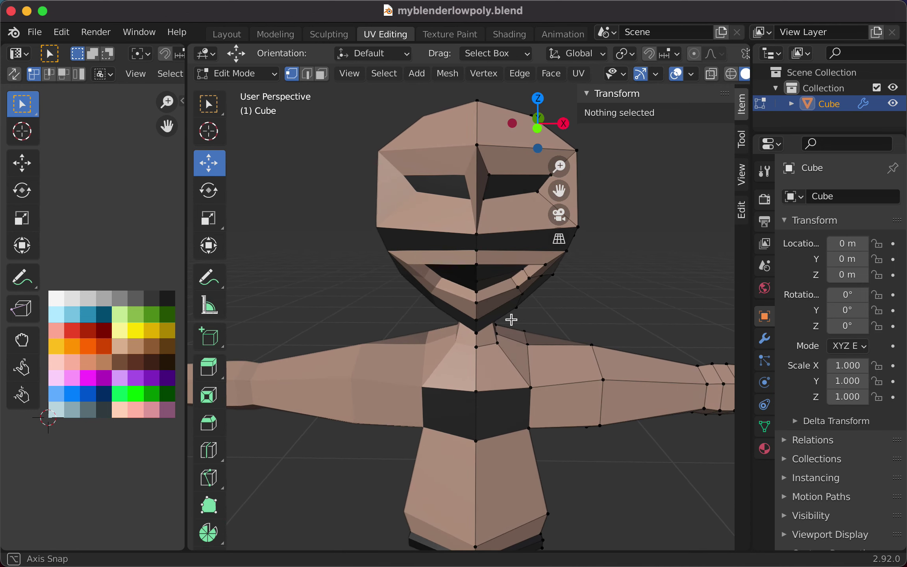
left_click(483, 200)
left_click_drag(546, 197, 568, 202)
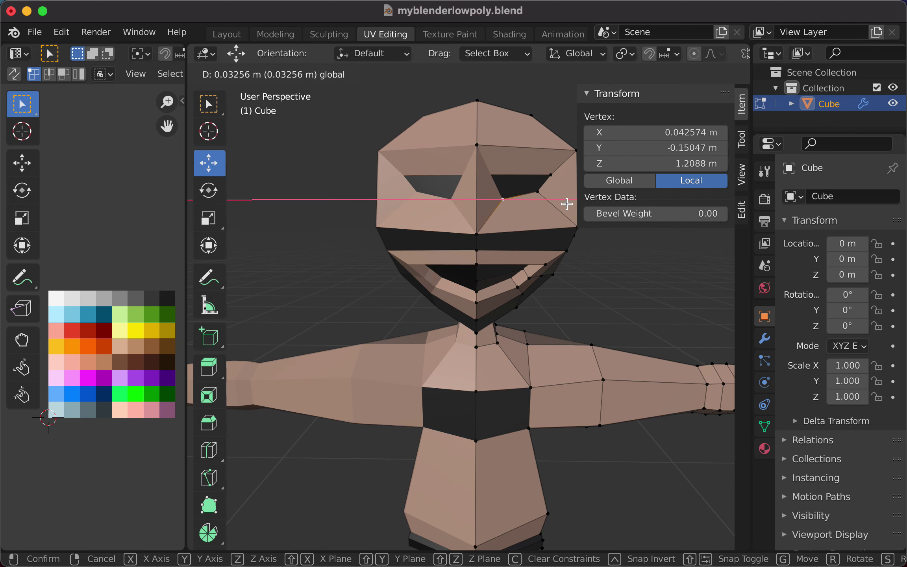
left_click_drag(568, 204, 567, 203)
scroll(567, 203, "down", 5)
middle_click_drag(567, 203, 533, 273)
scroll(474, 249, "up", 3)
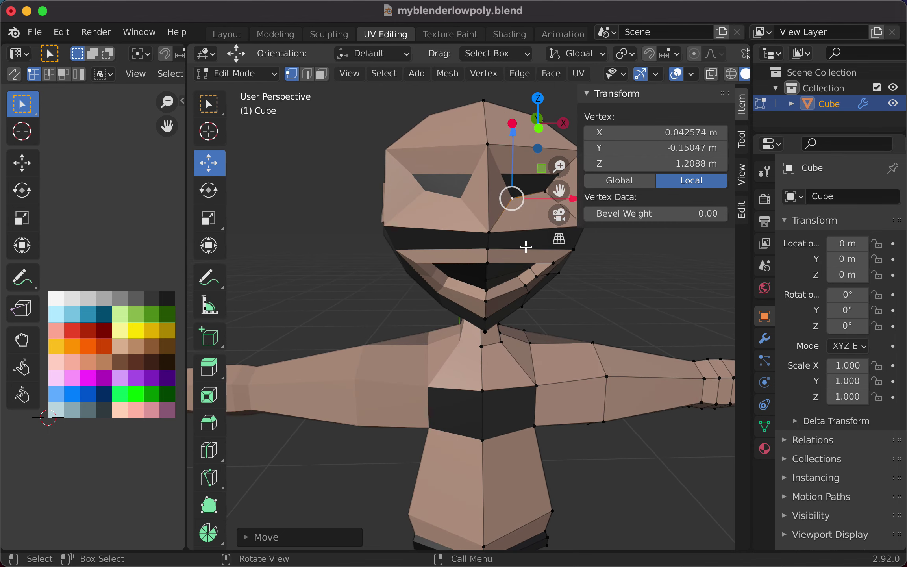
left_click_drag(513, 145, 513, 135)
- Move the ear's front edge back along Y to about 0.041 m and hide the viewport's transform sidebar
scroll(497, 239, "down", 3)
middle_click_drag(496, 239, 703, 251)
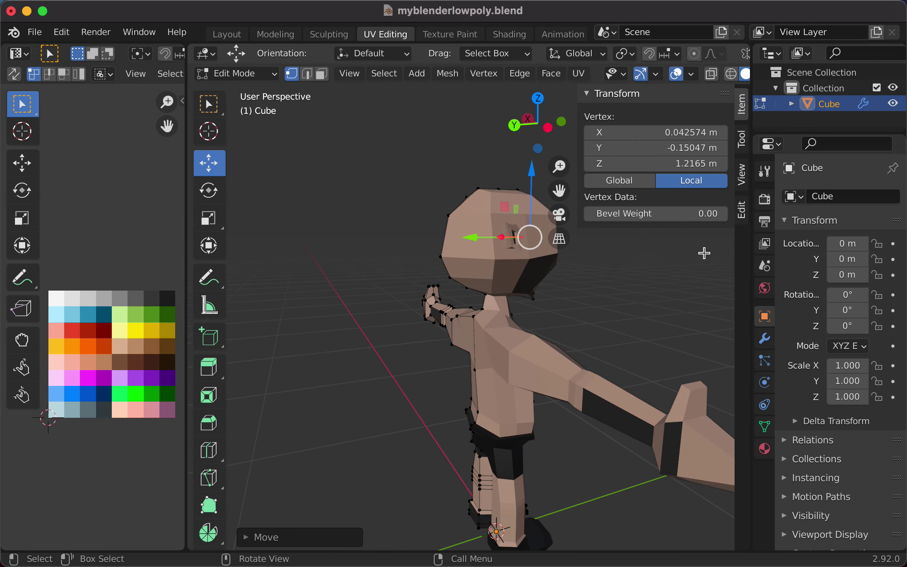
scroll(567, 277, "up", 4)
middle_click_drag(567, 276, 333, 445)
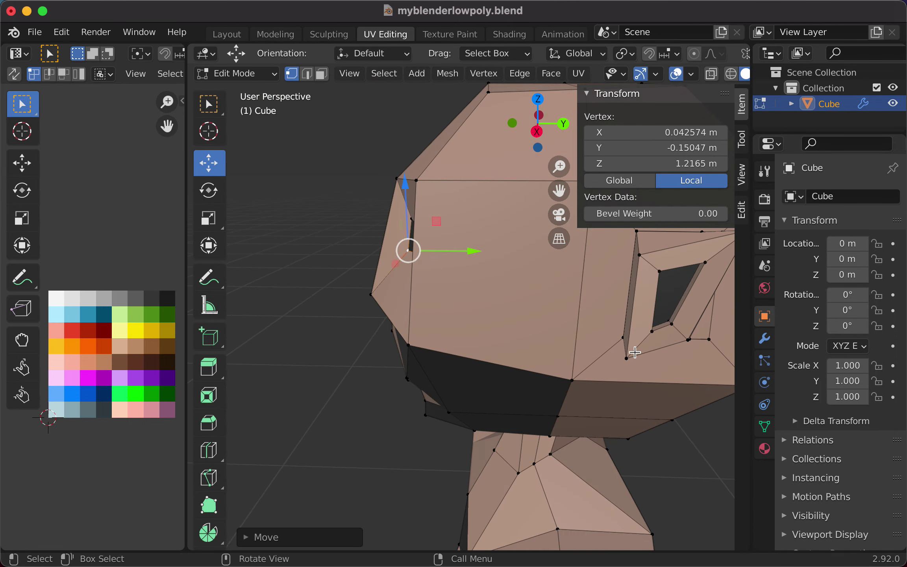
key("2")
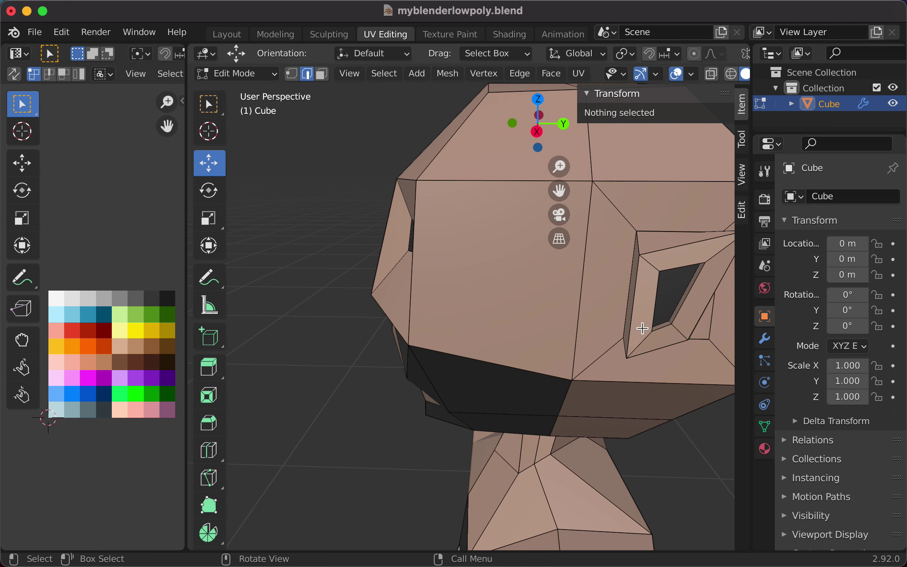
left_click(630, 315)
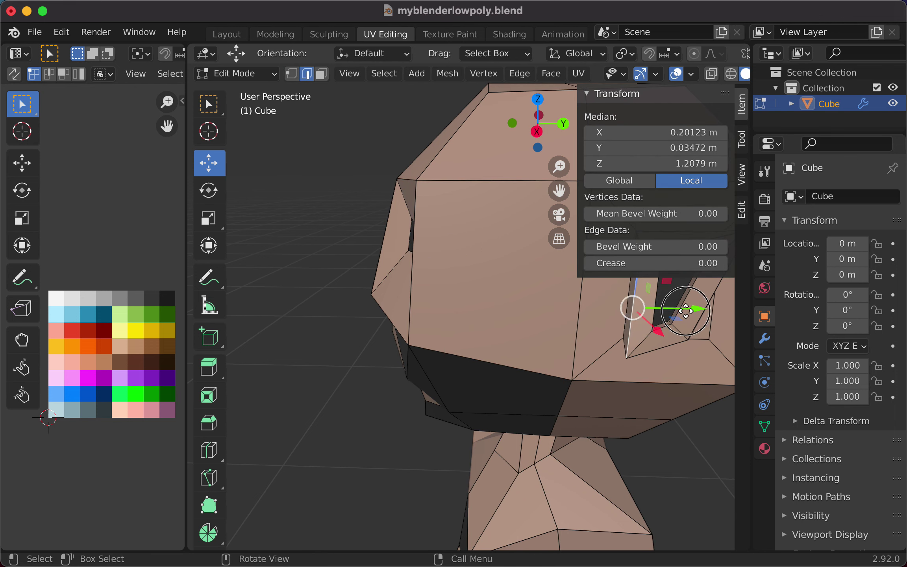
left_click_drag(686, 311, 693, 314)
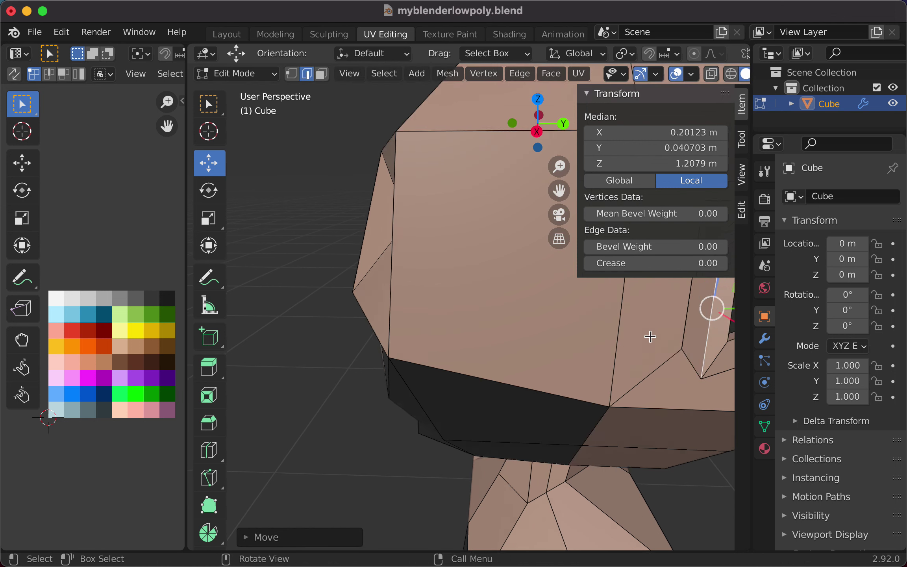
scroll(648, 334, "up", 3)
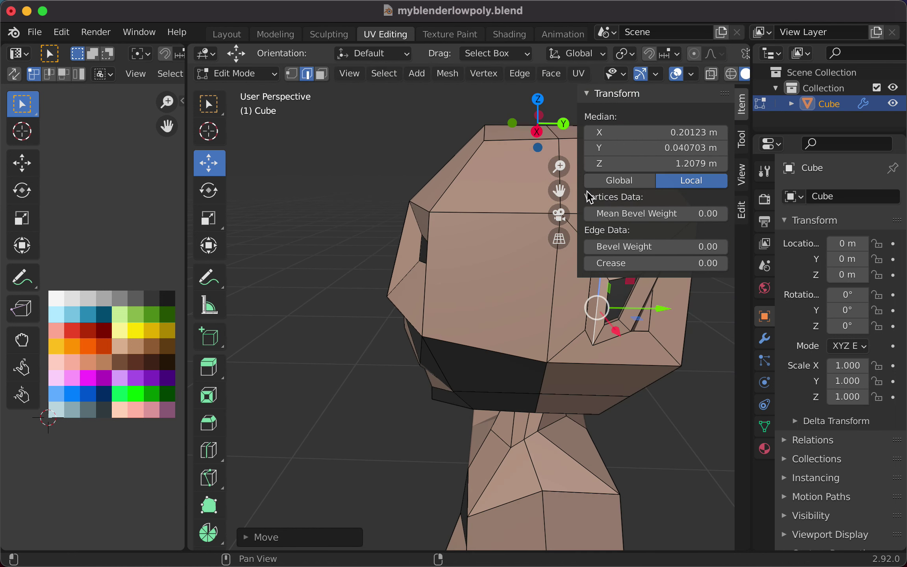
left_click_drag(586, 194, 740, 200)
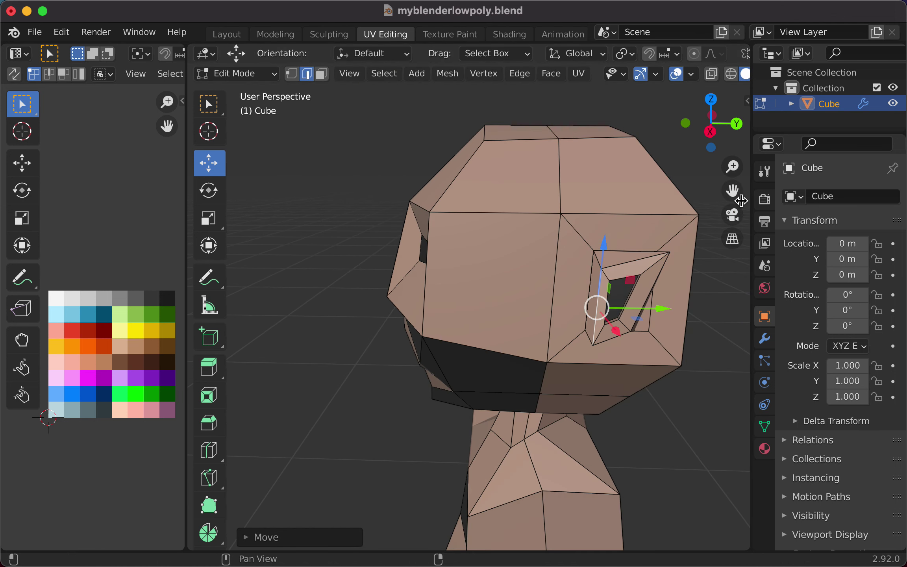
- Recolor the two dark faces inside the mouth by moving their UVs onto the palette's white swatch
scroll(685, 288, "up", 2)
middle_click_drag(660, 369, 210, 369)
scroll(617, 336, "down", 3)
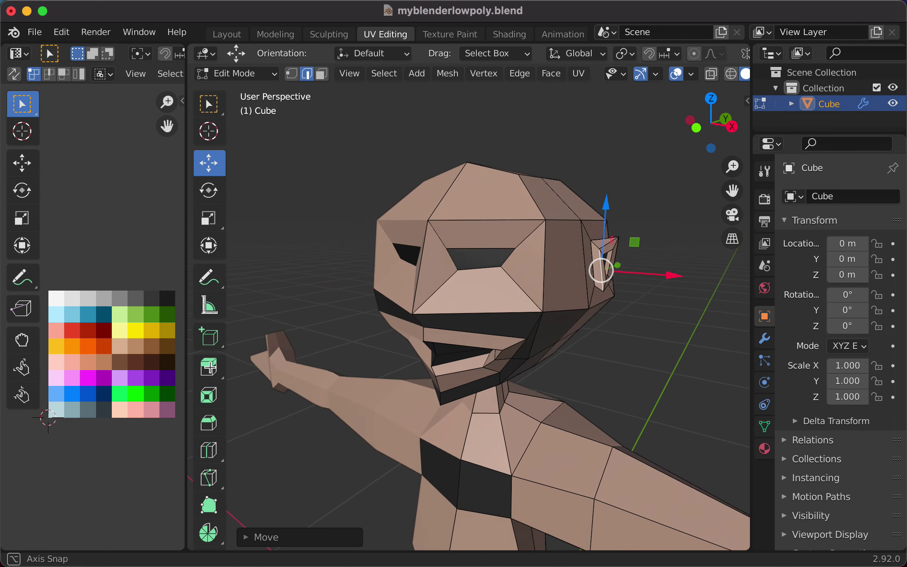
middle_click_drag(330, 364, 436, 329)
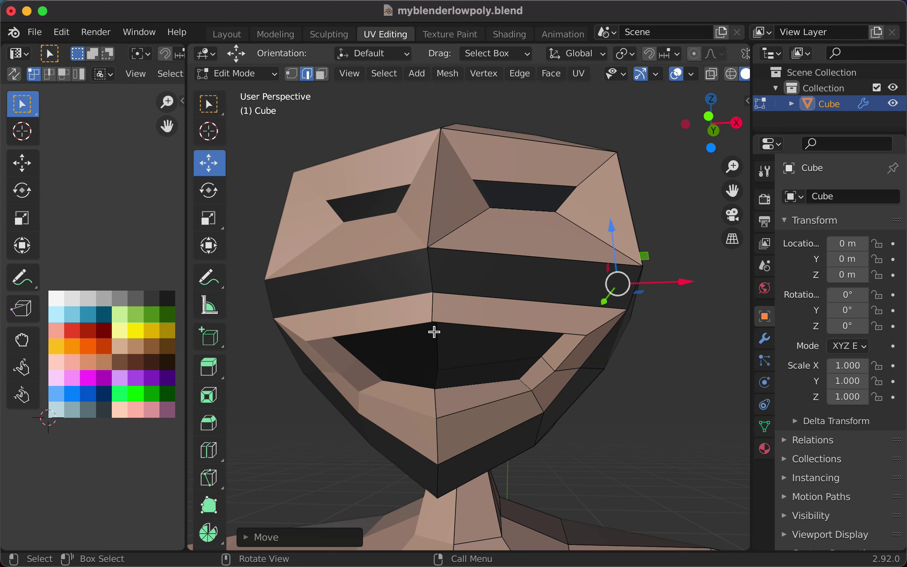
left_click(496, 376)
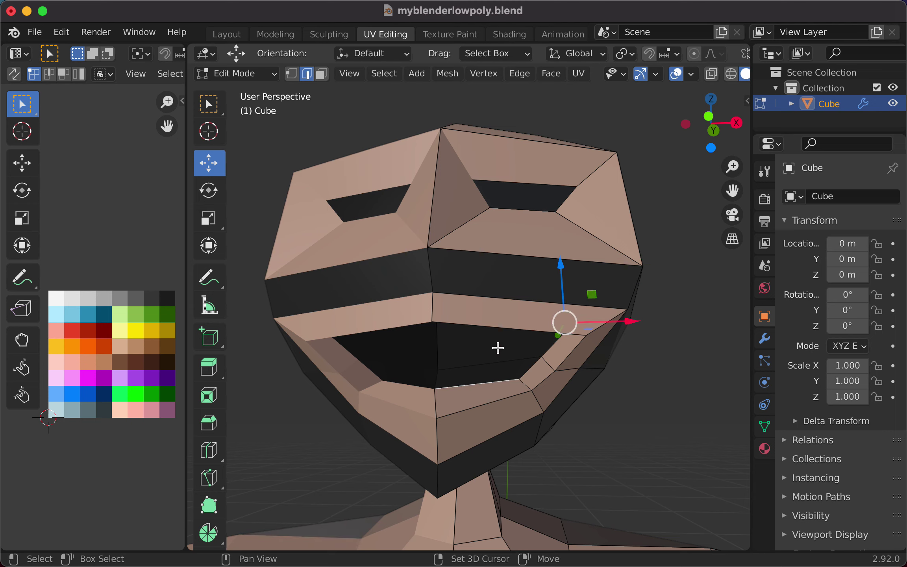
key("3")
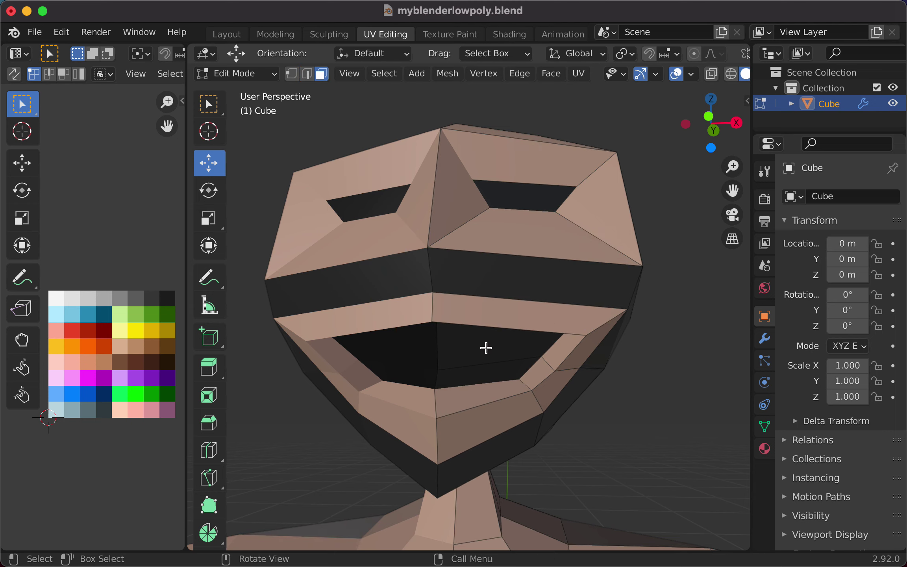
left_click(491, 367)
left_click(493, 346, "shift")
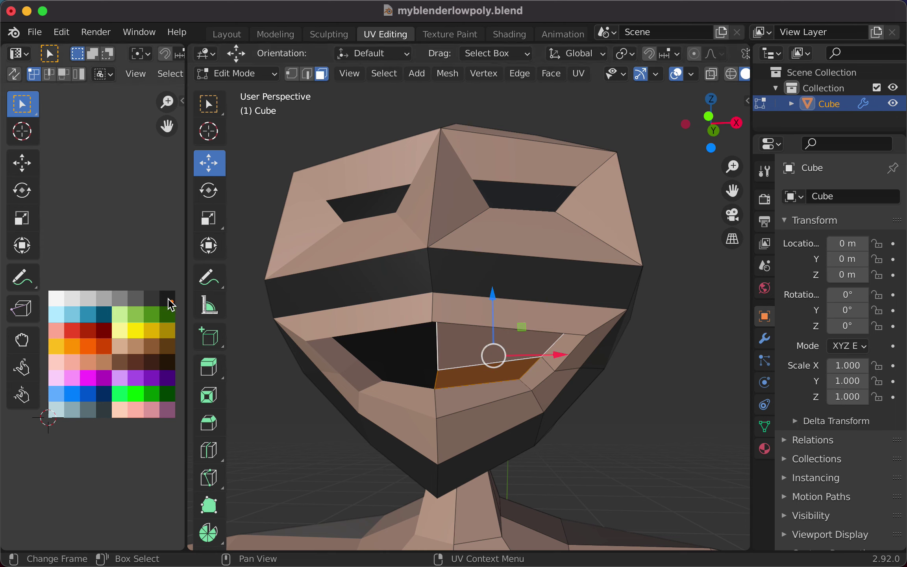
key("g")
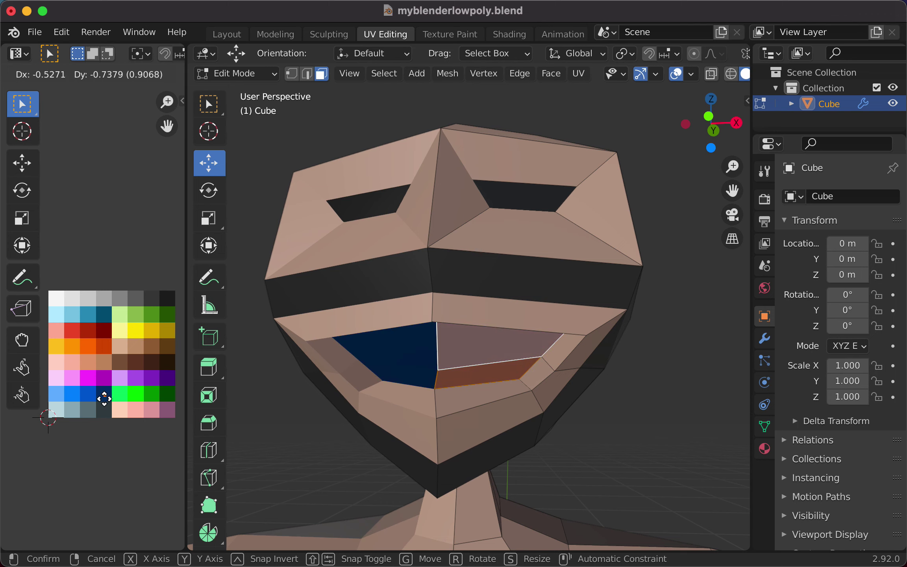
left_click(56, 296)
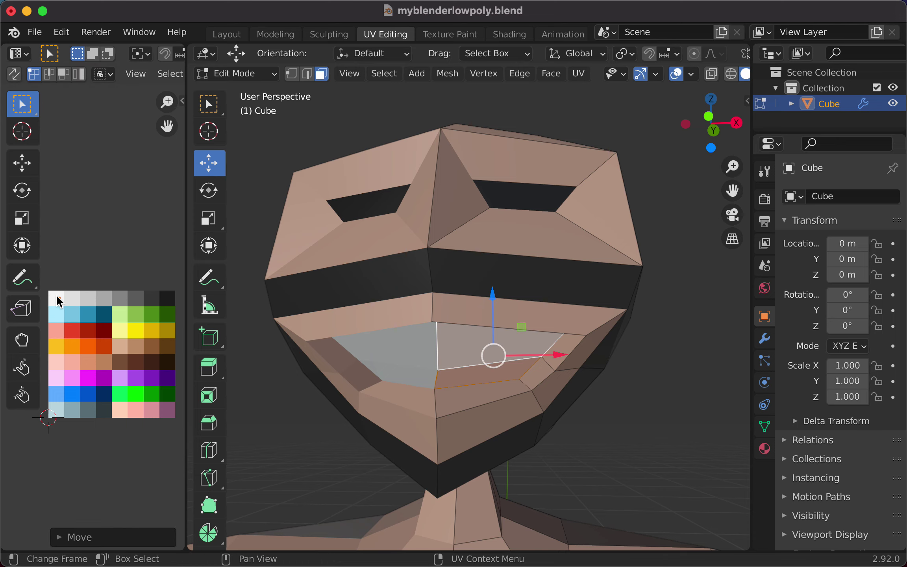
- Lower the upper centre vertex of the white mouth faces by about 0.029 m along Z
scroll(338, 397, "down", 3)
middle_click_drag(338, 397, 311, 430)
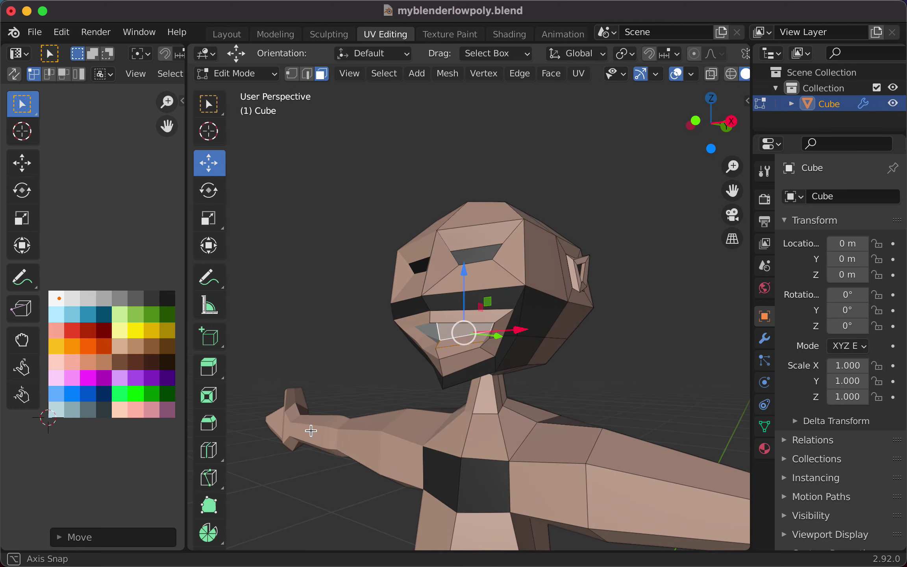
middle_click_drag(590, 410, 598, 265)
scroll(596, 358, "up", 4)
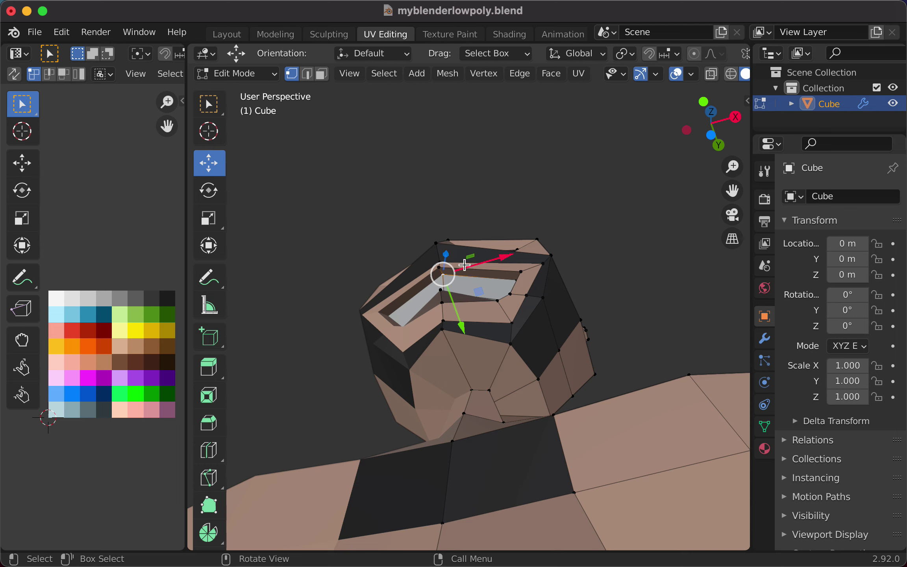
left_click_drag(448, 253, 448, 260)
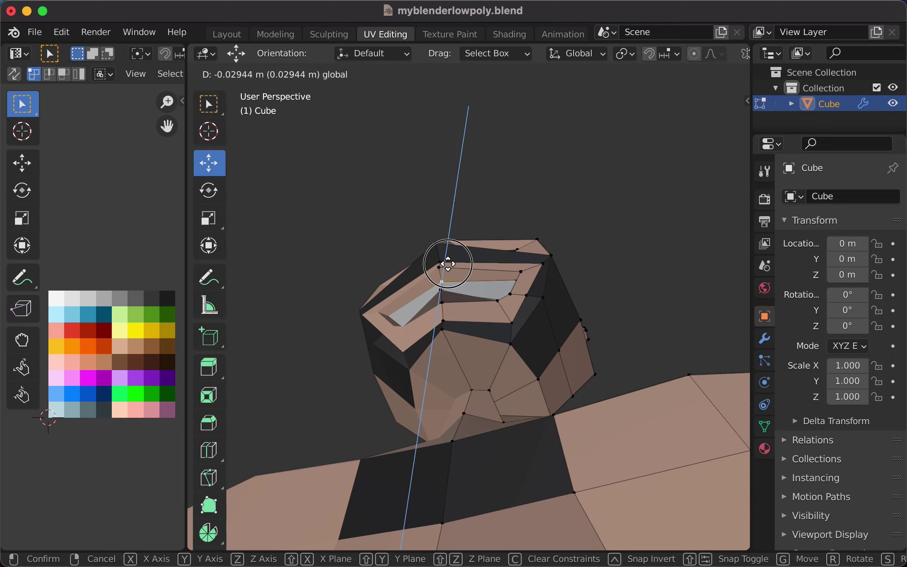
left_click(447, 263)
- Select the bottom centre vertex of the white mouth faces and move it slightly back along Y
middle_click_drag(448, 263, 316, 381)
scroll(547, 370, "up", 3)
left_click(416, 381)
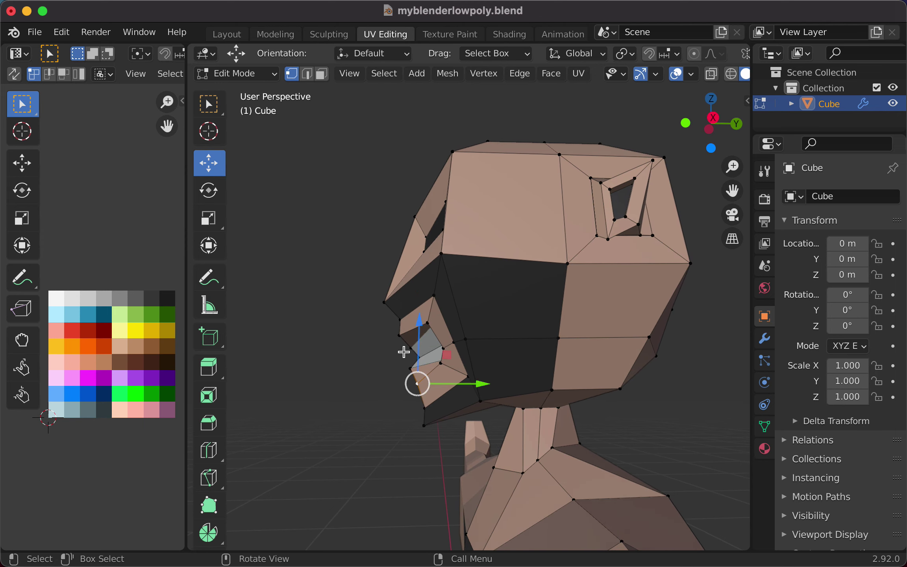
left_click_drag(476, 351, 391, 385)
left_click(432, 358)
middle_click_drag(385, 383, 411, 391)
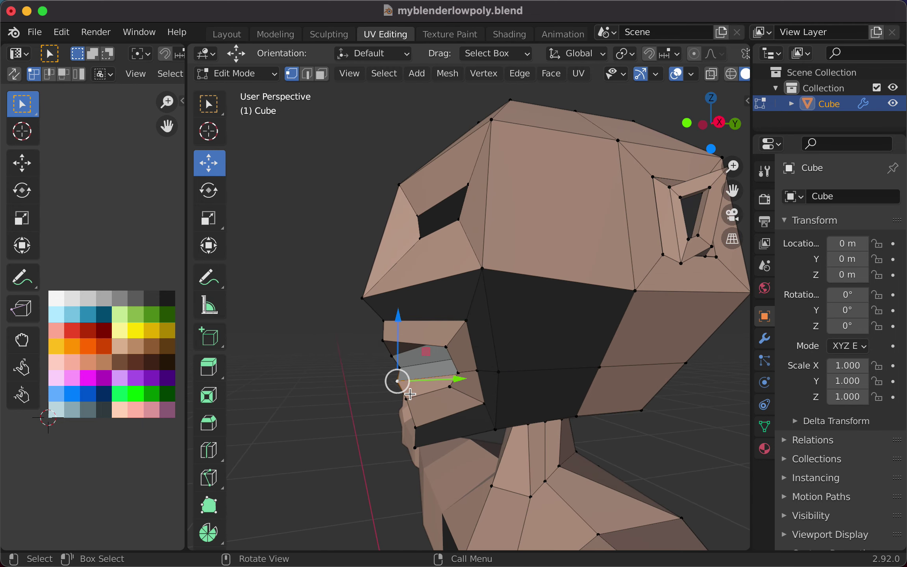
middle_click_drag(478, 415, 446, 384)
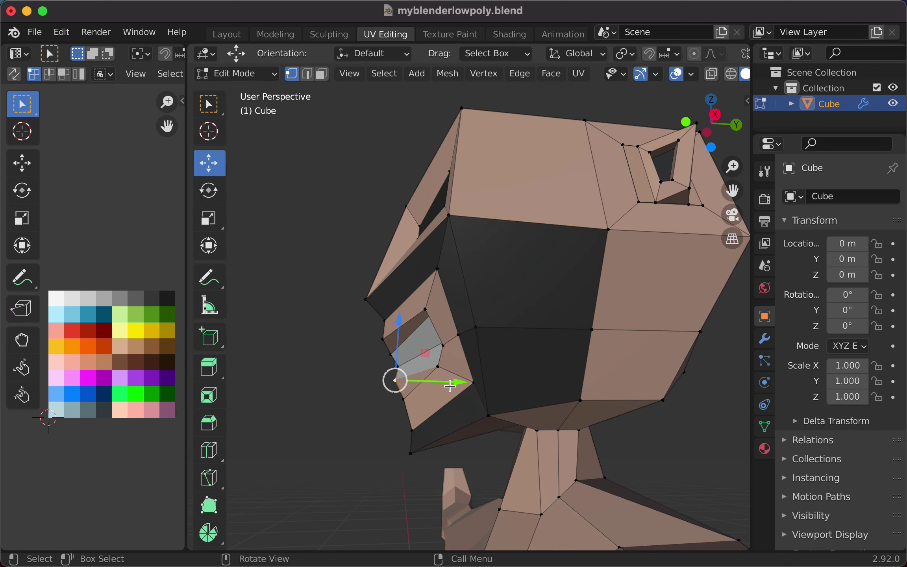
left_click_drag(450, 386, 459, 388)
middle_click_drag(423, 403, 584, 420)
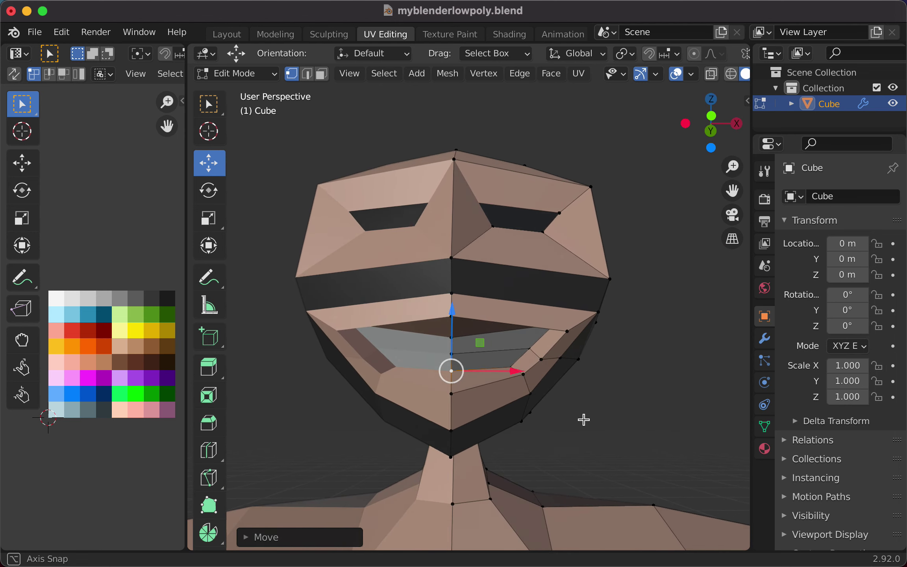
- Move the outer end vertex of the edge dividing the white mouth faces along Y
left_click(529, 348)
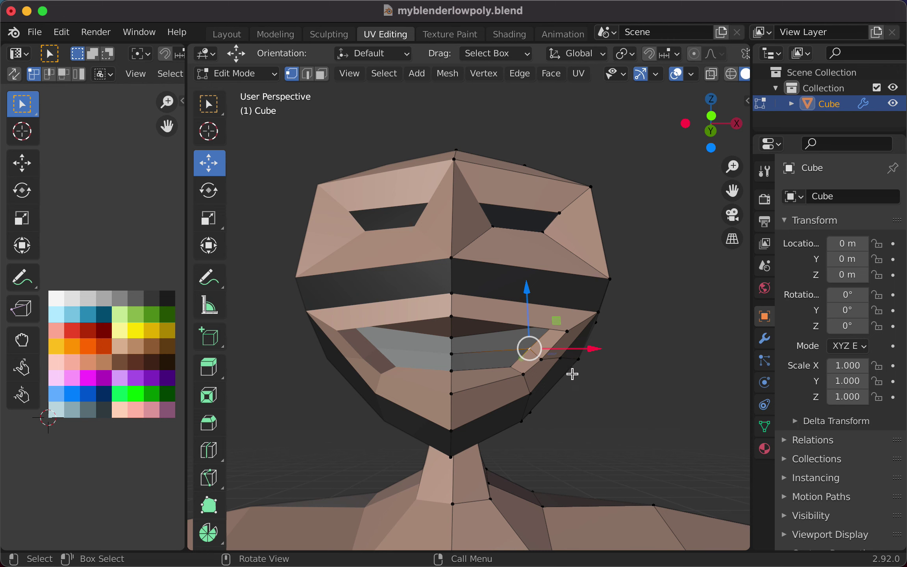
middle_click_drag(572, 374, 419, 402)
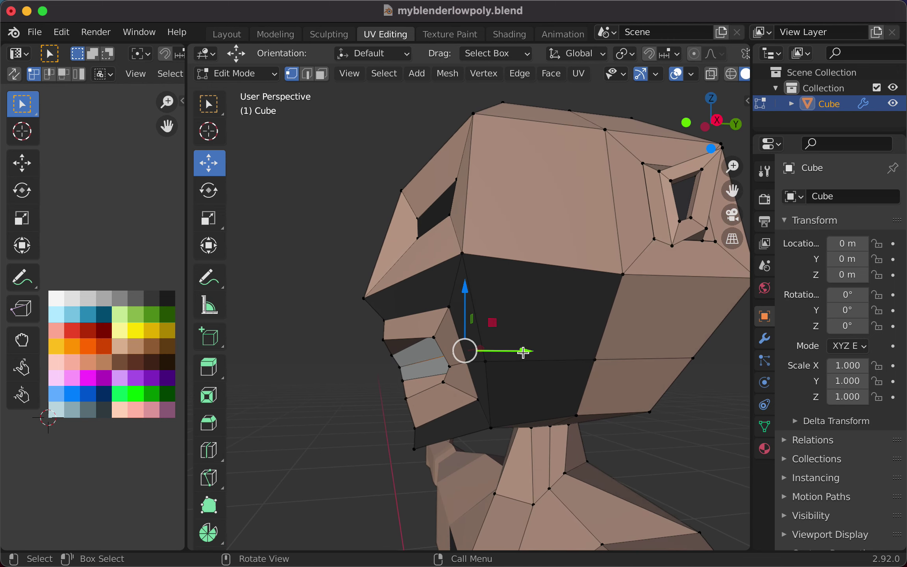
mouse_move(524, 353)
left_mouse_down()
mouse_move(506, 354)
mouse_move(524, 357)
left_mouse_up()
middle_click_drag(505, 421, 547, 399)
left_click_drag(540, 355, 531, 358)
- Select the upper outer corner vertex of the white mouth faces, shift it along Y and lower it along Z
middle_click_drag(496, 415, 567, 335)
left_click_drag(556, 319, 564, 325)
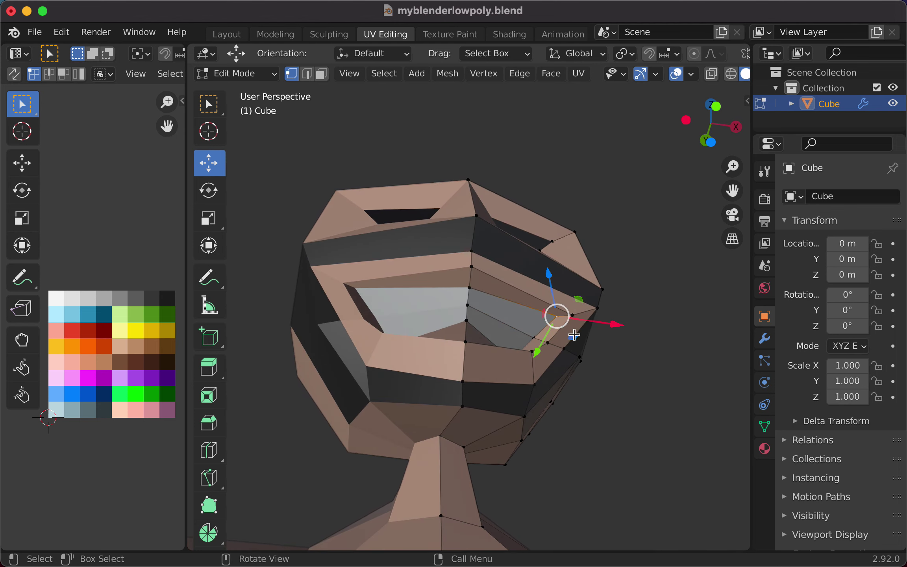
middle_click_drag(577, 352, 418, 466)
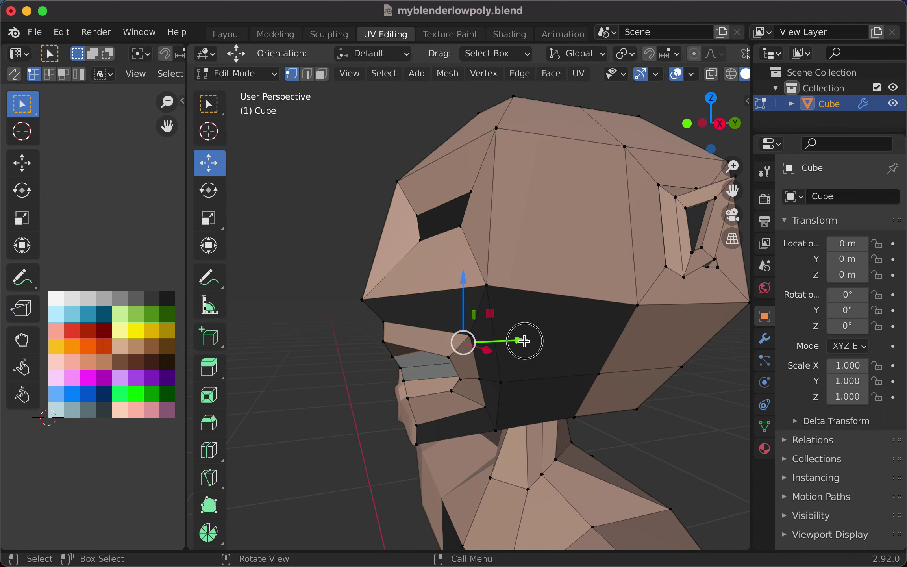
left_click_drag(524, 341, 494, 327)
left_click_drag(461, 289, 460, 315)
middle_click_drag(460, 315, 629, 314)
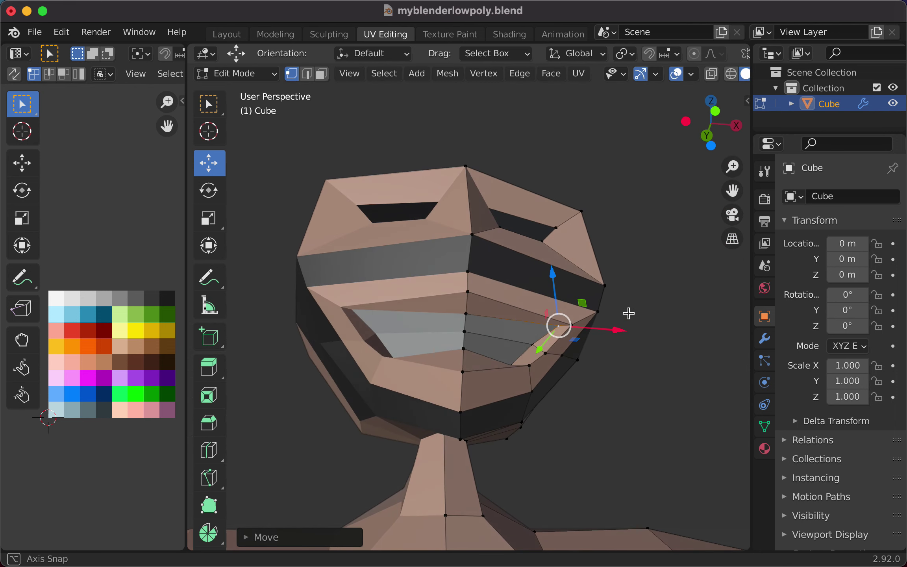
- Adjust the white mouth faces' upper outer corner vertex along Y, pull it inward along X, and lower it further
mouse_move(545, 352)
left_mouse_down()
mouse_move(559, 342)
mouse_move(543, 350)
mouse_move(553, 354)
left_mouse_up()
middle_click_drag(553, 355, 626, 375)
left_click_drag(622, 368, 607, 370)
middle_click_drag(615, 393, 512, 397)
left_click_drag(633, 322, 618, 320)
left_click_drag(559, 275, 559, 295)
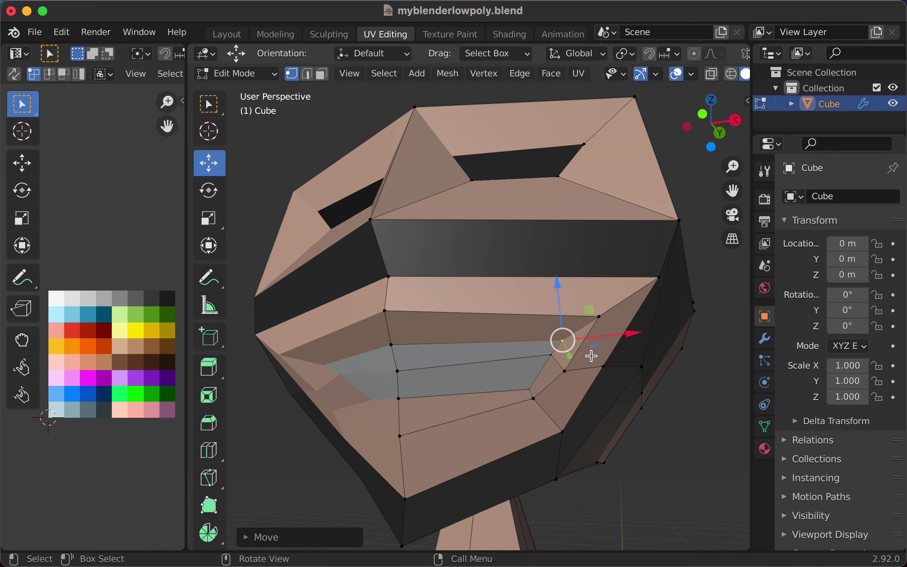
- Lower the white mouth faces' upper outer corner vertex slightly along Z and pull it further inward along X
middle_click_drag(591, 354, 616, 379)
left_click_drag(537, 282, 538, 290)
left_click_drag(598, 344, 587, 343)
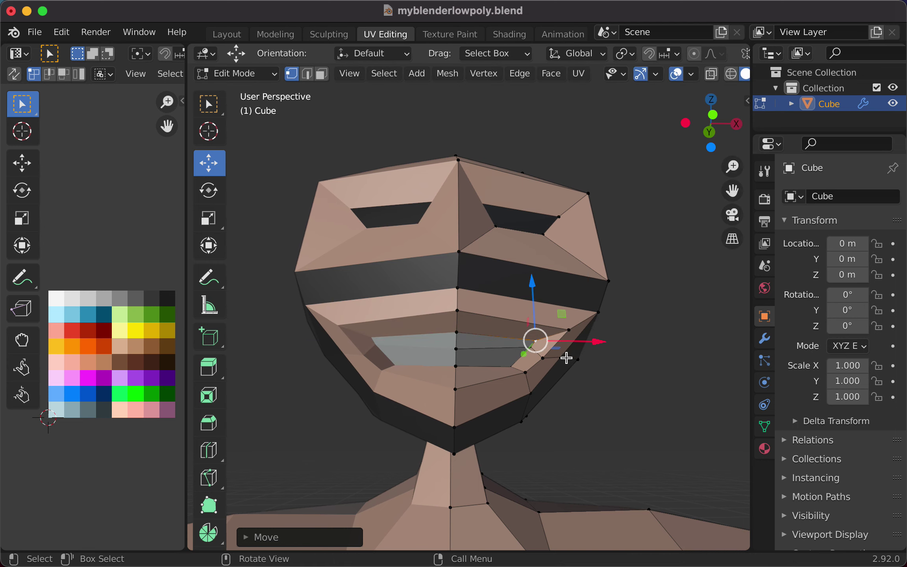
- Select the outer corner vertex of the upper lip's inner edge and raise it along Z
mouse_move(533, 424)
middle_mouse_down()
mouse_move(366, 442)
mouse_move(585, 486)
mouse_move(642, 458)
mouse_move(655, 438)
mouse_move(549, 428)
middle_mouse_up()
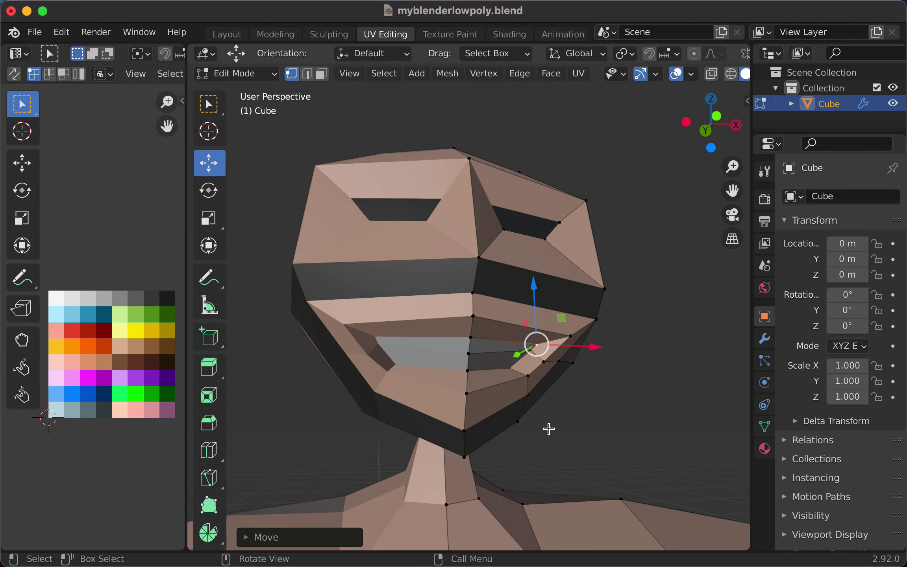
left_click(572, 334)
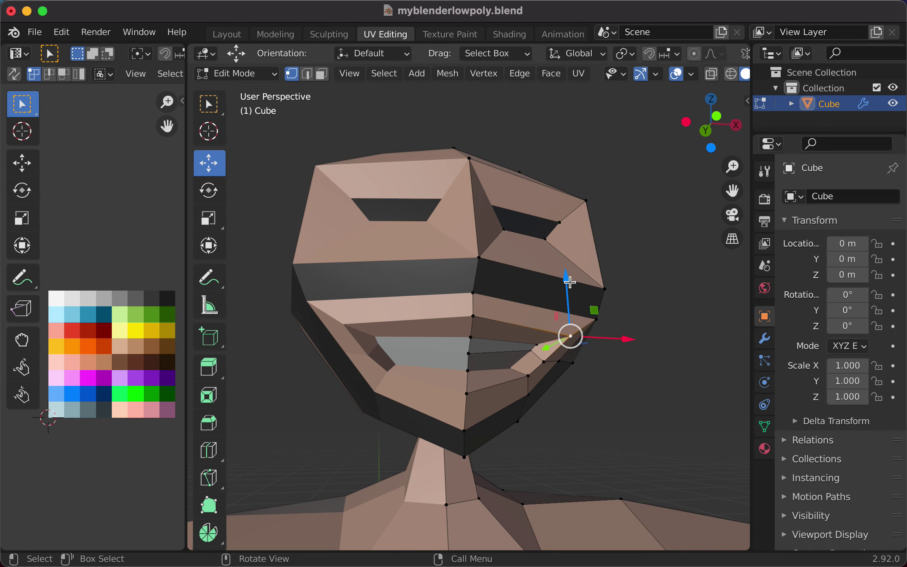
left_click_drag(570, 282, 567, 269)
mouse_move(634, 361)
middle_mouse_down()
mouse_move(640, 374)
mouse_move(573, 439)
mouse_move(471, 432)
mouse_move(581, 419)
mouse_move(636, 358)
middle_mouse_up()
scroll(582, 417, "down", 2)
left_click(636, 359)
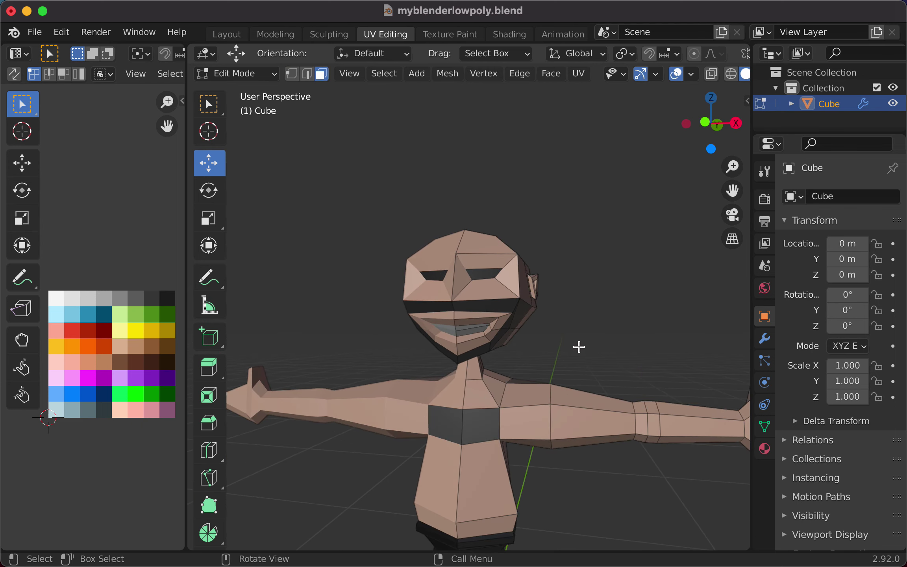
- Select the lower lip's centre vertex and move it slightly forward along Y
scroll(579, 347, "down", 2)
mouse_move(579, 349)
middle_mouse_down()
mouse_move(450, 330)
mouse_move(551, 358)
mouse_move(688, 349)
mouse_move(654, 346)
mouse_move(628, 328)
mouse_move(569, 346)
middle_mouse_up()
scroll(569, 346, "up", 4)
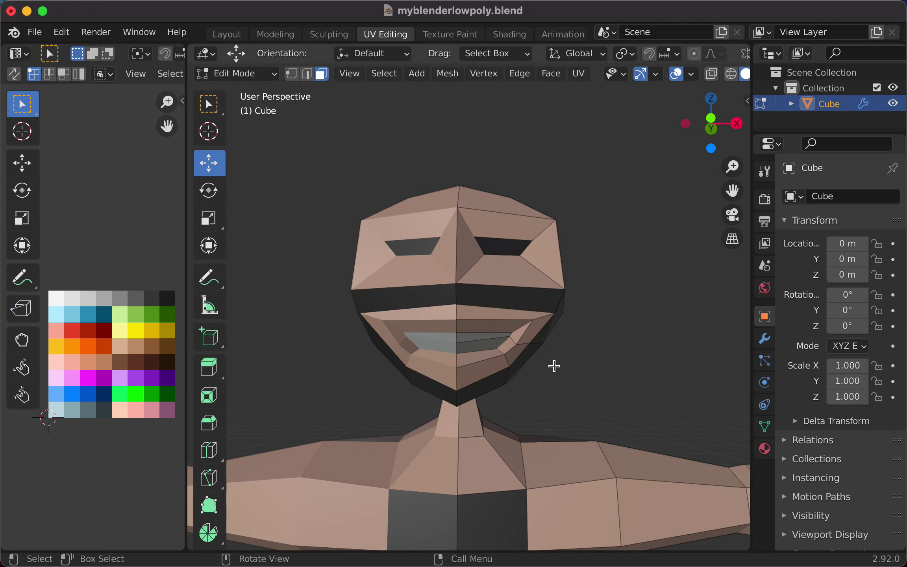
scroll(553, 374, "up", 1)
middle_click_drag(563, 393, 448, 389)
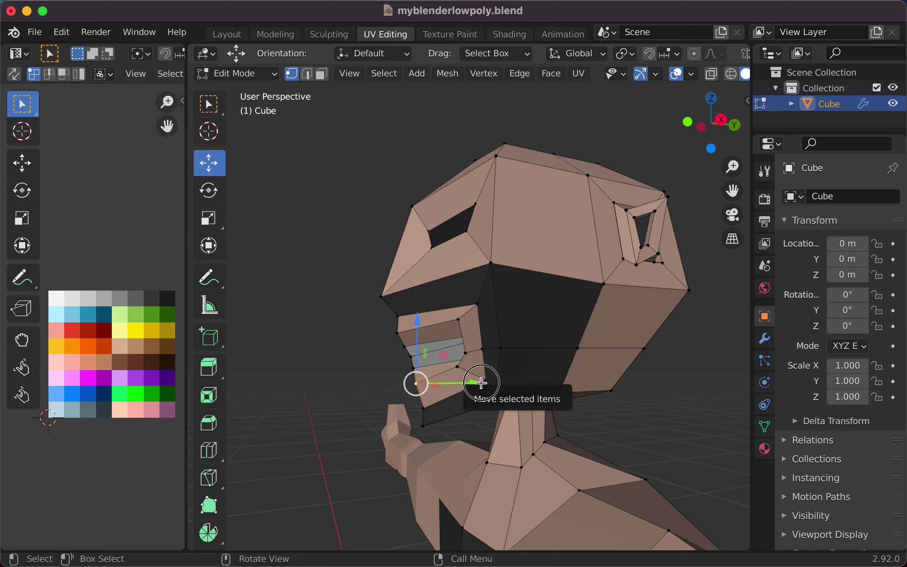
left_click_drag(481, 383, 474, 386)
middle_click_drag(474, 386, 494, 410)
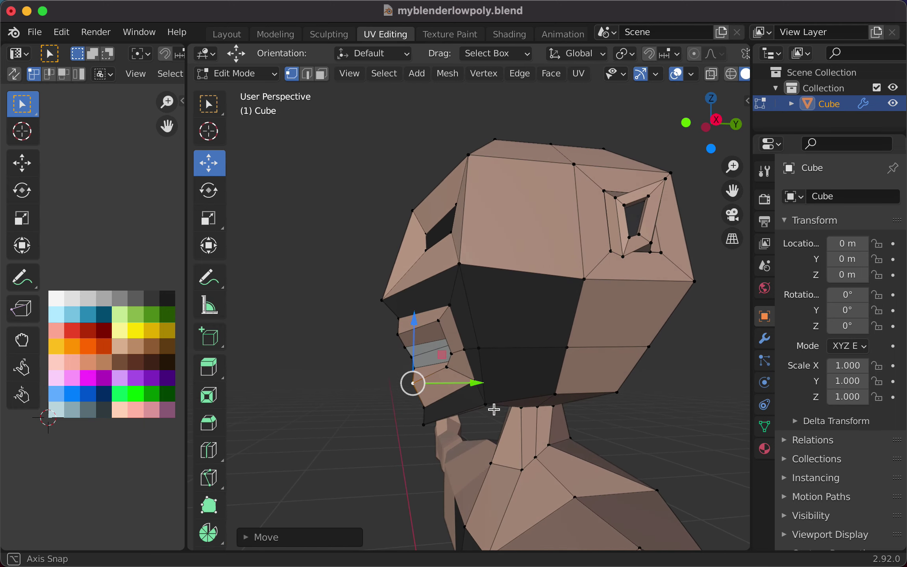
left_click(647, 430)
middle_click_drag(614, 428, 211, 464)
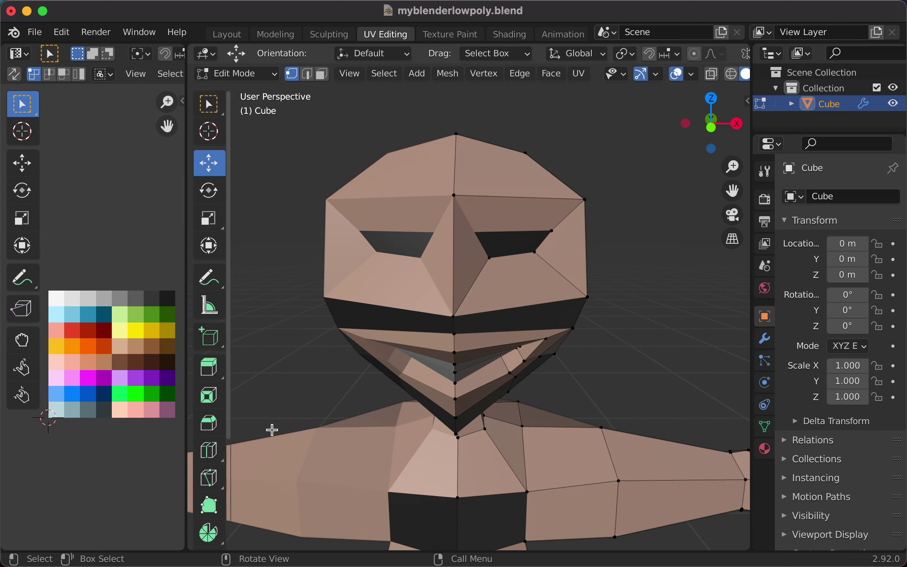
- Select the rear side face of the thumb and move it slightly forward along Y
middle_click_drag(470, 427, 413, 390)
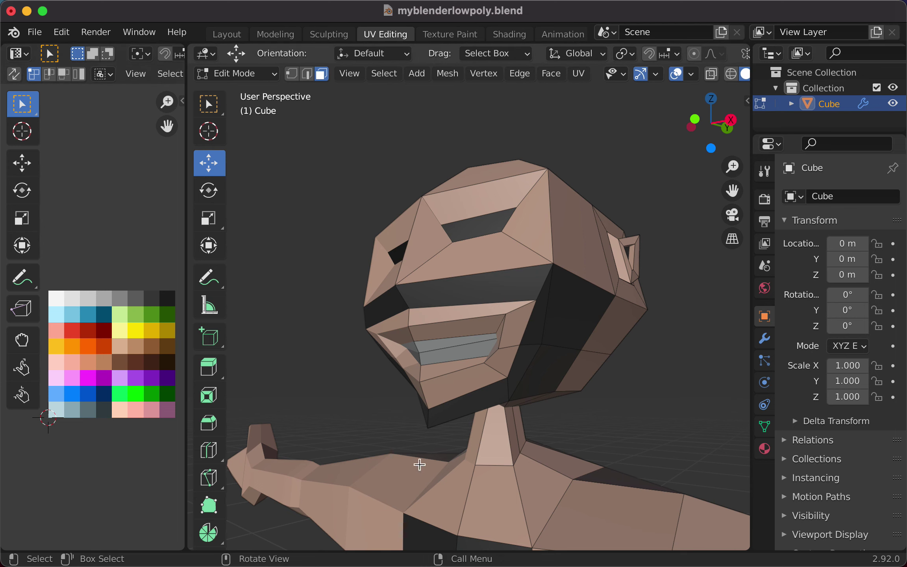
middle_click_drag(419, 464, 394, 438)
middle_click_drag(378, 457, 353, 458)
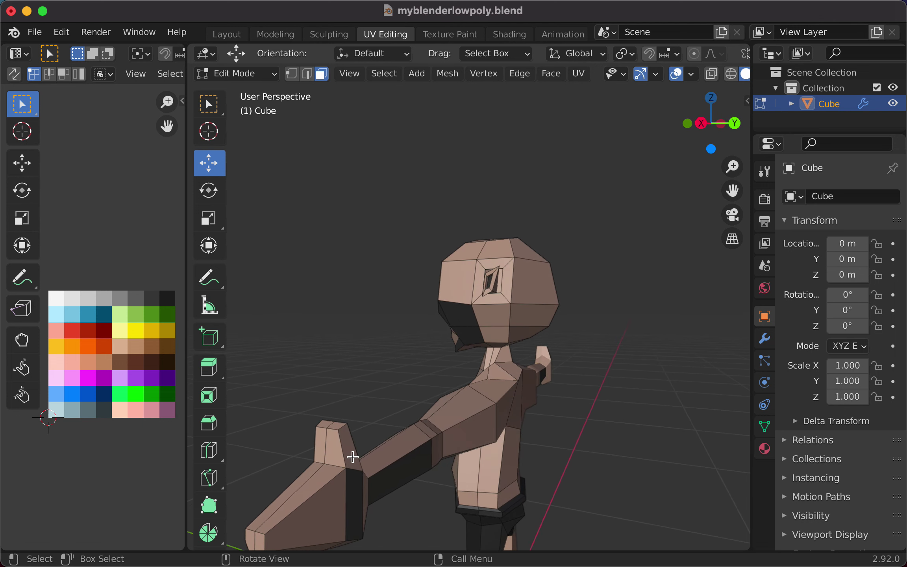
left_click(352, 457)
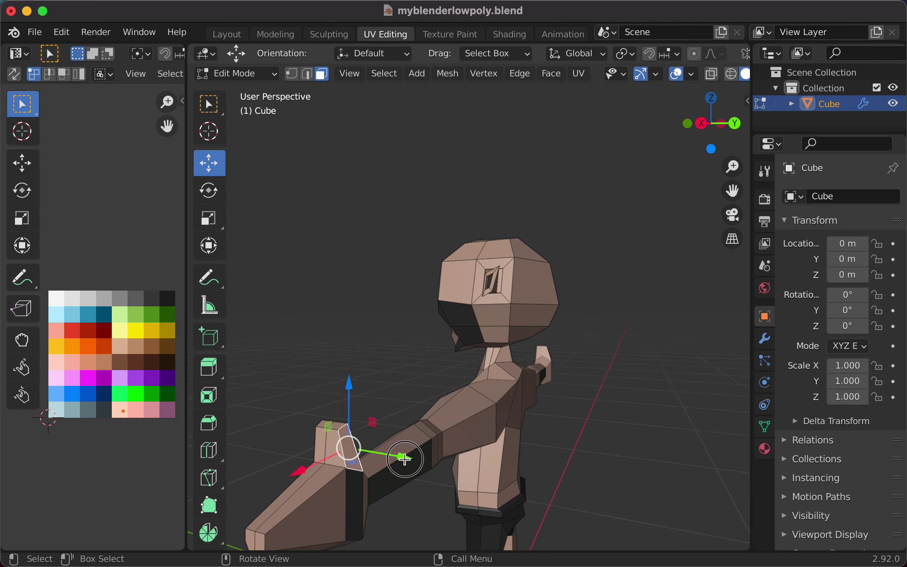
left_click_drag(397, 457, 395, 458)
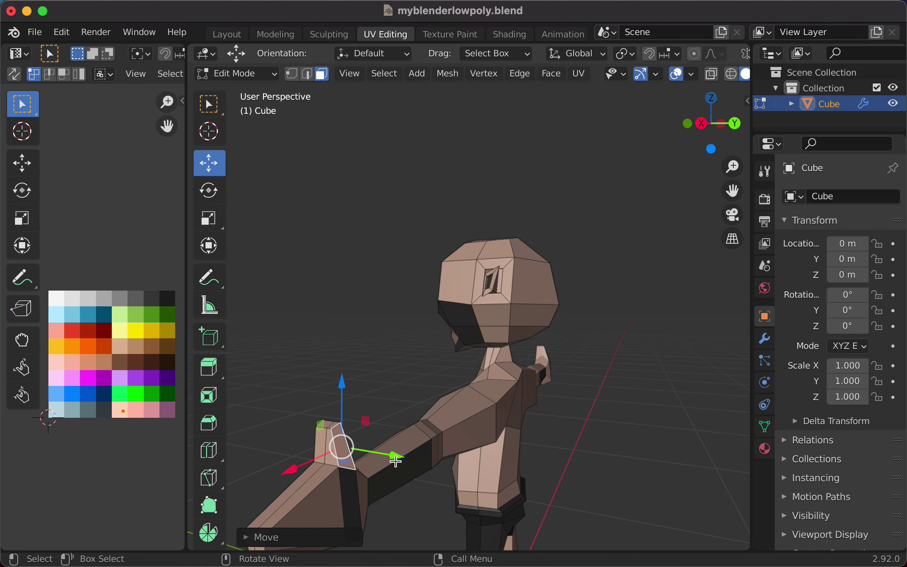
middle_click_drag(396, 459, 441, 477)
scroll(456, 423, "up", 1)
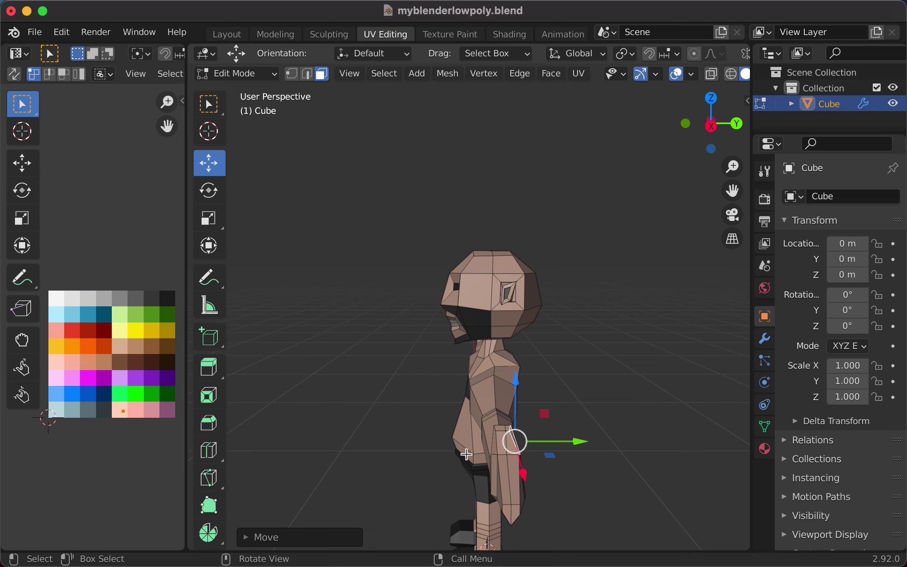
- Select the front edge of the thumb's tip face in edge mode and adjust its position along Y
left_click(496, 429)
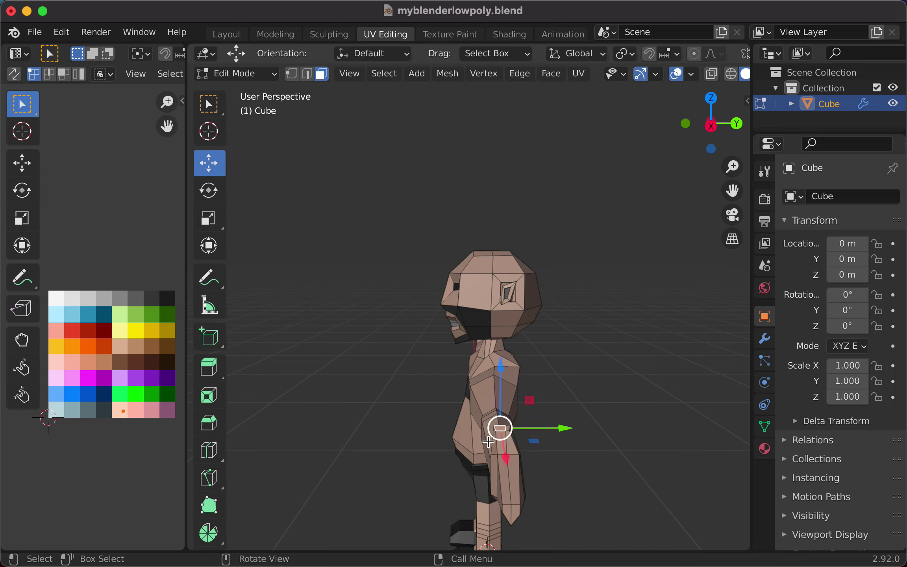
left_click(494, 442)
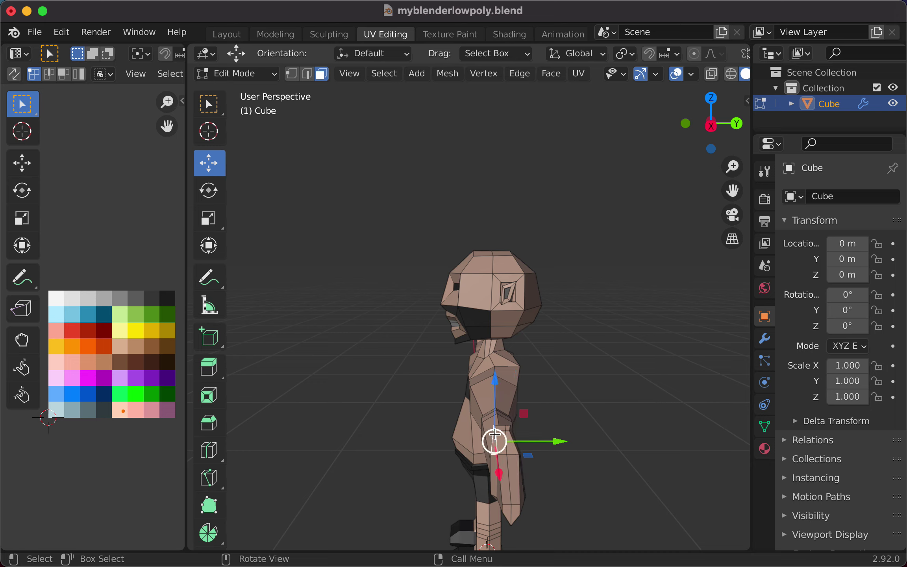
left_click(497, 427)
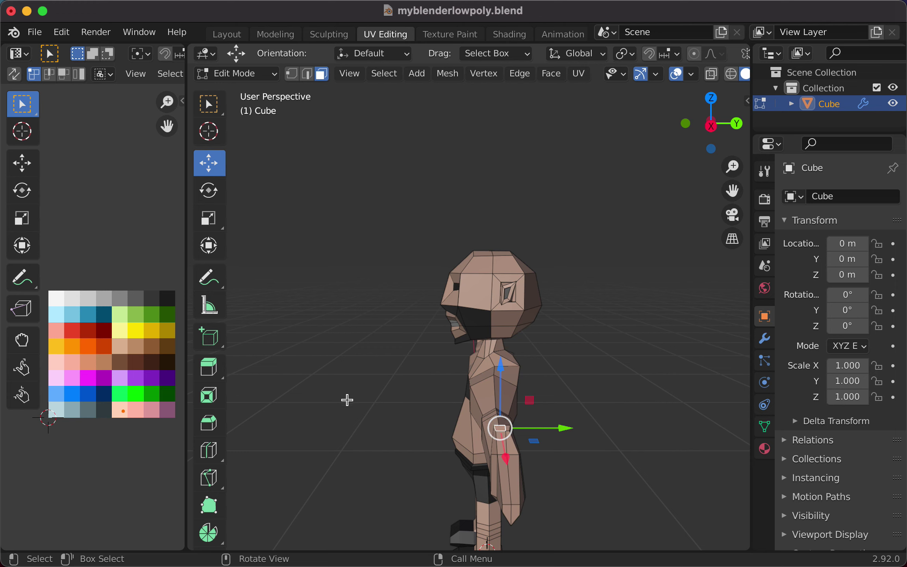
key("2")
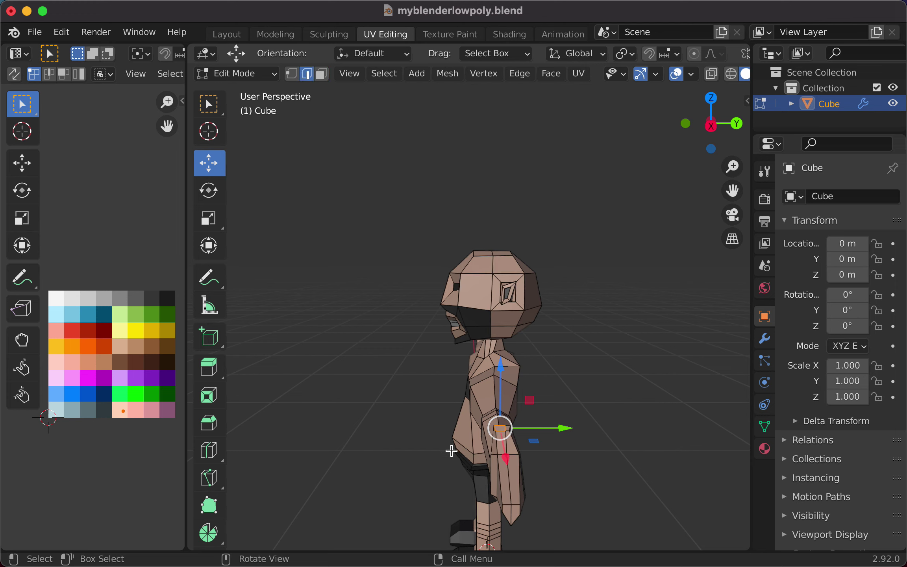
scroll(451, 450, "up", 2)
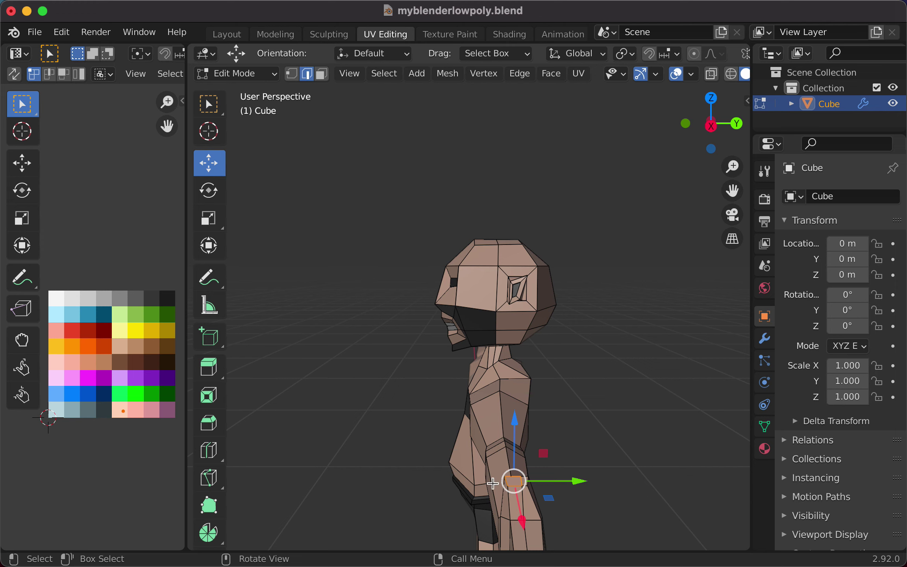
left_click(505, 483)
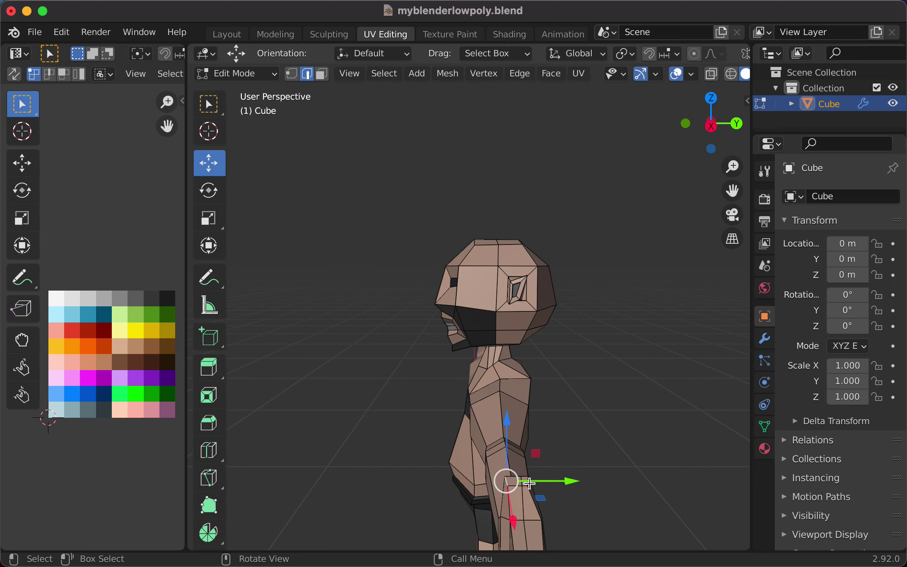
left_click_drag(562, 483, 570, 483)
middle_click_drag(570, 483, 554, 465)
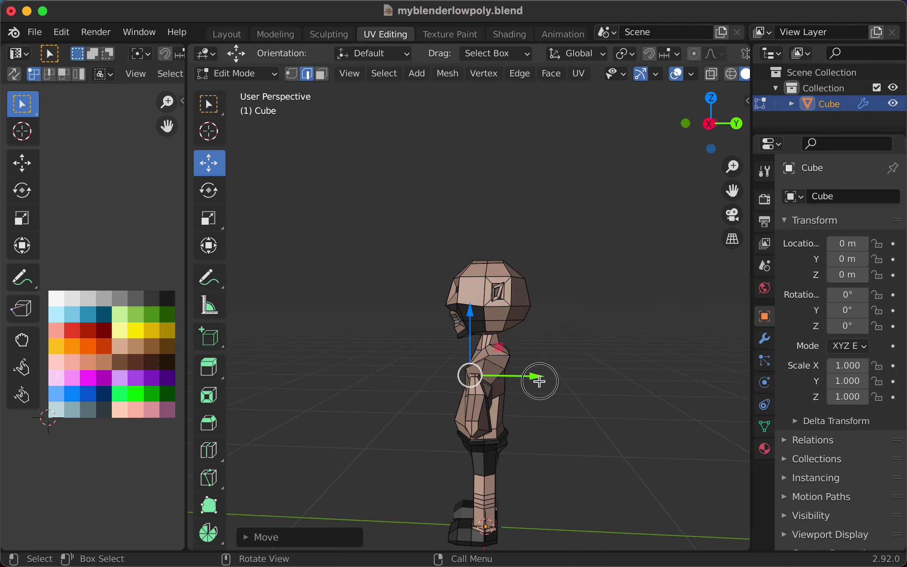
left_click_drag(539, 379, 533, 379)
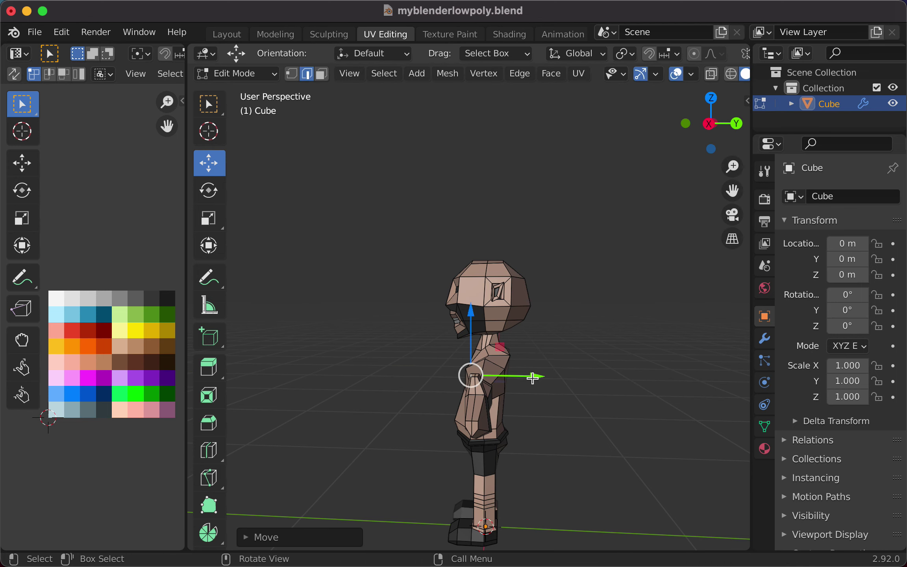
- Select an edge under the forearm and extend the selection to all linked geometry of the body mesh
middle_click_drag(533, 379, 441, 426)
left_click(442, 427)
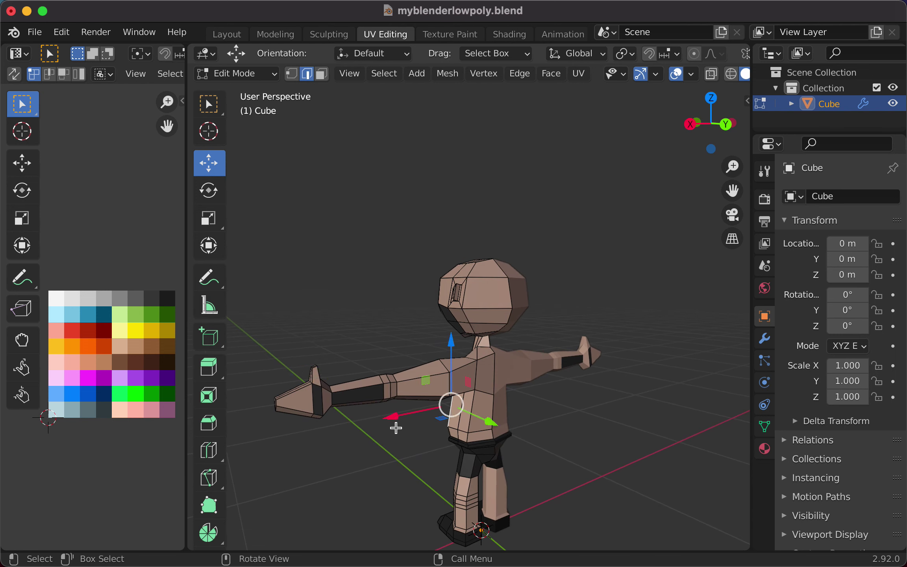
left_click(353, 438)
left_click(362, 467)
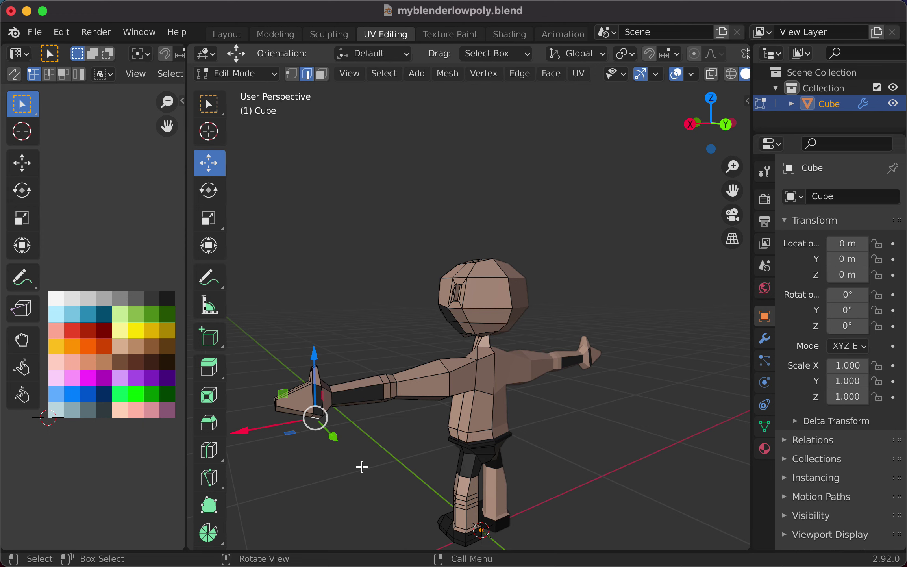
left_click(390, 449)
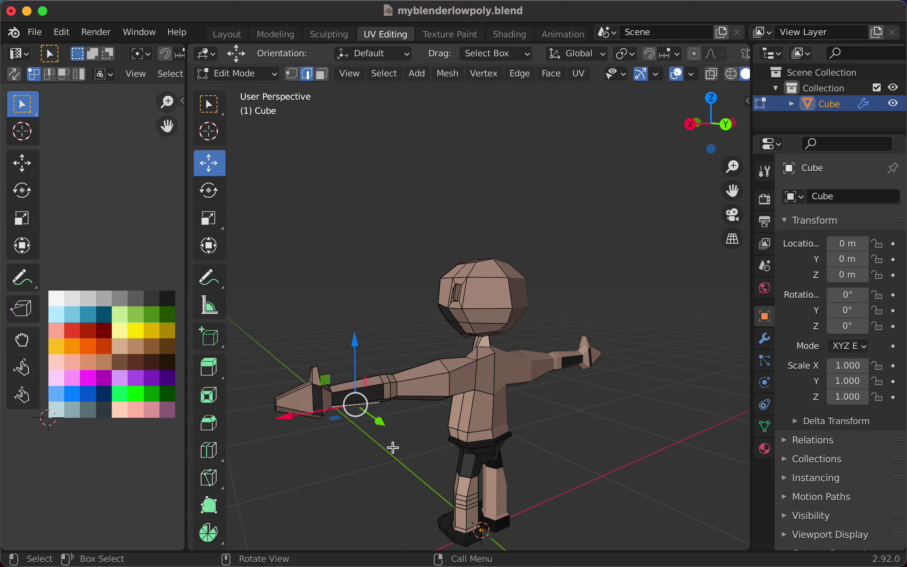
key("ctrl+l")
middle_click_drag(393, 447, 596, 448)
scroll(578, 451, "up", 2)
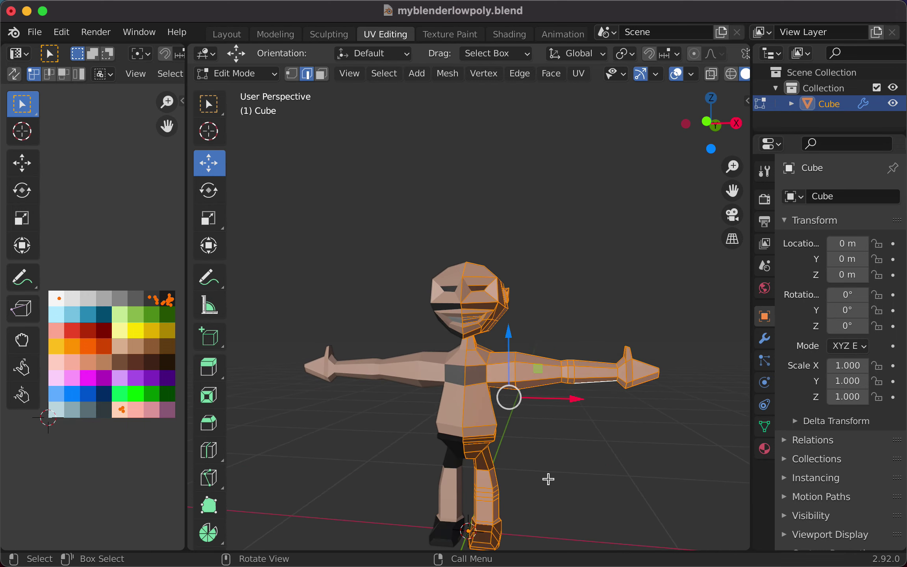
middle_click_drag(569, 485, 543, 482)
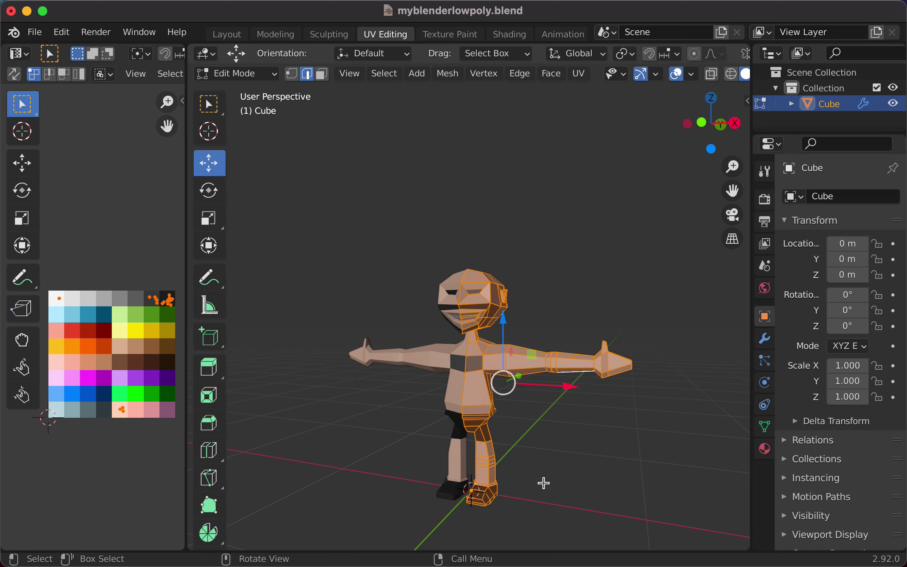
- Move the UV points on the palette's dark grey swatch onto the neighbouring near-black swatch and clear the selection
scroll(93, 317, "up", 4)
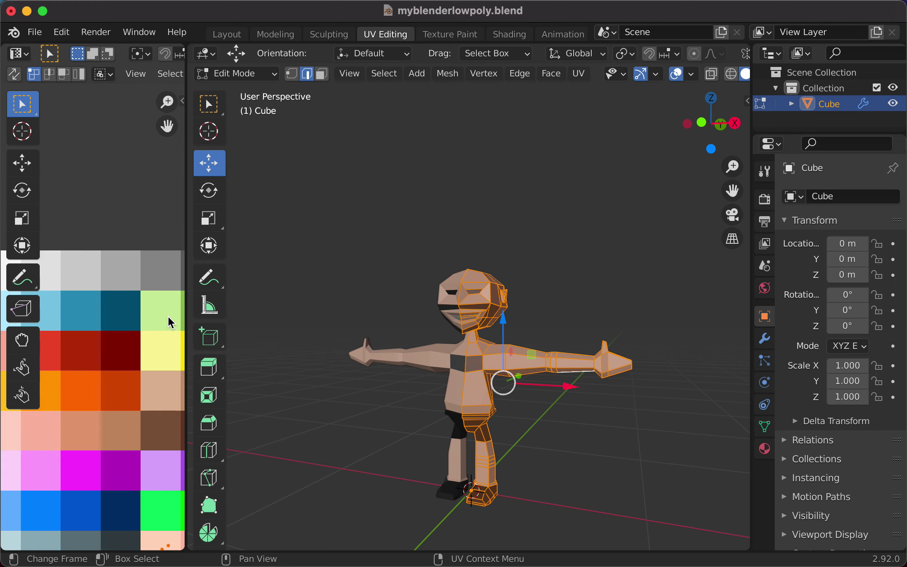
middle_click_drag(157, 338, 165, 410)
scroll(156, 416, "left", 3)
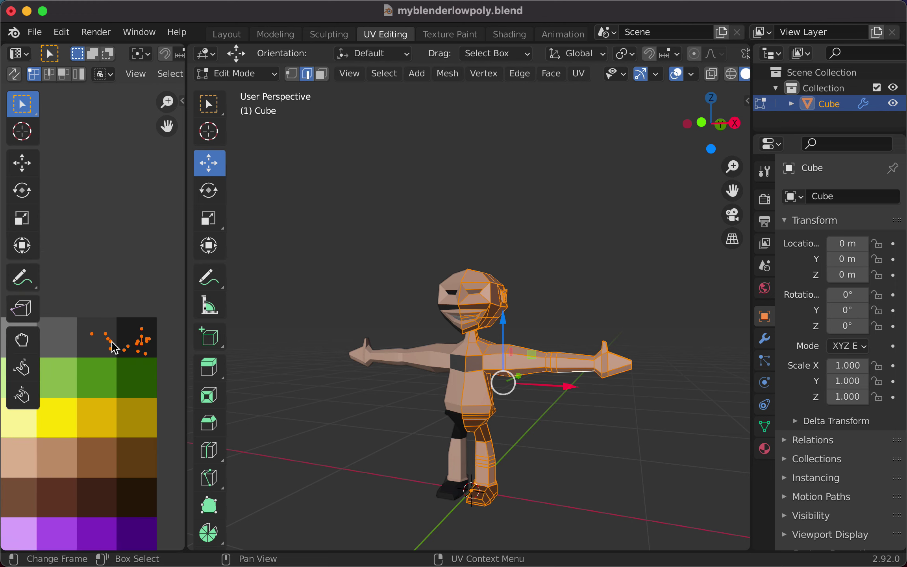
left_click_drag(85, 331, 115, 357)
key("g")
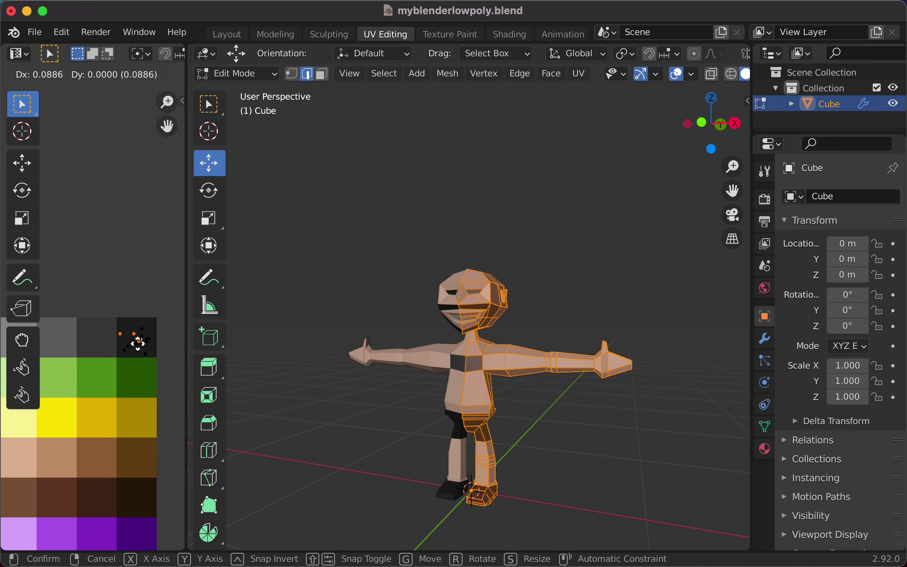
left_click(142, 346)
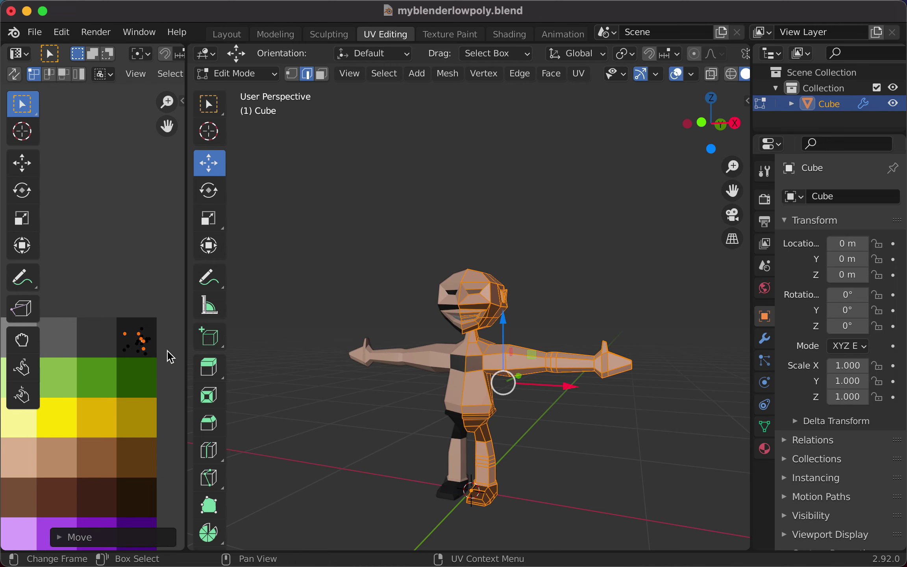
left_click(169, 283)
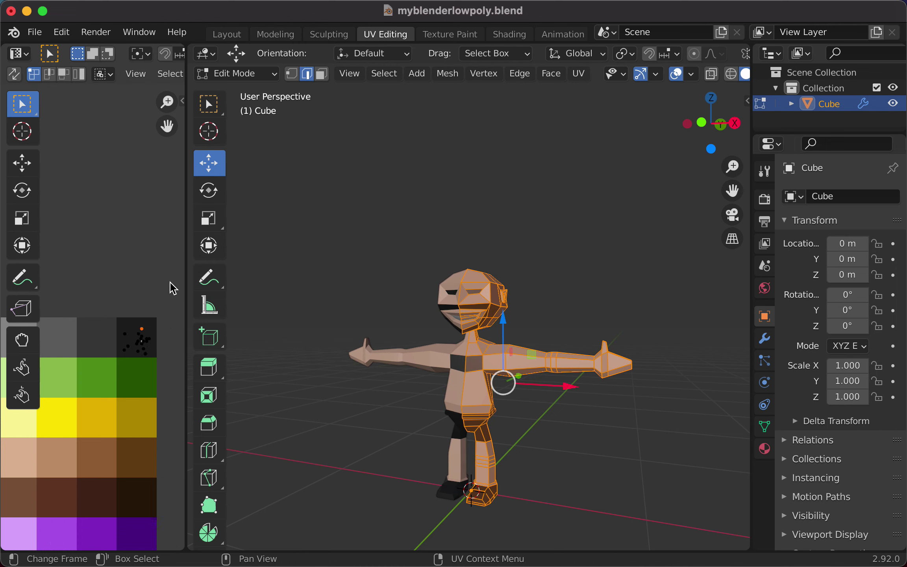
left_click(342, 321)
- Examine the character's head, mouth and chest from several angles to check the recoloured dark faces
middle_click_drag(565, 436, 476, 412)
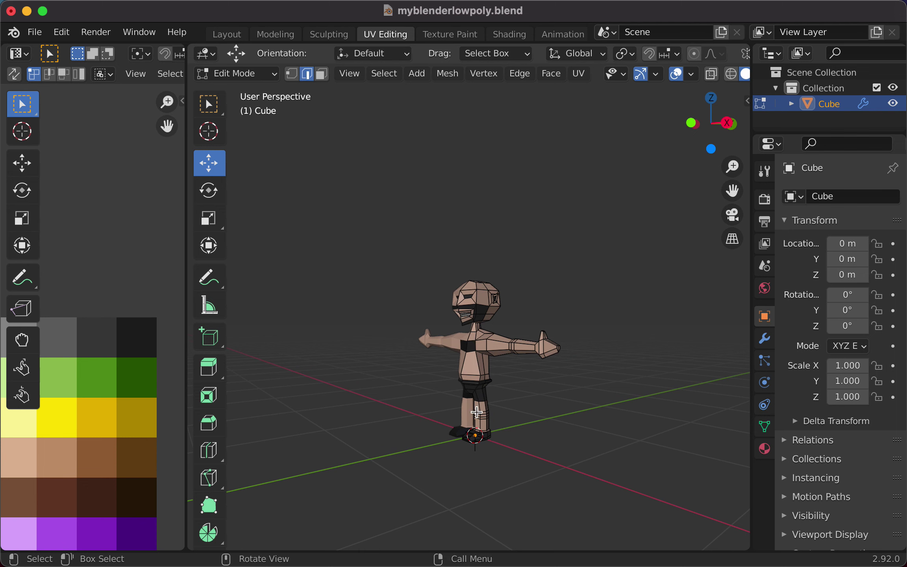
scroll(477, 412, "up", 4)
scroll(478, 414, "down", 1)
scroll(478, 416, "up", 3)
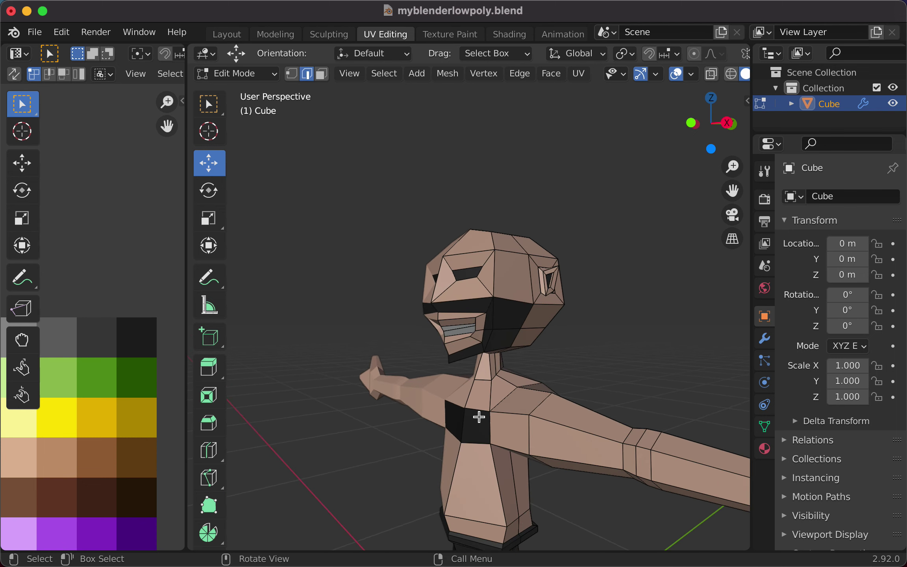
scroll(480, 418, "up", 2)
scroll(493, 425, "up", 2)
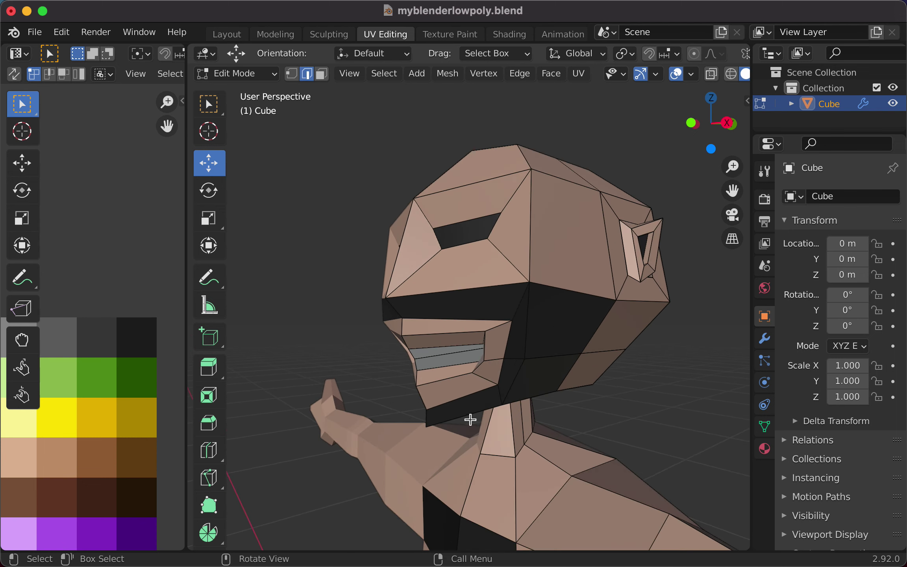
middle_click_drag(471, 420, 519, 509)
scroll(511, 480, "up", 4)
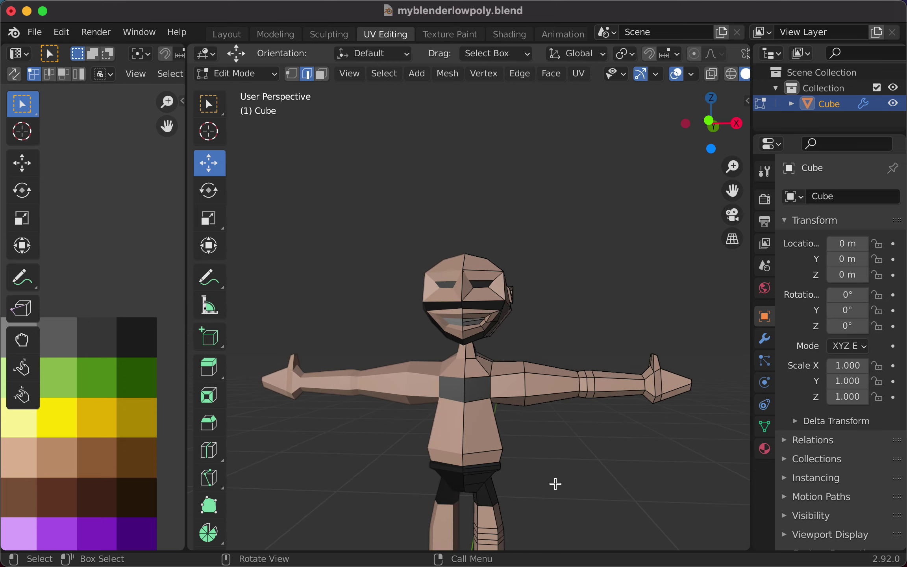
- Inspect the face, ear and neck from the front and side, finishing in face selection mode
scroll(556, 484, "up", 6)
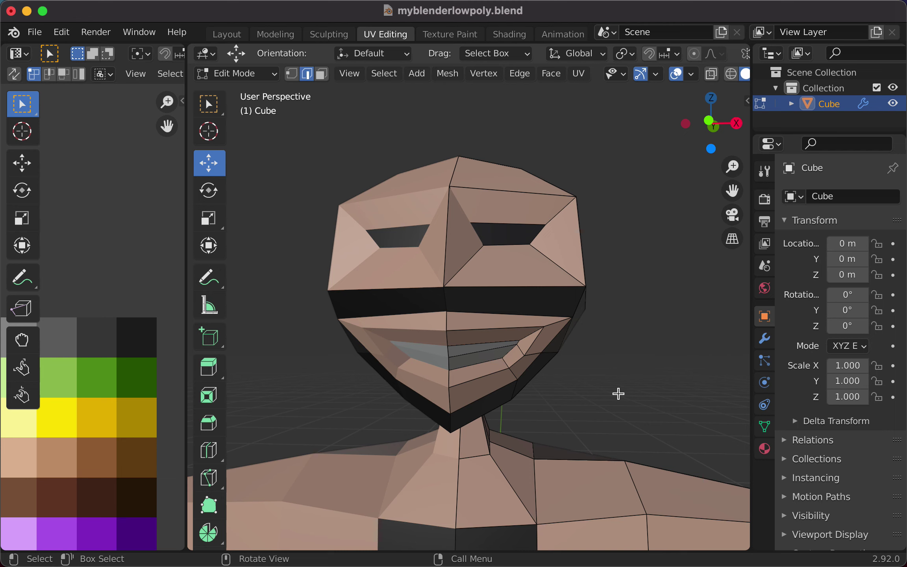
key("3")
key("2")
key("1")
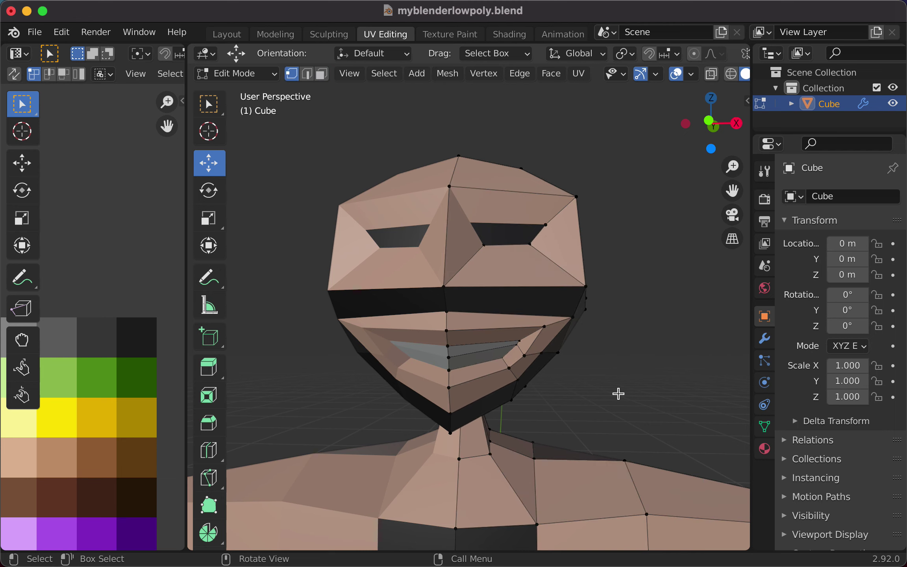
key("2")
key("3")
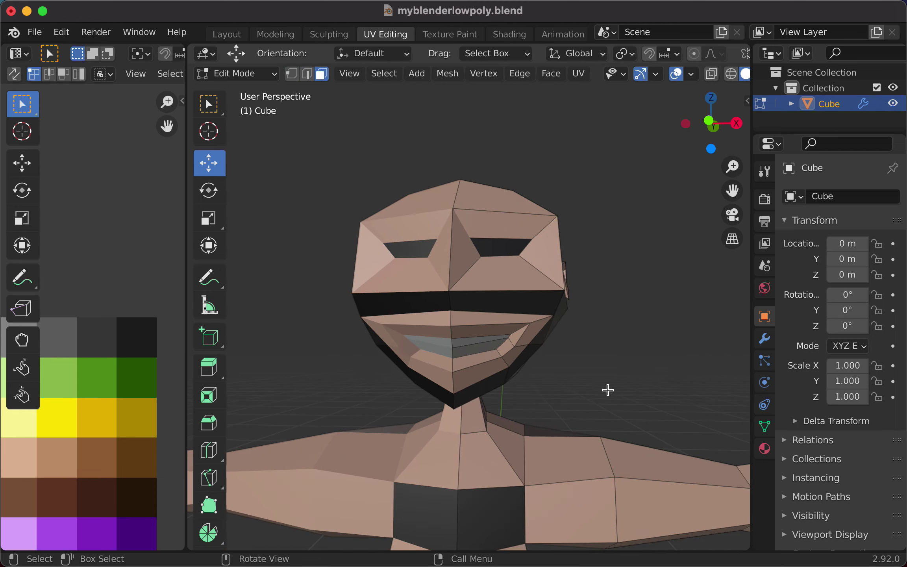
middle_click_drag(608, 389, 253, 413)
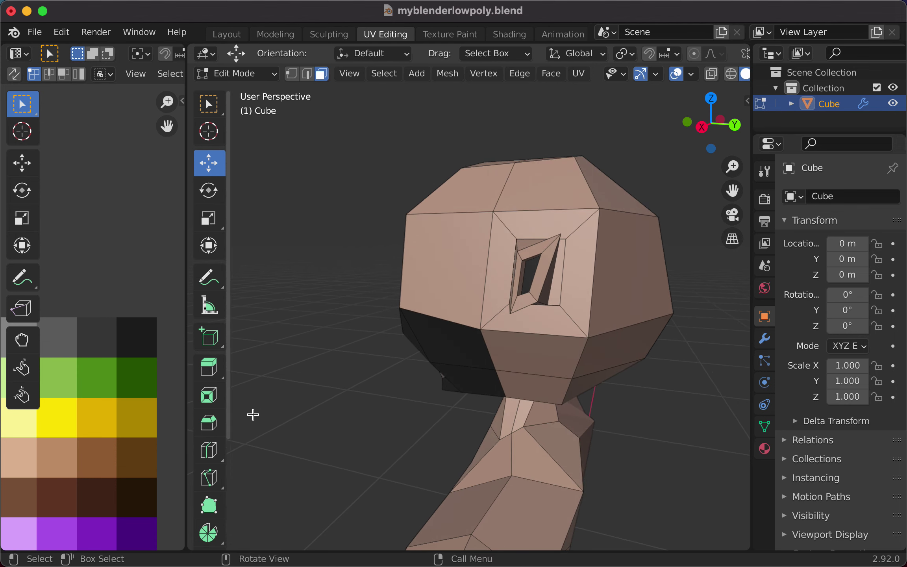
scroll(331, 402, "down", 1)
middle_click_drag(361, 402, 582, 359)
scroll(582, 359, "up", 2)
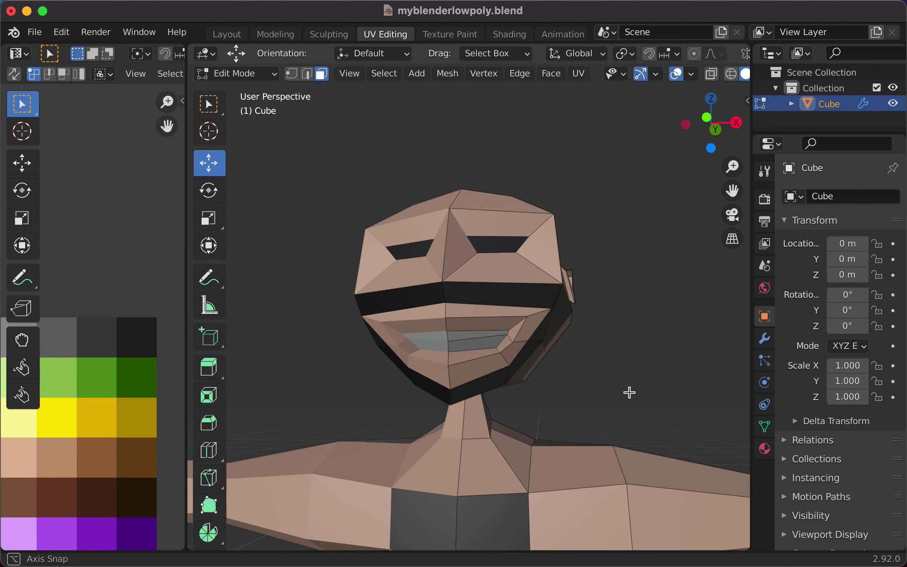
middle_click_drag(629, 393, 513, 395)
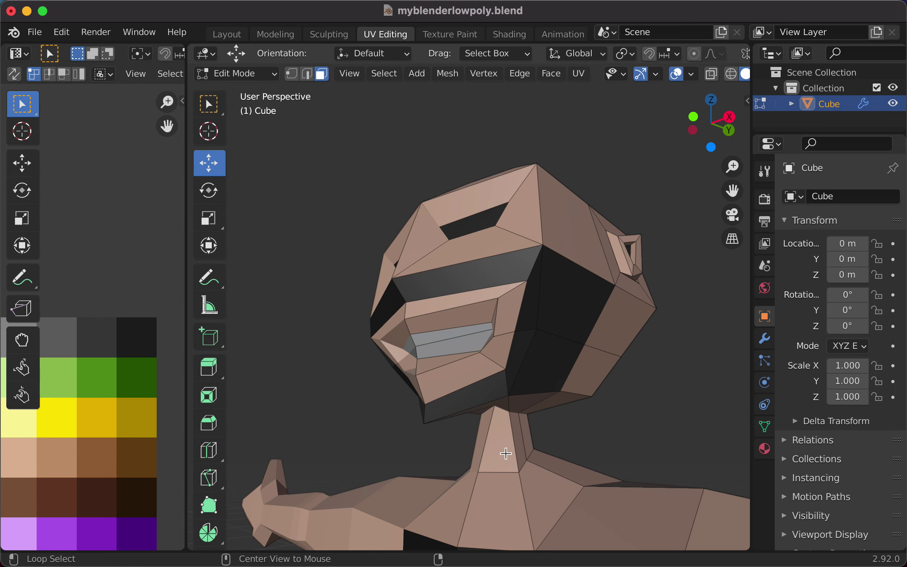
- Select the ring of faces around the neck and scale it up uniformly to thicken the neck
left_click(505, 454, "alt")
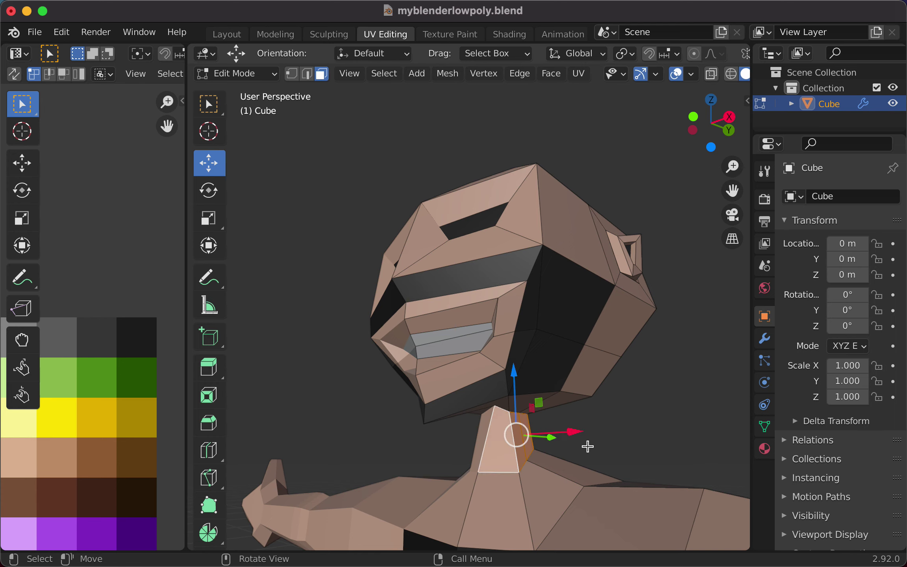
middle_click_drag(588, 448, 531, 463)
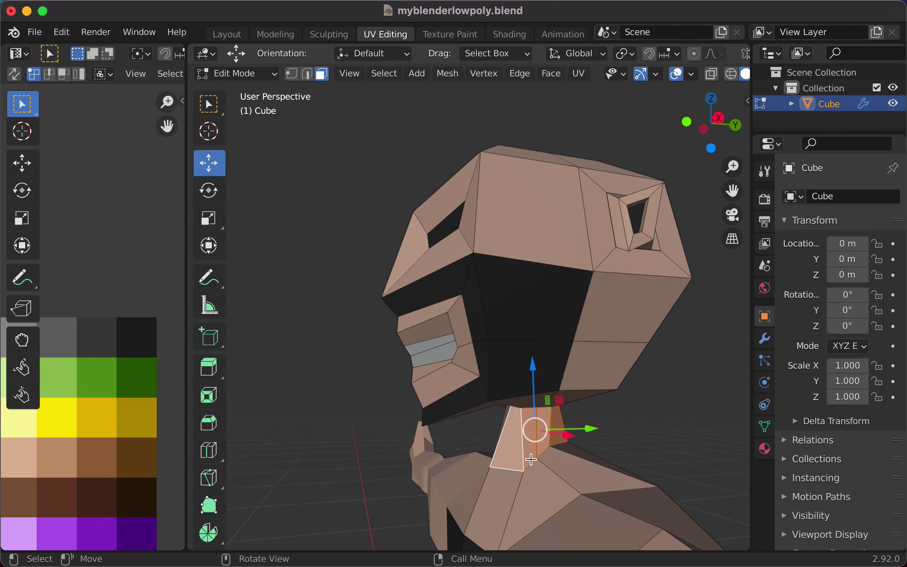
key("shift+e")
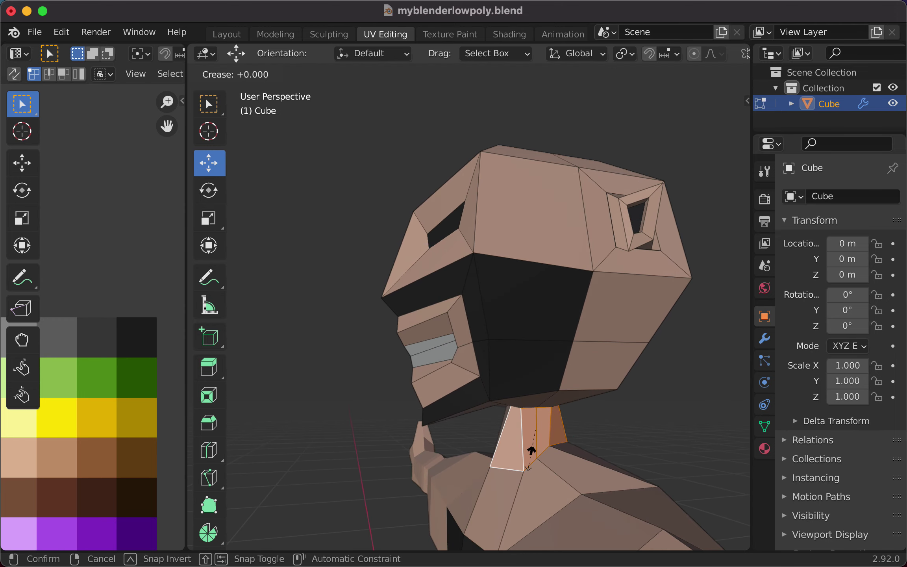
key("Escape")
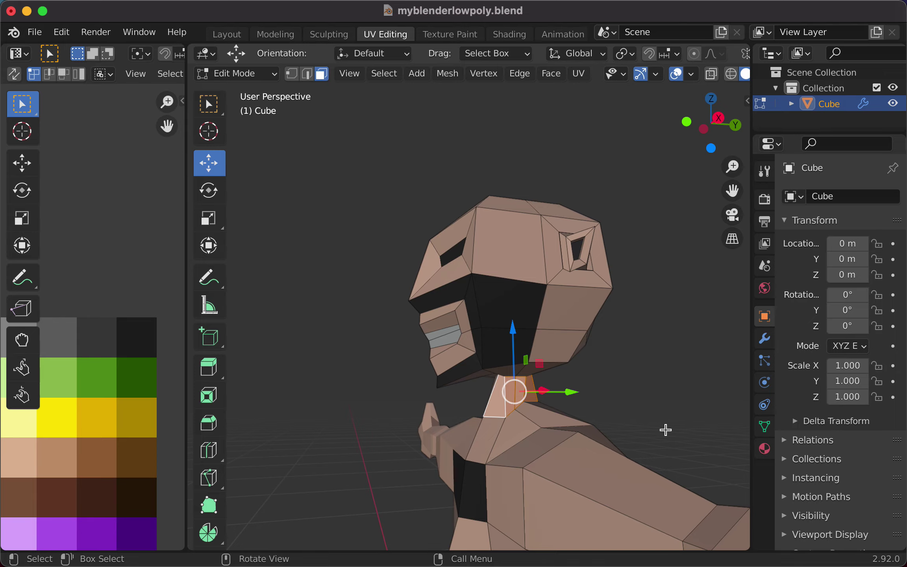
scroll(665, 431, "up", 1)
middle_click_drag(685, 436, 705, 439)
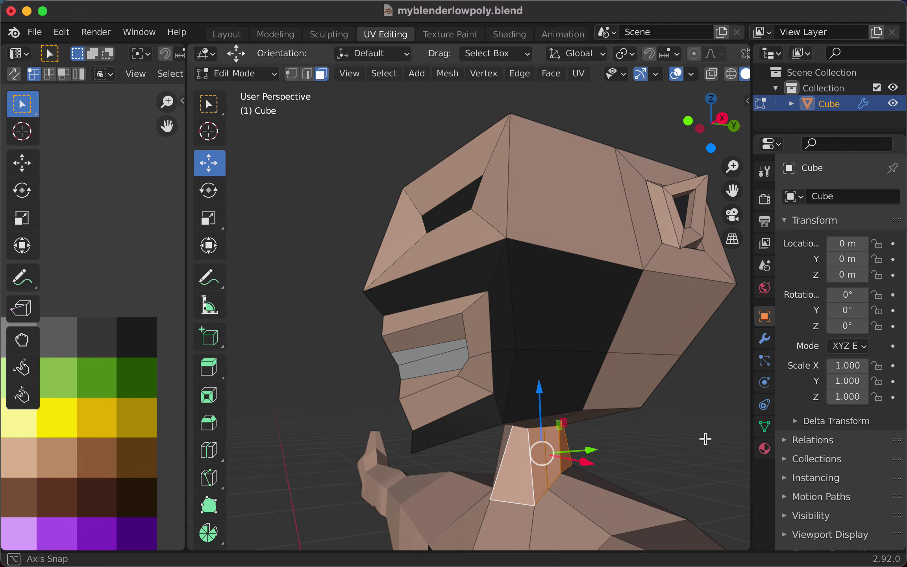
key("s")
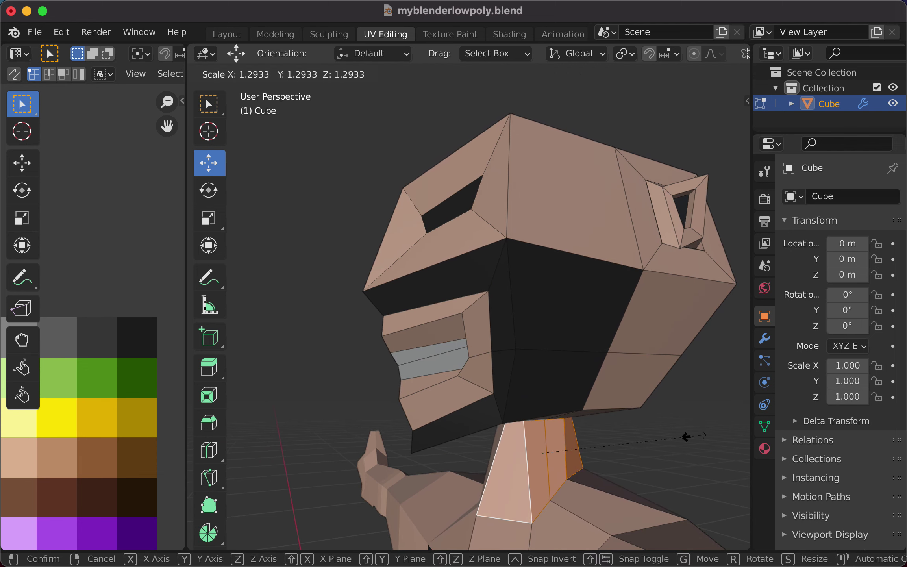
left_click(685, 432)
scroll(705, 428, "down", 5)
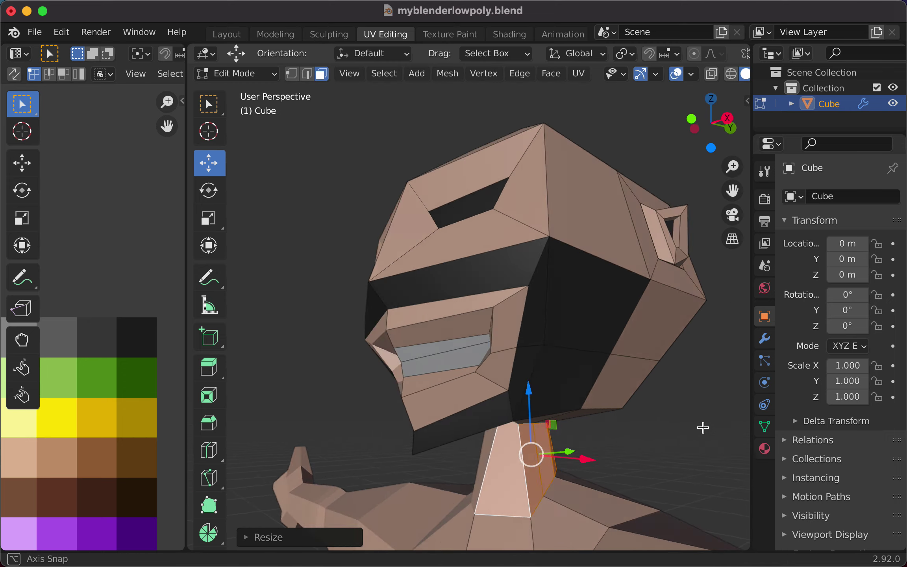
- Reselect the neck's face ring and enlarge it uniformly once more while checking the character from the front
middle_click_drag(705, 428, 491, 453)
scroll(613, 477, "up", 3)
scroll(632, 470, "down", 6)
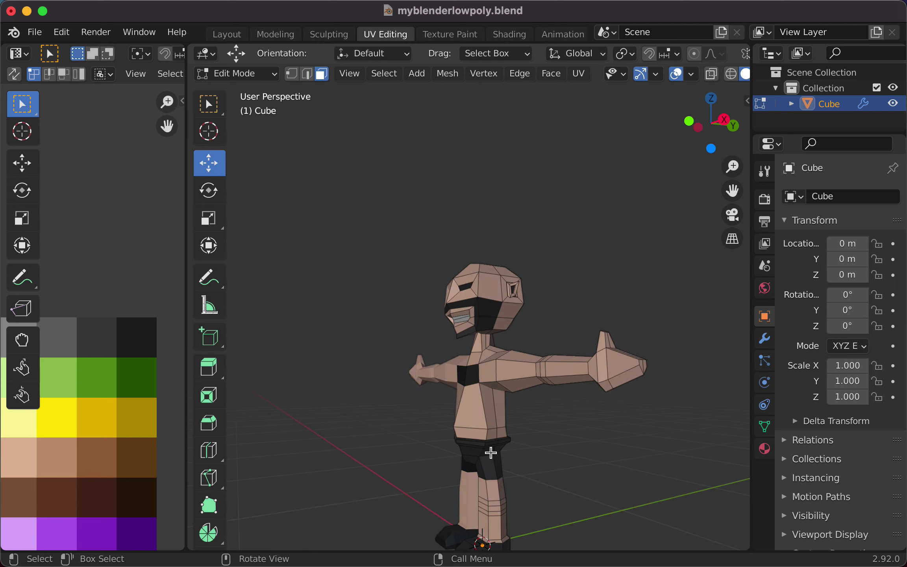
left_click(482, 342, "alt")
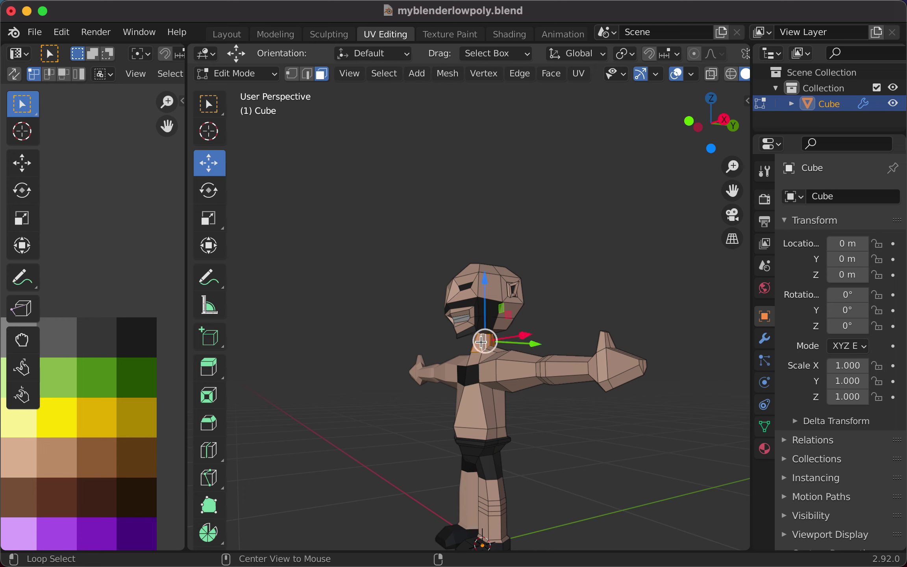
scroll(501, 346, "up", 4)
middle_click_drag(503, 348, 686, 378)
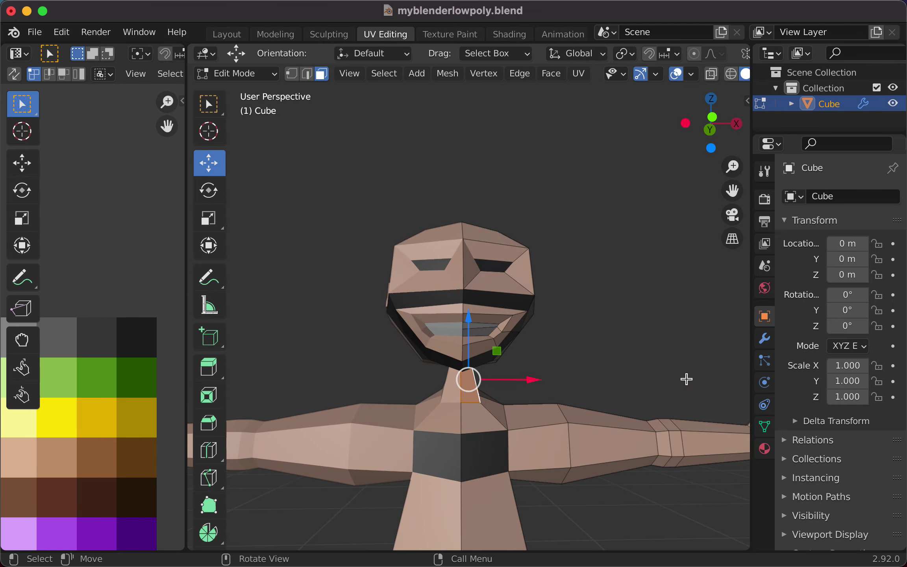
key("s")
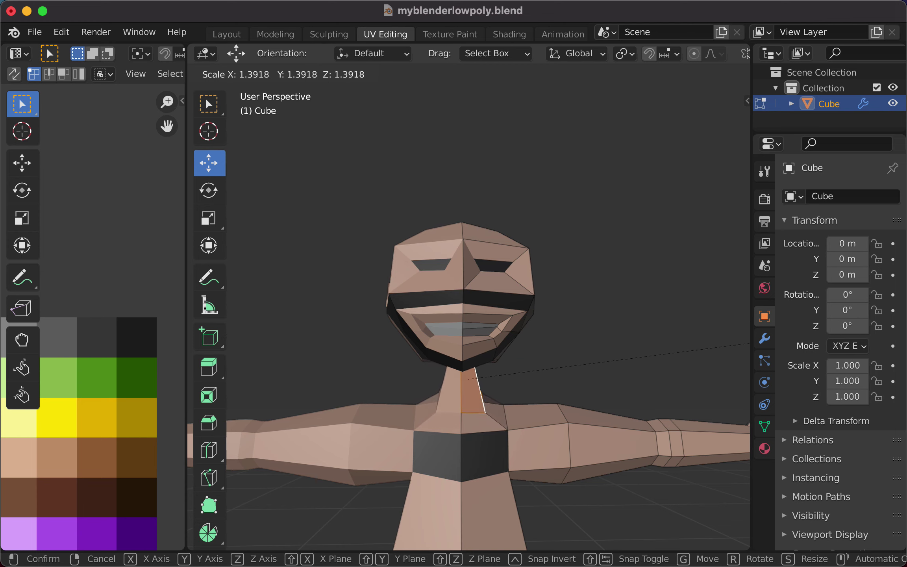
left_click(731, 363)
scroll(613, 347, "up", 2)
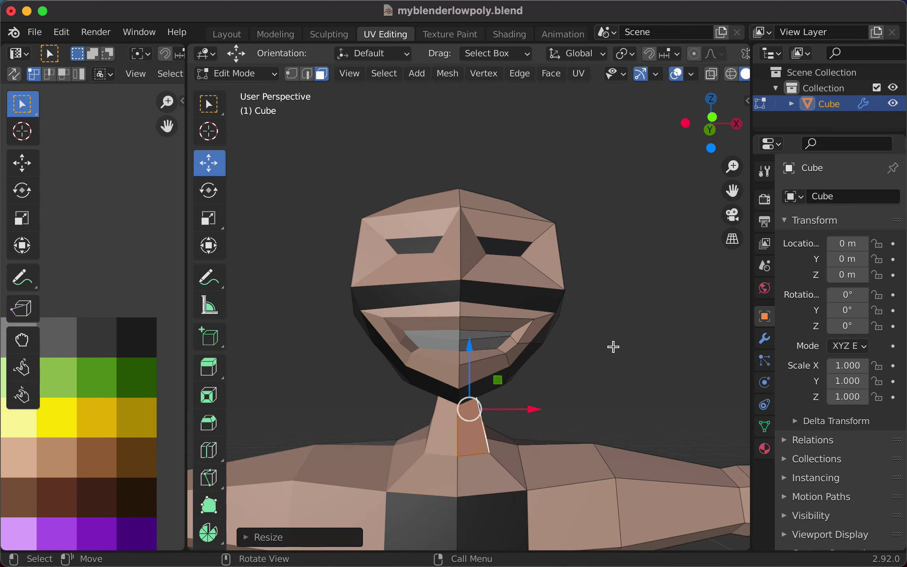
- Select the vertical front edge of the neck in edge mode and shift it slightly along Y
middle_click_drag(614, 347, 429, 431)
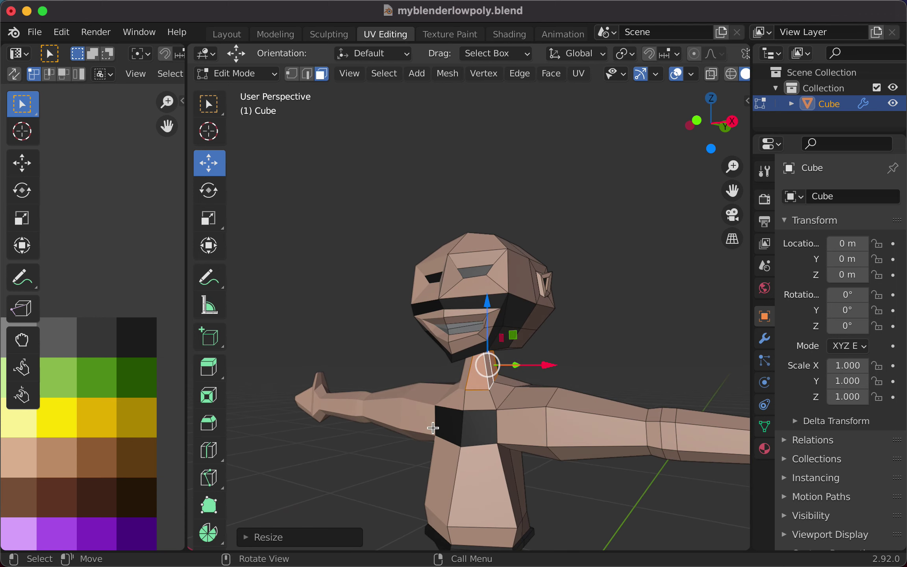
key("2")
middle_click_drag(472, 367, 465, 431)
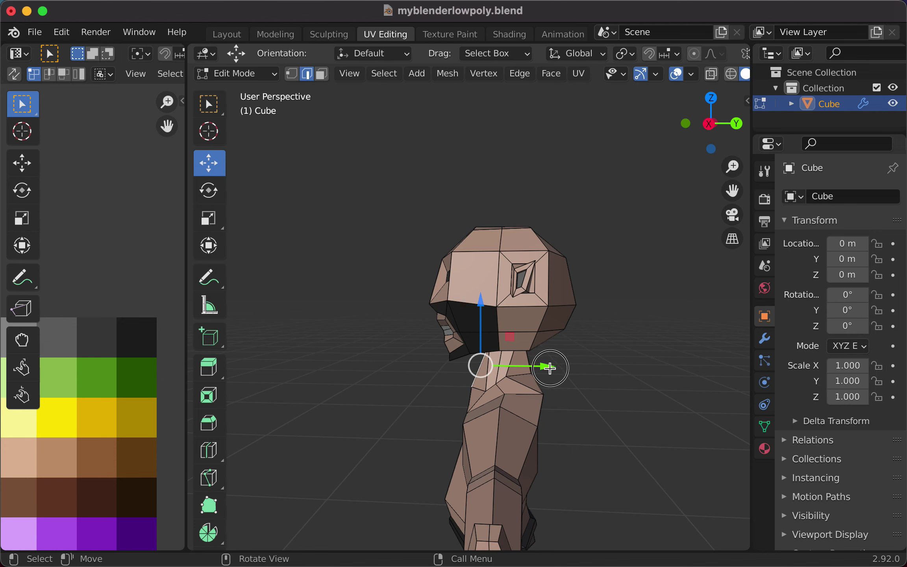
left_click_drag(550, 368, 550, 369)
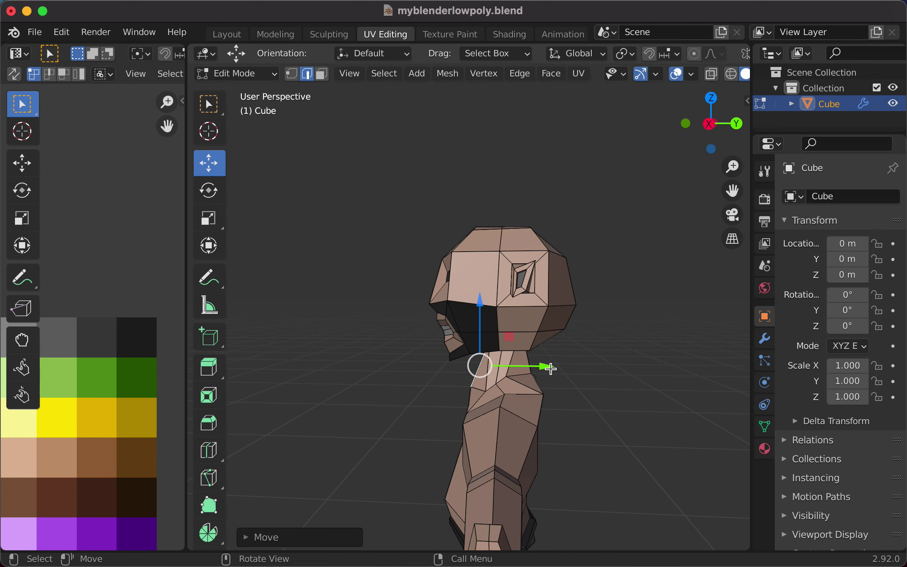
- Select the front centre vertex at the neck's base and move it backward along Y
key("1")
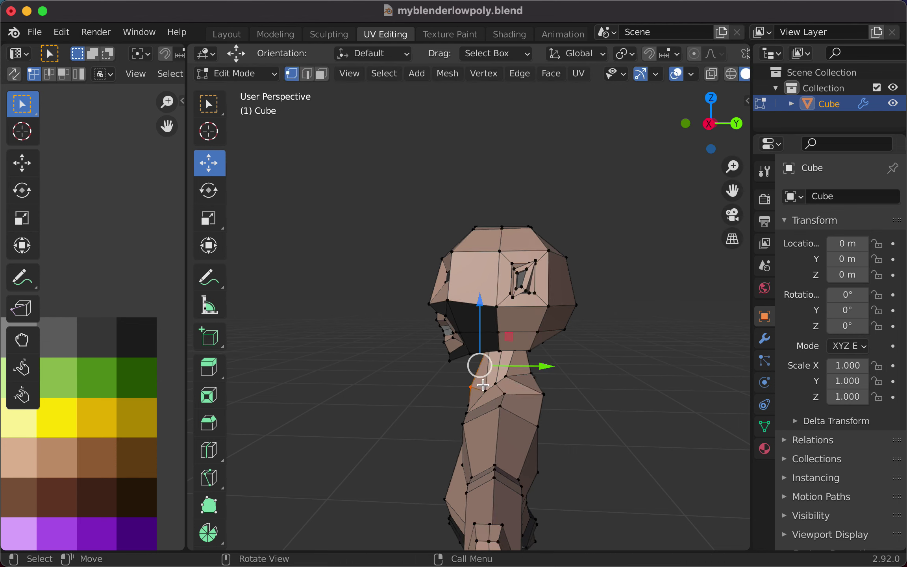
middle_click_drag(524, 399, 679, 401)
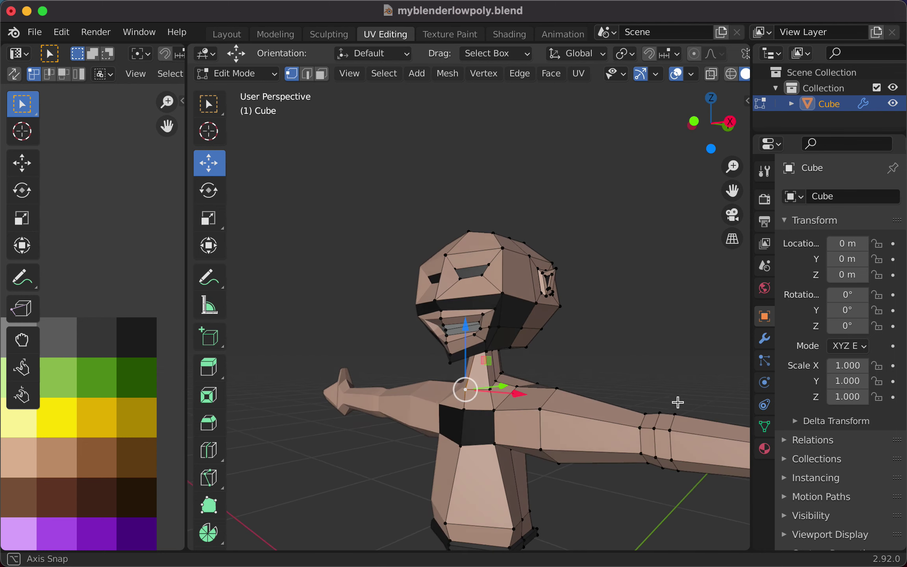
left_click_drag(502, 385, 512, 382)
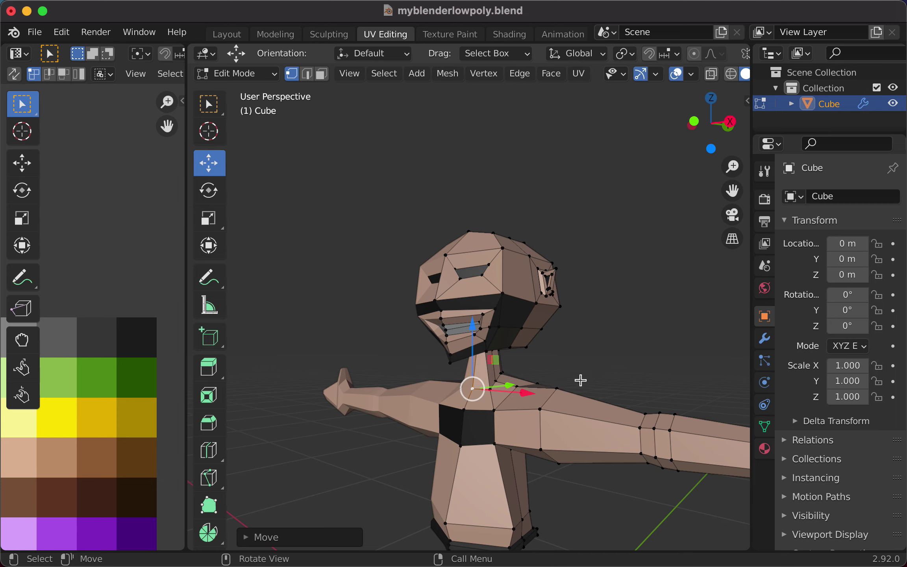
scroll(583, 378, "up", 4)
middle_click_drag(623, 376, 682, 391)
scroll(682, 390, "down", 5)
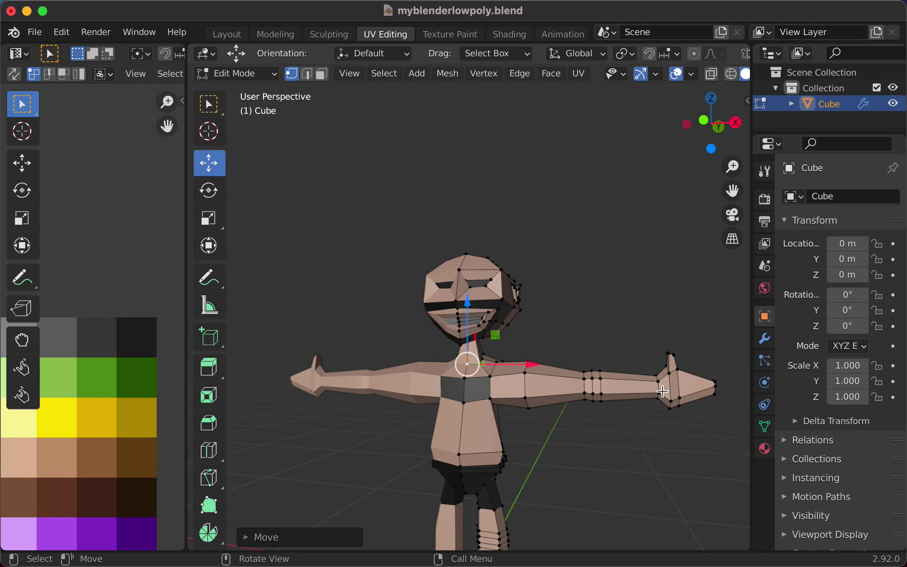
- Return to face selection mode, view the whole character from the front and save the Blender file
middle_click_drag(651, 432, 538, 451)
key("3")
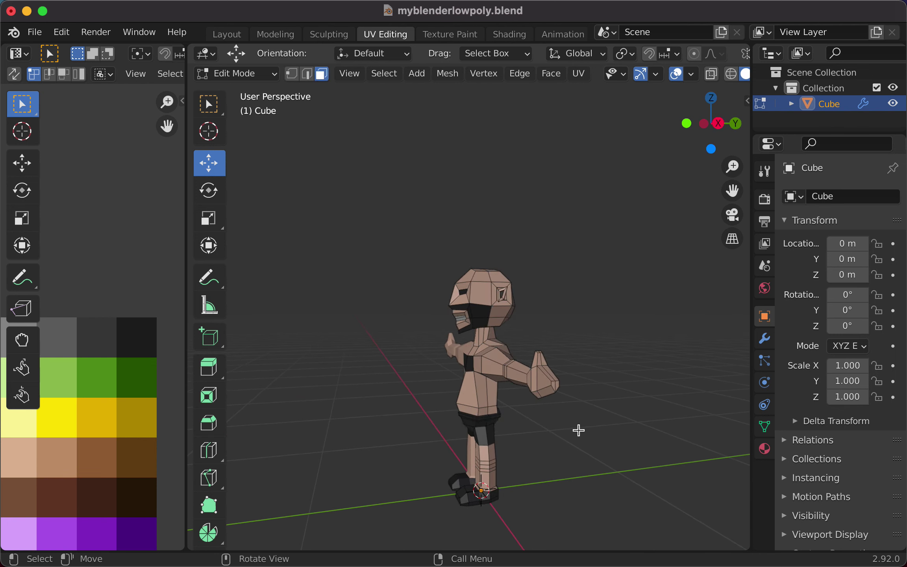
middle_click_drag(614, 438, 300, 265)
left_click(35, 39)
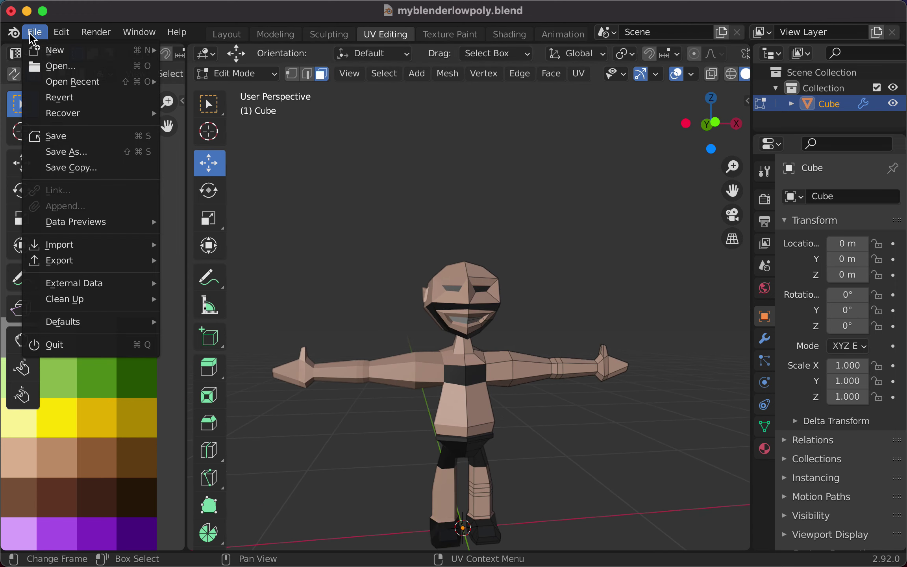
left_click(71, 138)
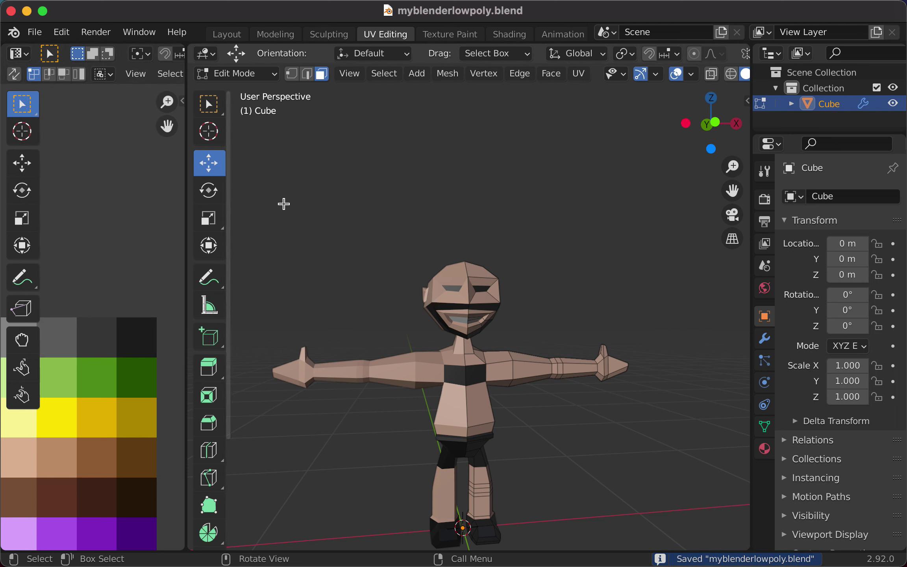
scroll(385, 264, "down", 4)
scroll(392, 269, "up", 4)
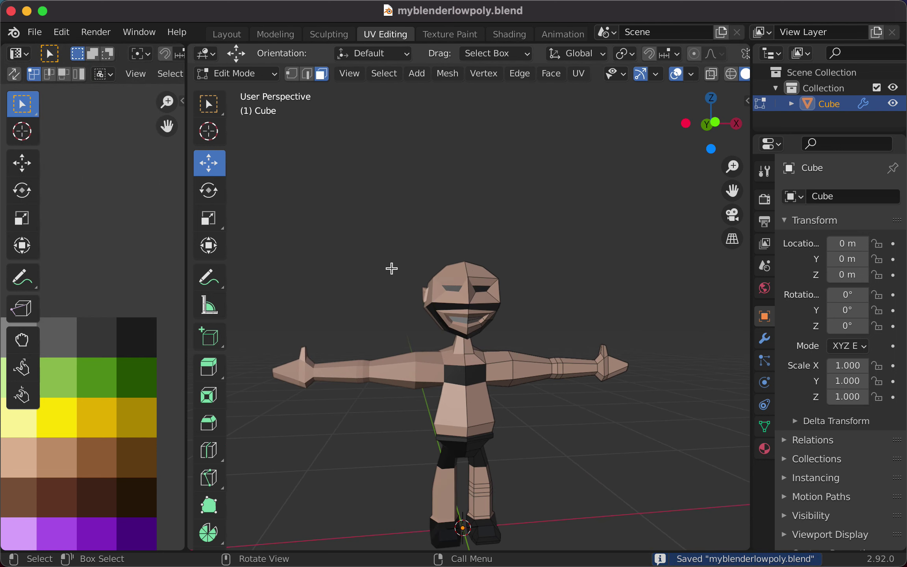